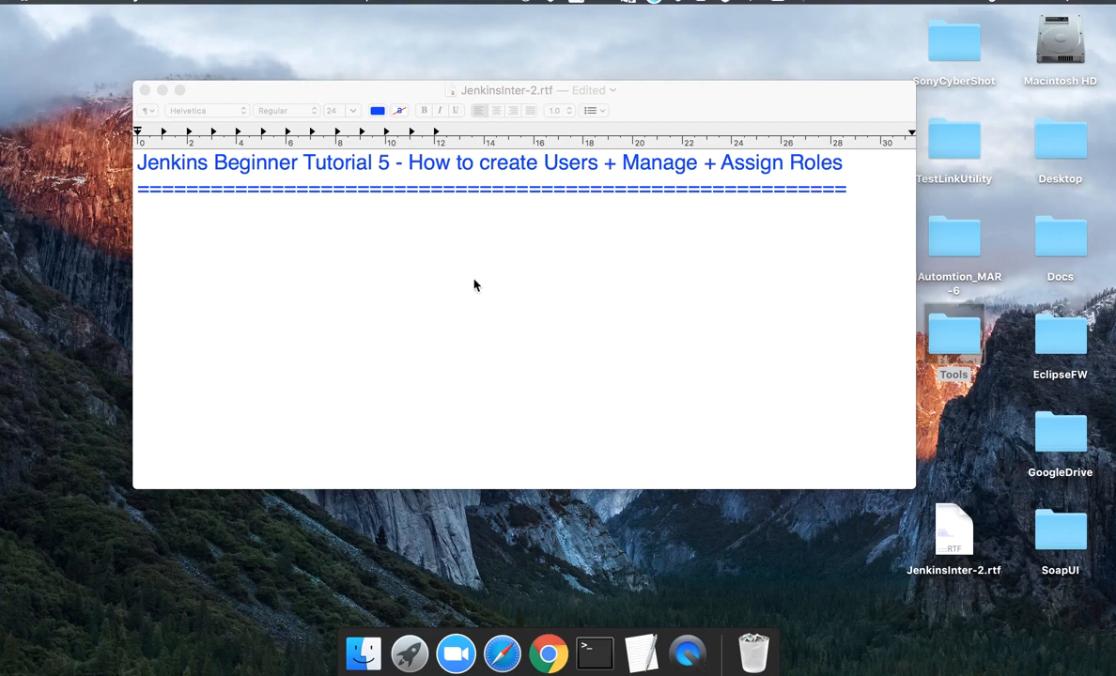
- Paste the 'Today we will learn' outline below the title rule, then delete it
click(423, 234)
text(Today we will learn: — — — — — — — — — — How to create New Users How to configure users How to create new roles How to assign users to roles How to Control user access on projects)
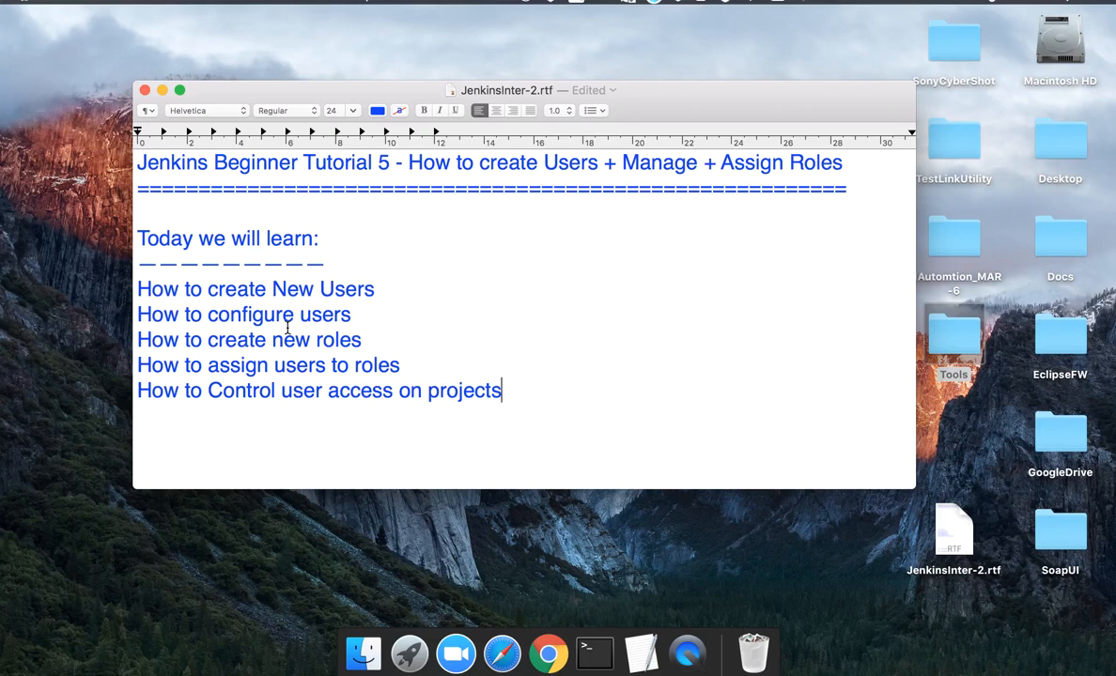
click(512, 400)
drag(512, 400, 141, 216)
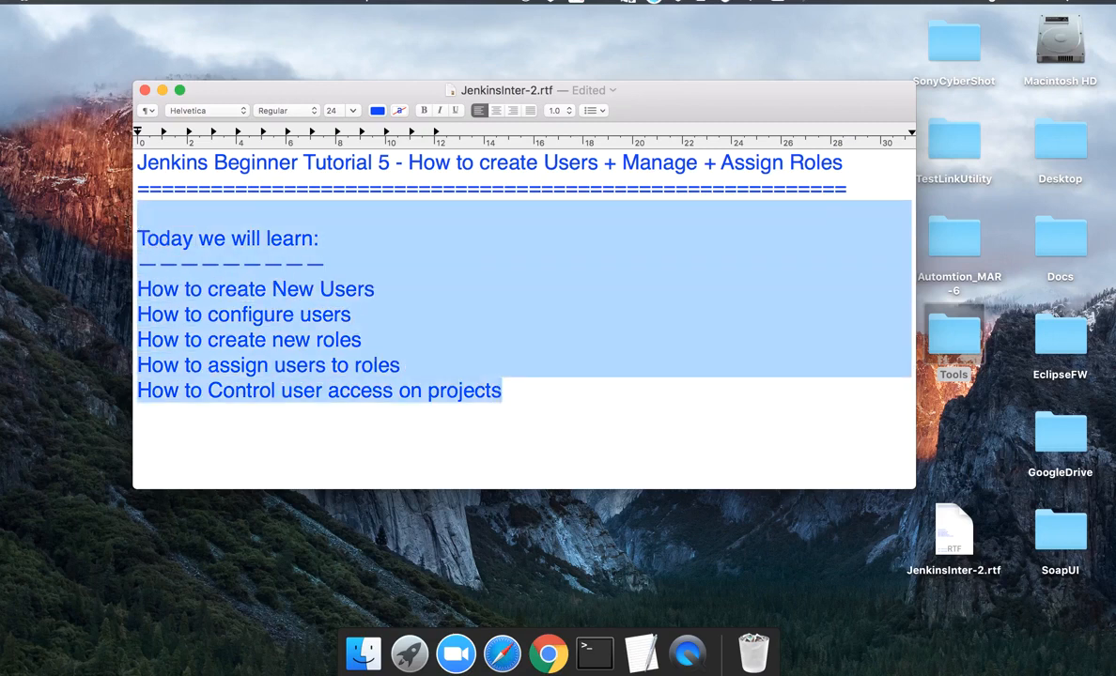
key(BackSpace)
- Type the line 'Step 1 : Create new users' under the tutorial title
text(ste)
key(BackSpace)
key(BackSpace)
key(BackSpace)
text(Step )
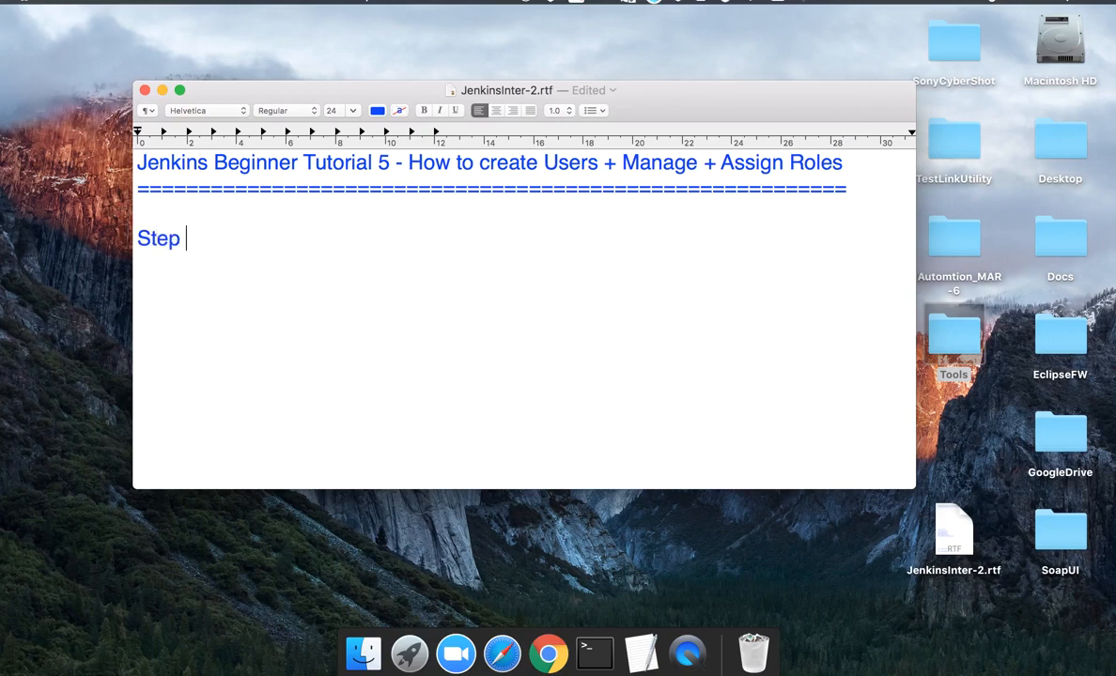
text(1 : Create new users)
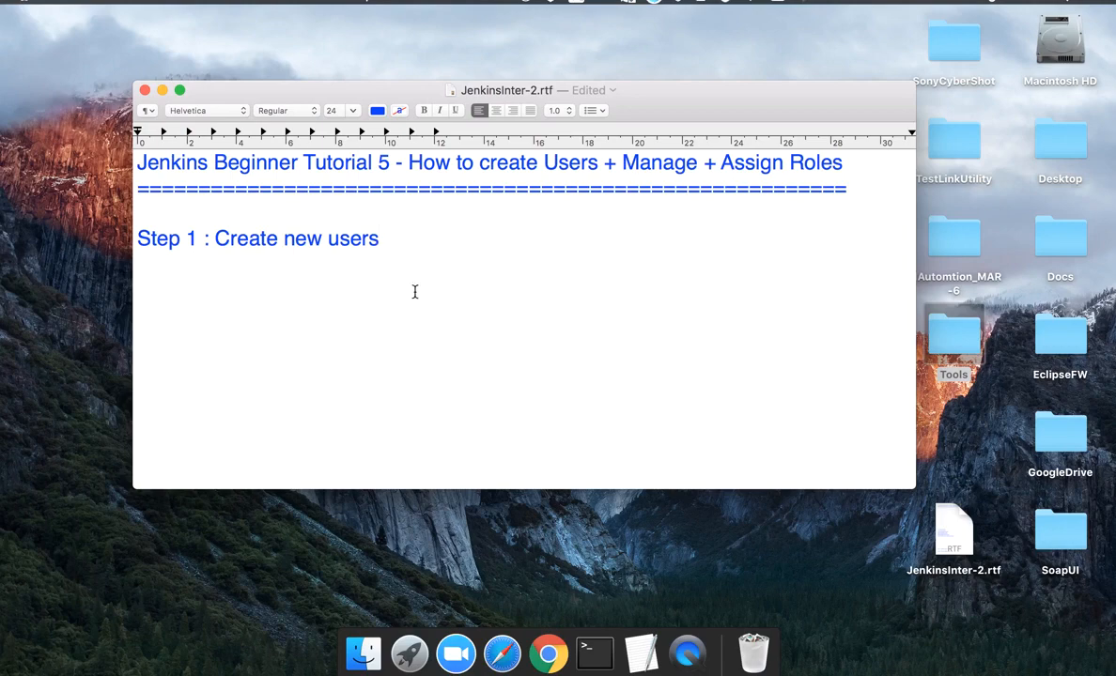
key(super+space)
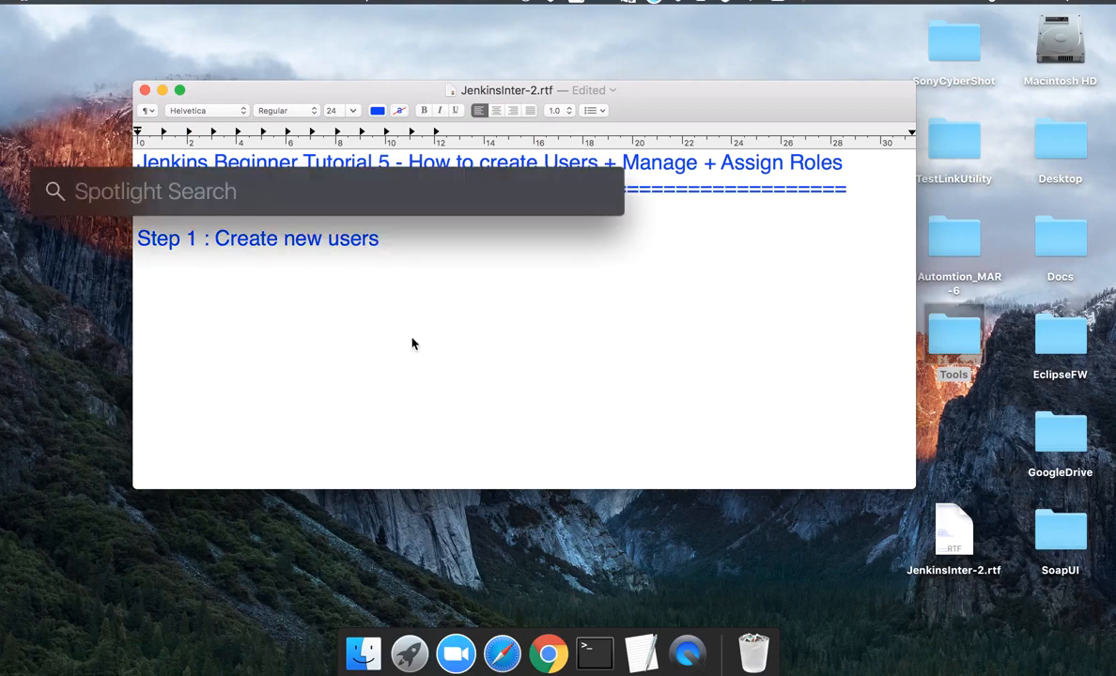
- Open Terminal and change into the Desktop/Tools/Jenkins folder
text(terminal)
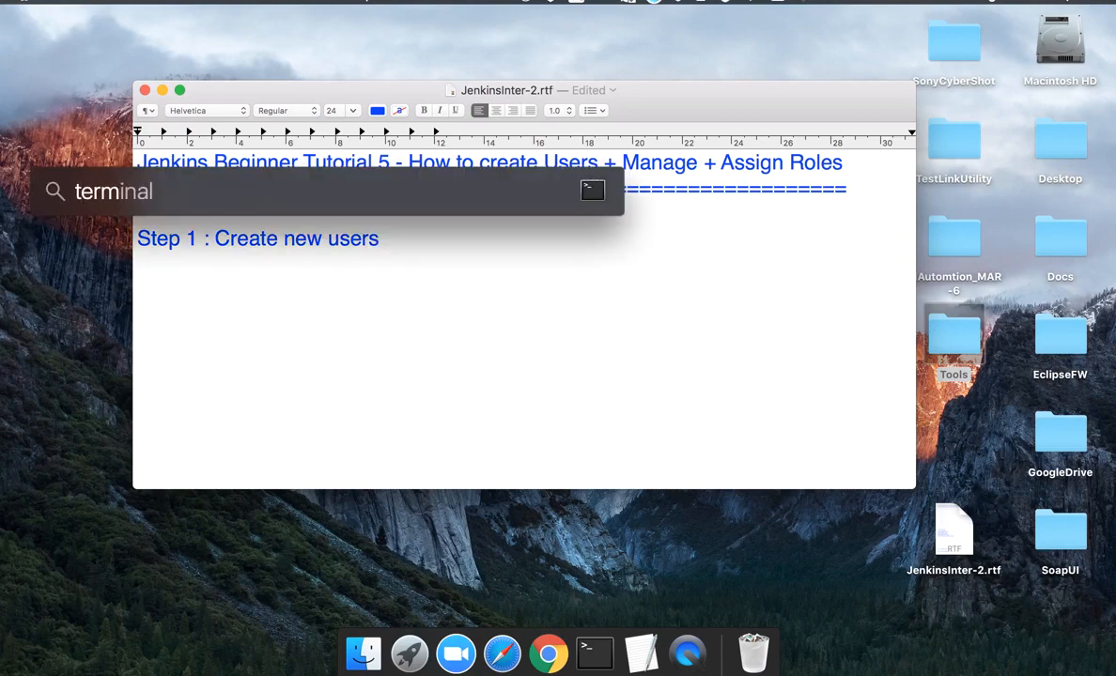
key(Return)
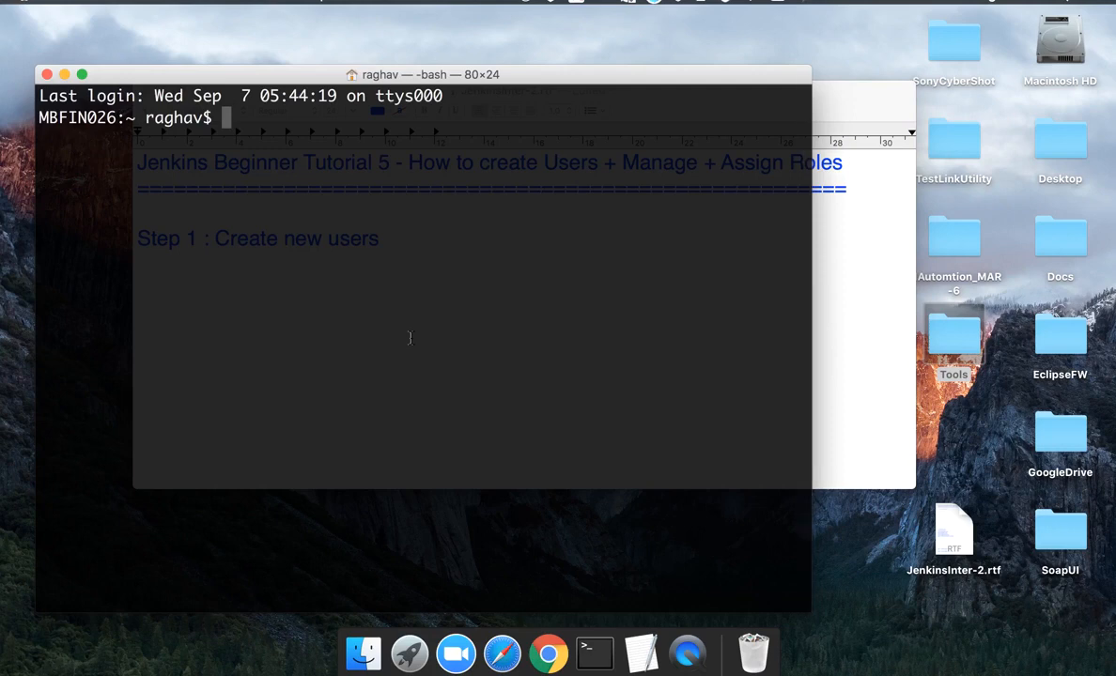
text(cd )
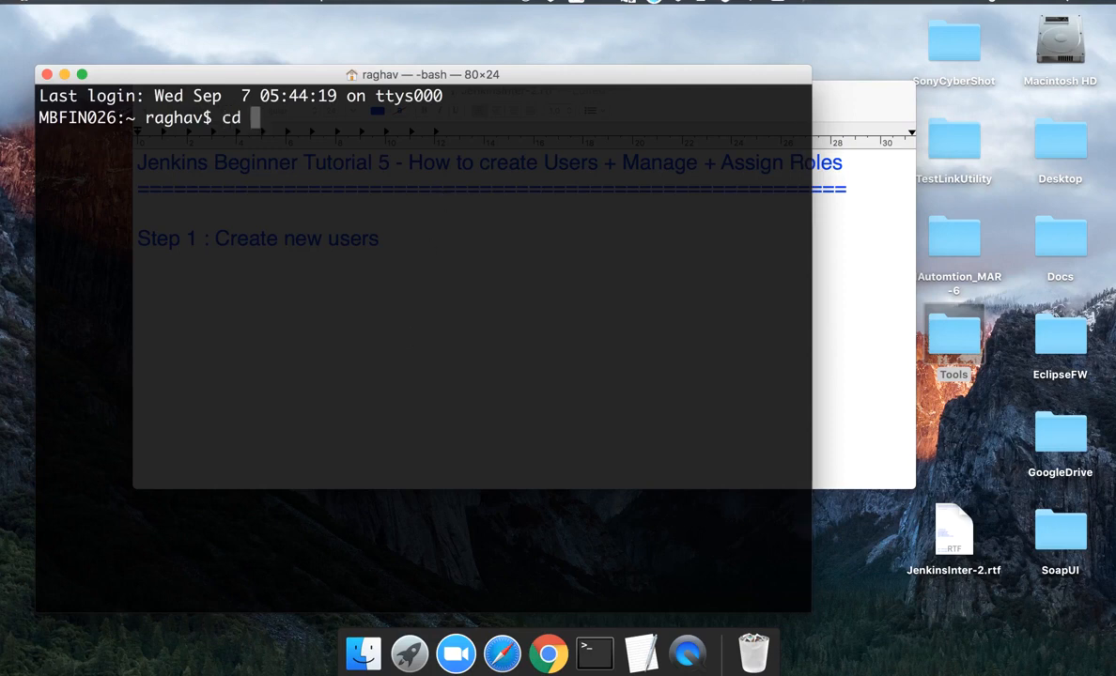
text(/Us)
key(Tab)
text(raghav/De)
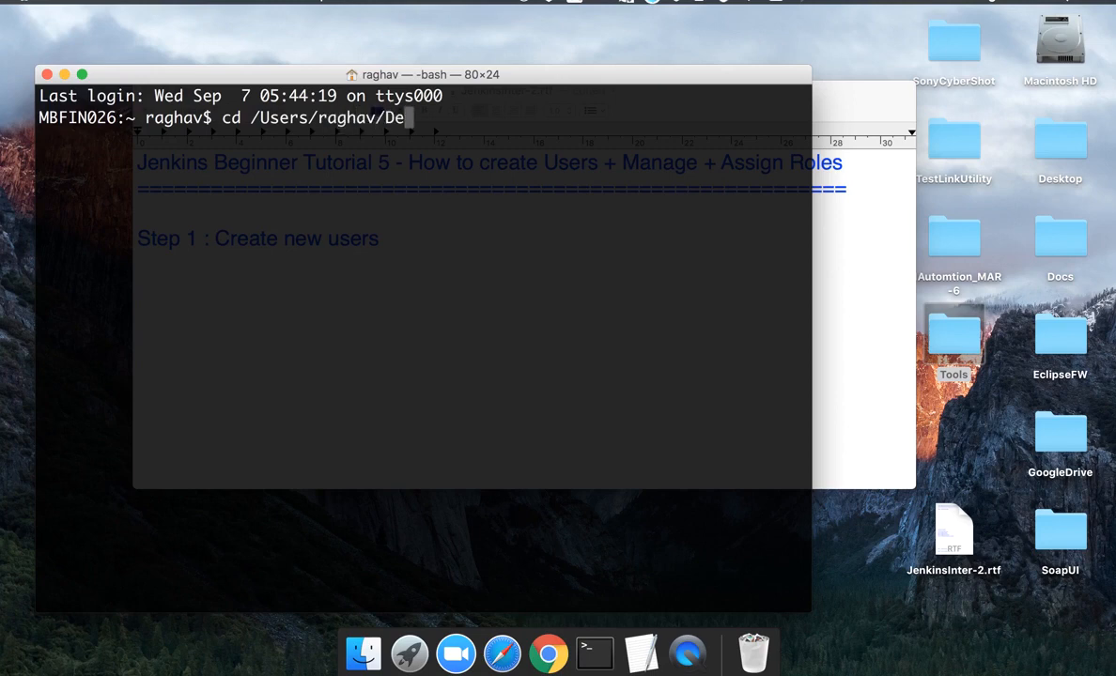
key(Tab)
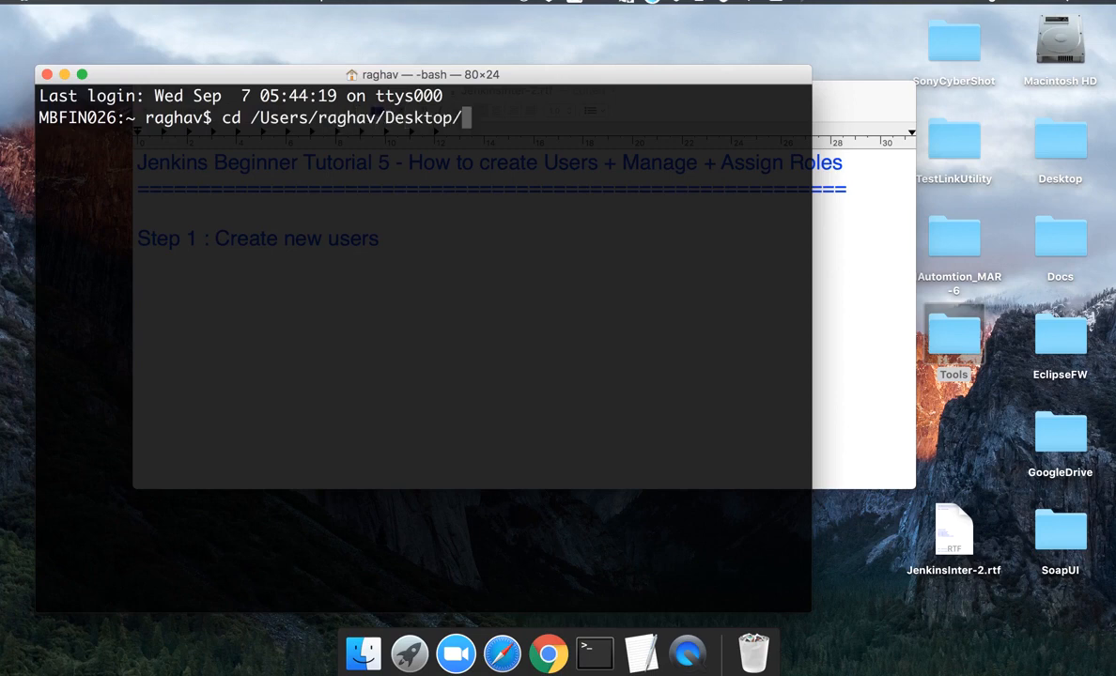
text(Too)
key(Tab)
text(Jen)
key(Tab)
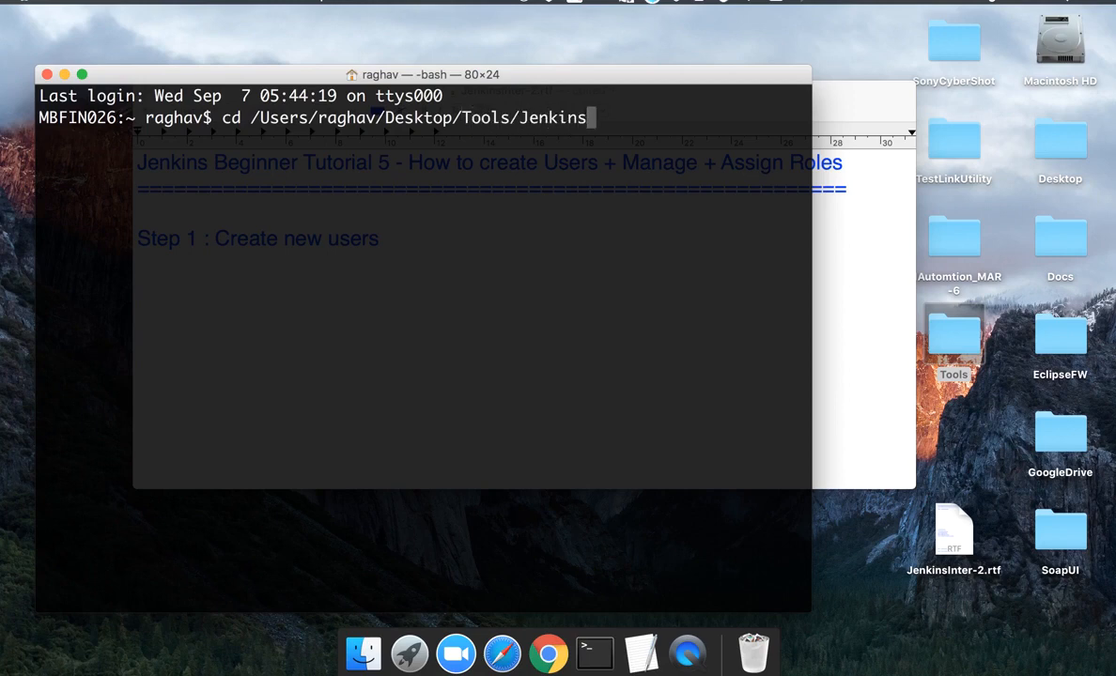
key(Return)
- Start Jenkins with java -jar jenkins.war on the default port and load localhost:8080 in Chrome
text(java -)
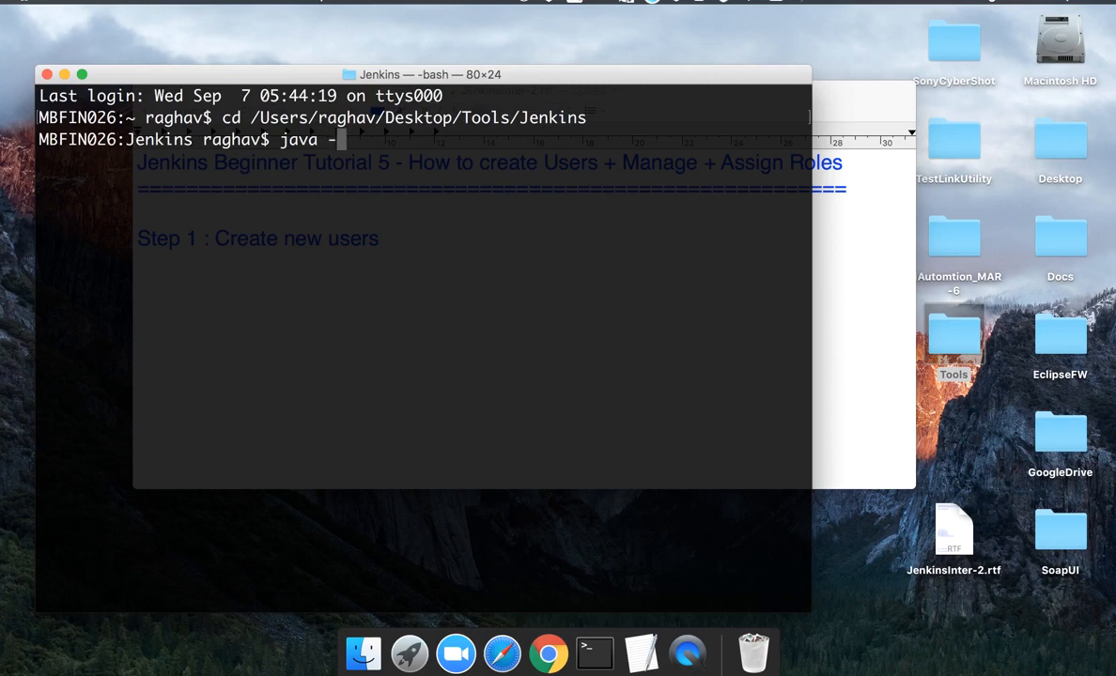
text(jar jenkins.war)
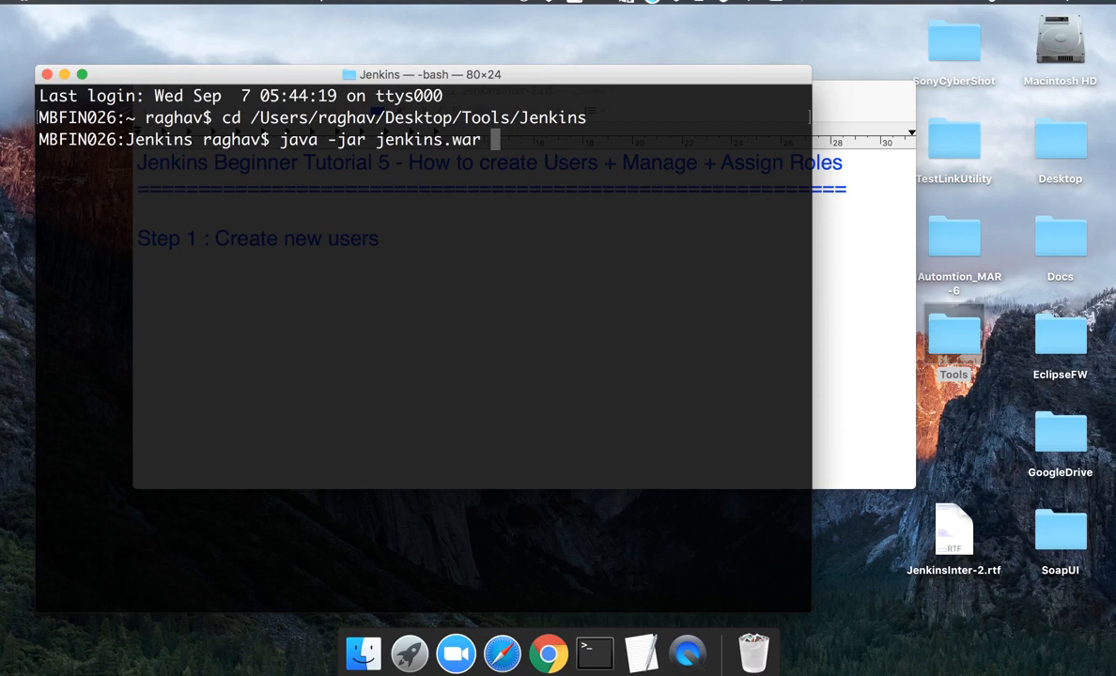
text(--httpPor)
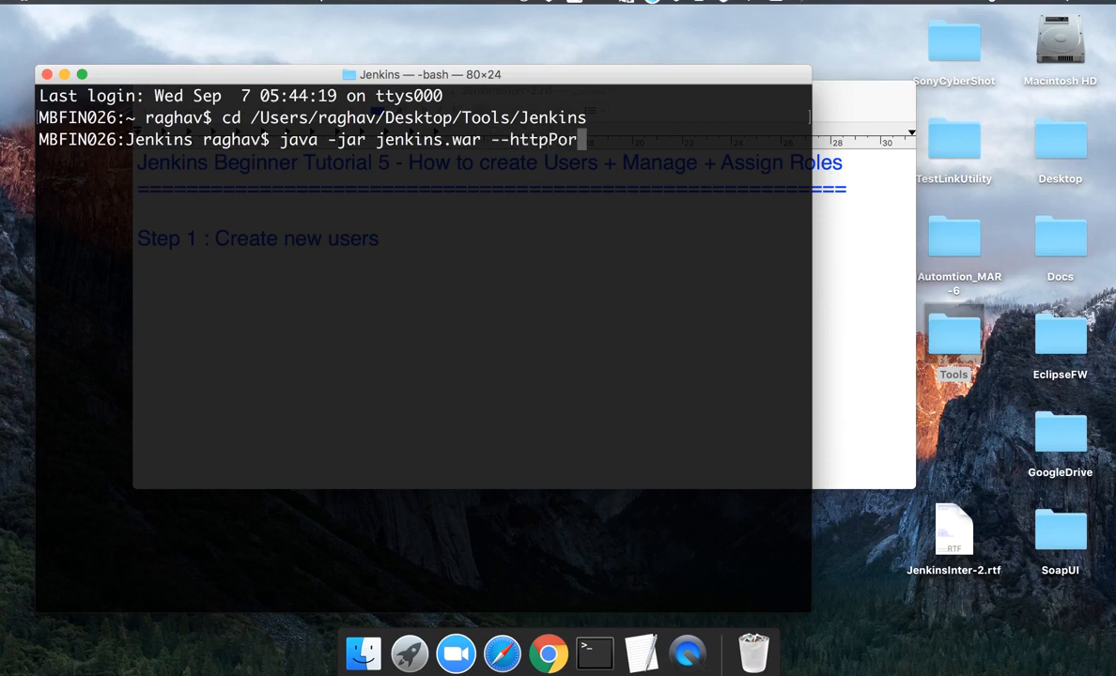
text(t=9090)
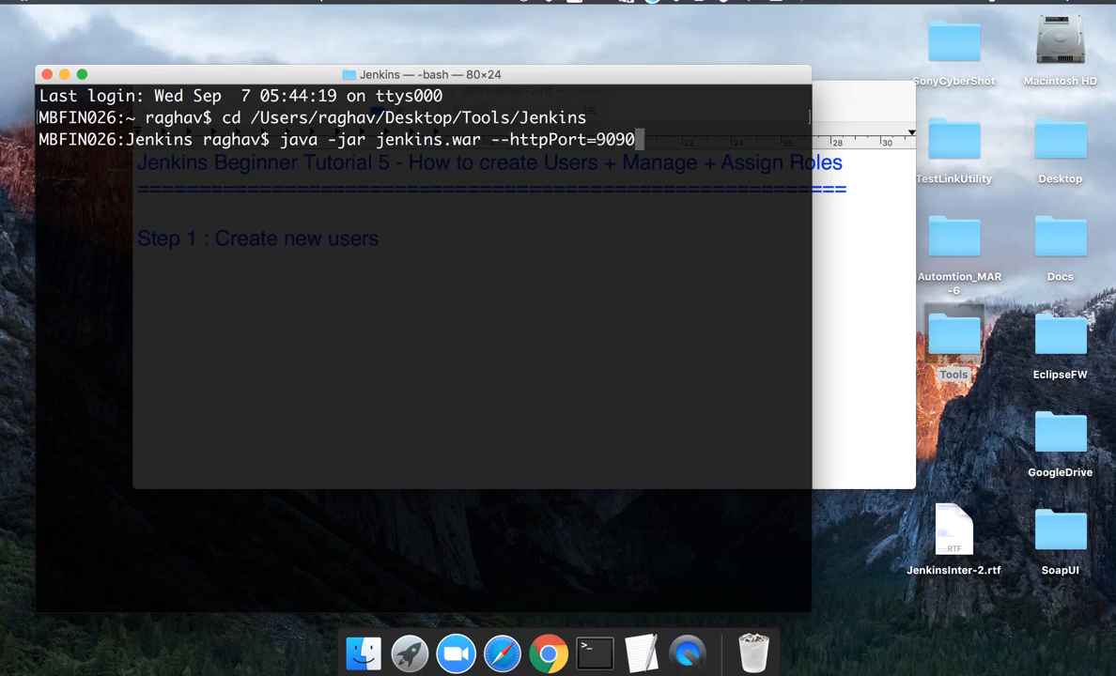
key(BackSpace)
key(BackSpace)
key(BackSpace)
key(BackSpace)
key(BackSpace)
key(BackSpace)
key(BackSpace)
key(BackSpace)
key(BackSpace)
key(BackSpace)
key(BackSpace)
key(BackSpace)
key(BackSpace)
key(BackSpace)
key(BackSpace)
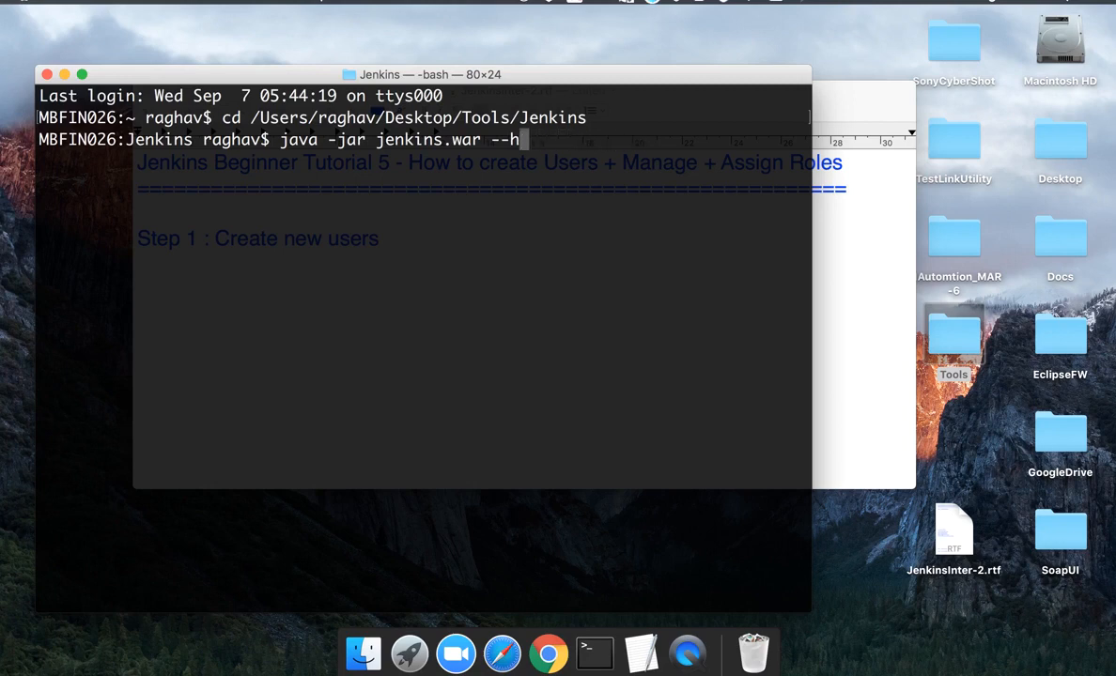
key(BackSpace)
key(Return)
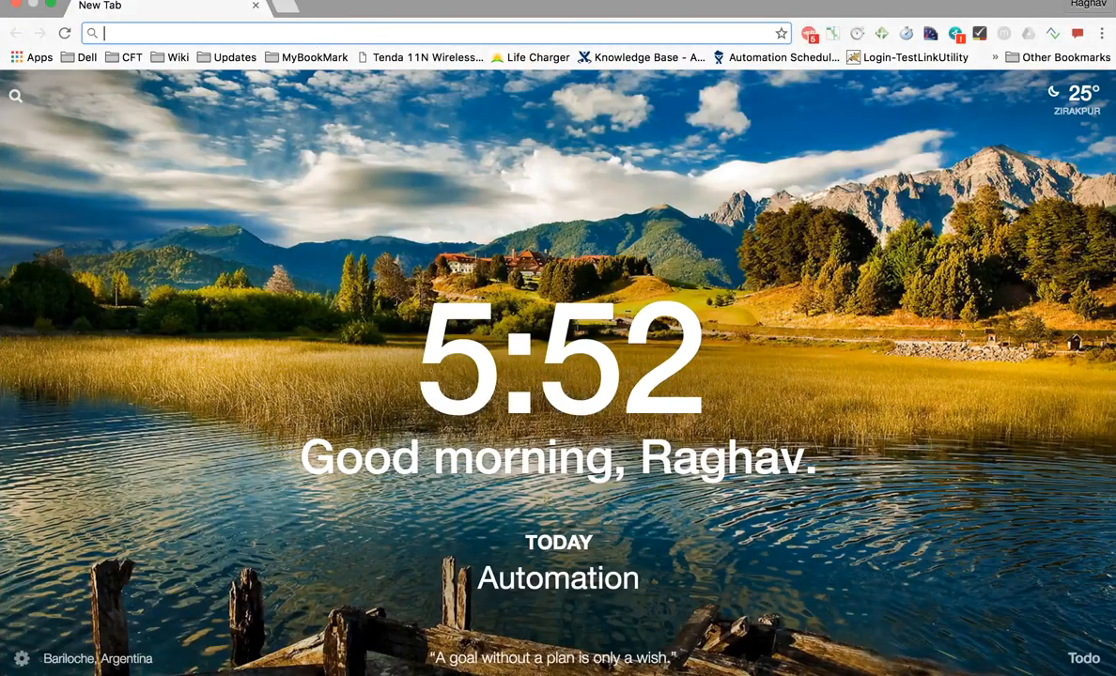
text(localhost:8080)
key(Return)
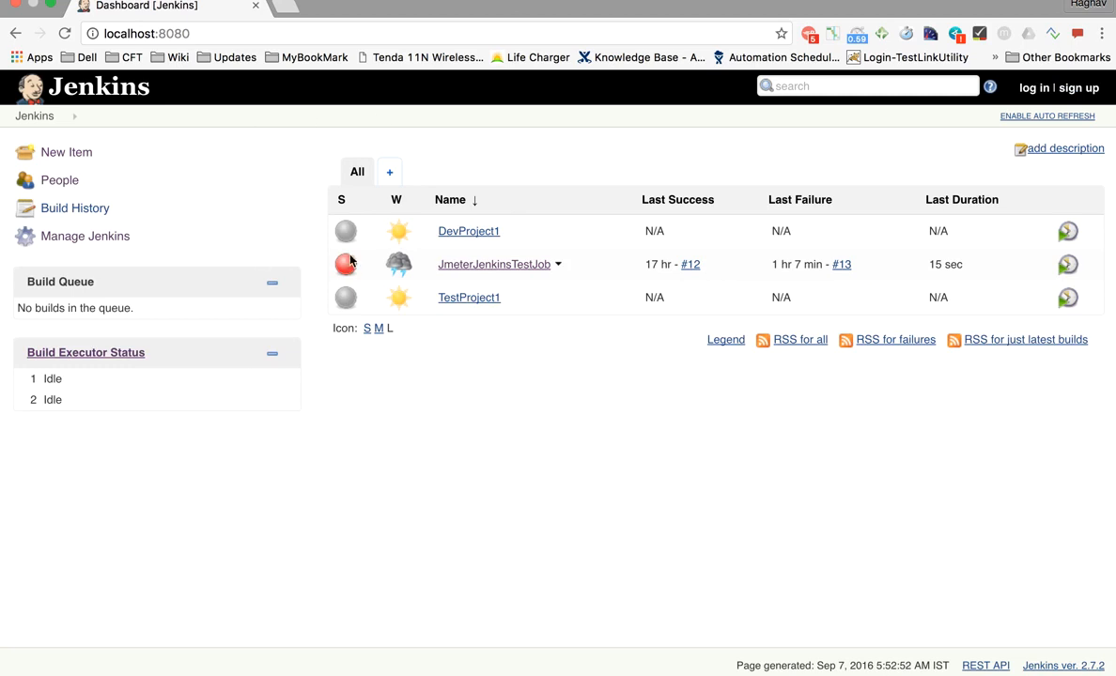
- Log in to Jenkins as admin and go to Manage Jenkins
click(1033, 87)
text(admin)
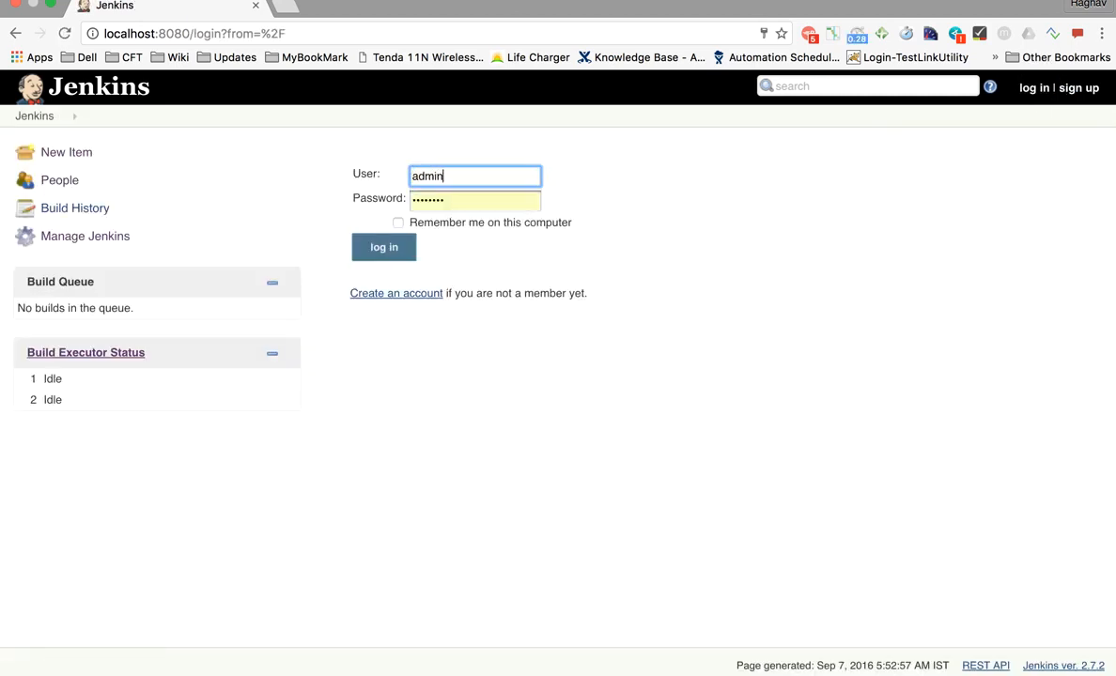
key(Return)
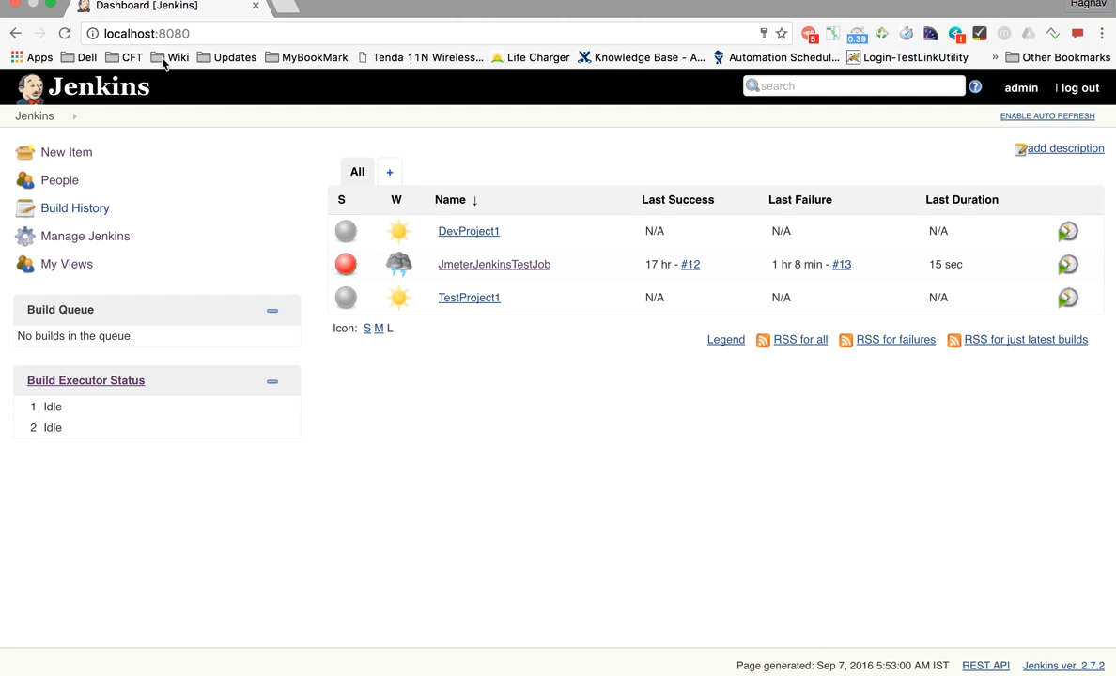
scroll(86, 224, up, 5)
click(194, 256)
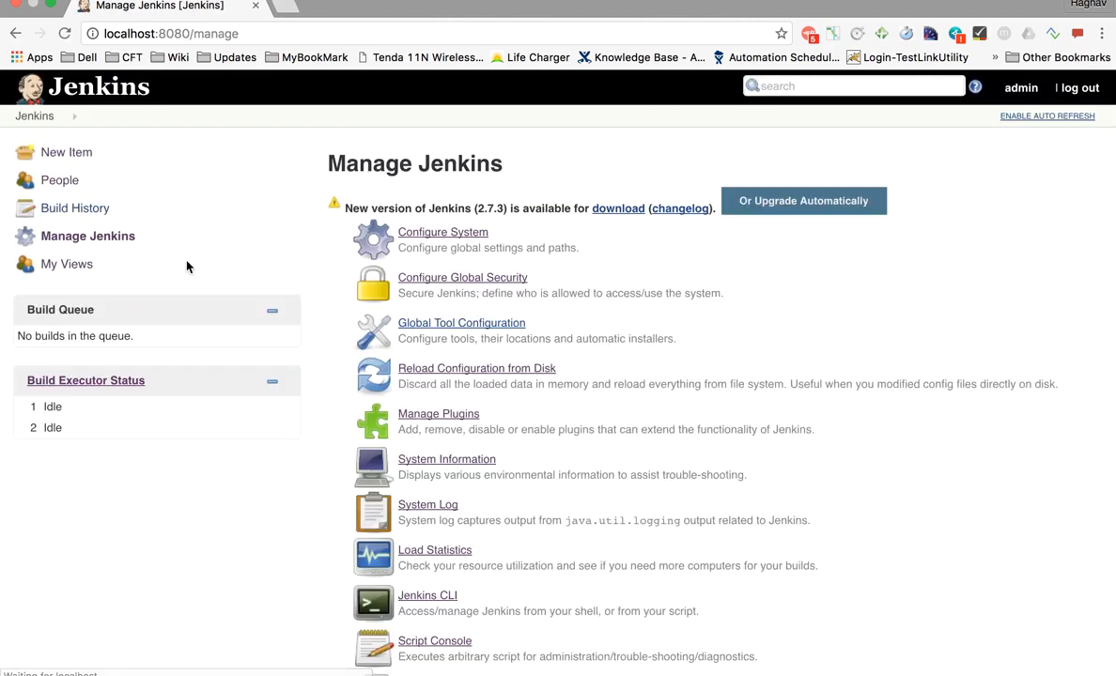
- Check that Configure System's Home directory is JenkinsHome, then open the desktop Tools folder
scroll(428, 232, up, 5)
click(427, 235)
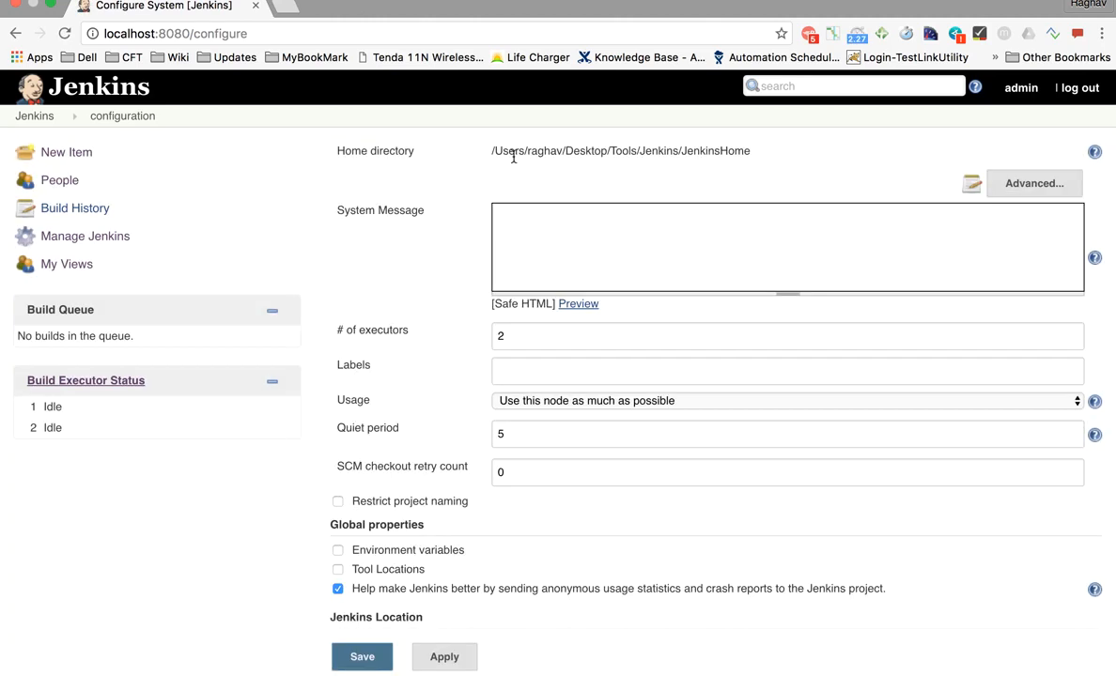
drag(491, 151, 682, 155)
click(749, 152)
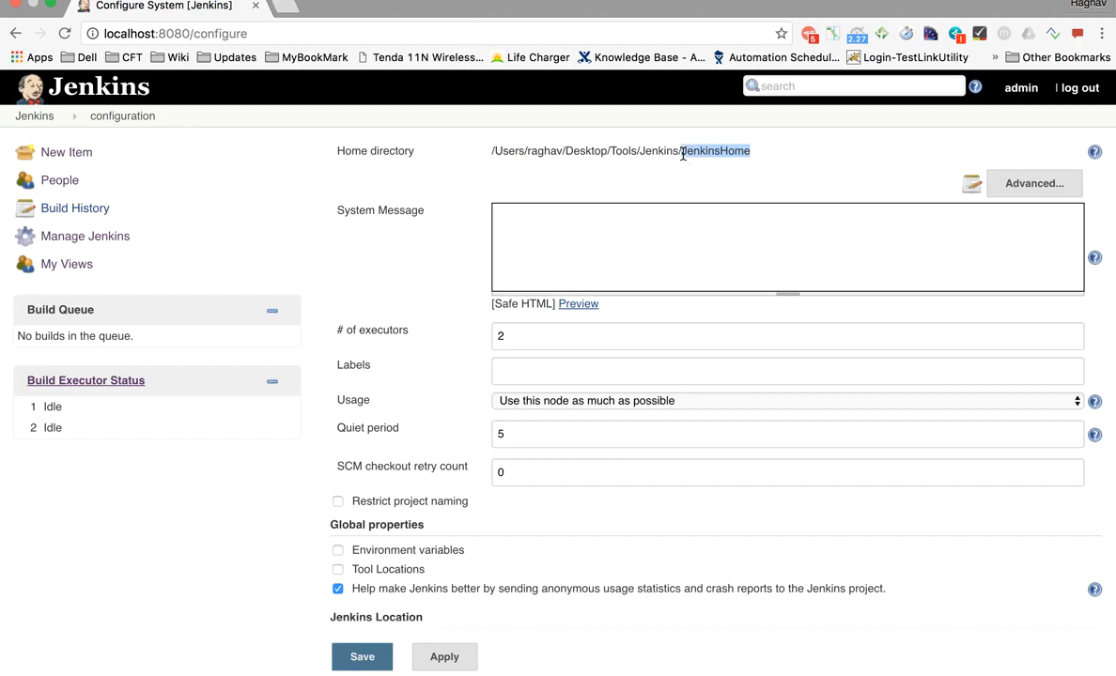
key(ctrl+Left)
double_click(951, 330)
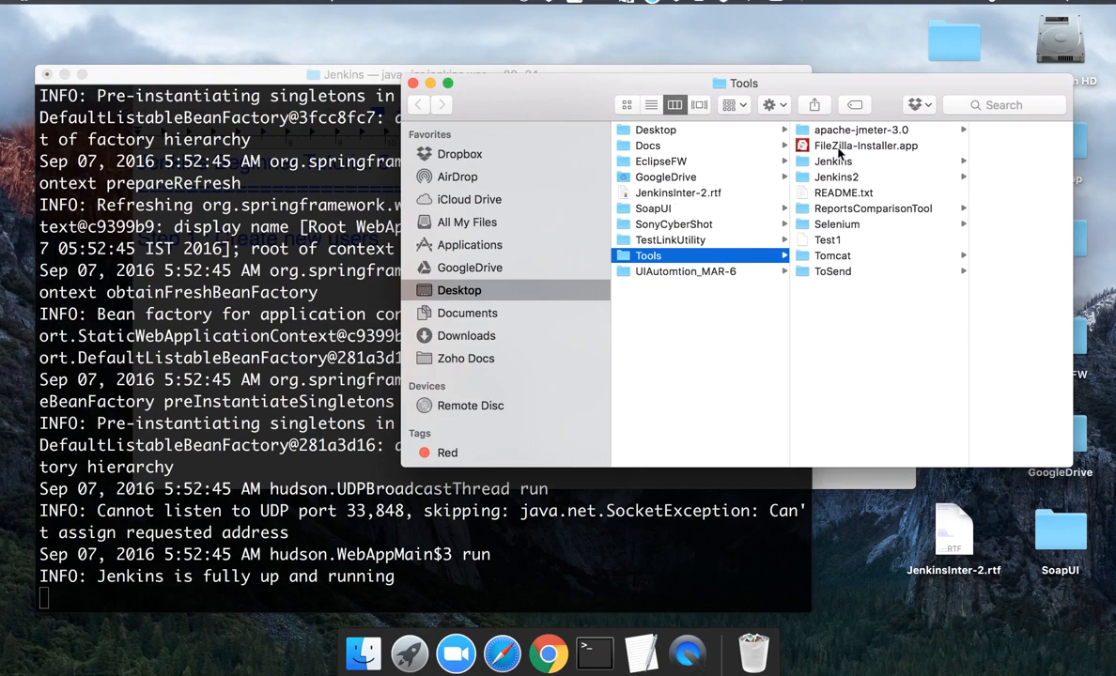
- Find initialAdminPassword under Jenkins > JenkinsHome > secrets, then close Finder and return to Chrome
click(833, 162)
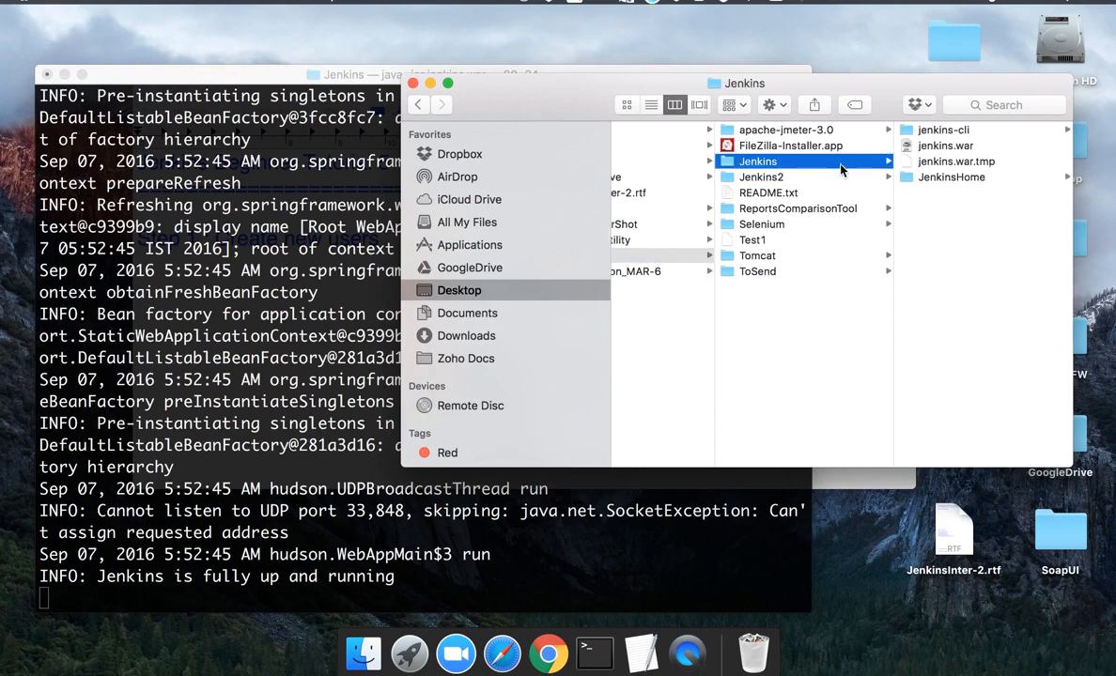
click(950, 178)
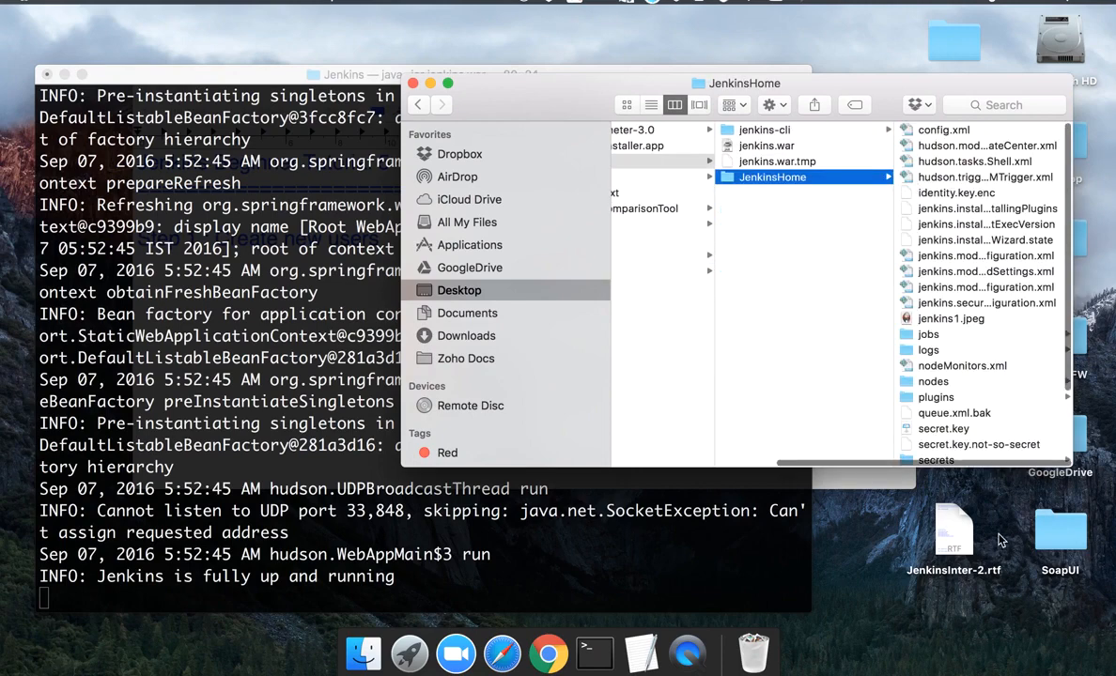
scroll(953, 427, down, 3)
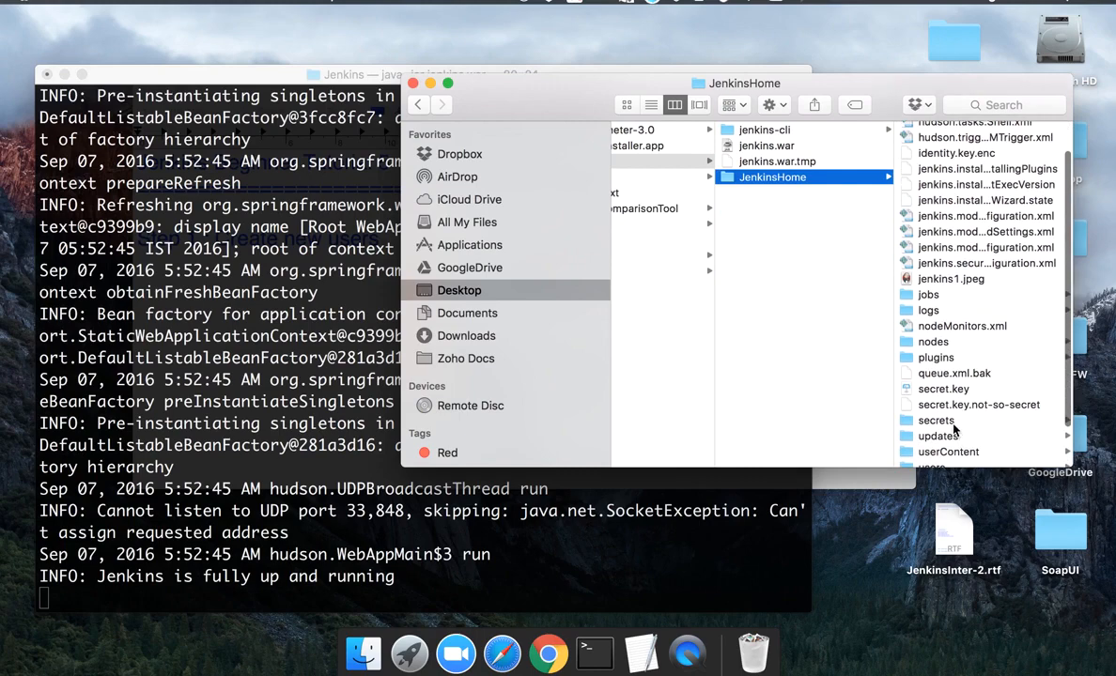
click(953, 425)
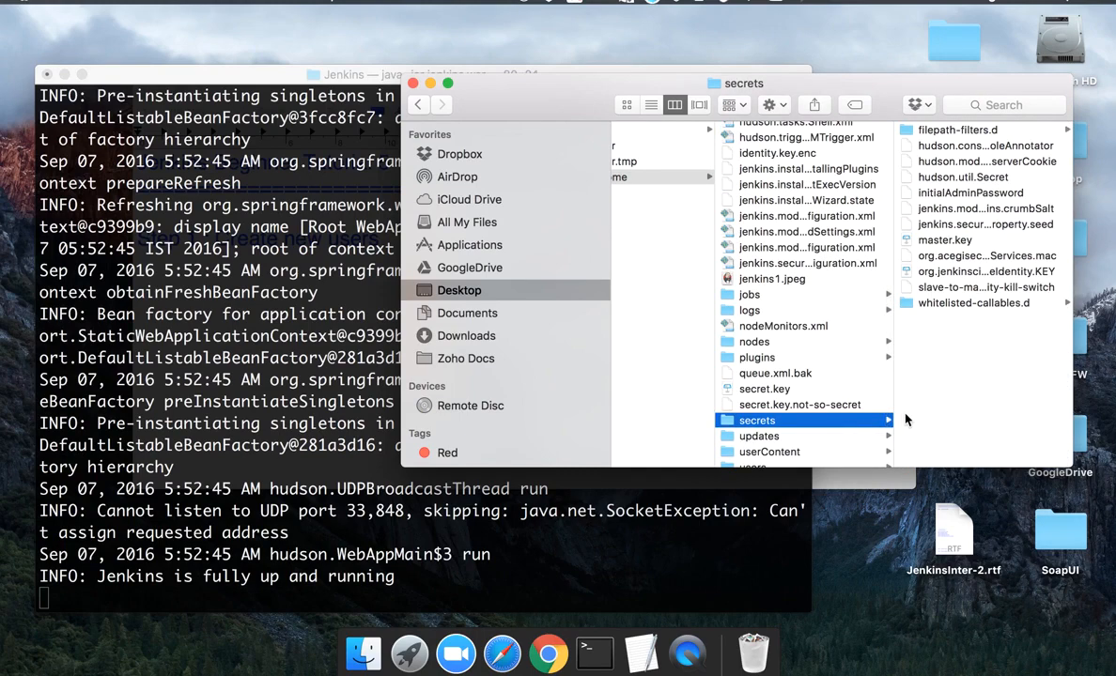
click(915, 192)
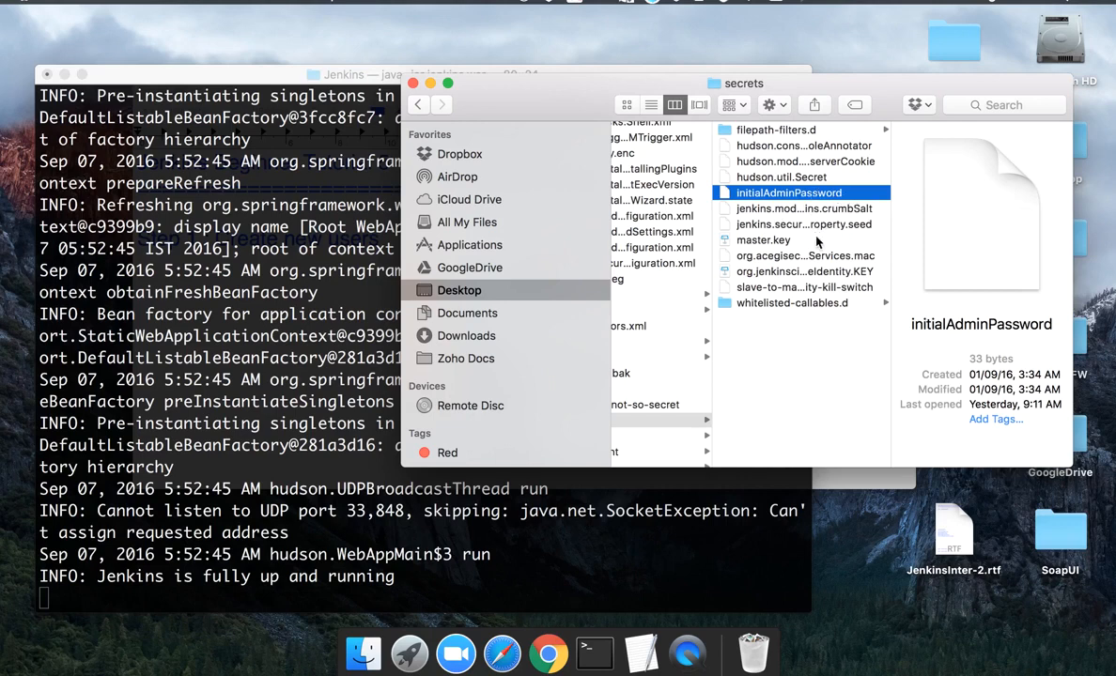
click(414, 83)
key(super+Tab)
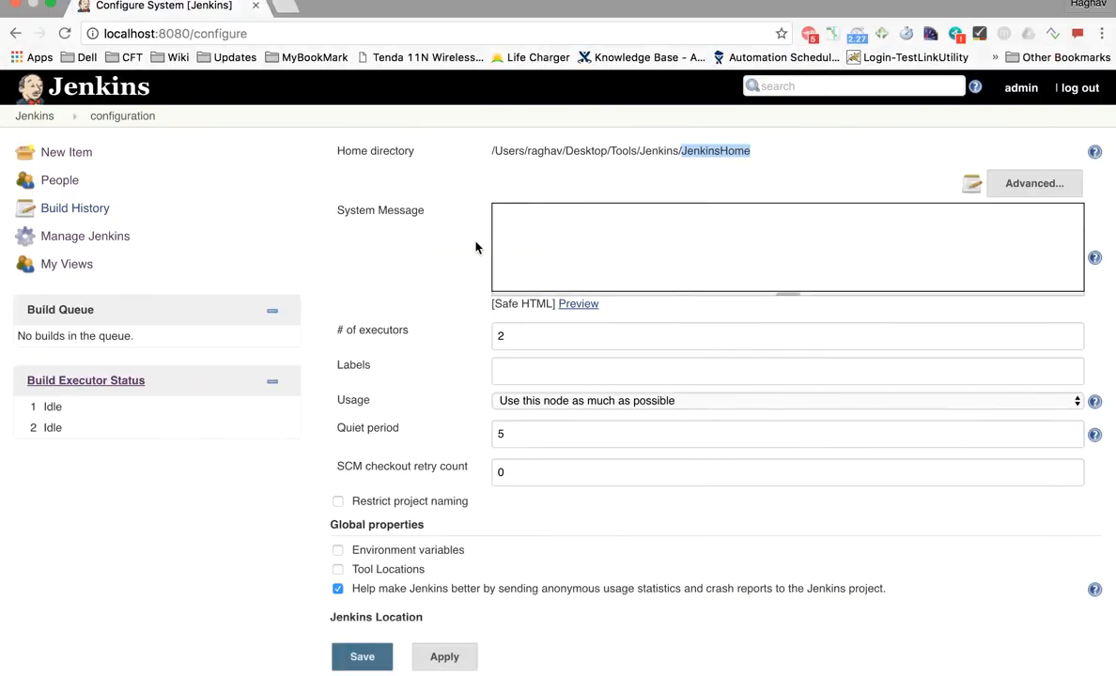
- Go from the dashboard through Manage Jenkins to Manage Users, which lists only admin
click(34, 117)
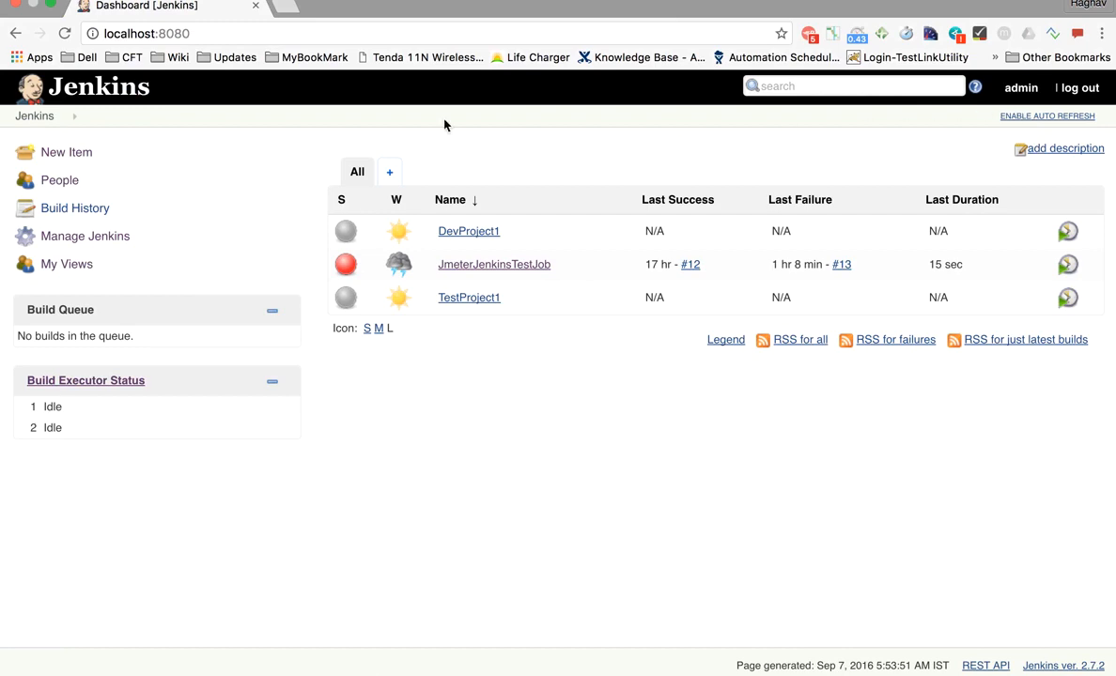
click(85, 236)
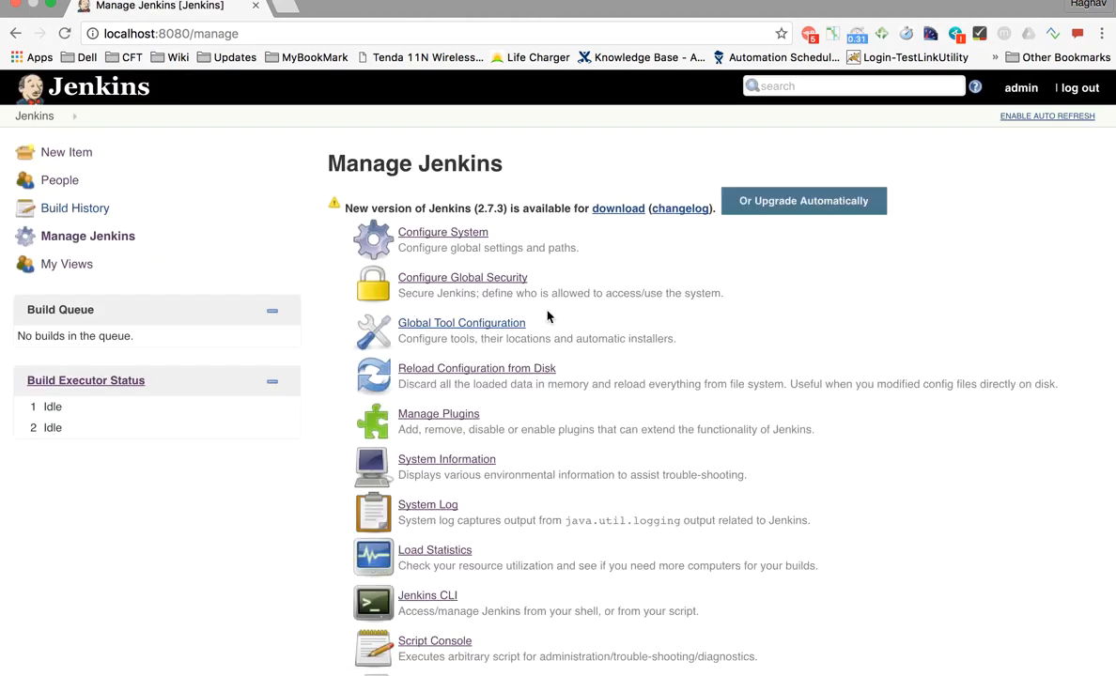
scroll(547, 316, down, 5)
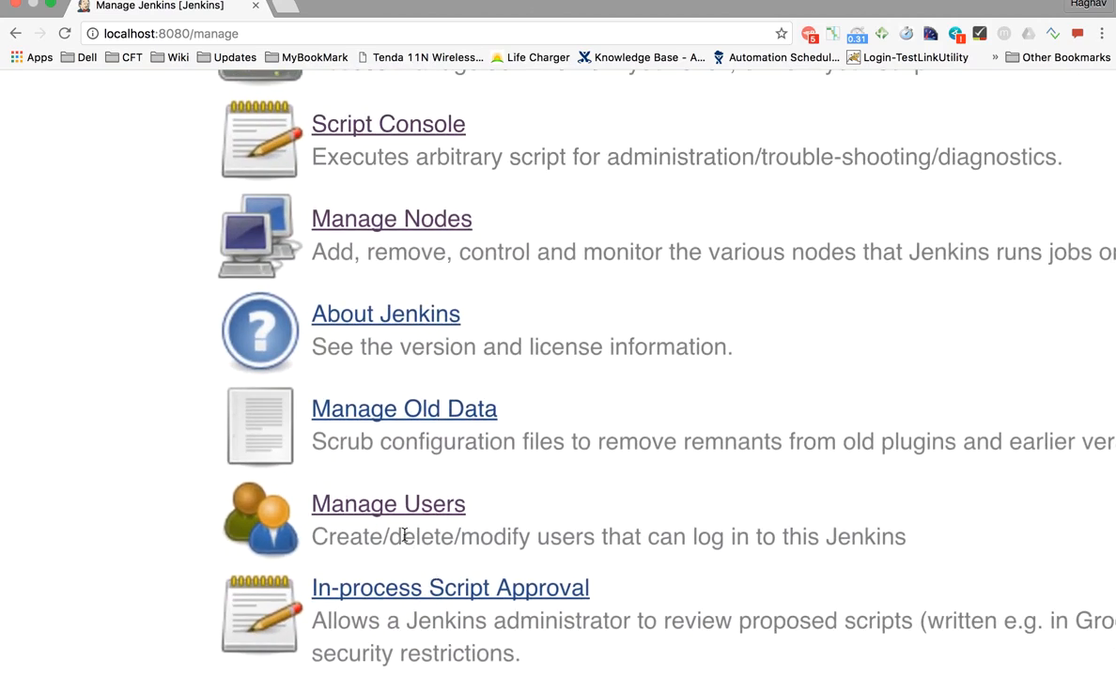
scroll(406, 530, down, 1)
click(398, 463)
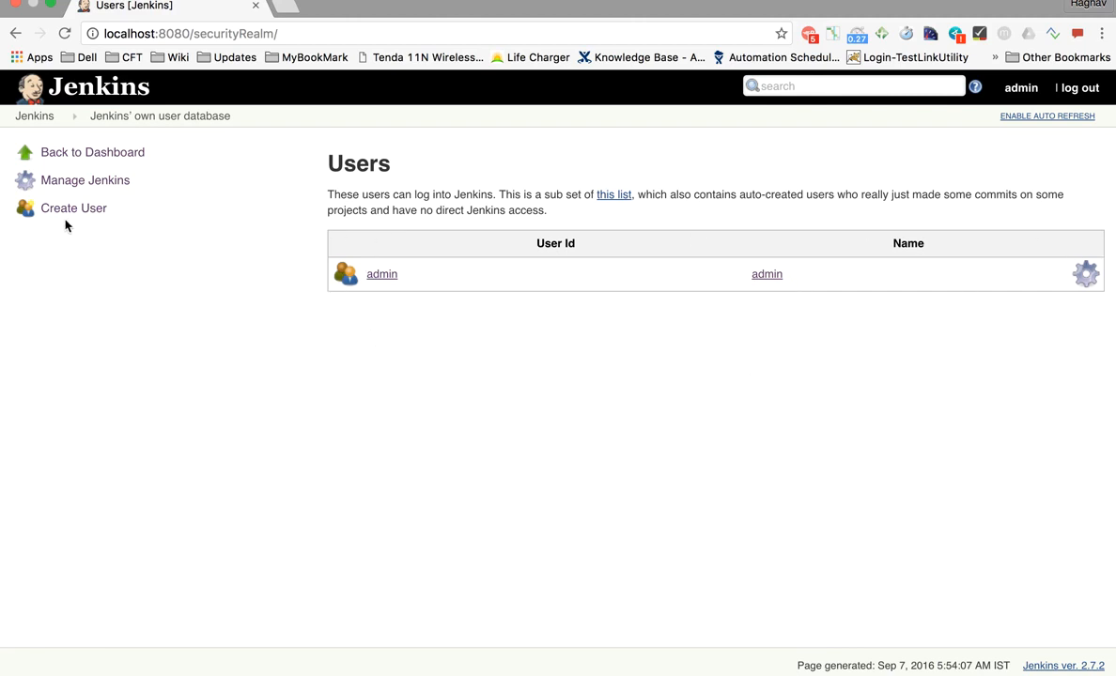
- Create the account User1 with a password and full name User One
click(57, 208)
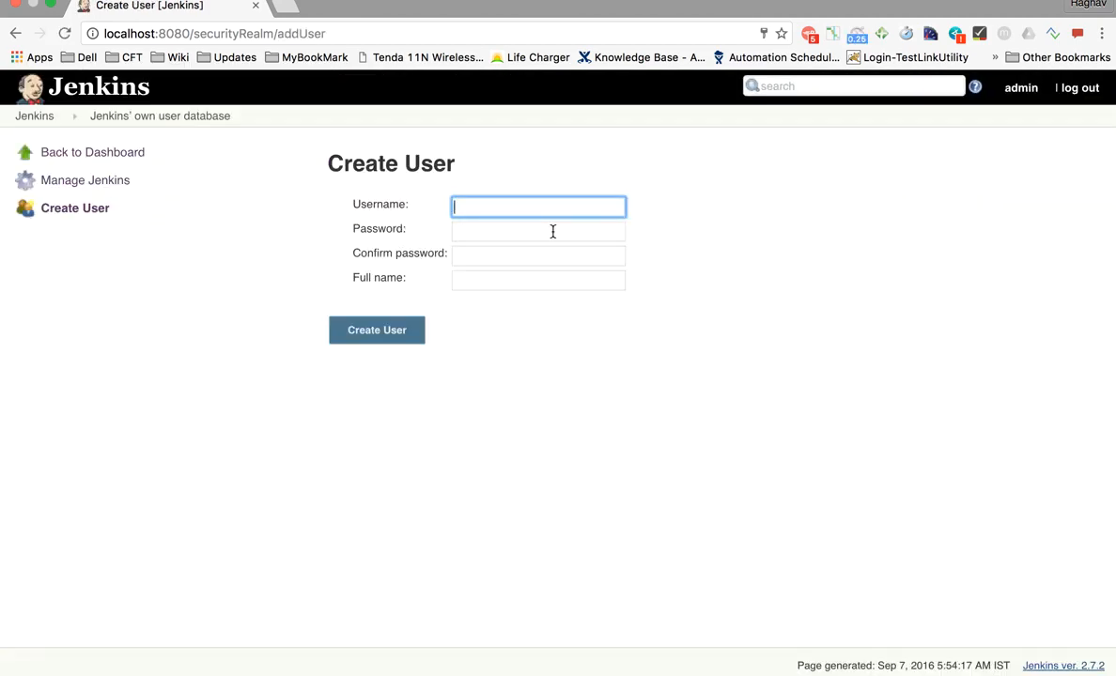
text(User1)
click(428, 230)
click(498, 229)
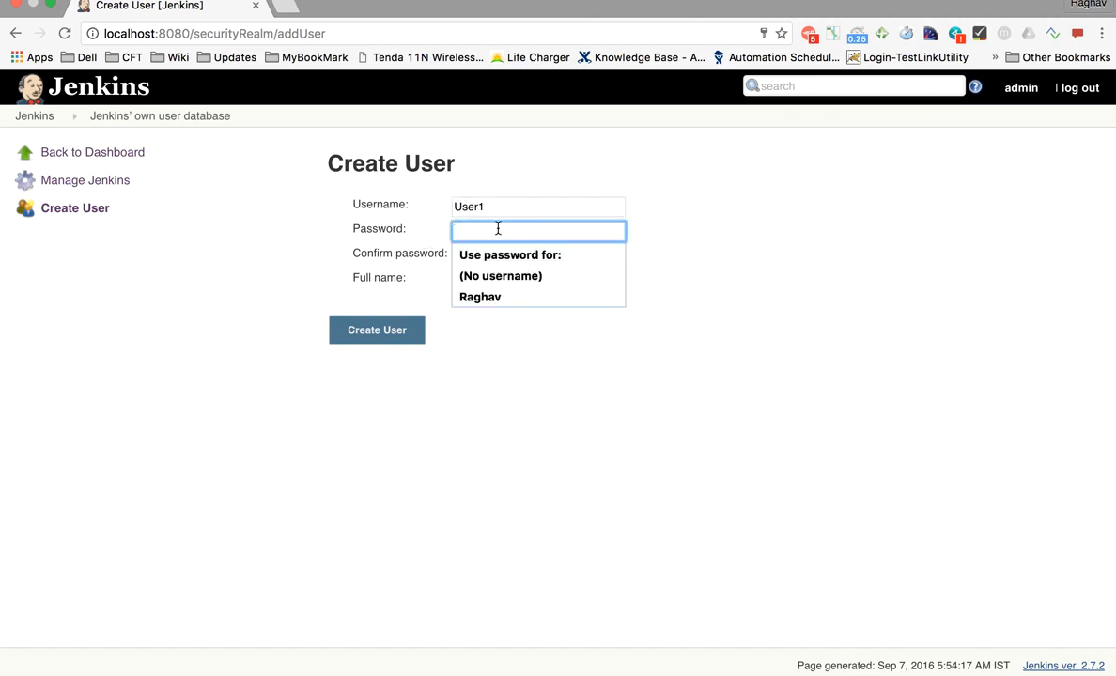
text(123)
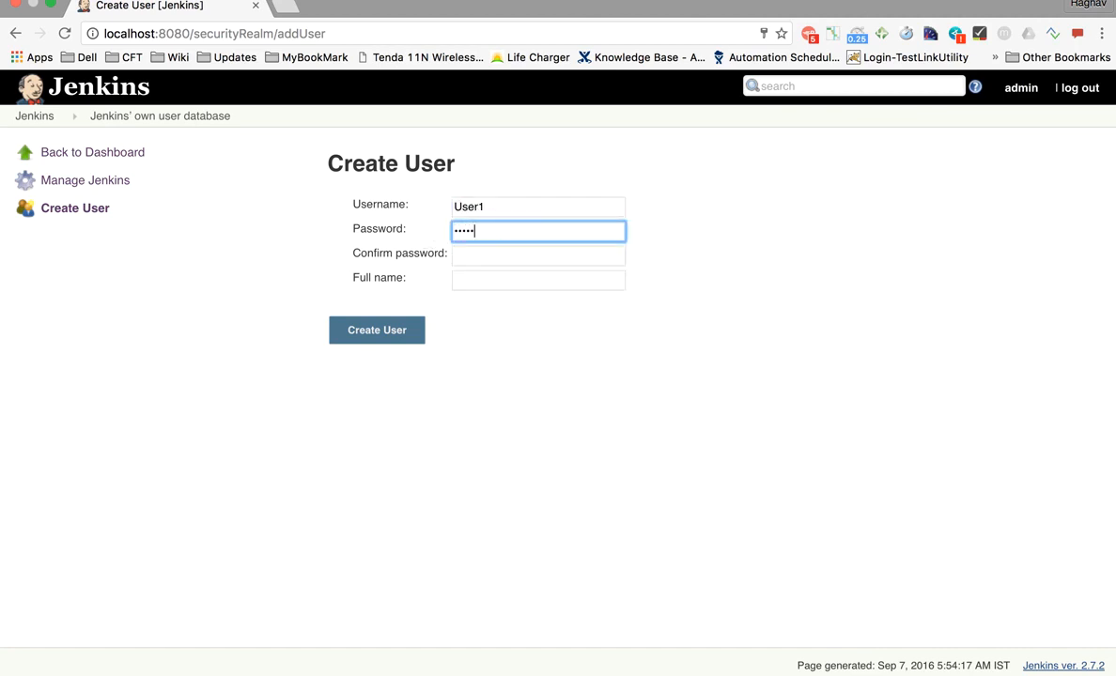
click(471, 254)
text(12345)
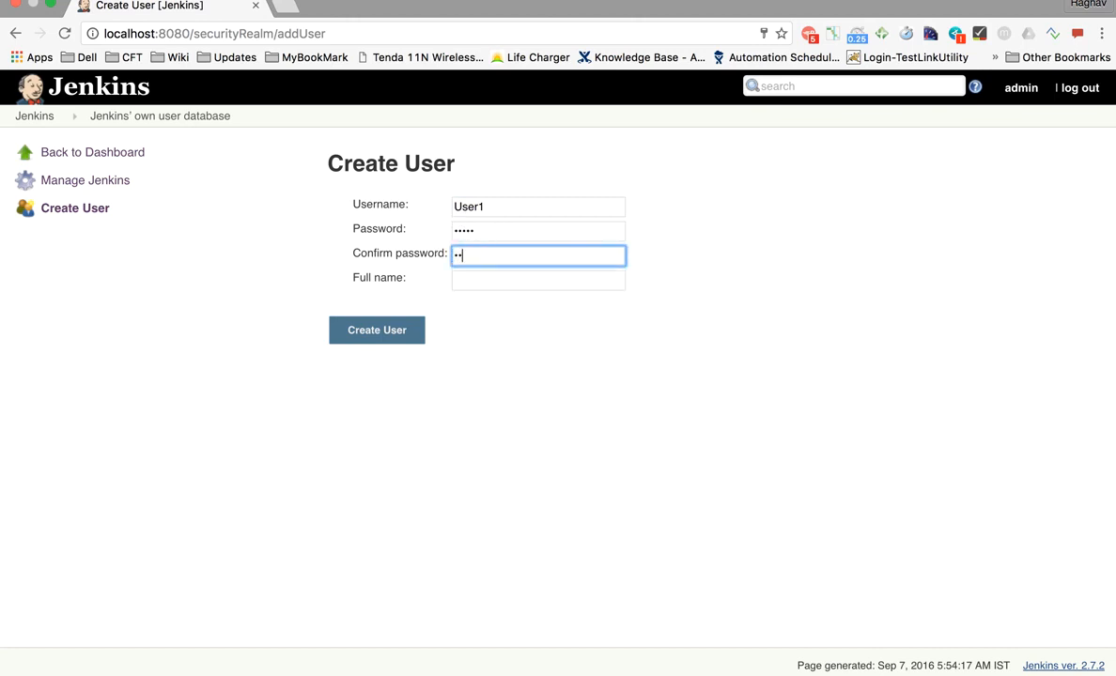
click(478, 281)
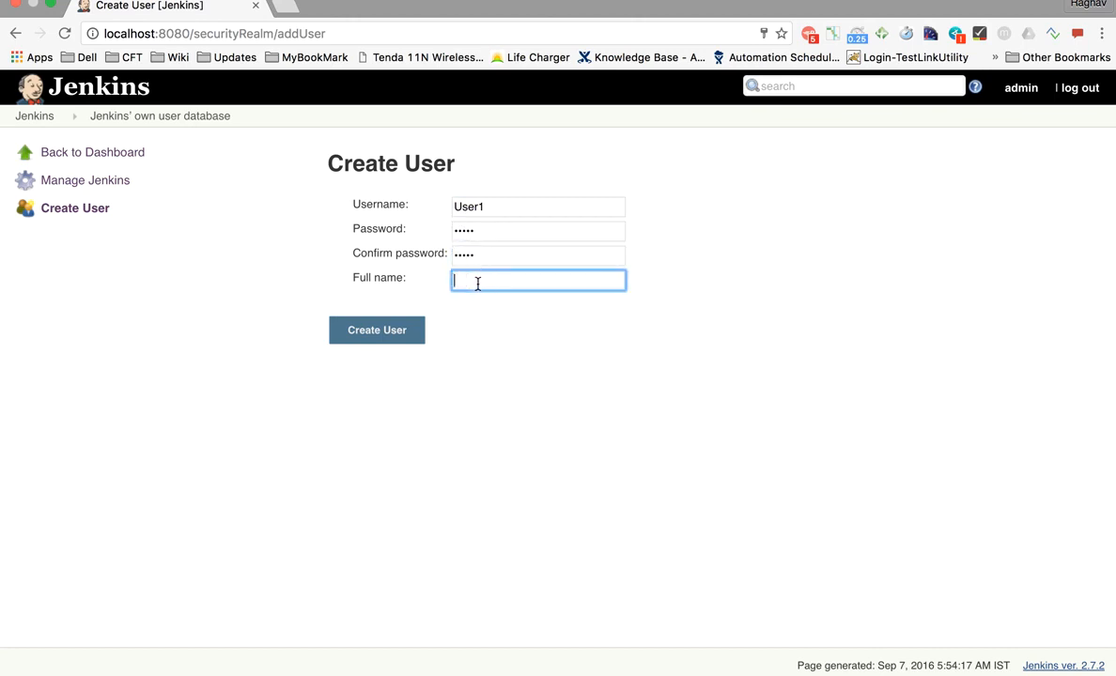
text(User One)
click(371, 334)
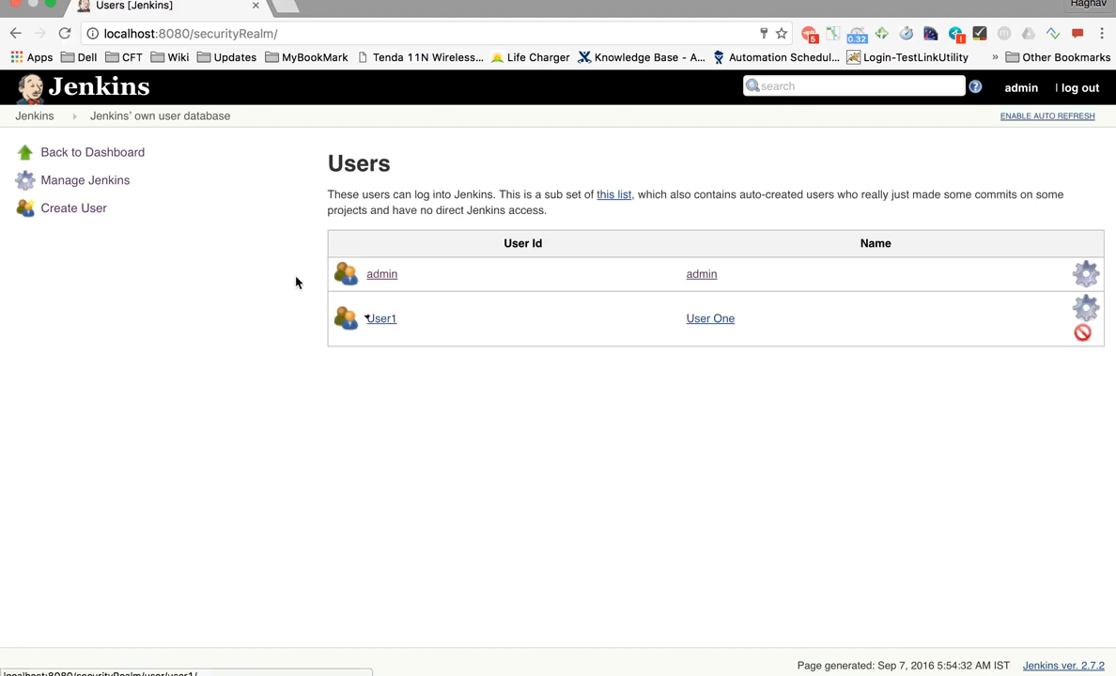
- Fill in username User2, its password and full name User Two, and submit
click(101, 211)
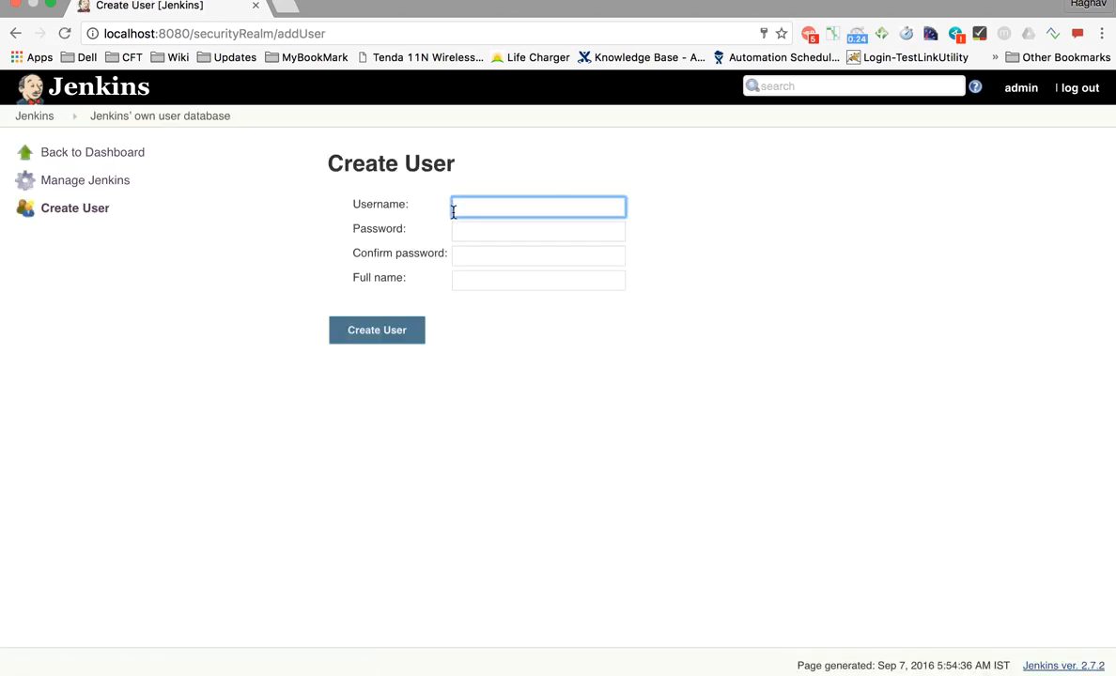
text(User)
text(2)
key(Tab)
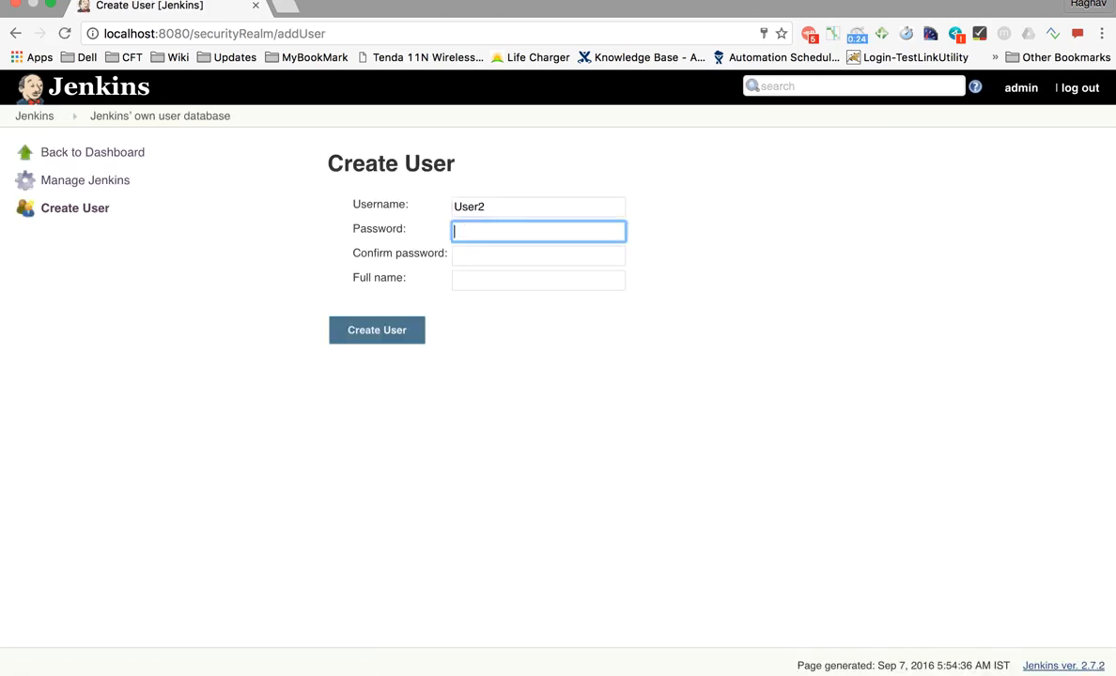
text(•••••)
key(Tab)
text(••••)
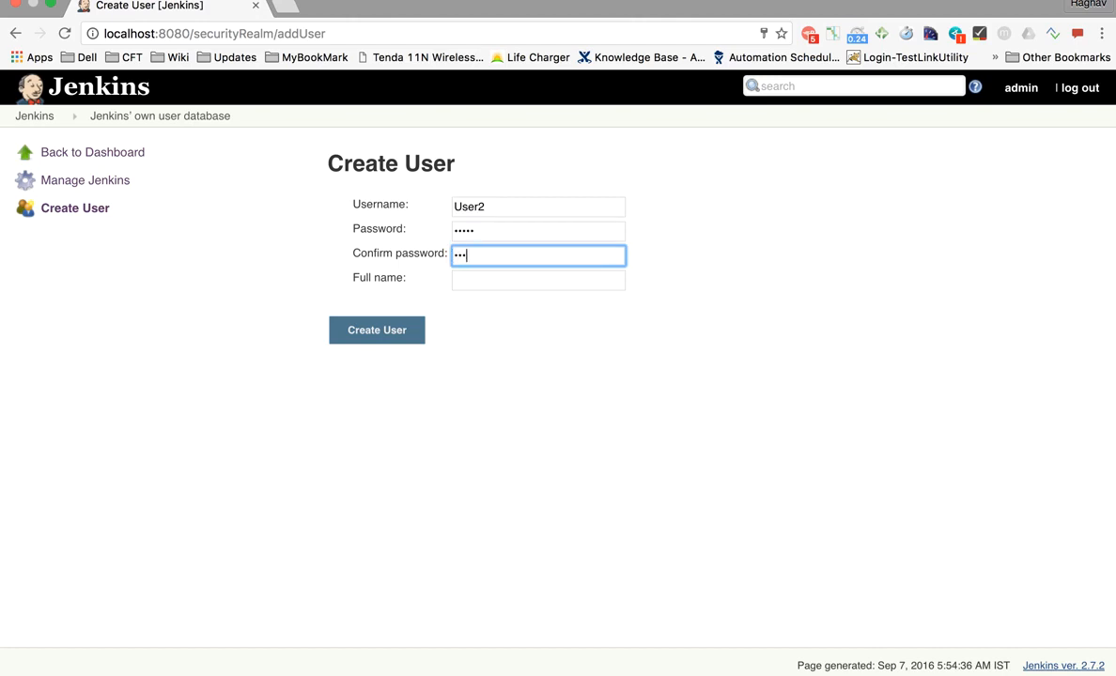
text(•)
key(Tab)
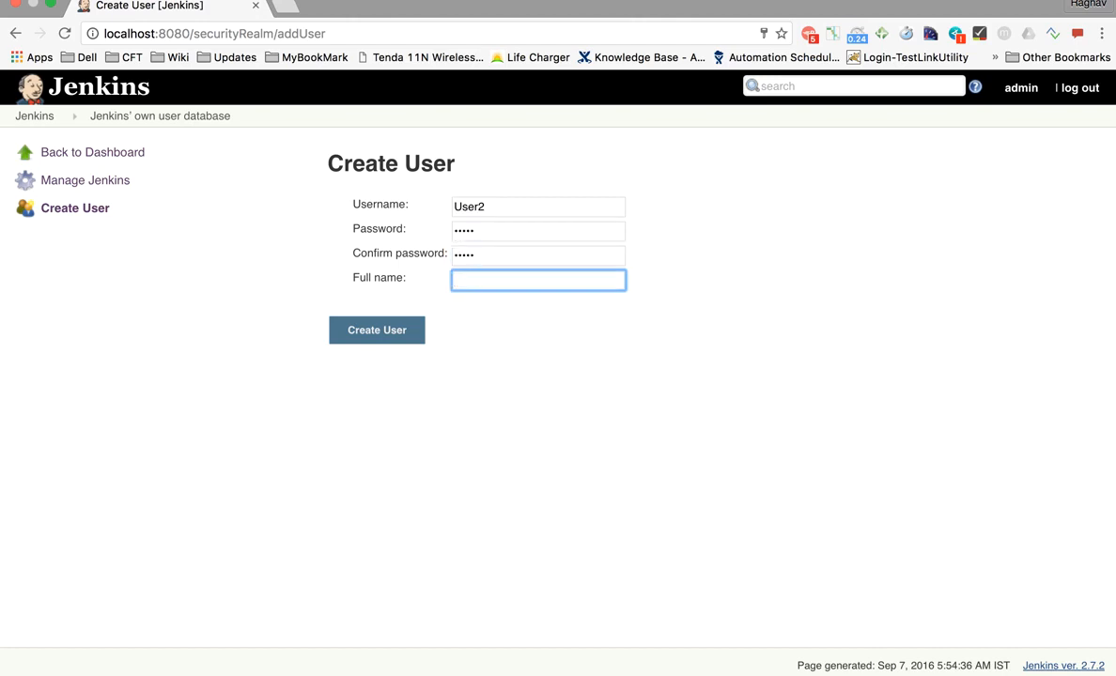
text(User Two)
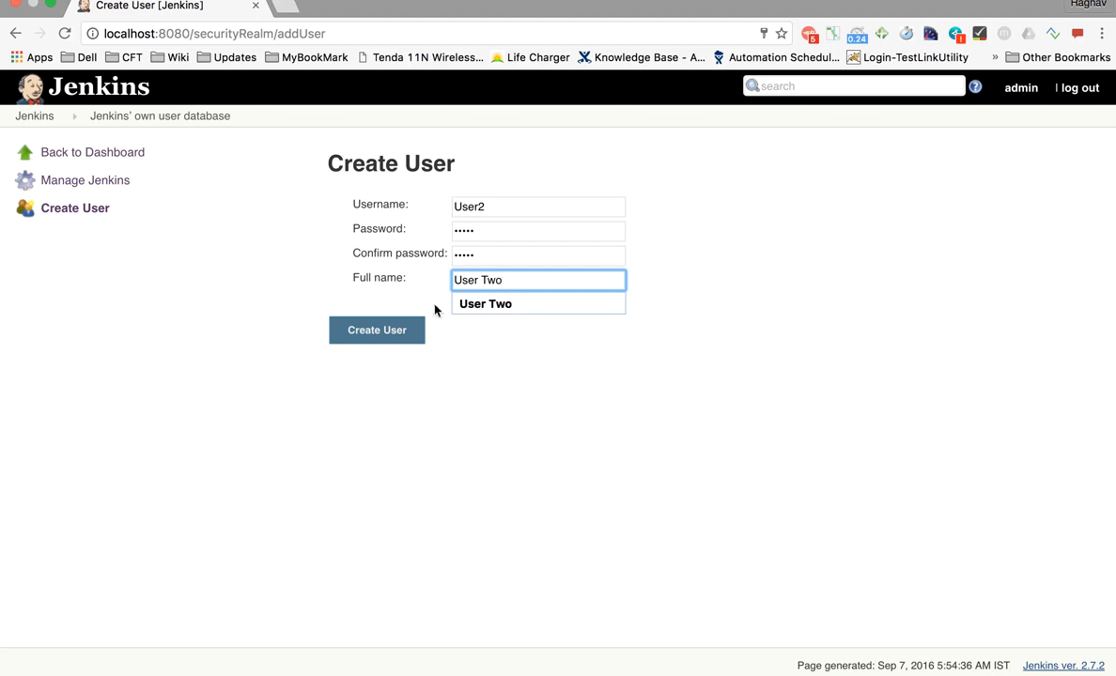
click(401, 338)
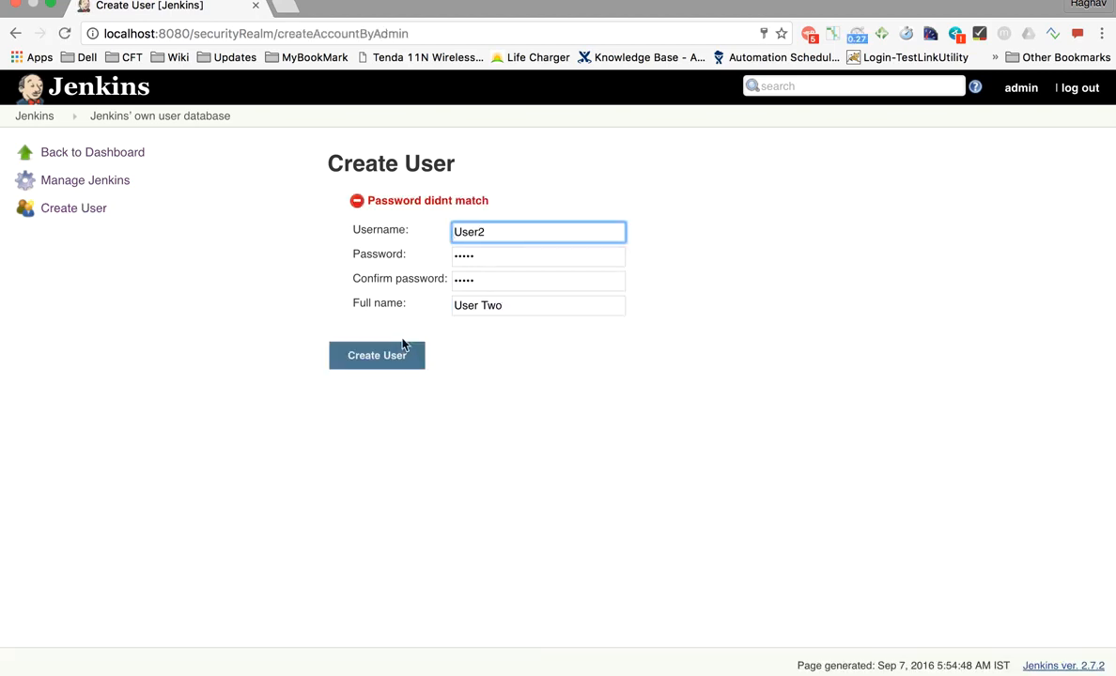
- Retype User2's mismatched passwords and create the account
click(493, 258)
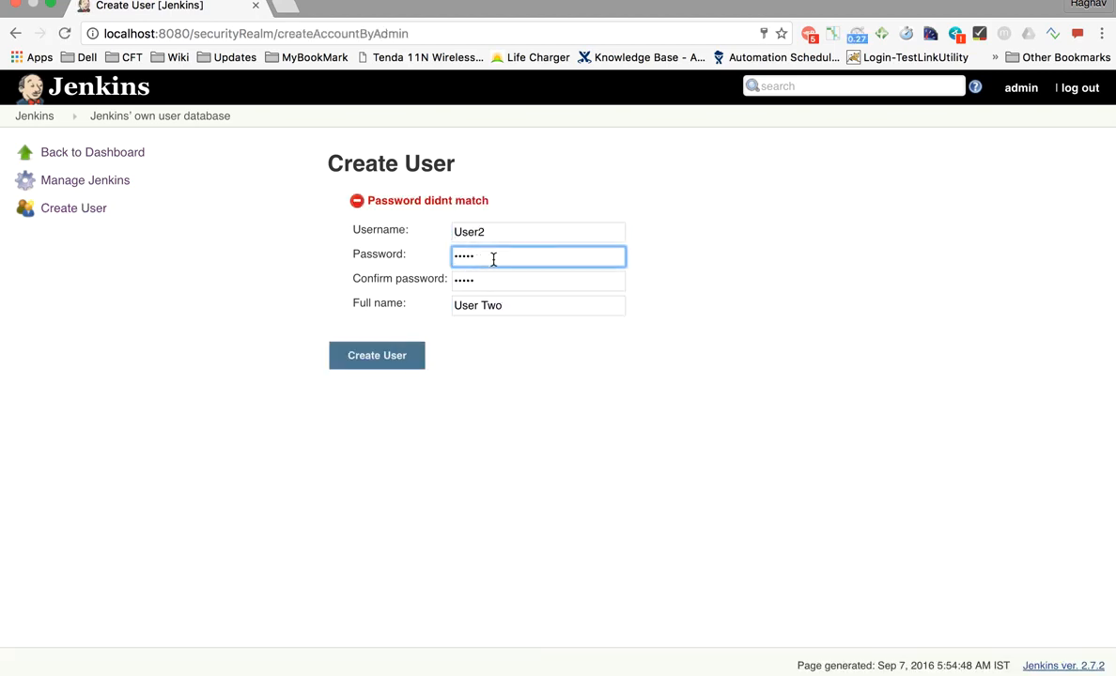
drag(493, 260, 371, 255)
text(••••)
drag(477, 281, 330, 283)
text(•••)
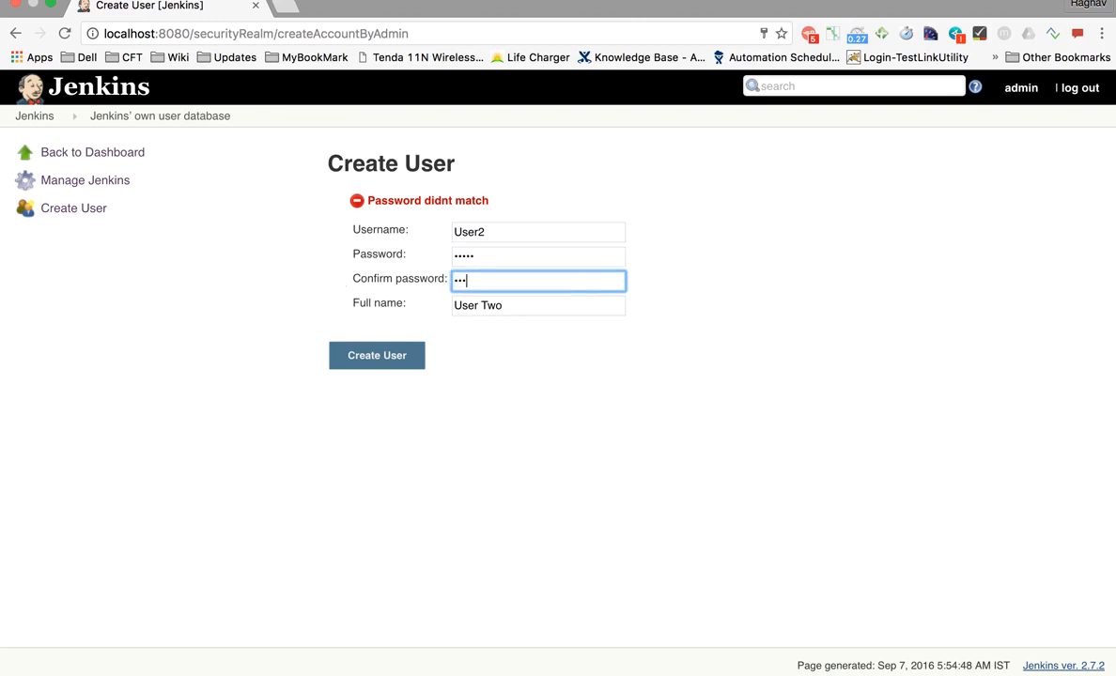
click(365, 359)
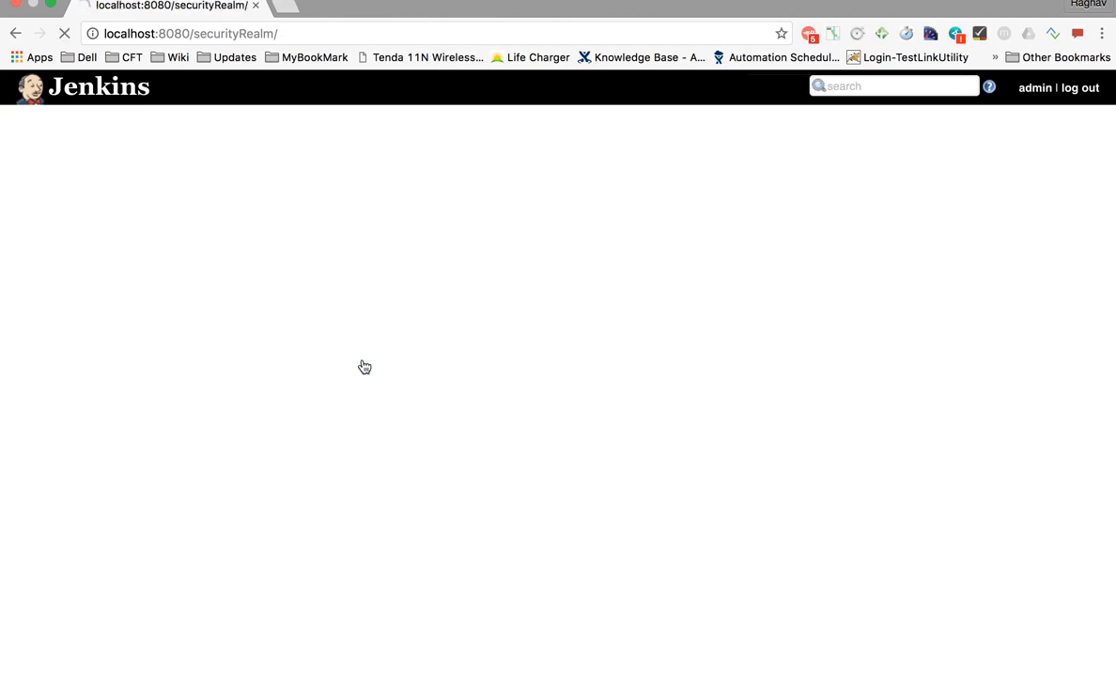
scroll(410, 320, up, 5)
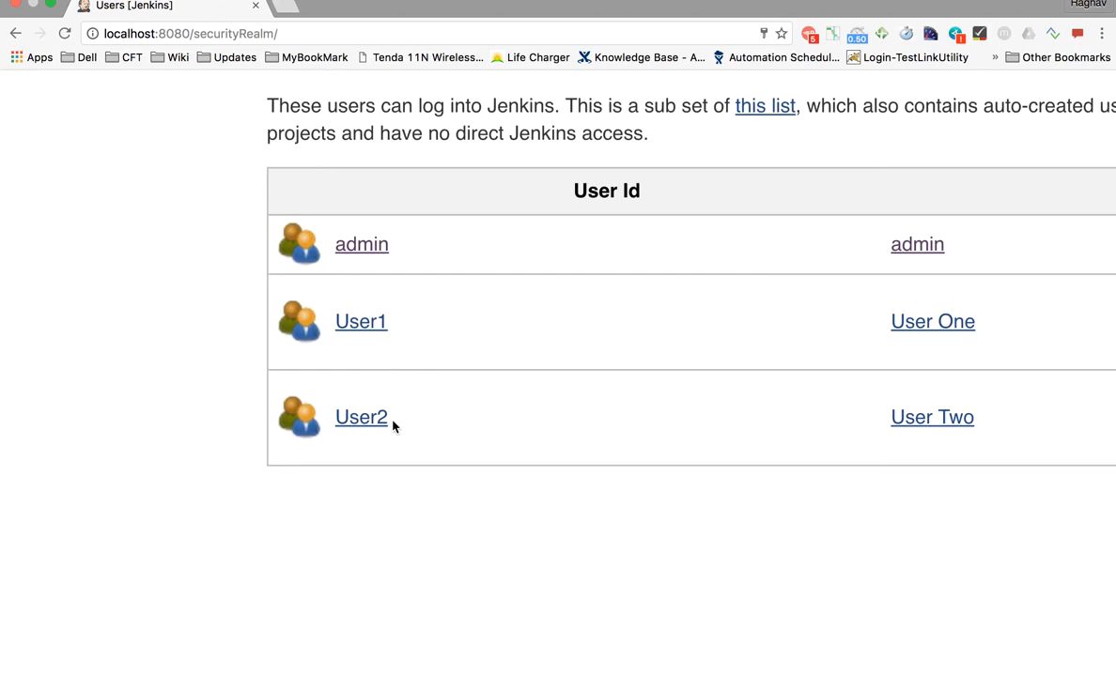
scroll(391, 427, down, 5)
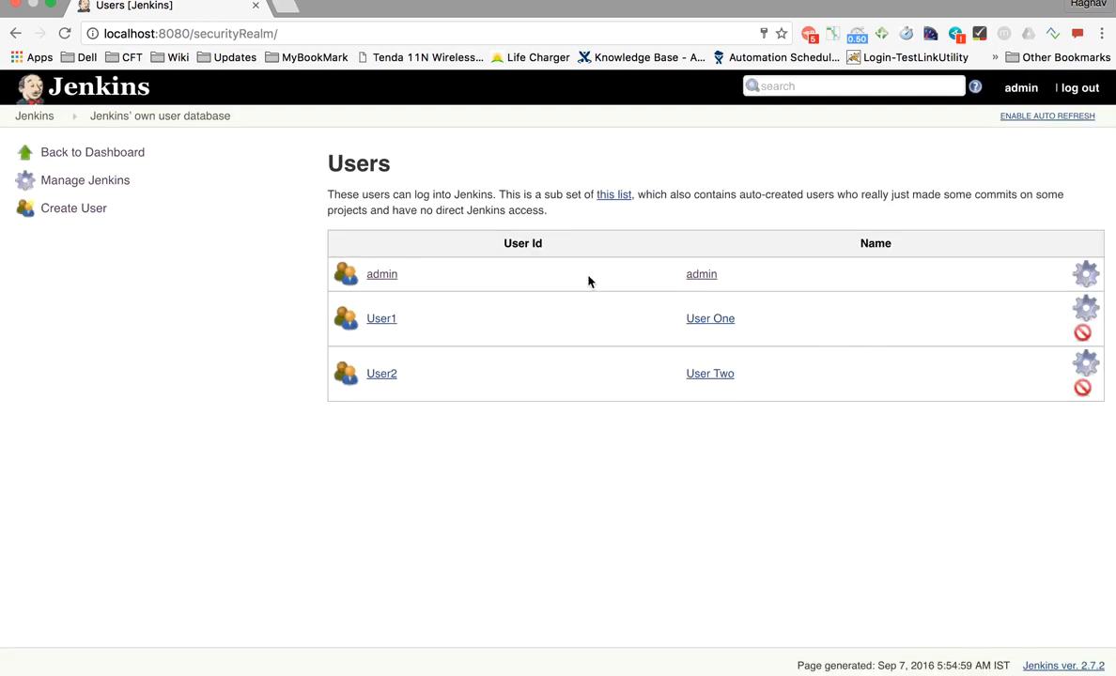
- Log out of the admin account and bring up the login page
scroll(1079, 94, up, 3)
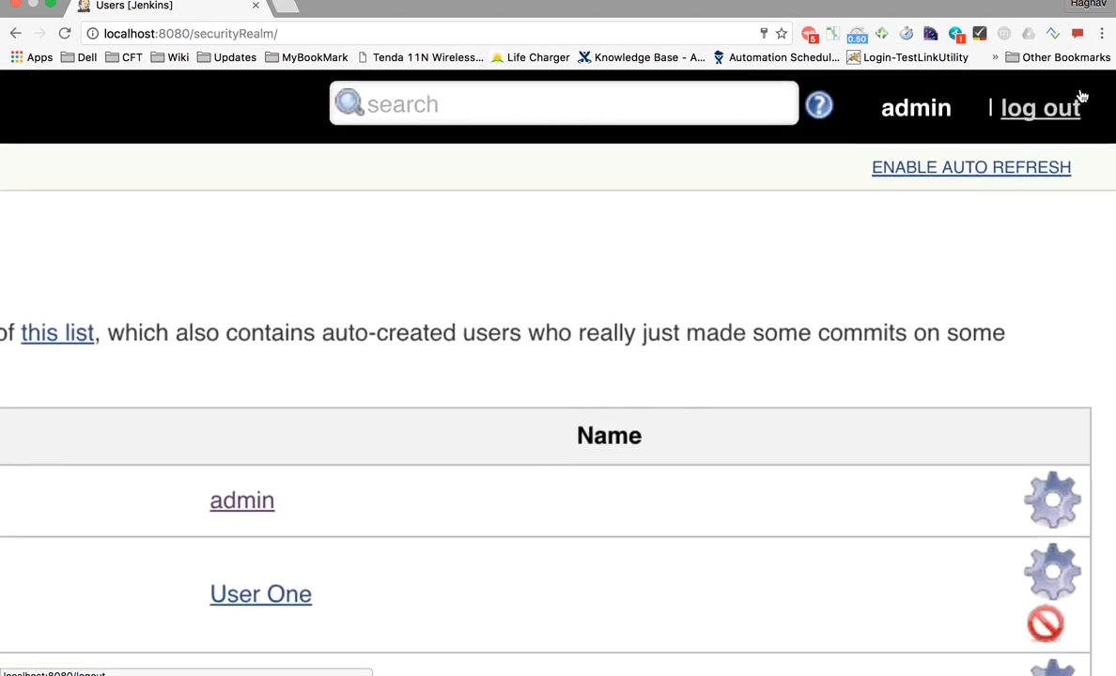
click(1080, 88)
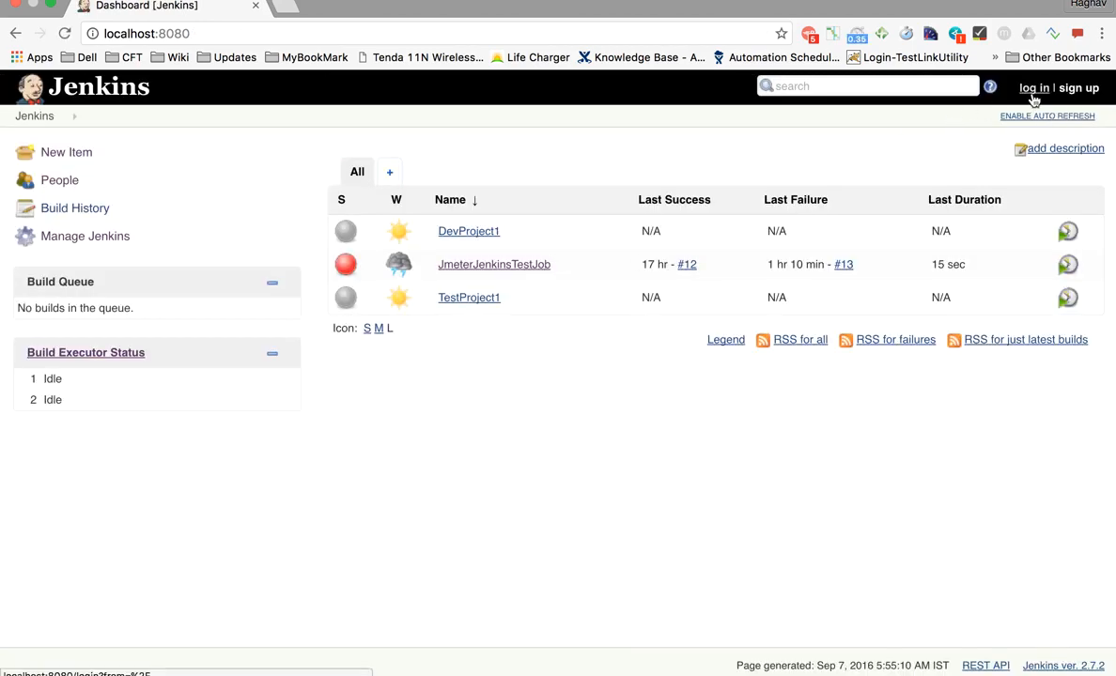
scroll(1032, 100, up, 3)
click(995, 101)
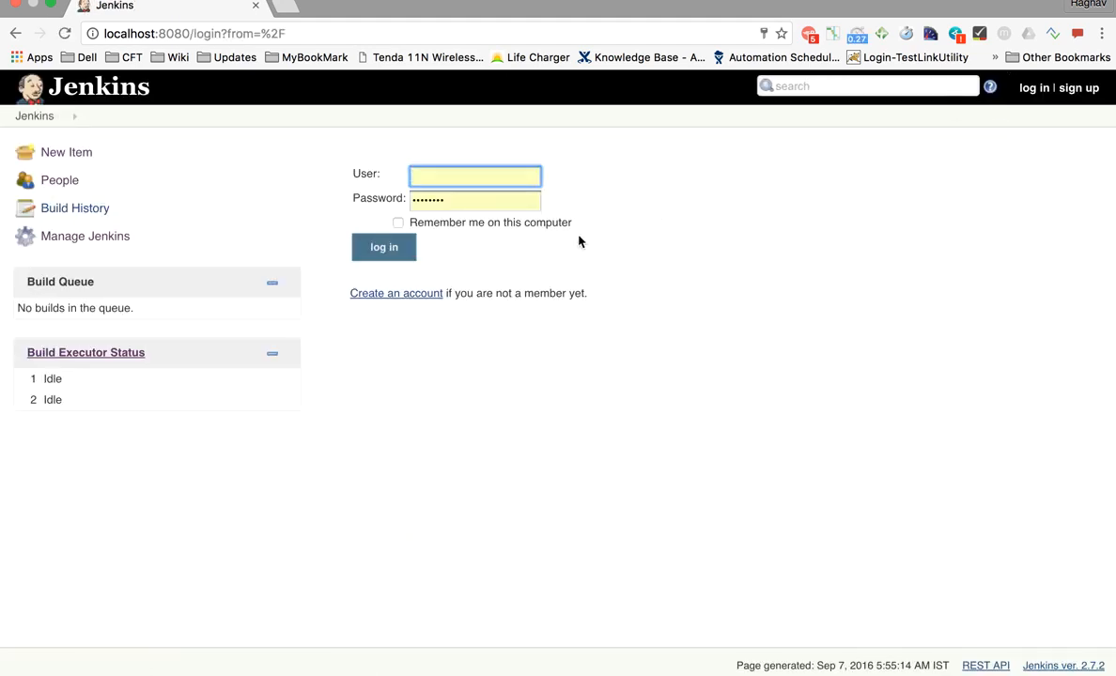
- Sign in as User1 with its password, reaching the dashboard as User One
text(User1)
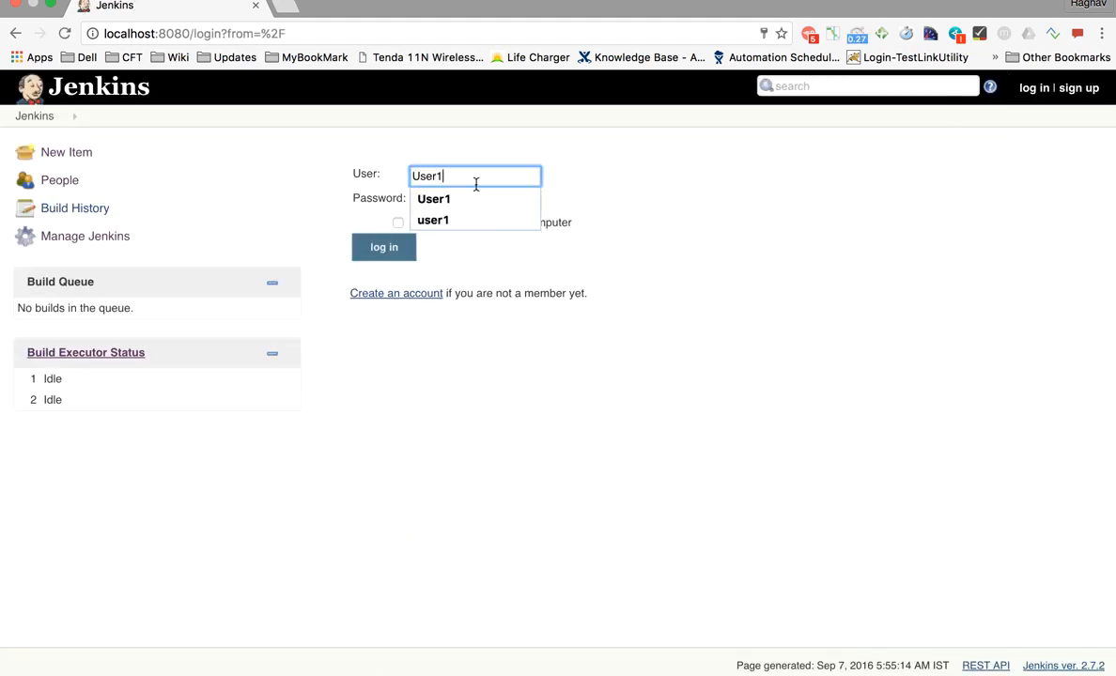
key(Tab)
double_click(466, 197)
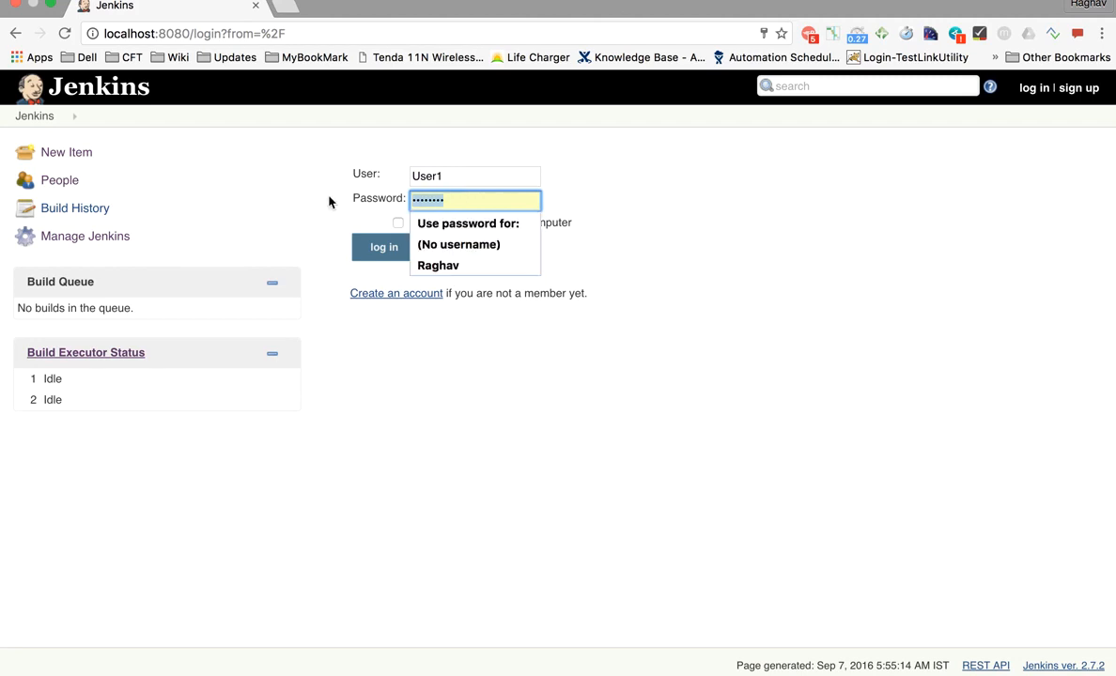
text(pass)
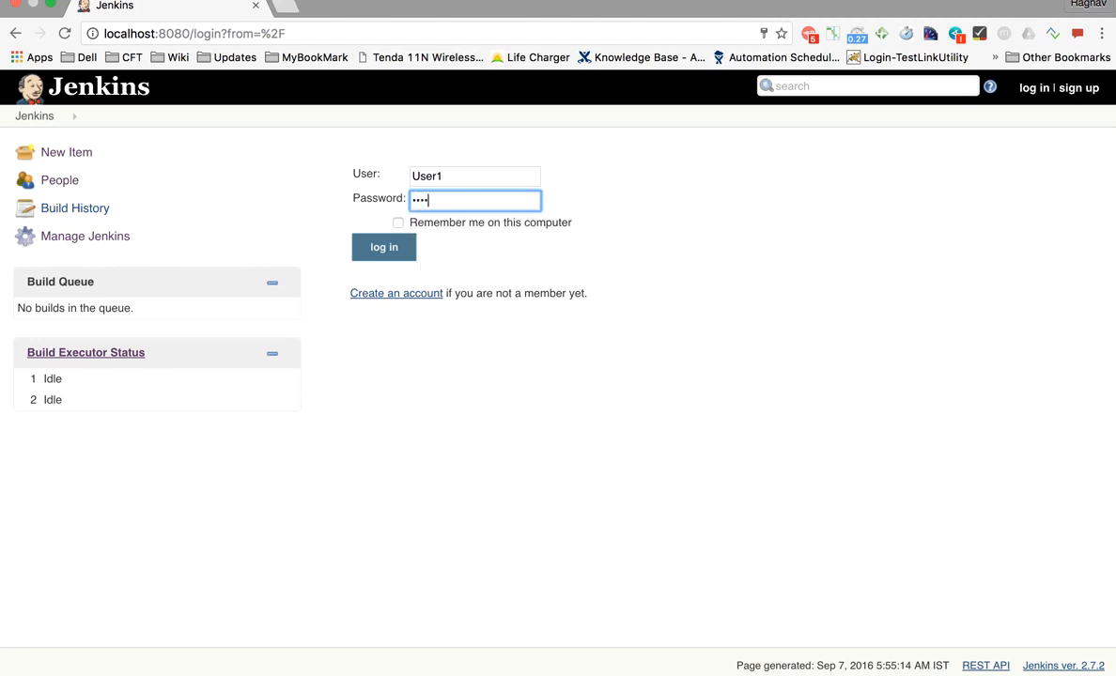
click(375, 247)
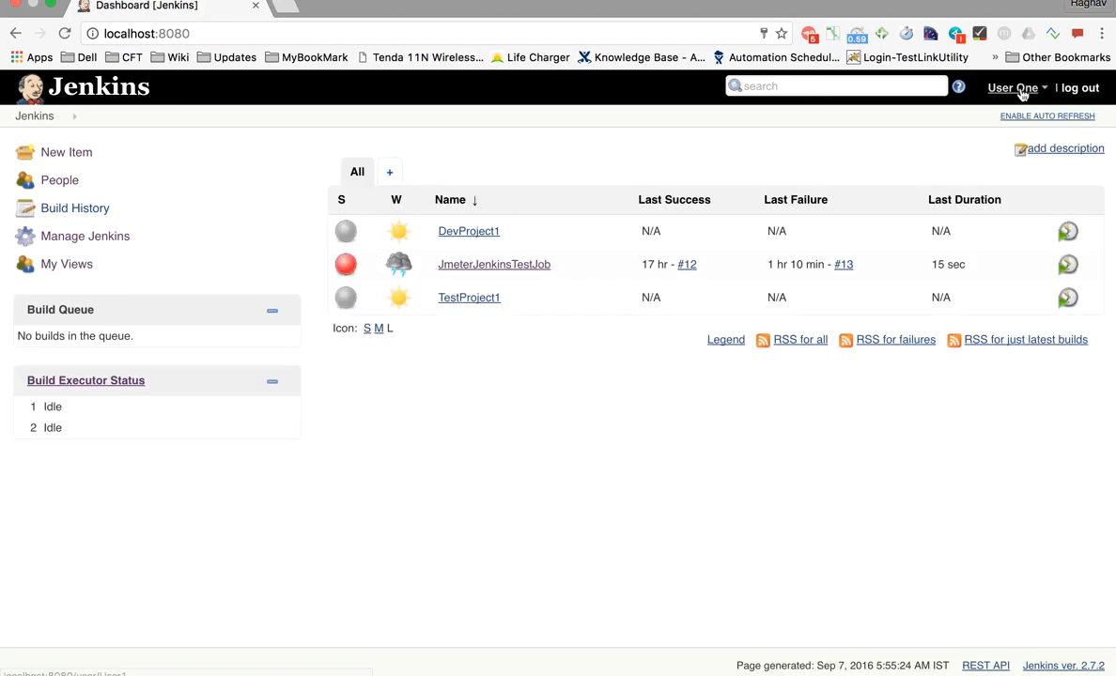
scroll(1022, 95, up, 5)
scroll(1005, 122, right, 3)
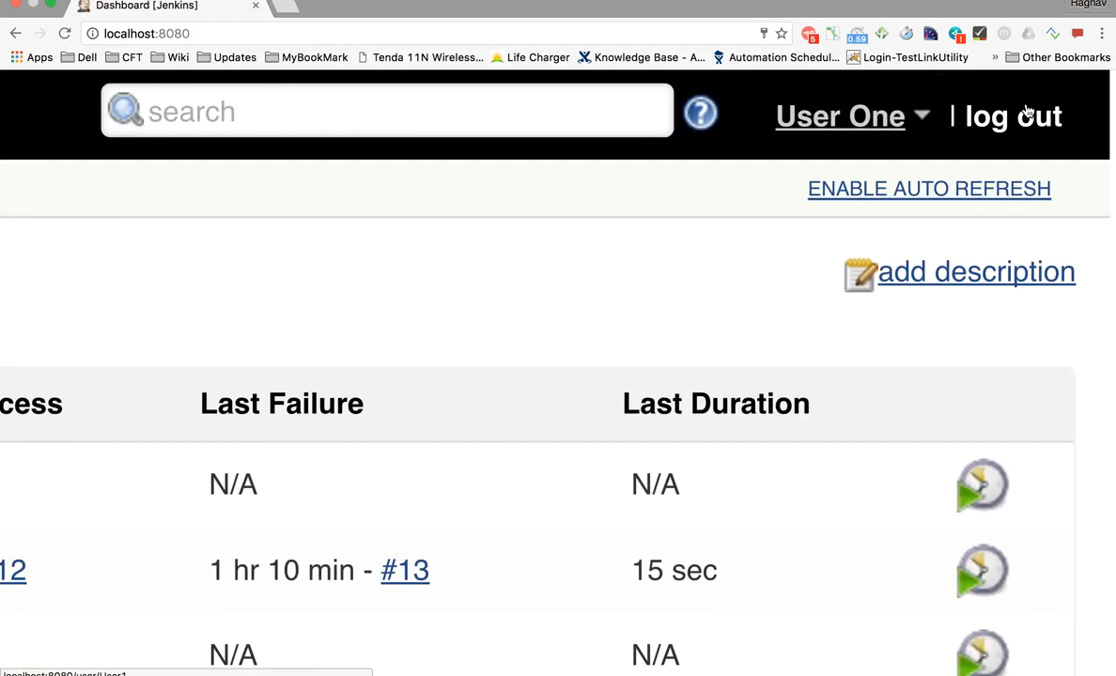
key(ctrl+Left)
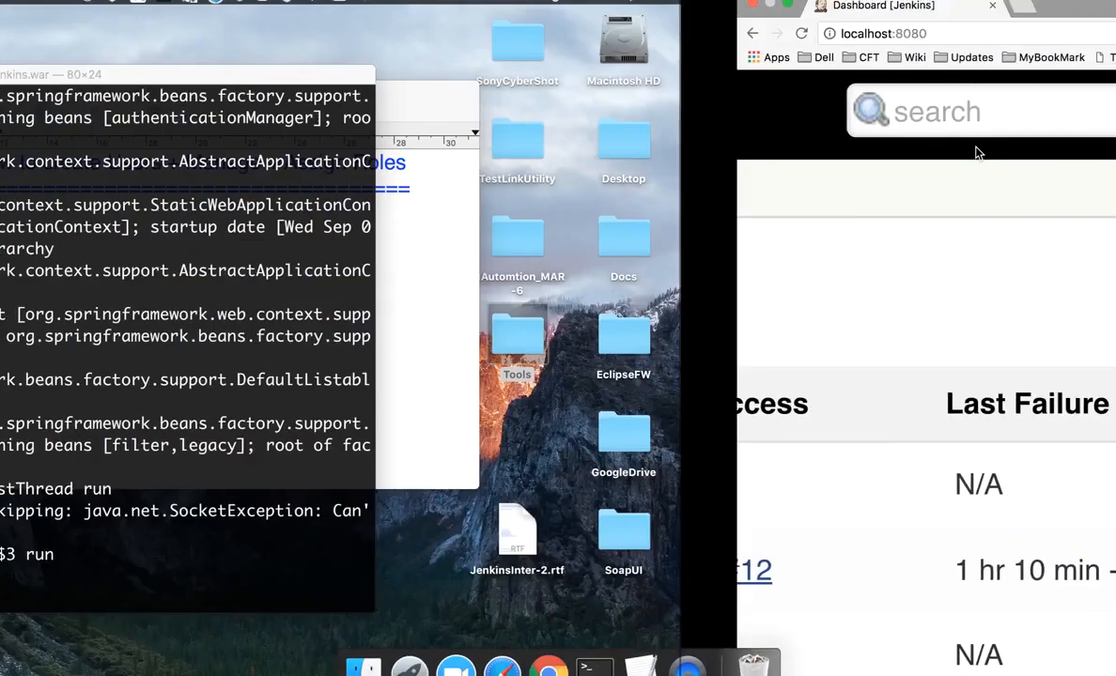
- Add the line 'Step 2 : Configure users' below Step 1 in the notes, then return to Chrome
click(911, 276)
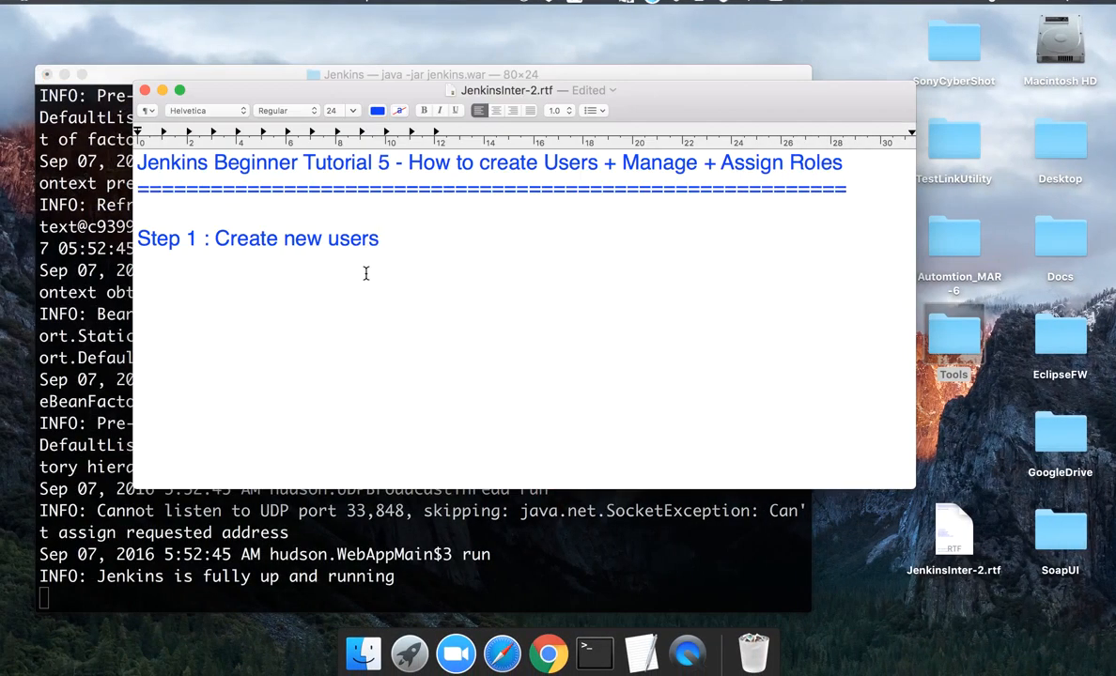
key(Return)
key(Return)
text(Step 2 : )
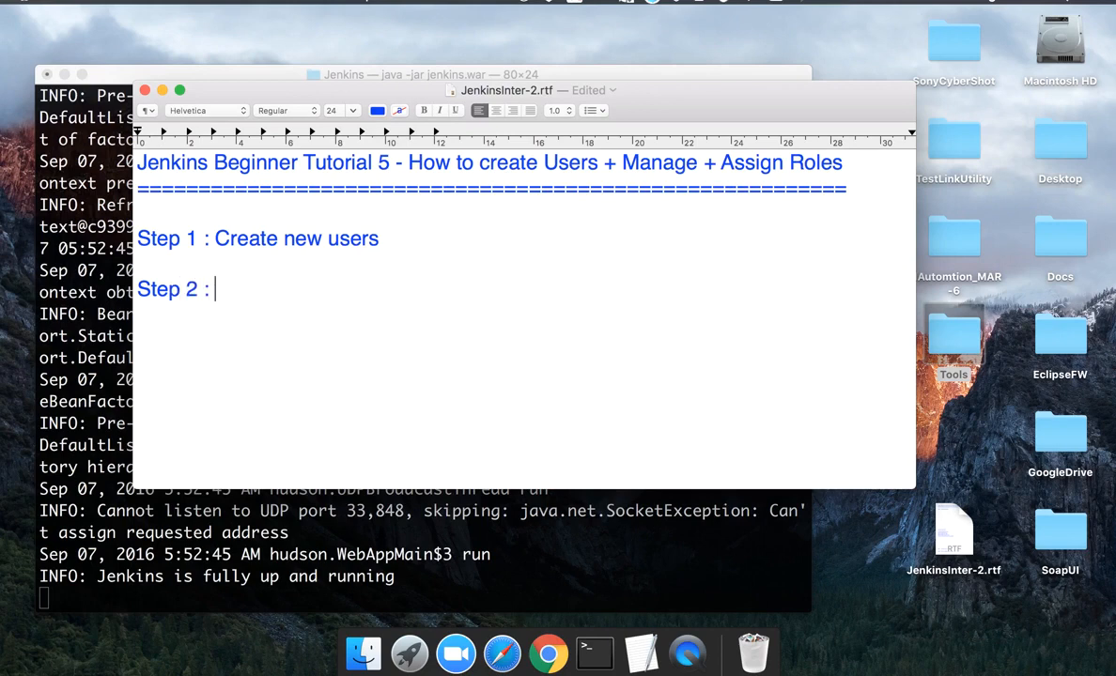
text(Config)
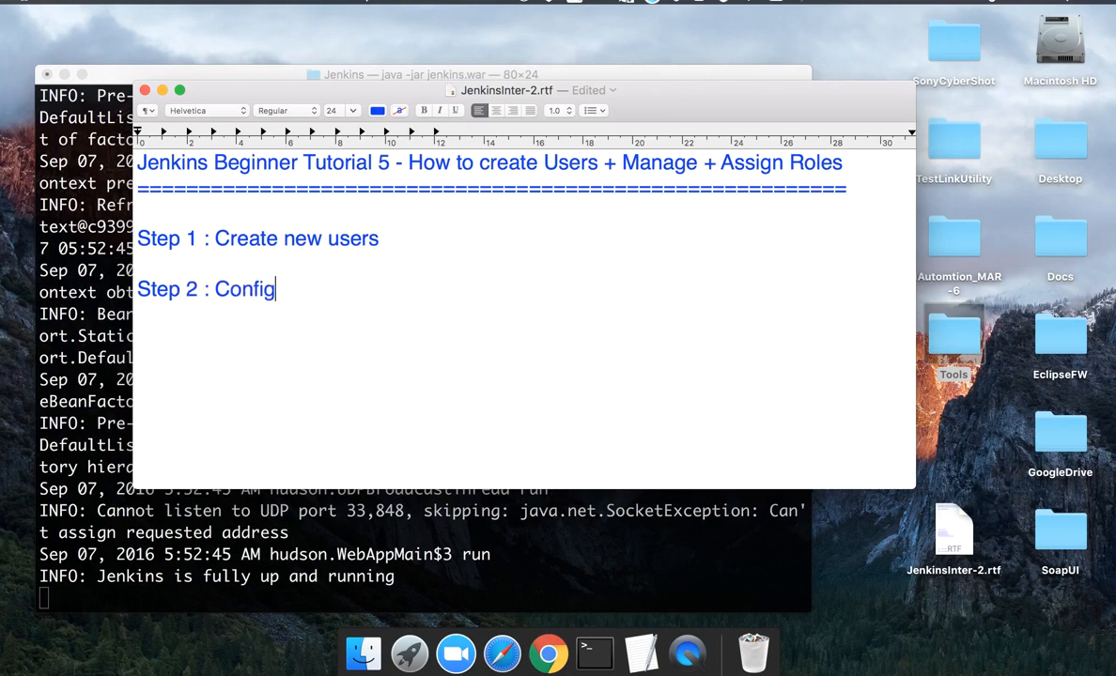
text(ure users)
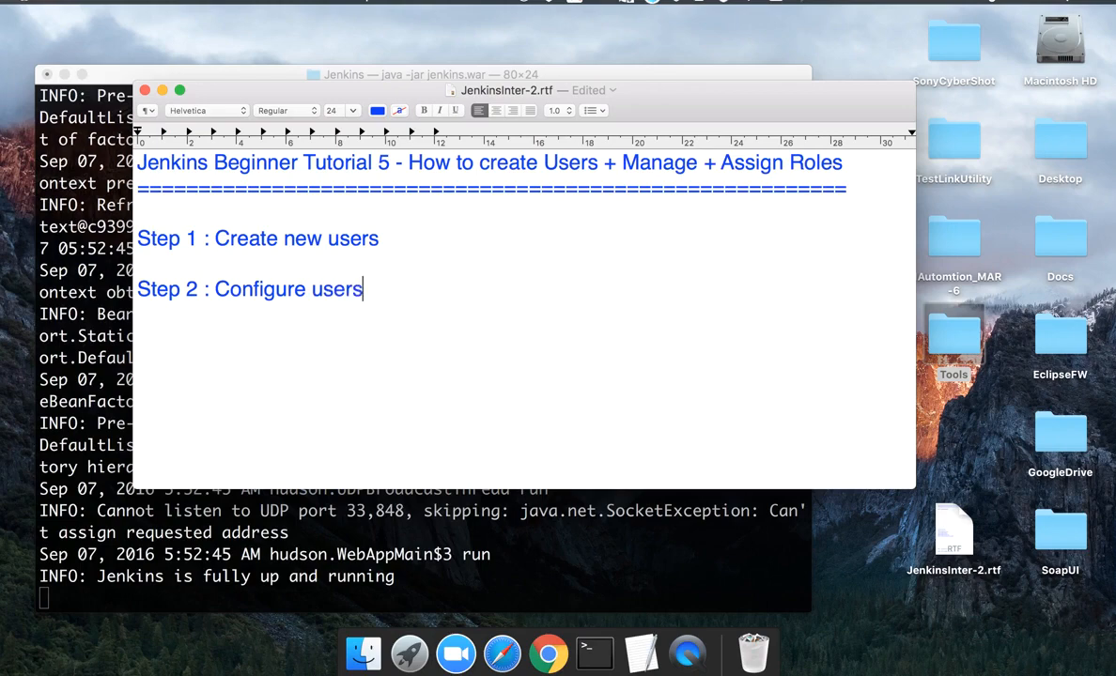
key(super+Tab)
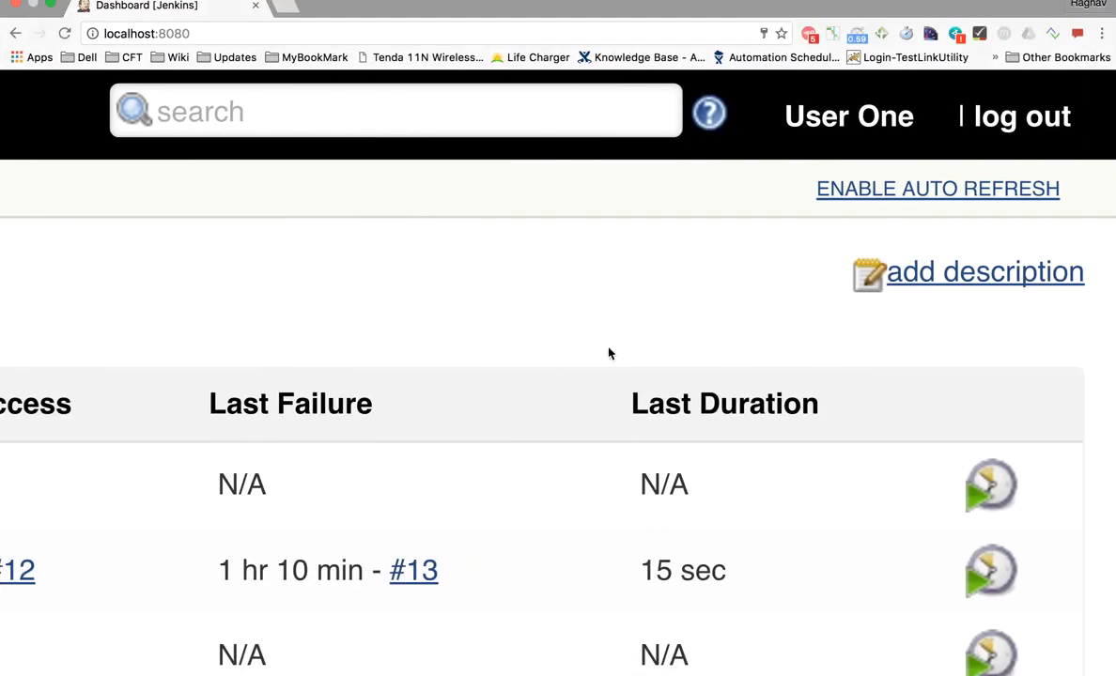
- Open User One's Configure page and review the Full Name and Description fields
mouse_move(834, 141)
mouse_move(926, 129)
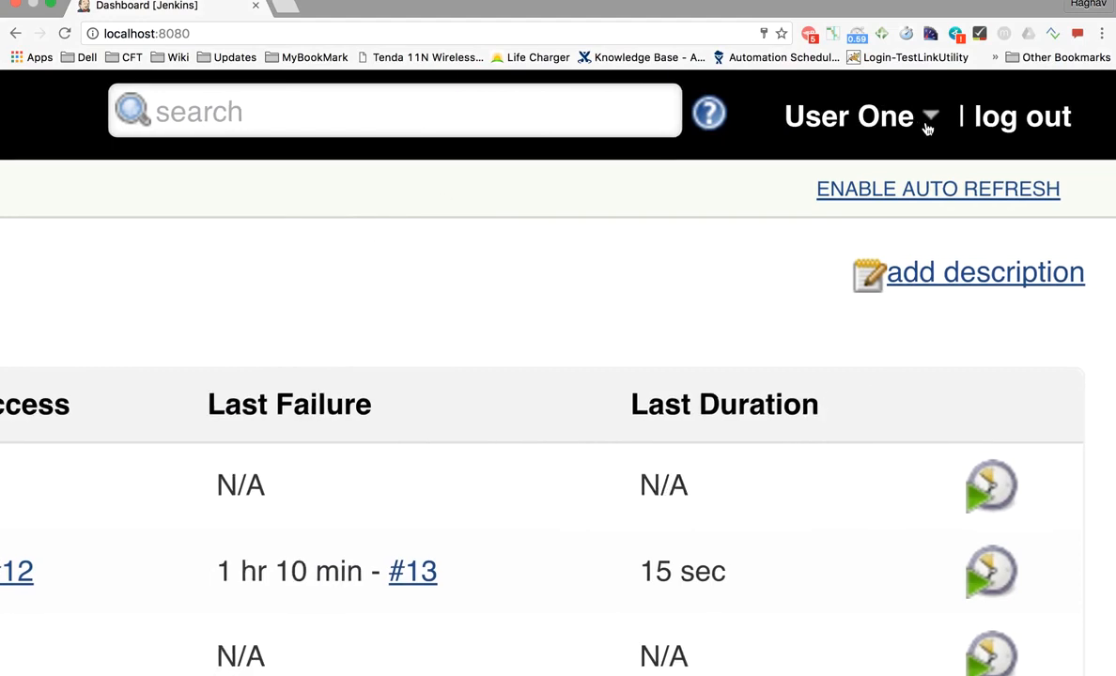
scroll(927, 129, up, 2)
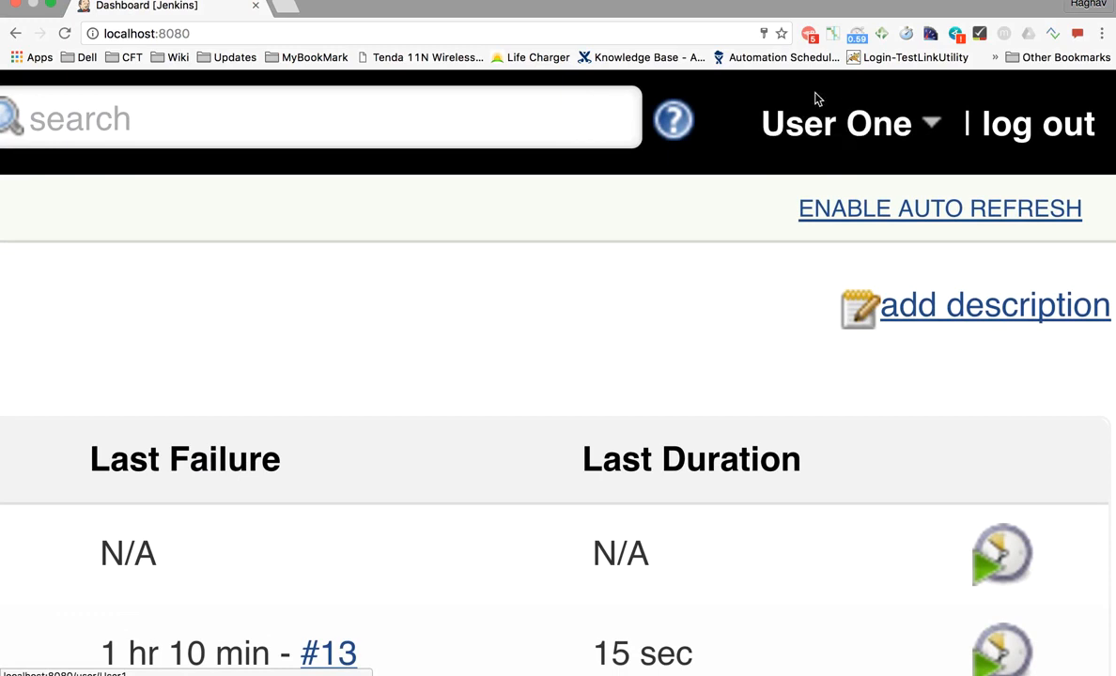
click(932, 127)
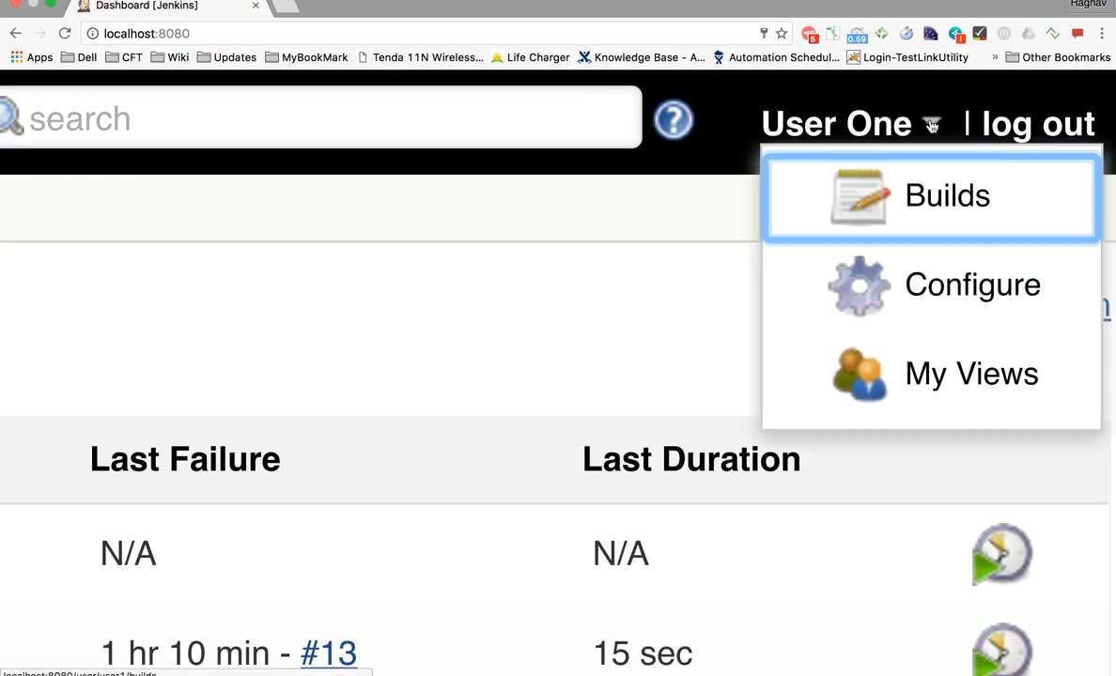
click(947, 291)
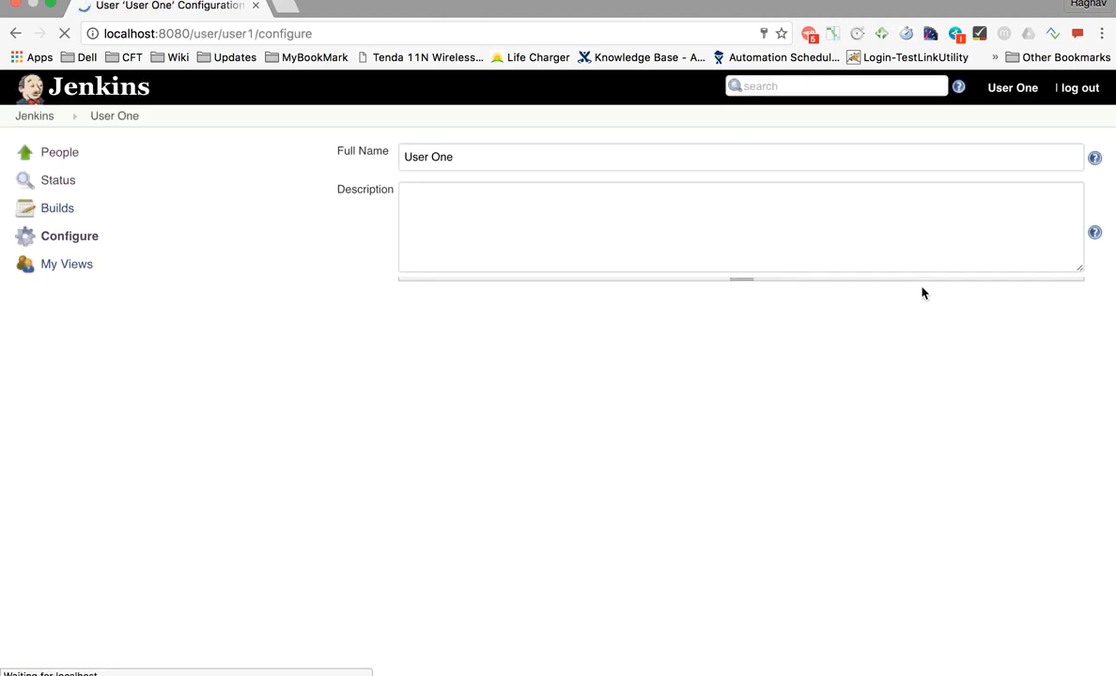
scroll(630, 290, down, 1)
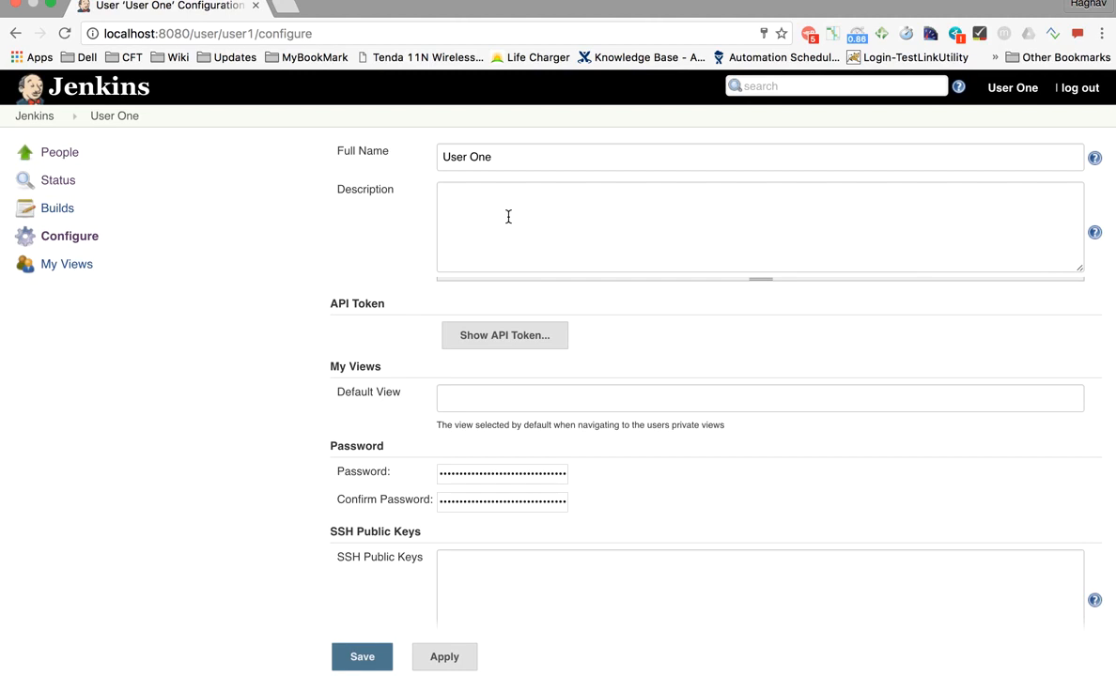
drag(519, 157, 346, 154)
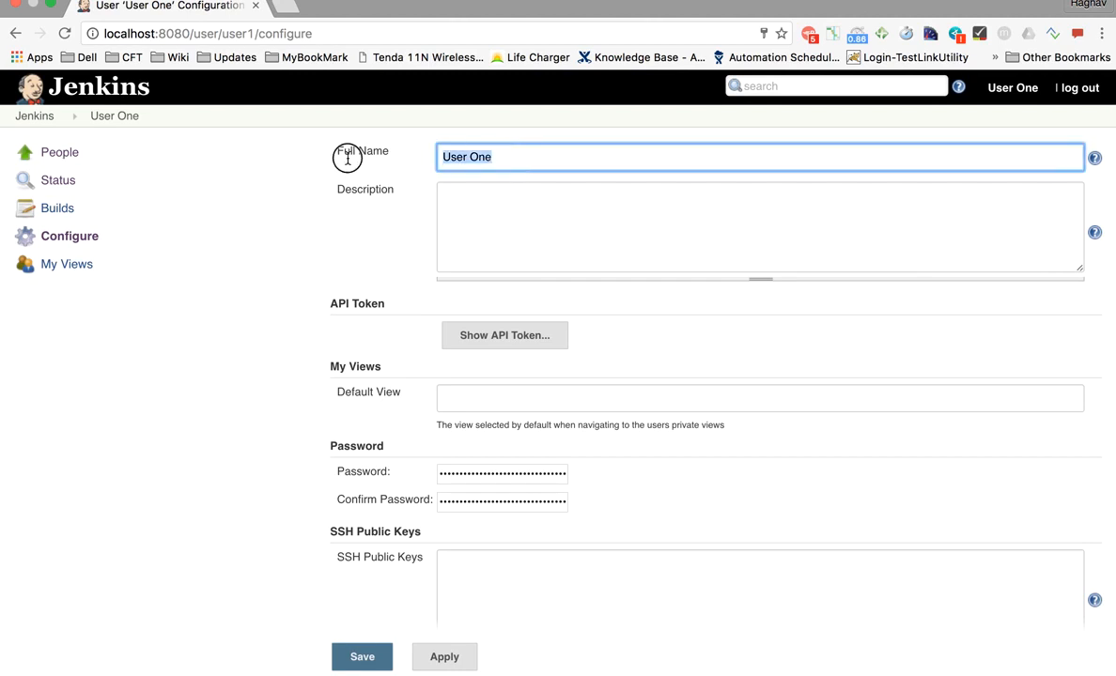
click(456, 228)
scroll(496, 248, down, 5)
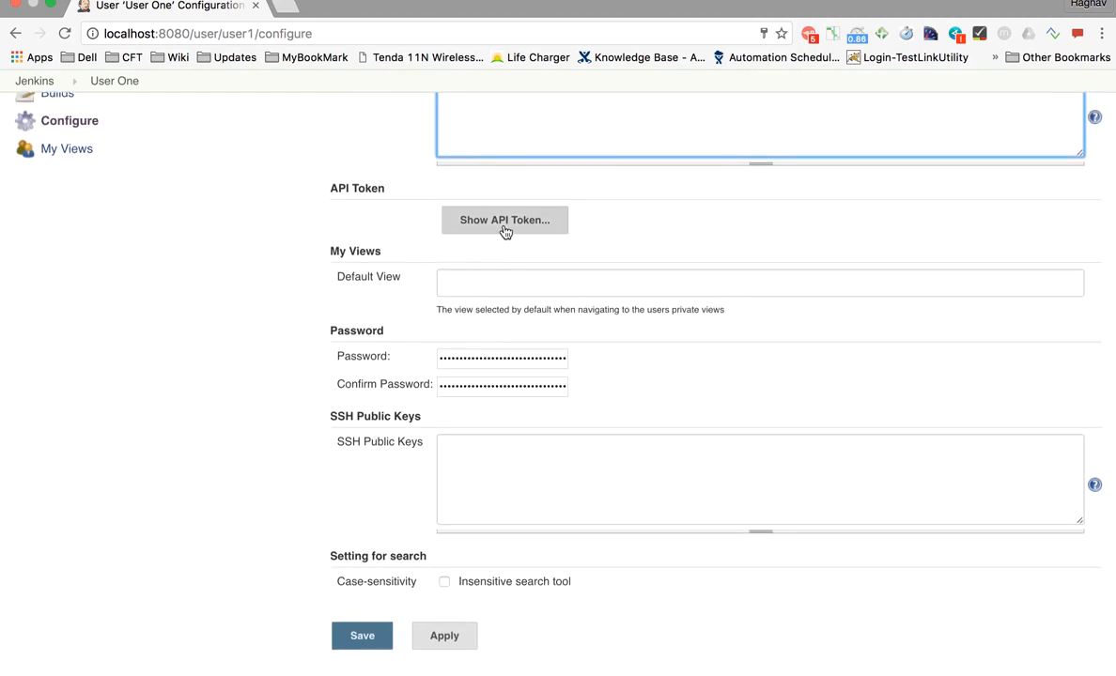
- Reveal User One's API token and inspect the password and SSH Public Keys fields
click(504, 228)
click(661, 262)
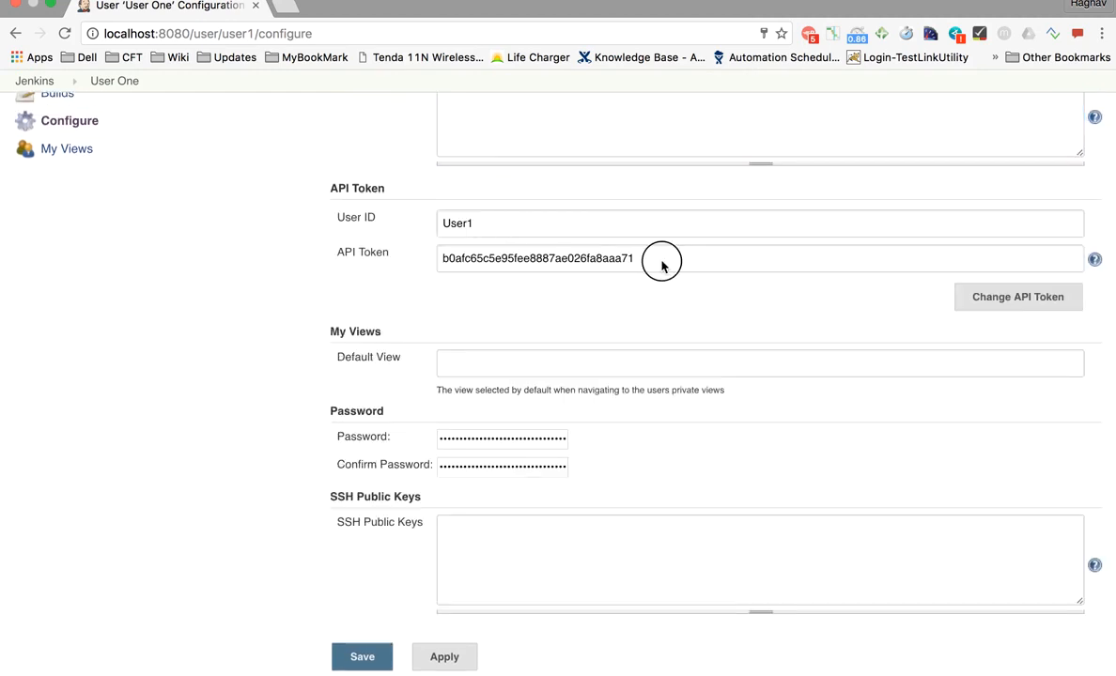
drag(657, 260, 423, 256)
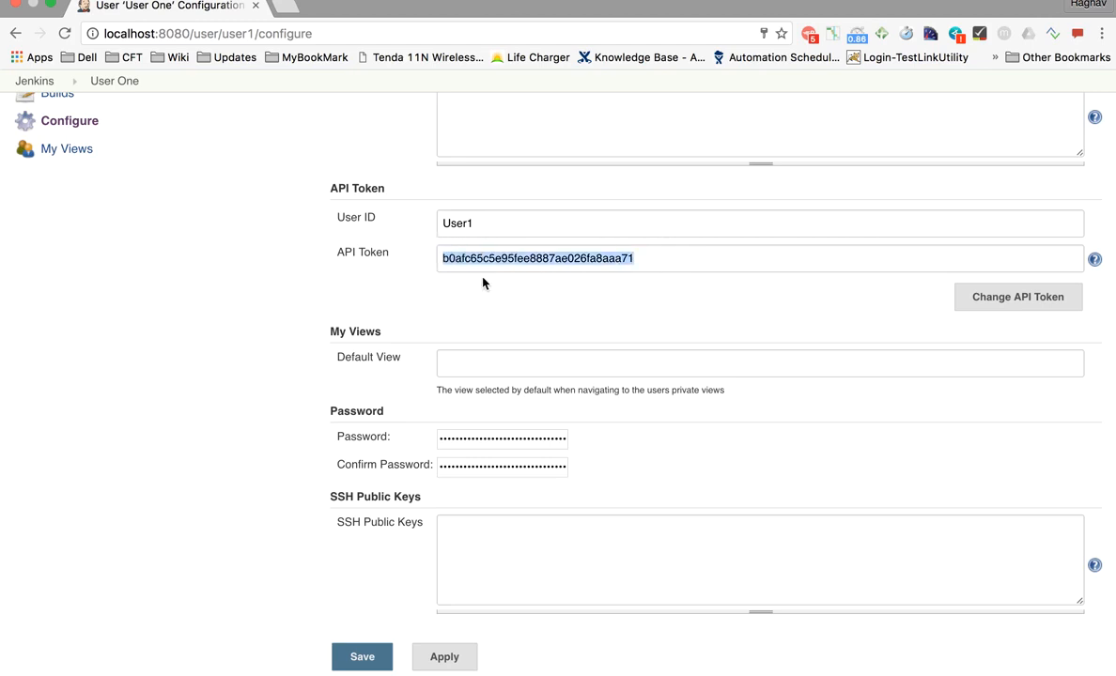
scroll(483, 283, down, 3)
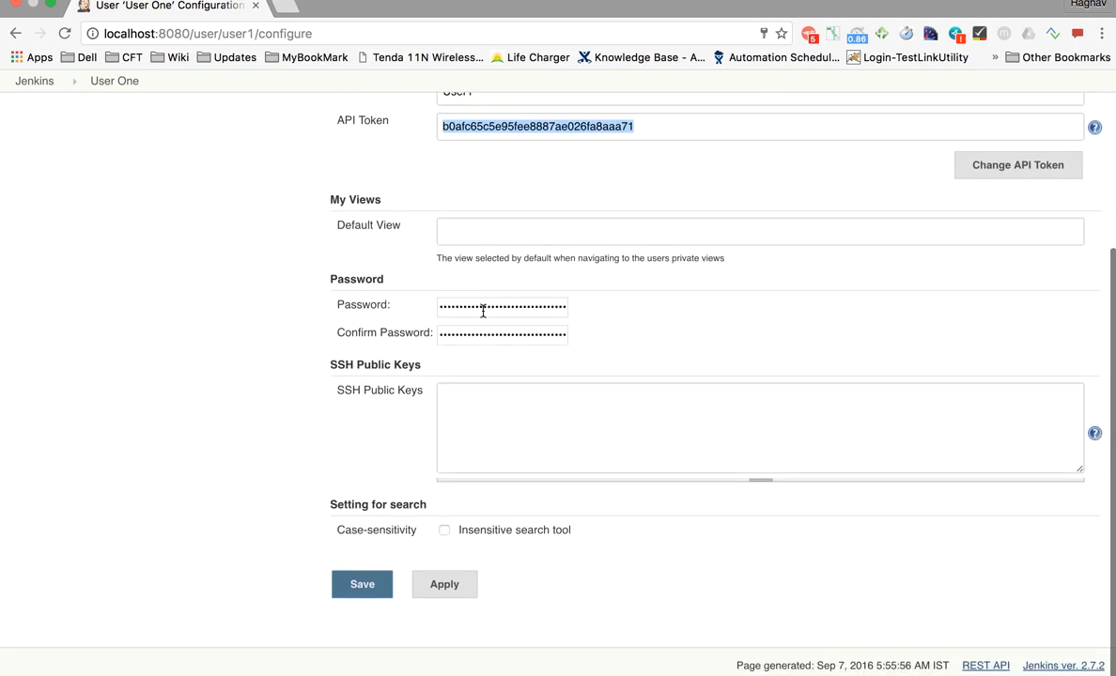
double_click(483, 309)
double_click(483, 333)
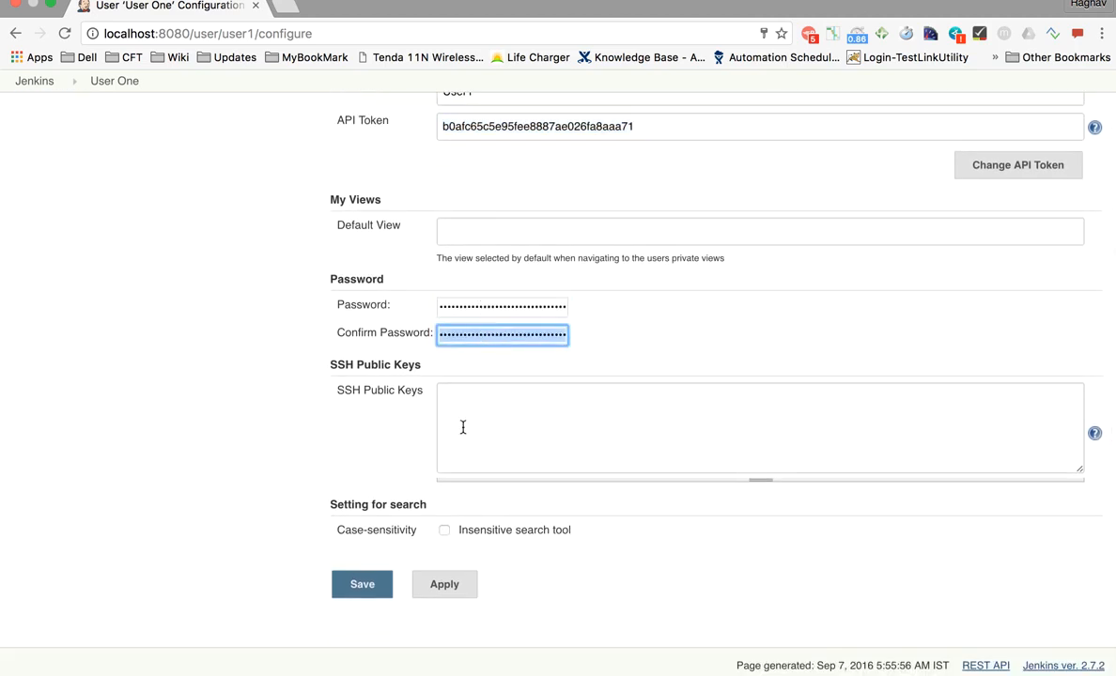
click(475, 421)
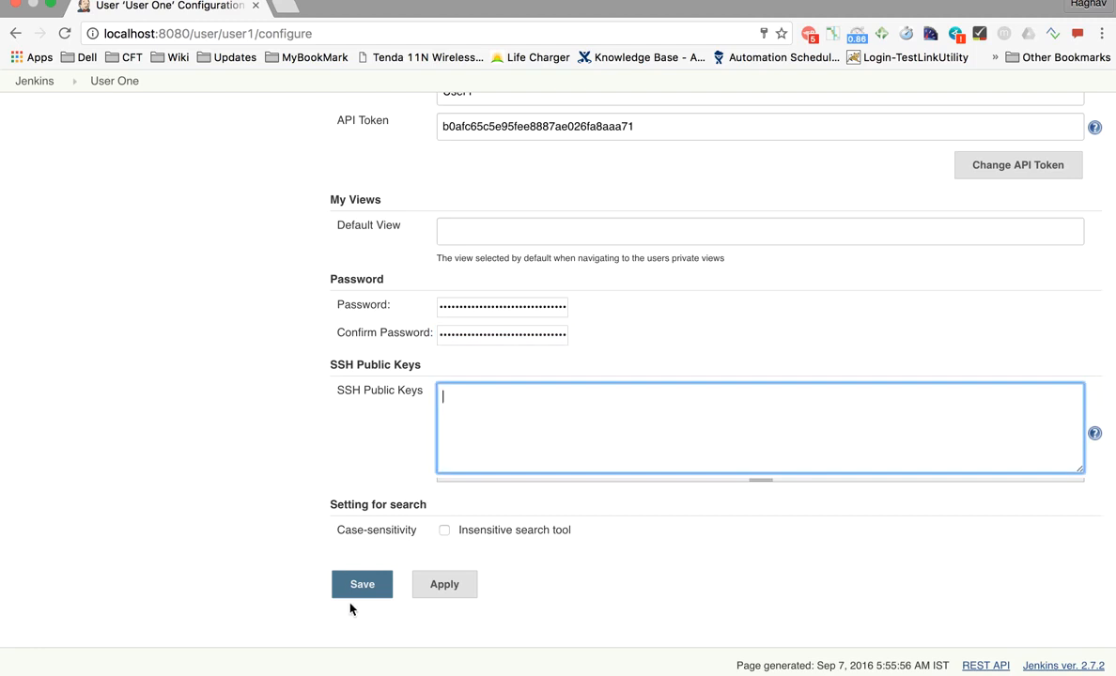
scroll(357, 476, up, 1)
scroll(357, 475, up, 4)
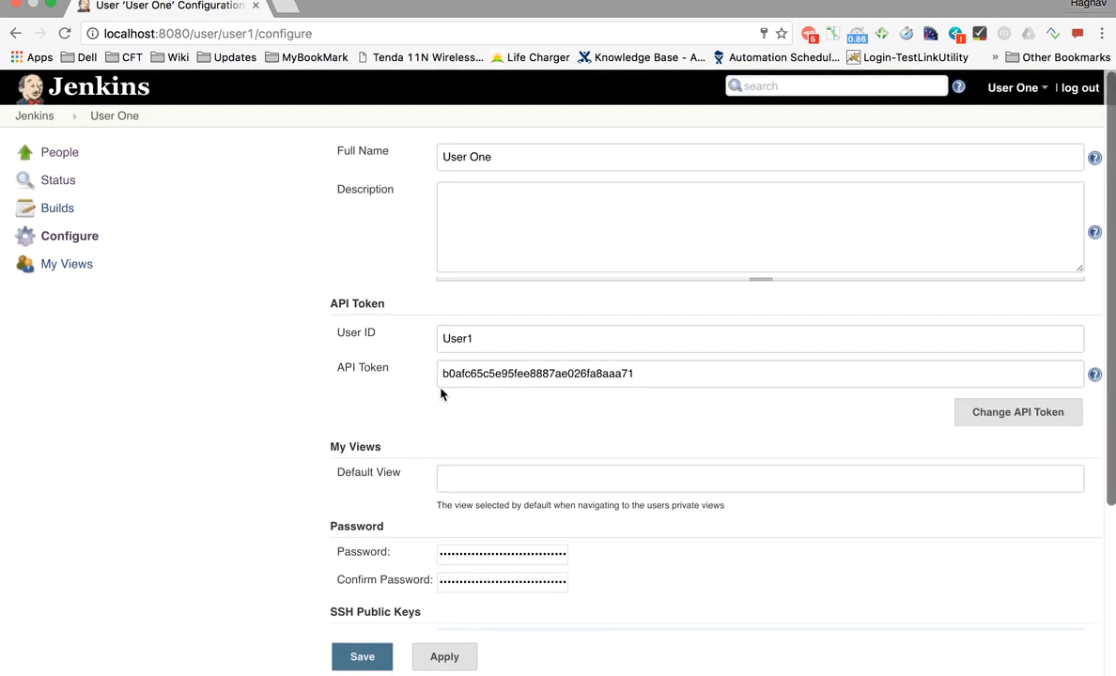
- Return to the Jenkins dashboard as User One and head to Manage Jenkins
key(ctrl+Left)
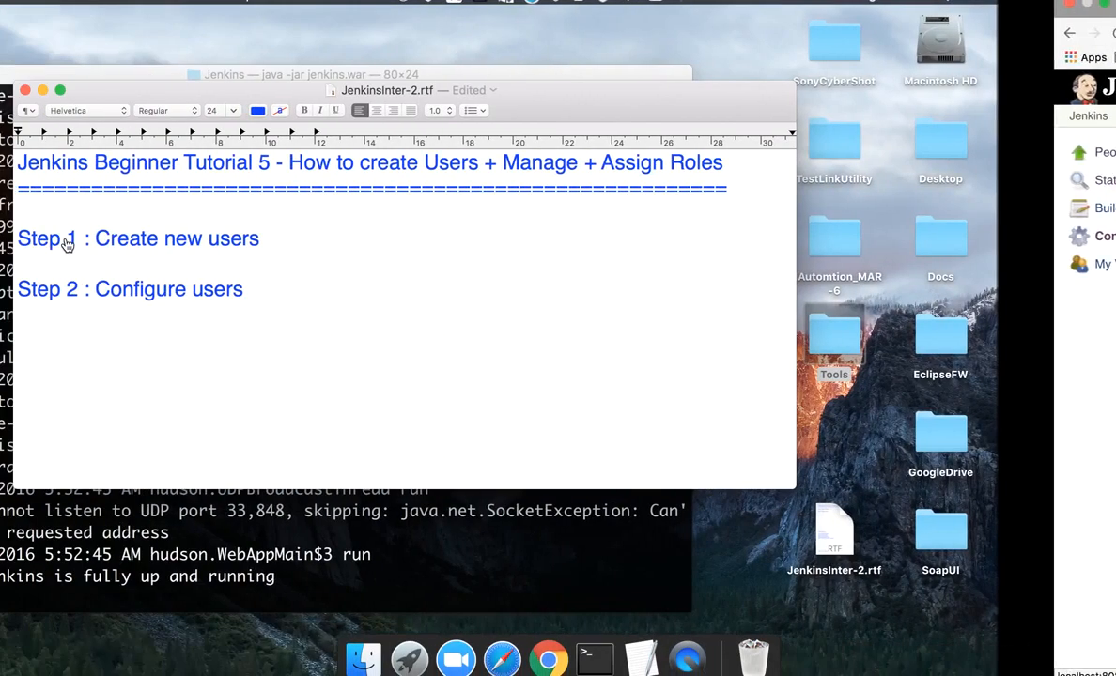
key(ctrl+Right)
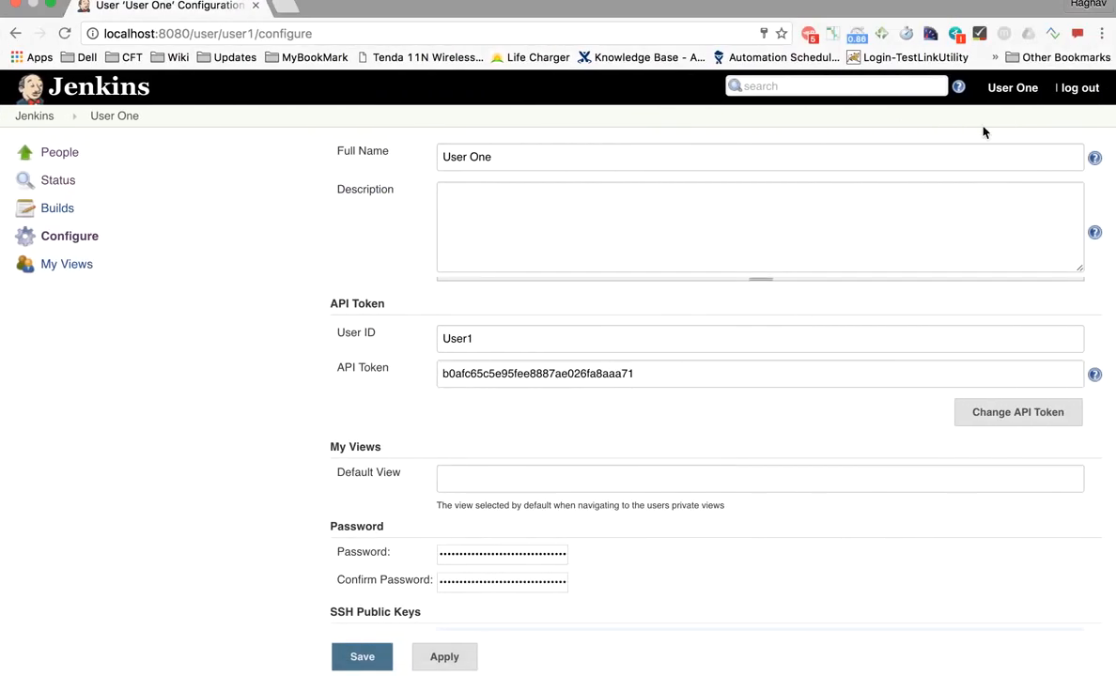
click(35, 114)
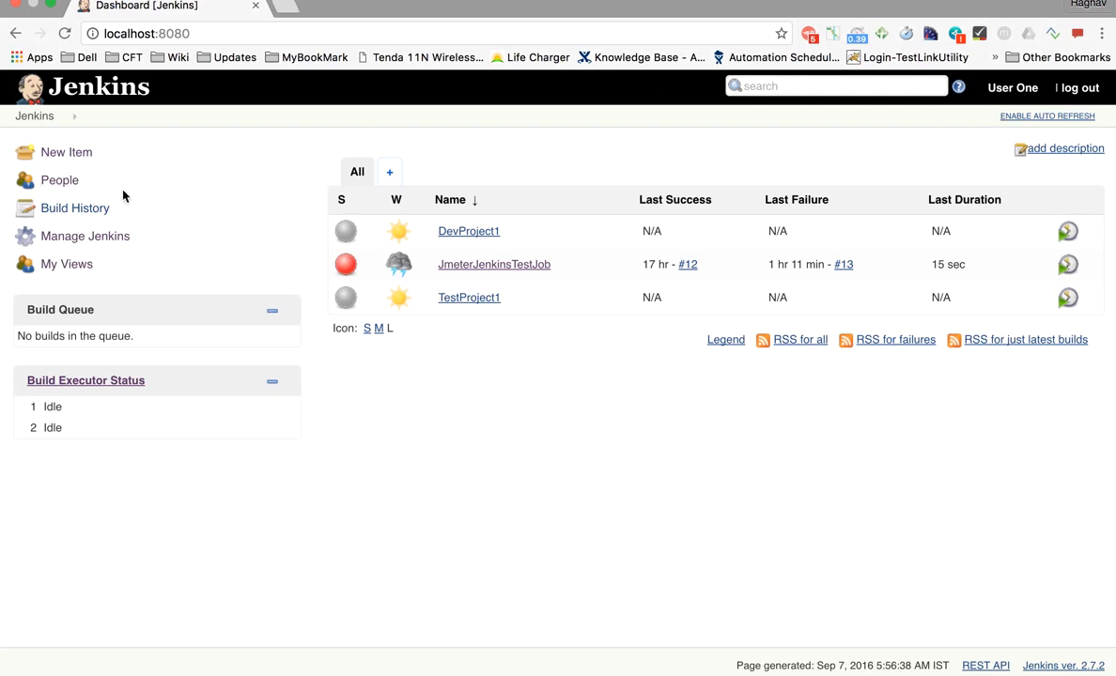
click(86, 240)
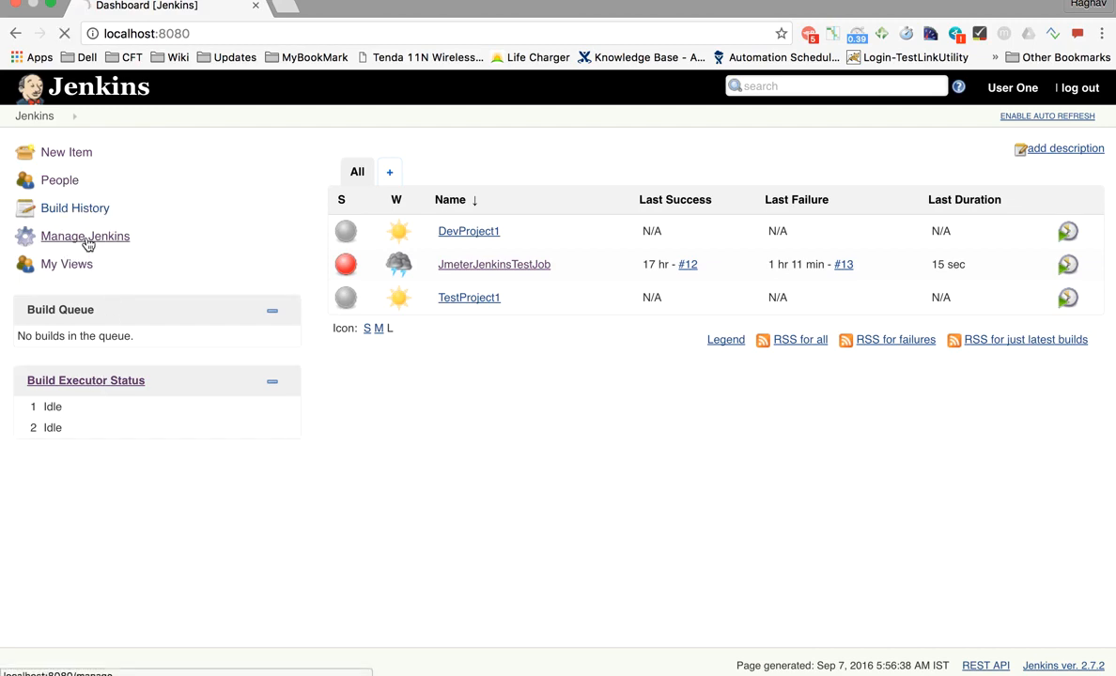
- Scroll through the Manage Jenkins options list and return to the top
scroll(571, 418, down, 3)
scroll(572, 418, up, 3)
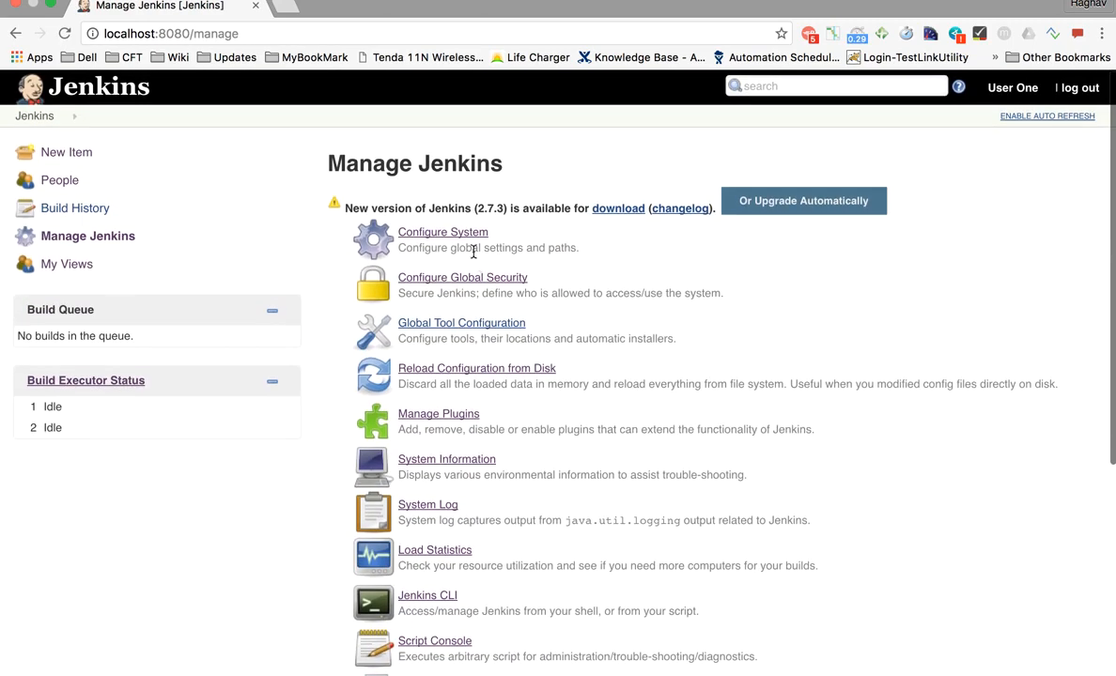
scroll(457, 450, down, 2)
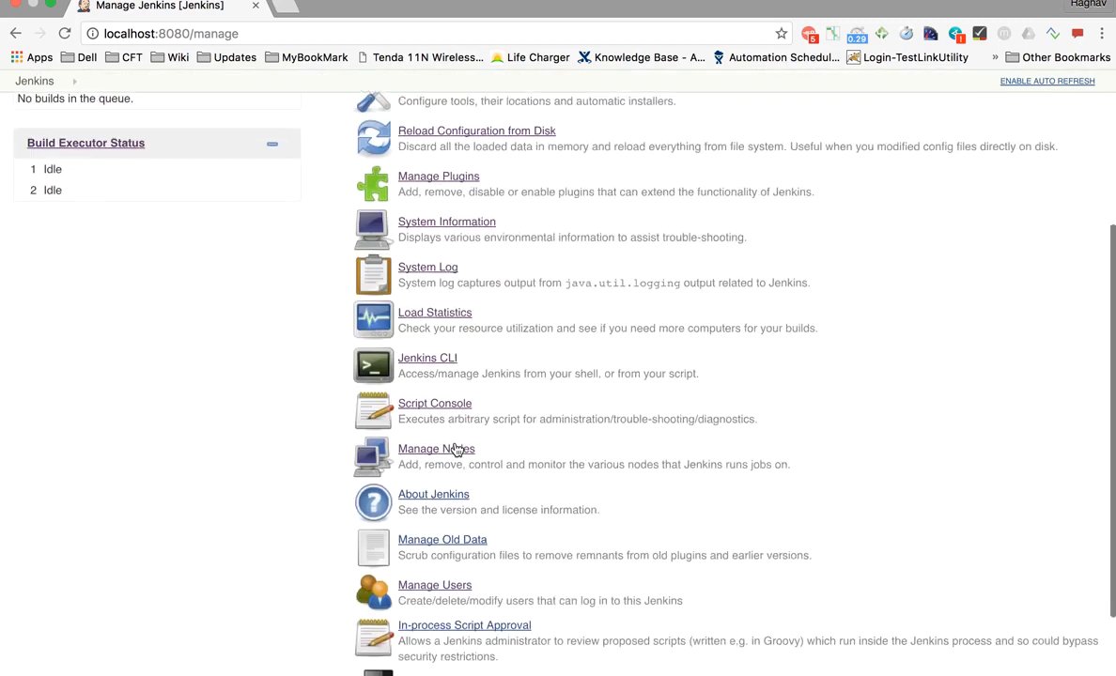
scroll(441, 176, up, 2)
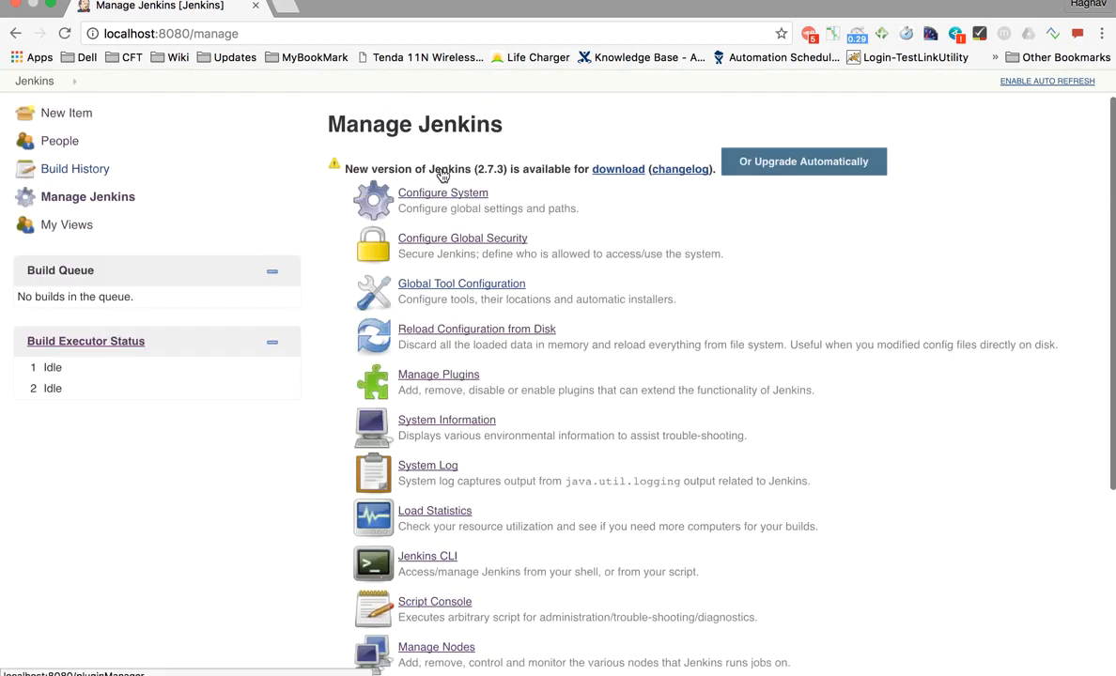
scroll(441, 176, up, 3)
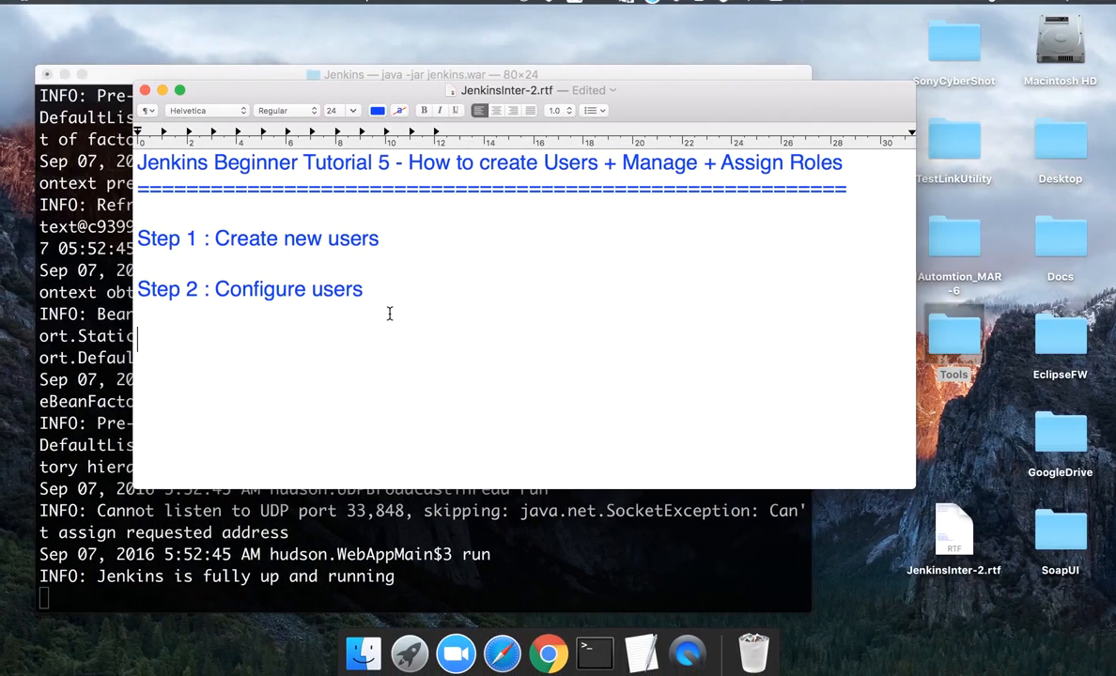
- Add 'Step 3 : Create and manage user roles' with an indented 'Roles Strategy Plugin' line beneath it
drag(388, 314, 390, 300)
click(367, 290)
key(Return)
key(Return)
text(Step)
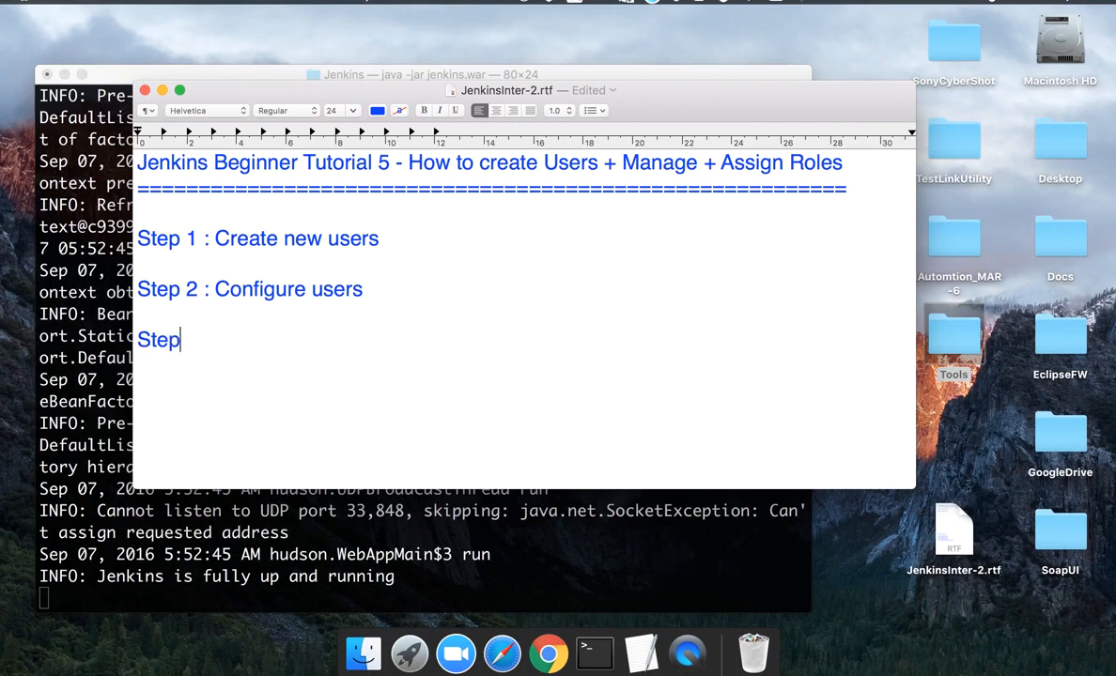
text( 3 : Create and manage)
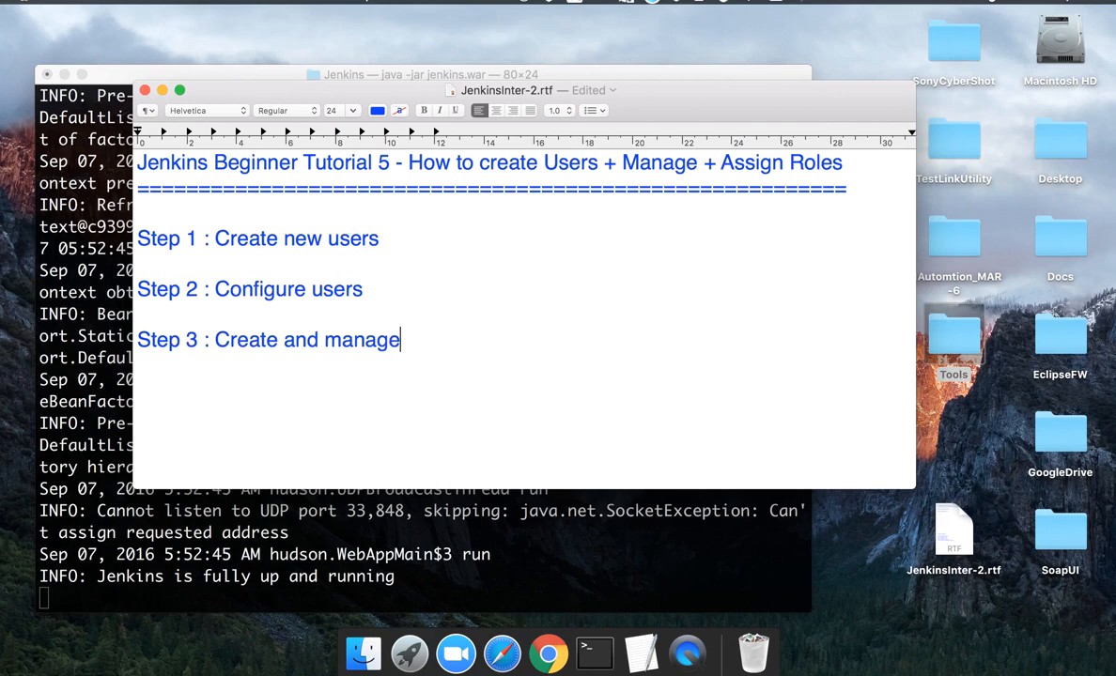
text( user roles)
key(Return)
key(Tab)
key(Tab)
key(Tab)
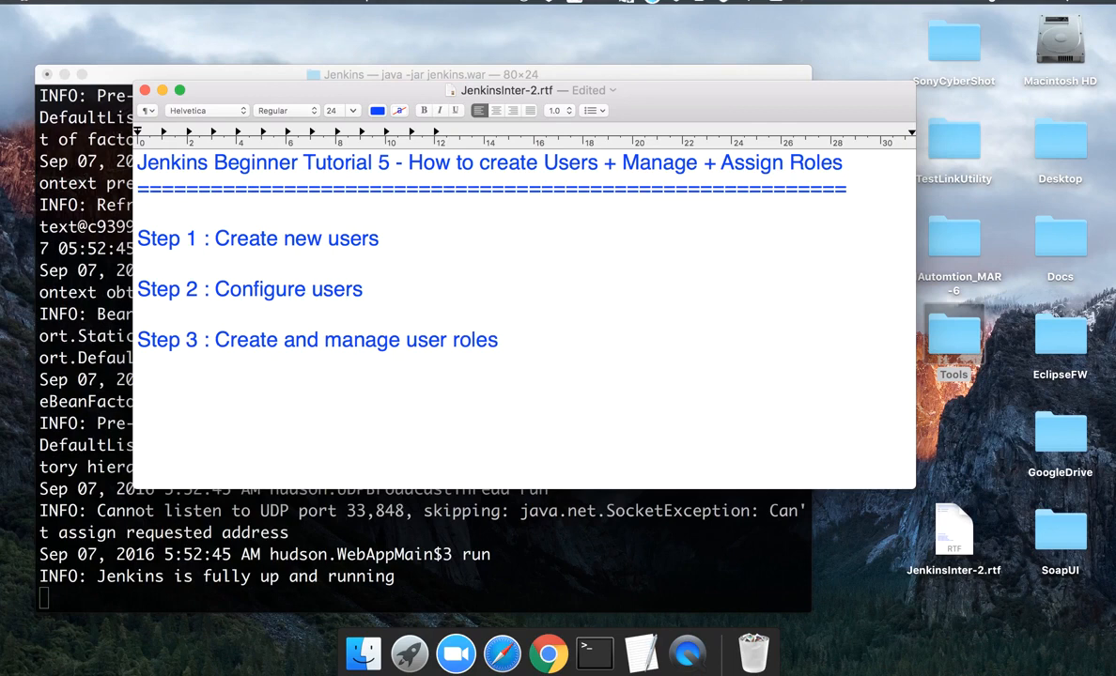
text(Roles S)
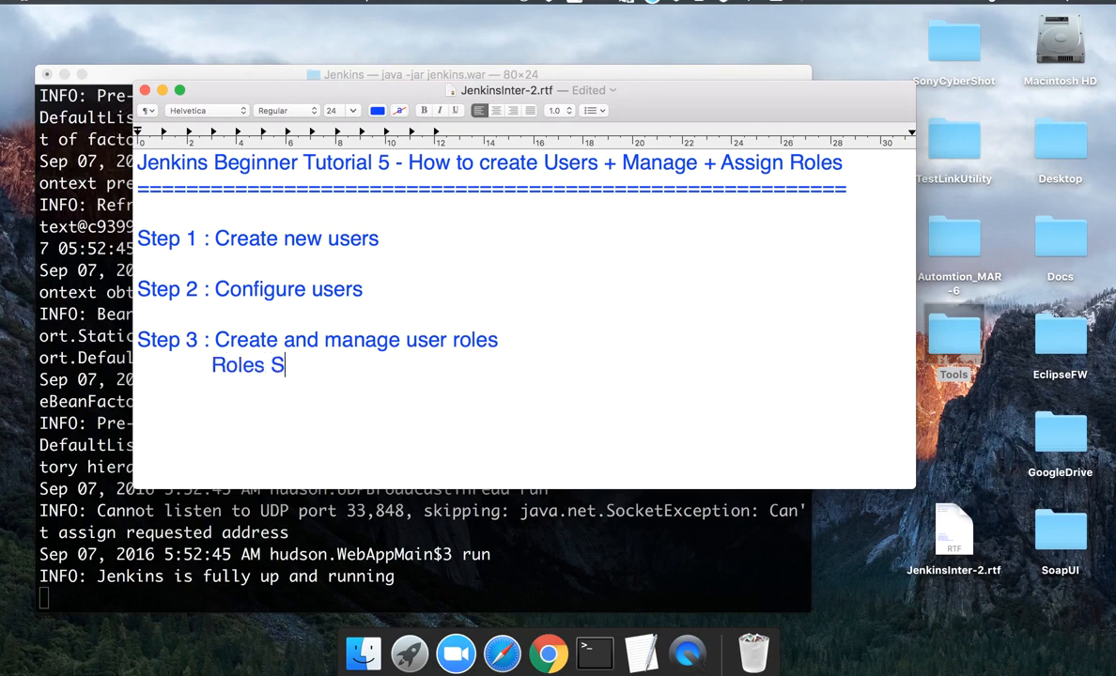
text(trategy Plugin)
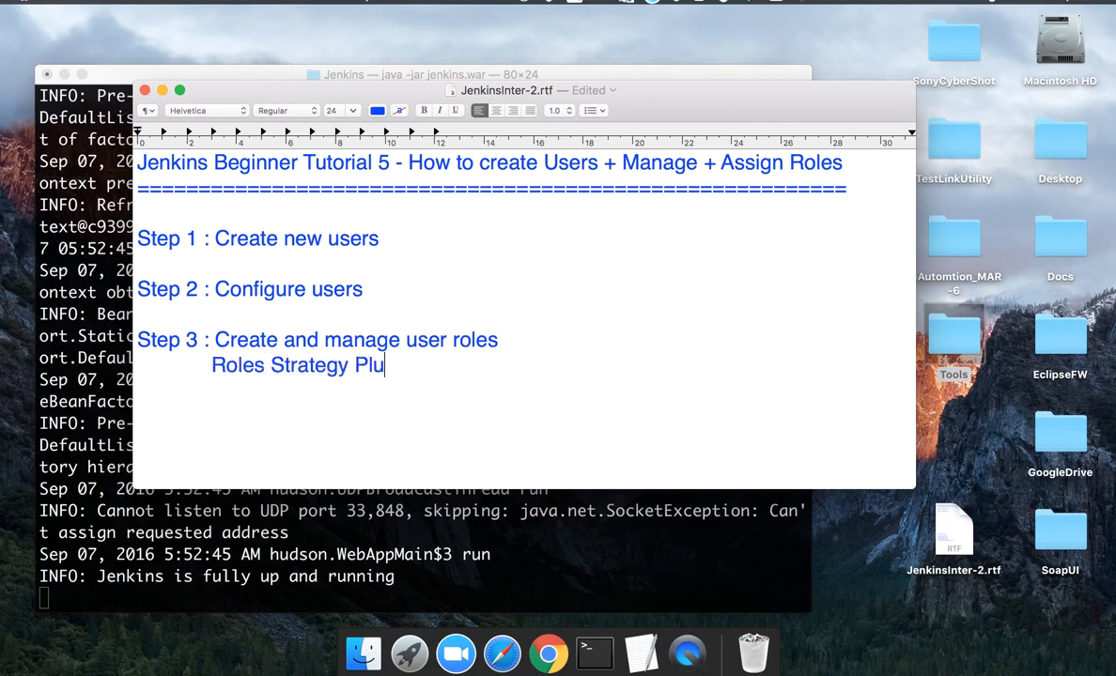
key(super+Tab)
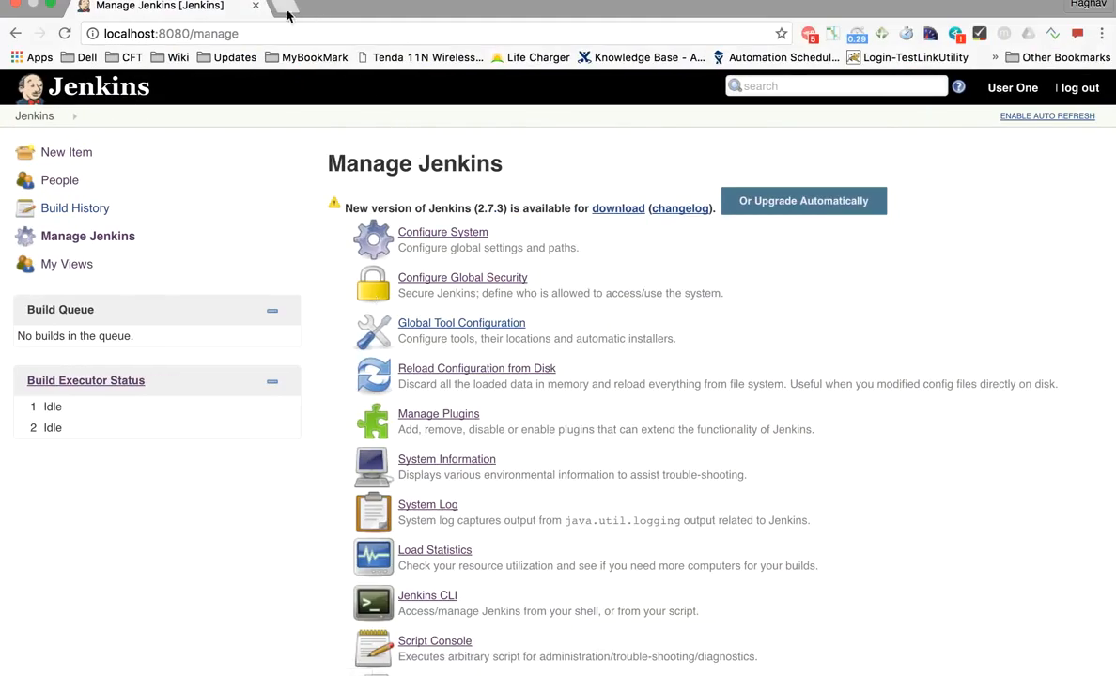
- Search the web for the Jenkins role strategy plugin and open its wiki page
click(279, 10)
text(jenkins role)
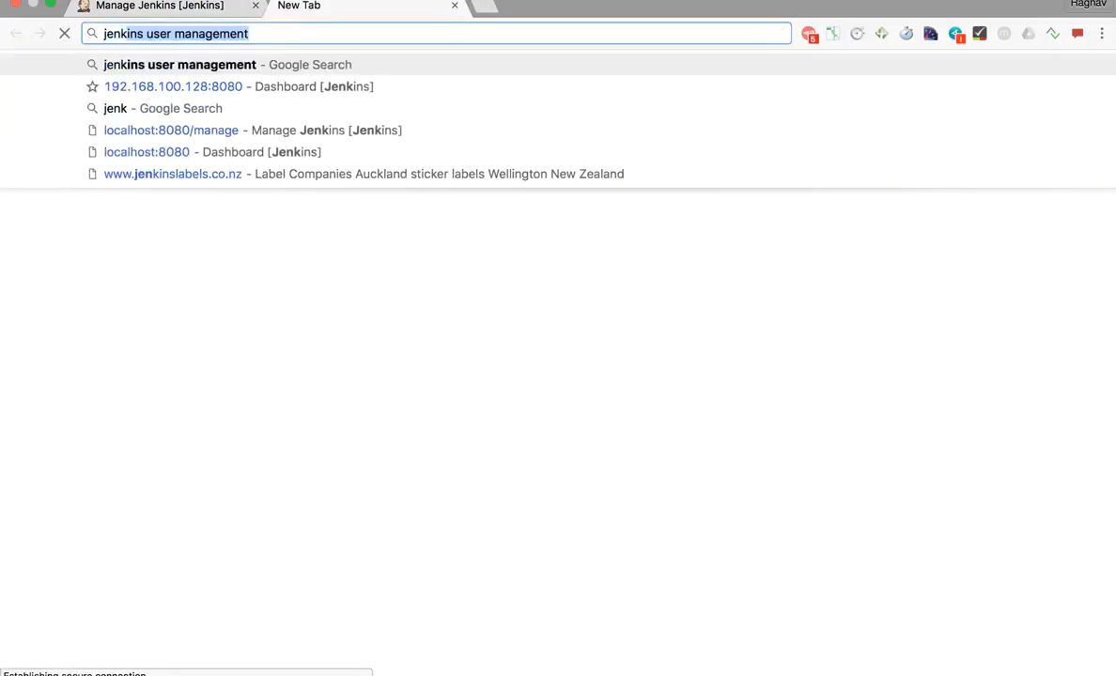
key(Return)
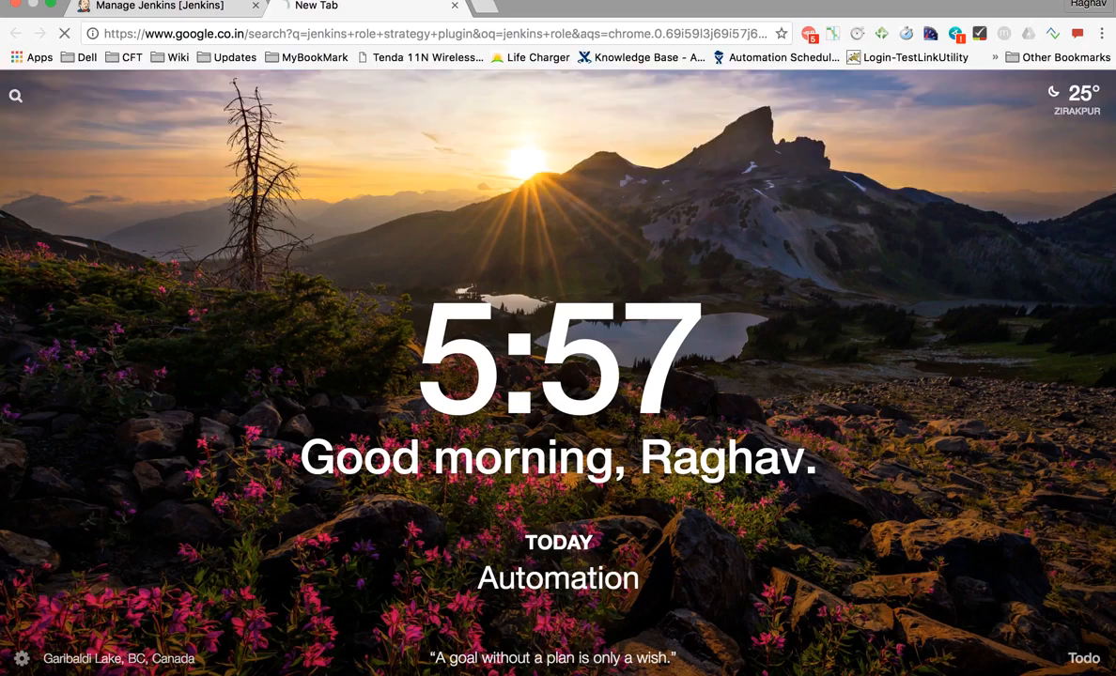
click(229, 229)
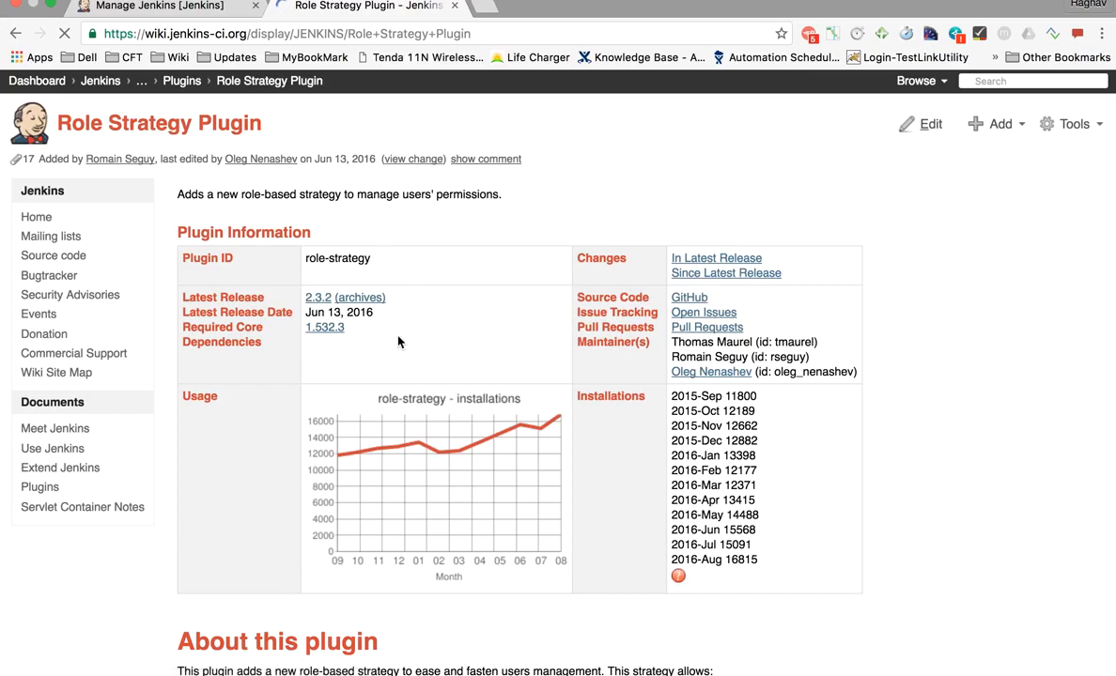
- Download the latest 2.3.2 release of the plugin as role-strategy.hpi
scroll(398, 342, down, 20)
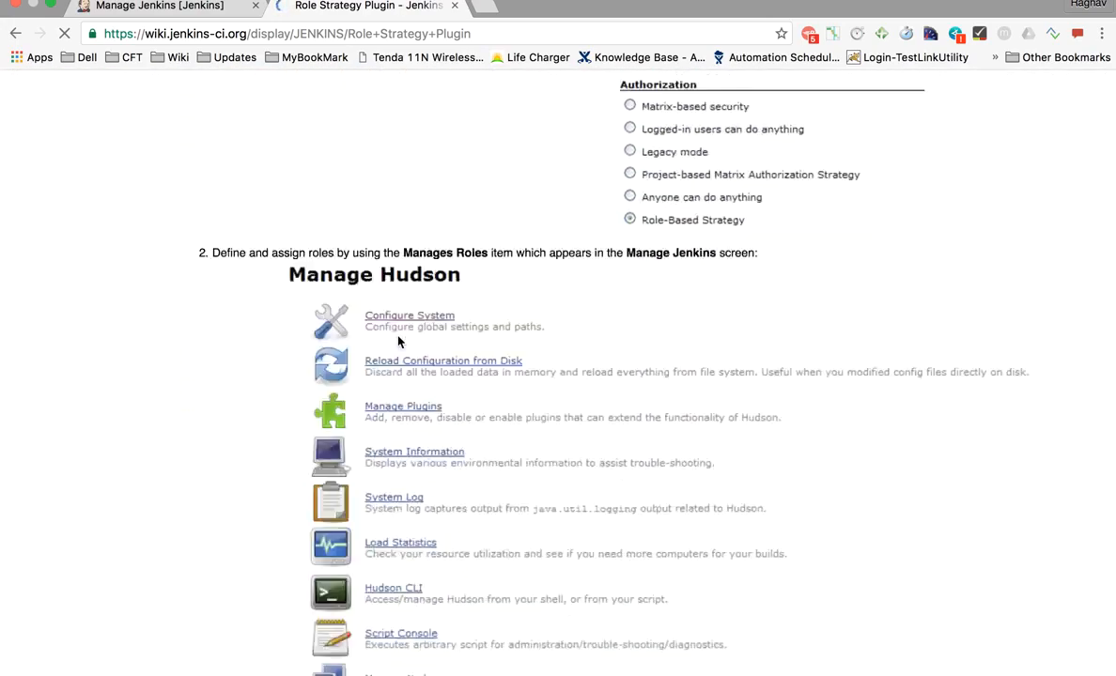
scroll(398, 341, down, 20)
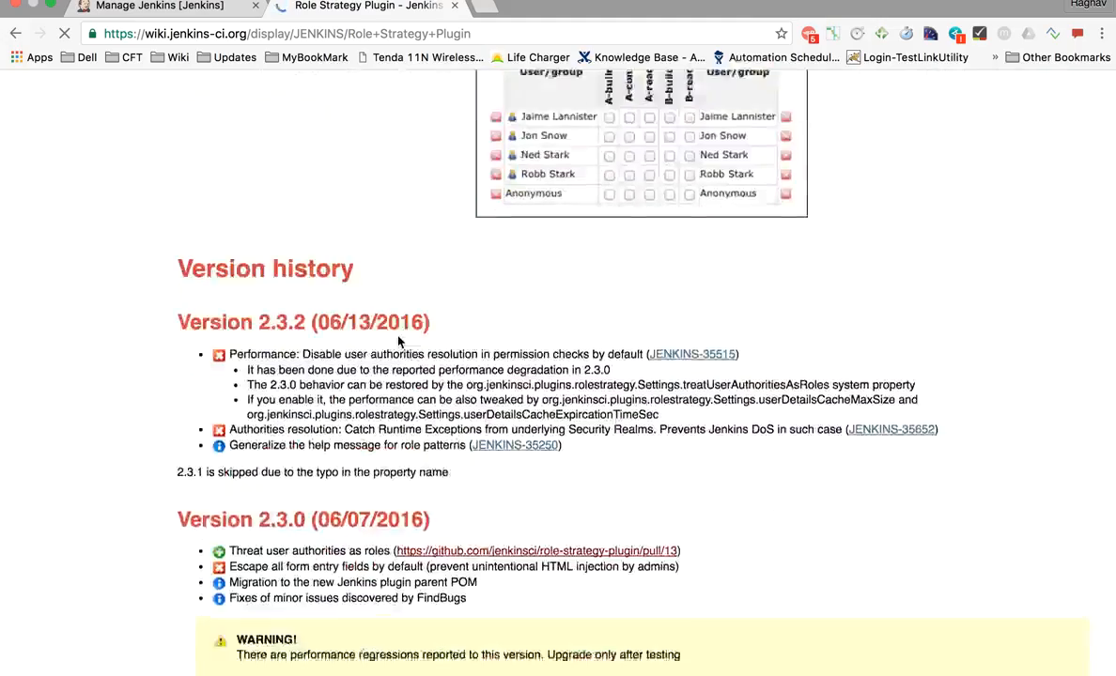
scroll(398, 342, down, 3)
scroll(398, 336, up, 20)
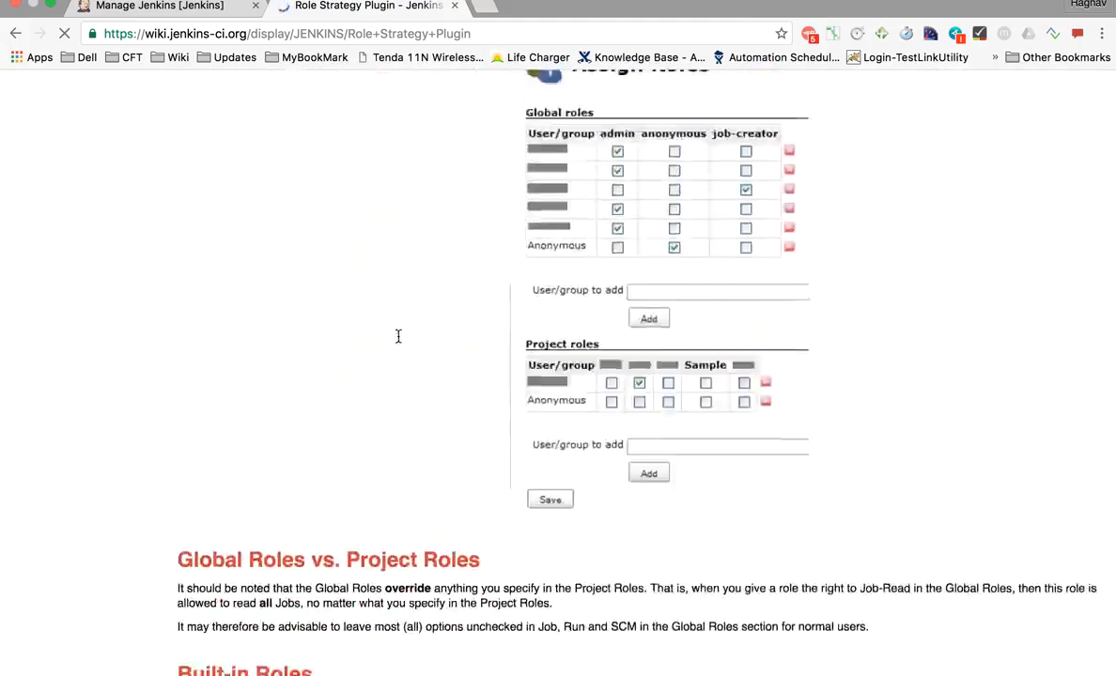
scroll(398, 336, up, 8)
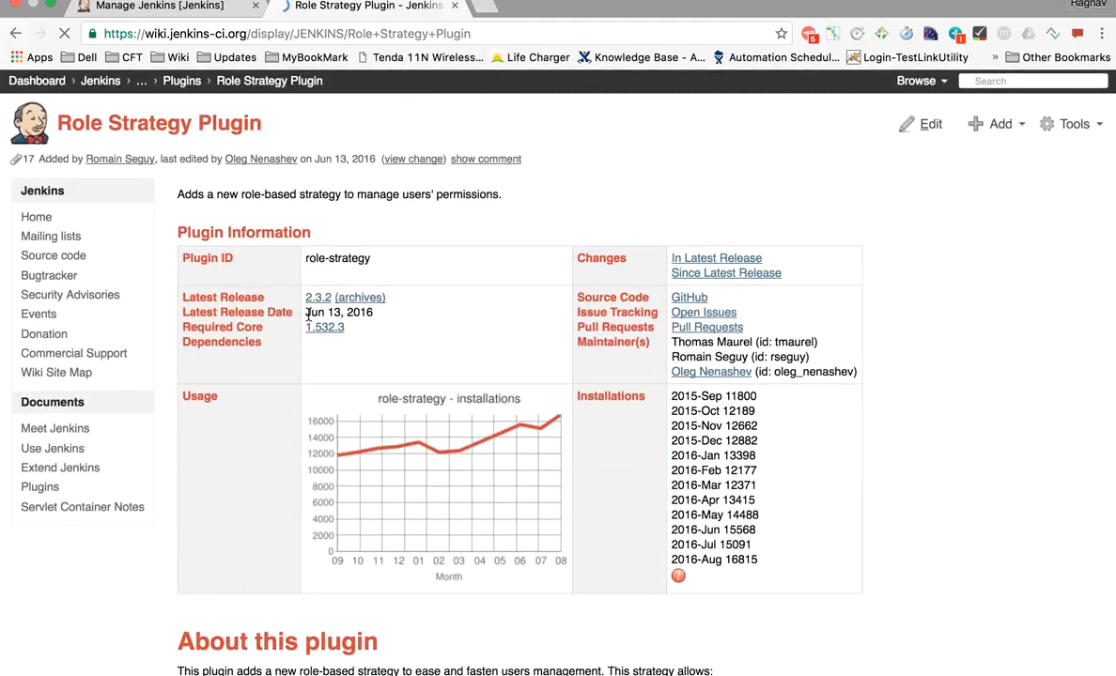
scroll(361, 215, up, 1)
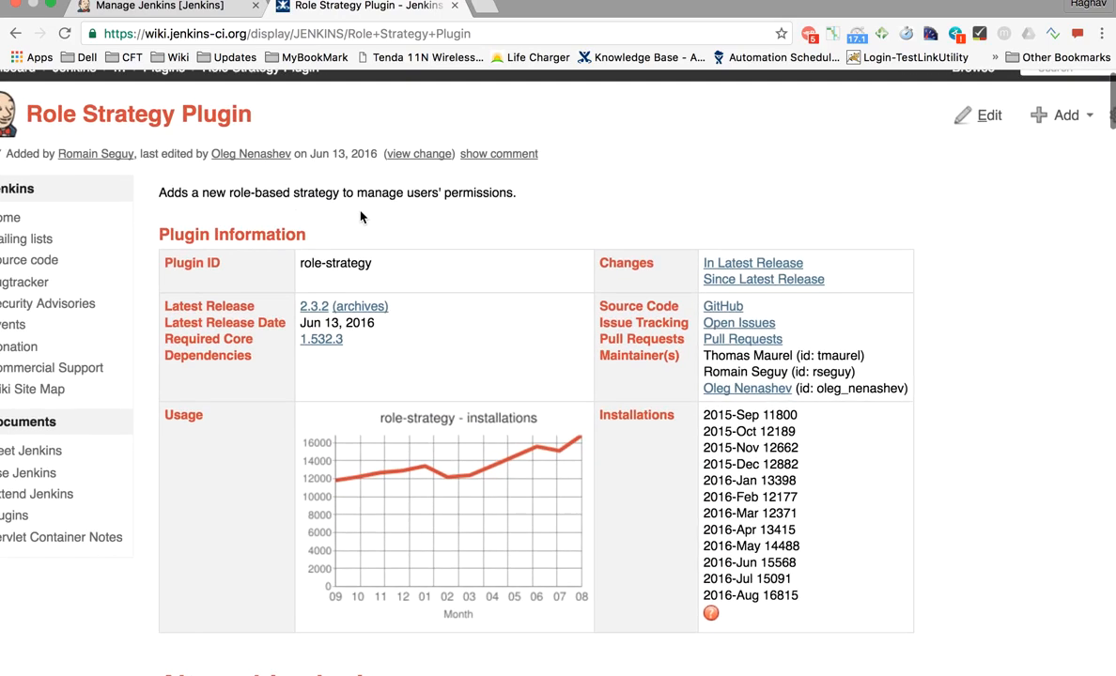
scroll(239, 230, up, 5)
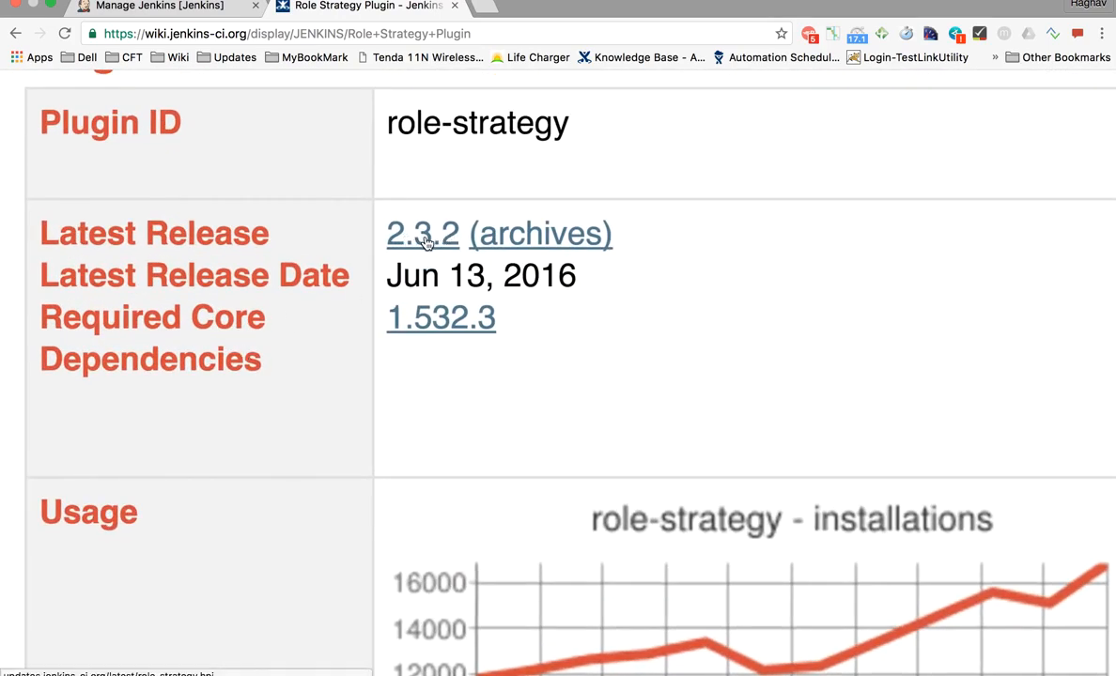
click(416, 242)
scroll(379, 288, down, 2)
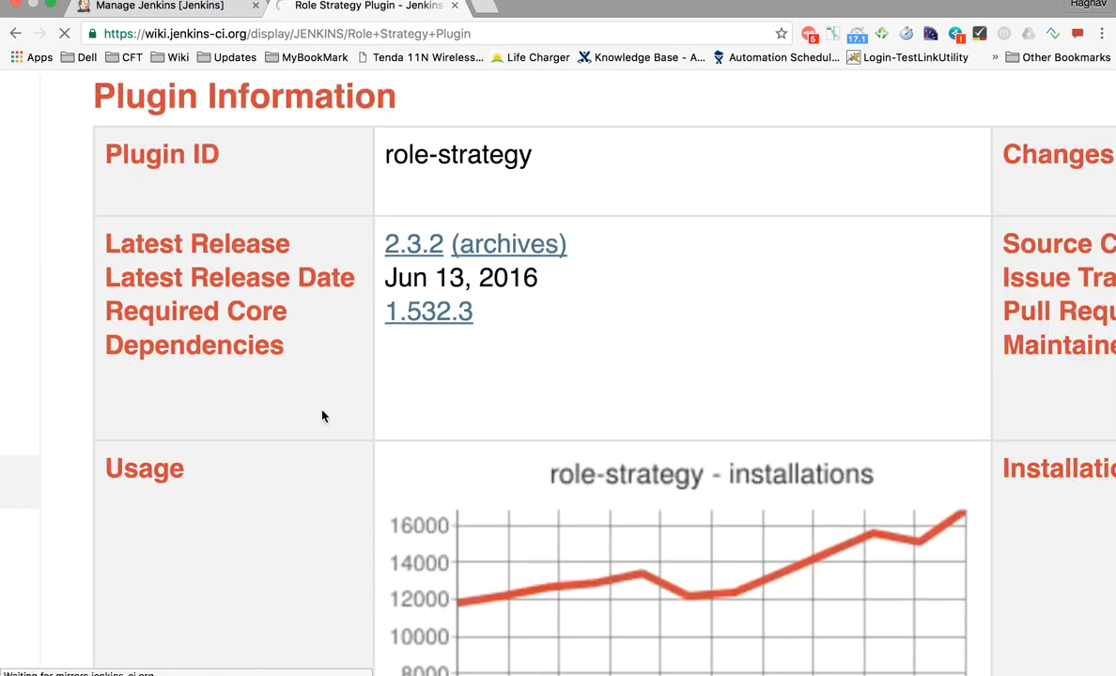
scroll(399, 406, down, 2)
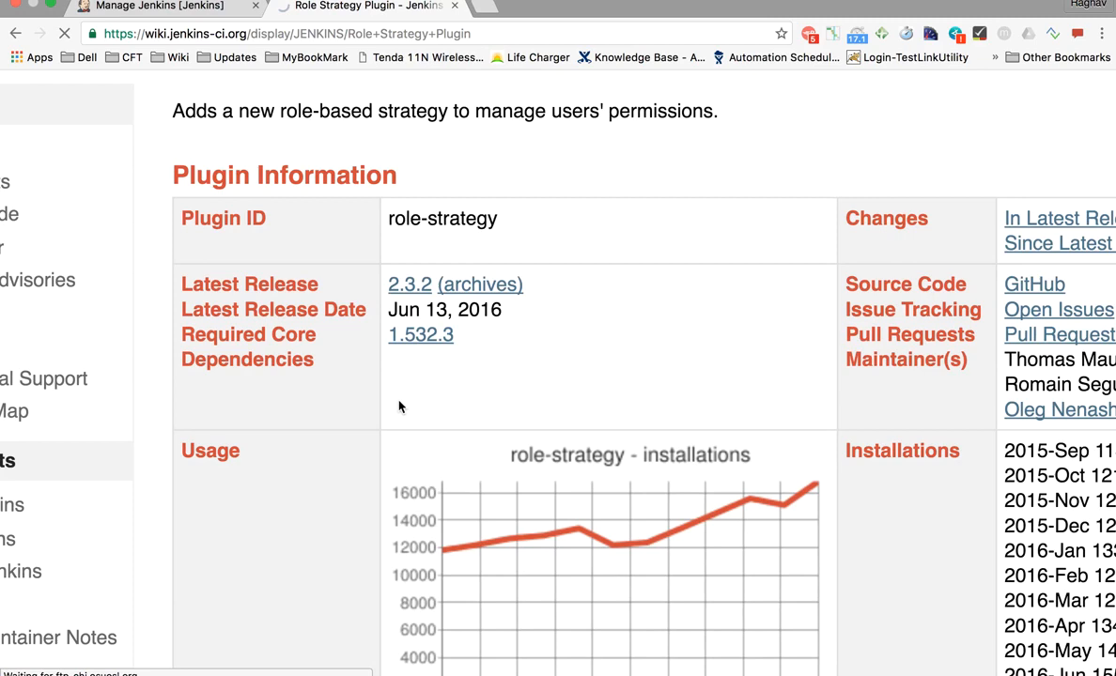
scroll(305, 403, down, 1)
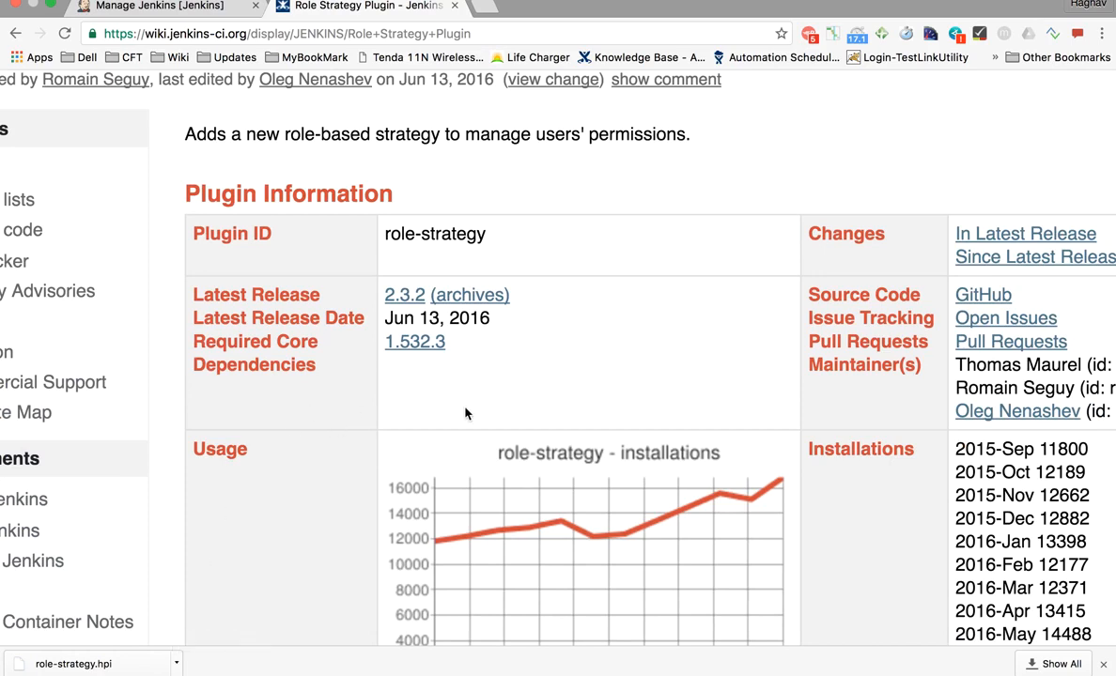
key(ctrl+Up)
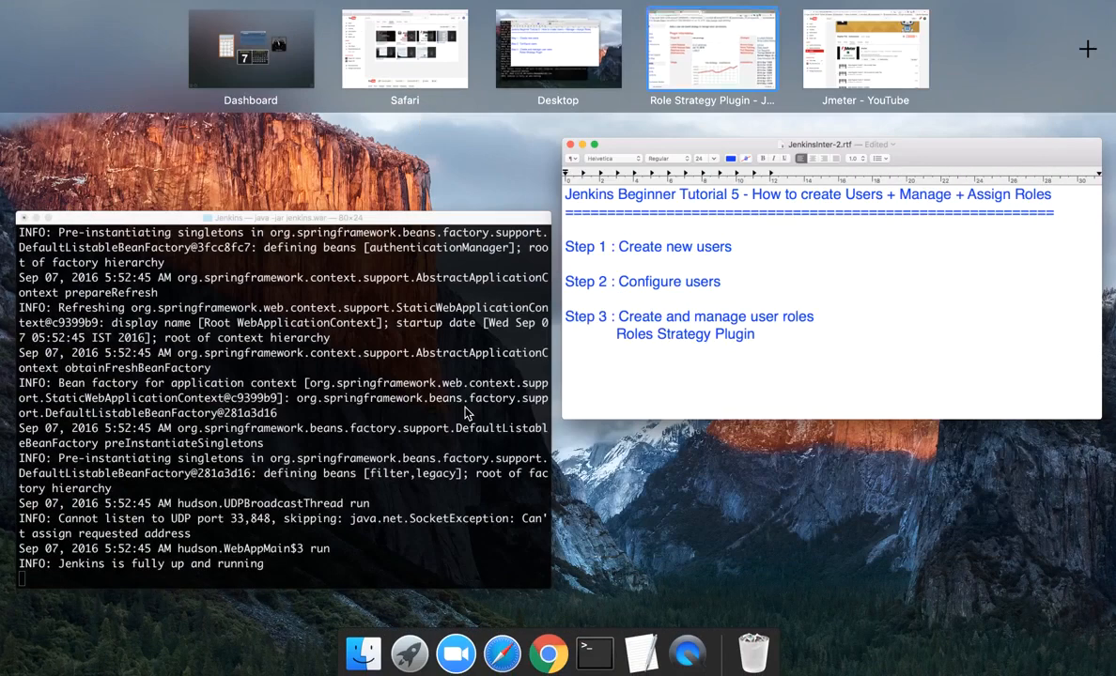
- In Finder, open Tools › Jenkins › JenkinsHome › plugins and confirm role-strategy.jpi is present
click(849, 395)
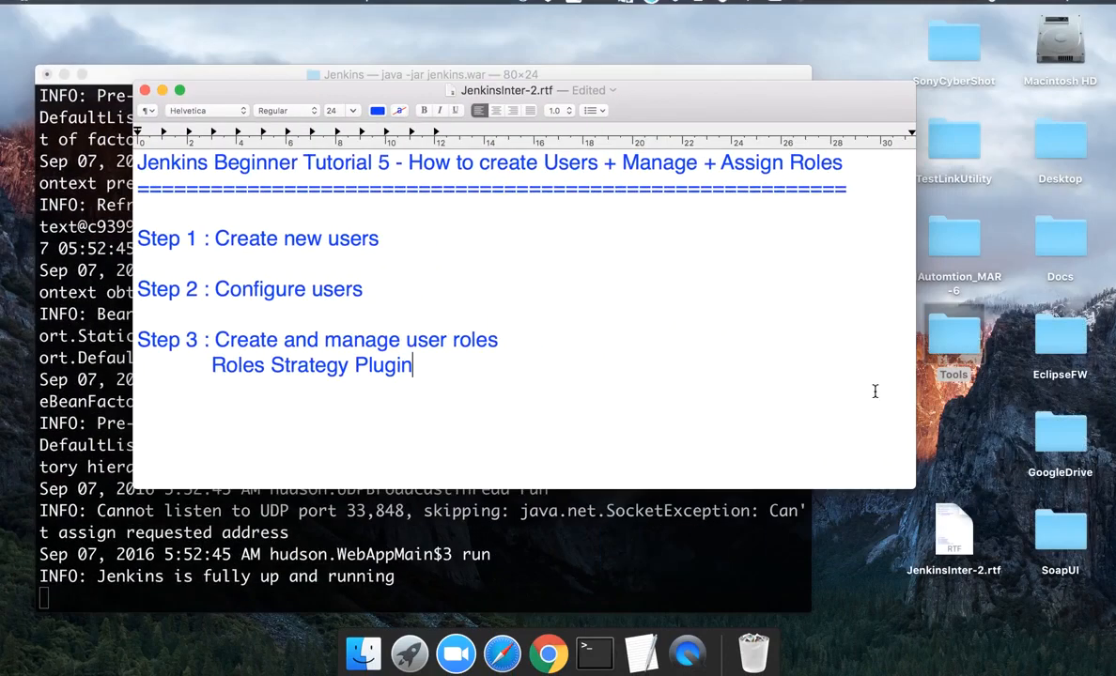
double_click(950, 343)
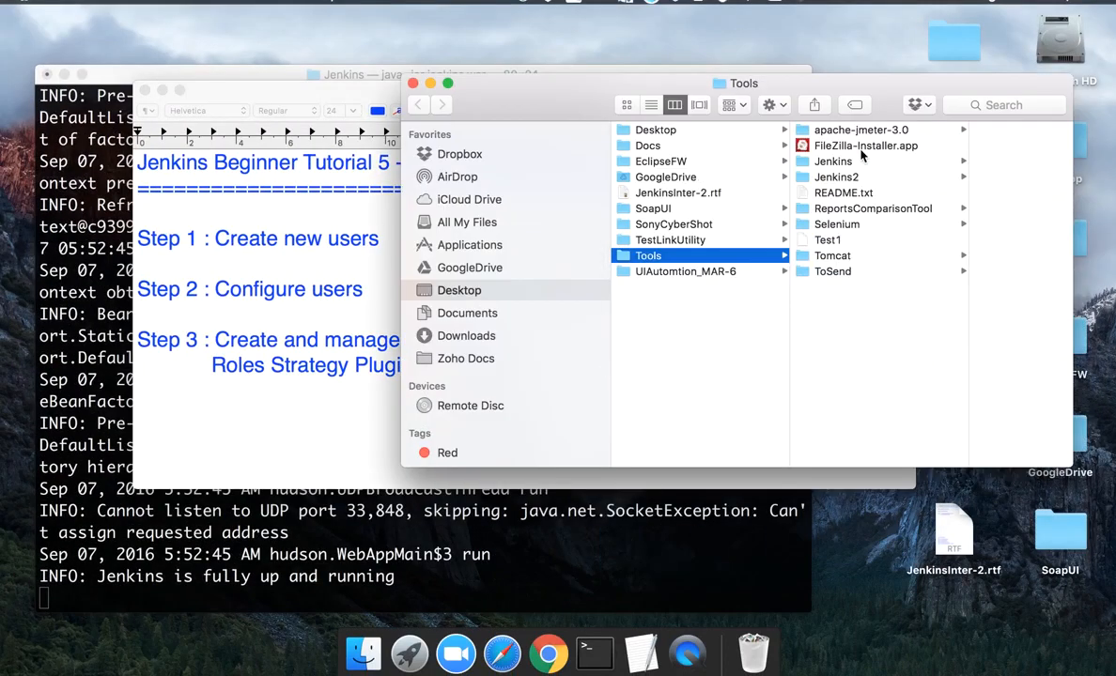
click(831, 164)
click(944, 179)
key(Right)
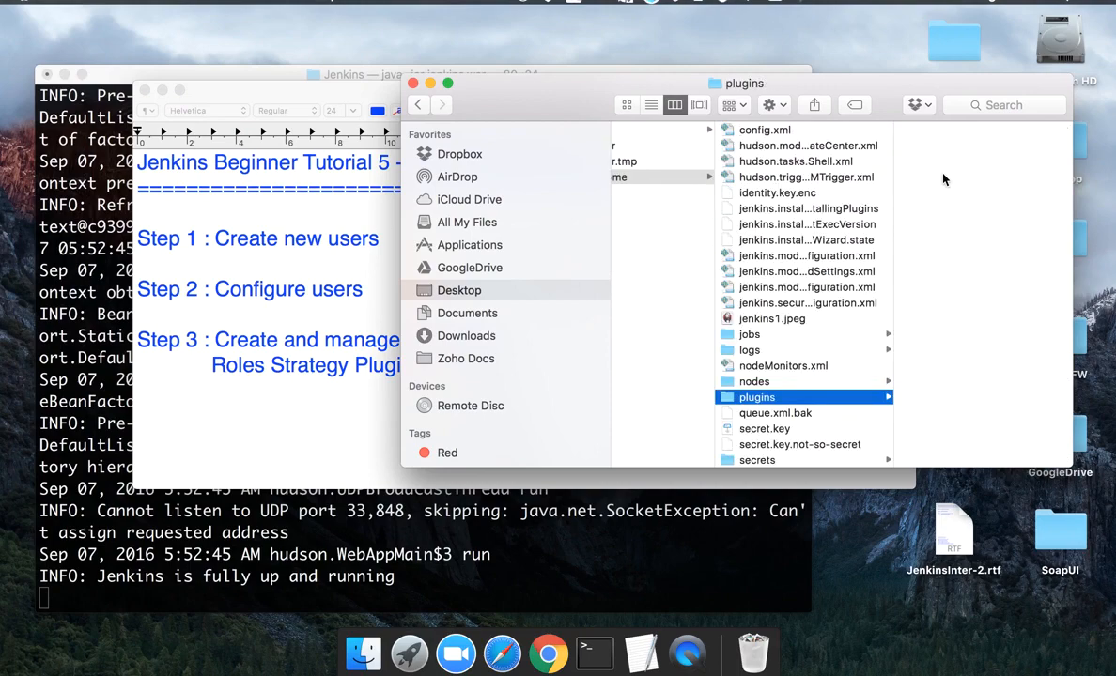
key(Down)
click(763, 398)
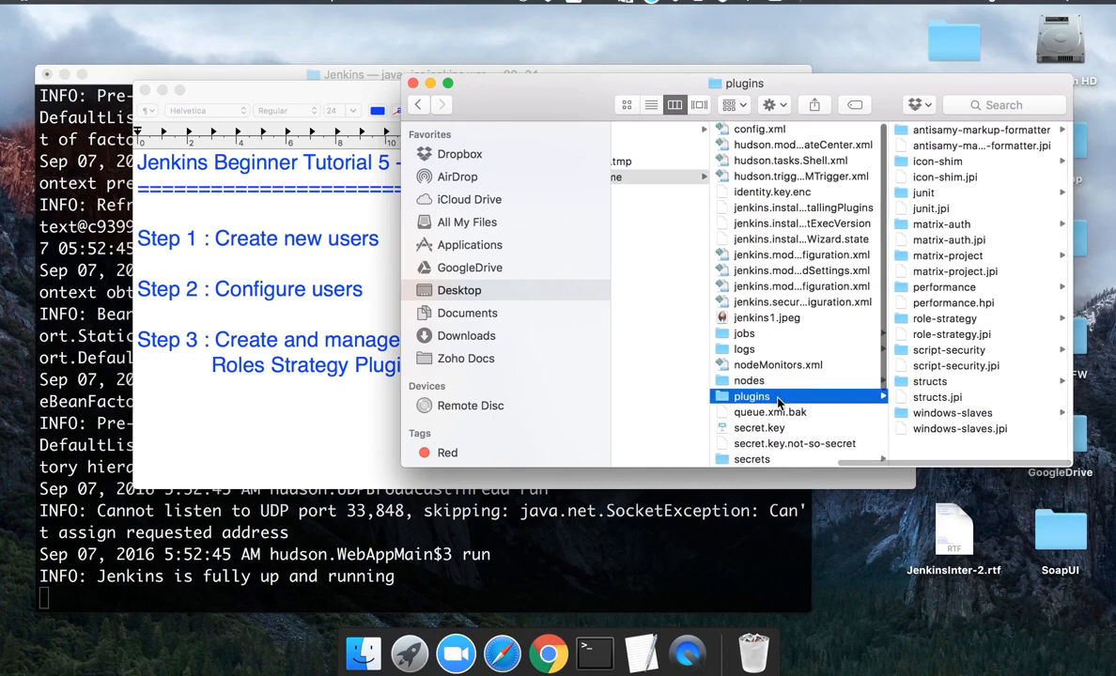
scroll(935, 400, down, 2)
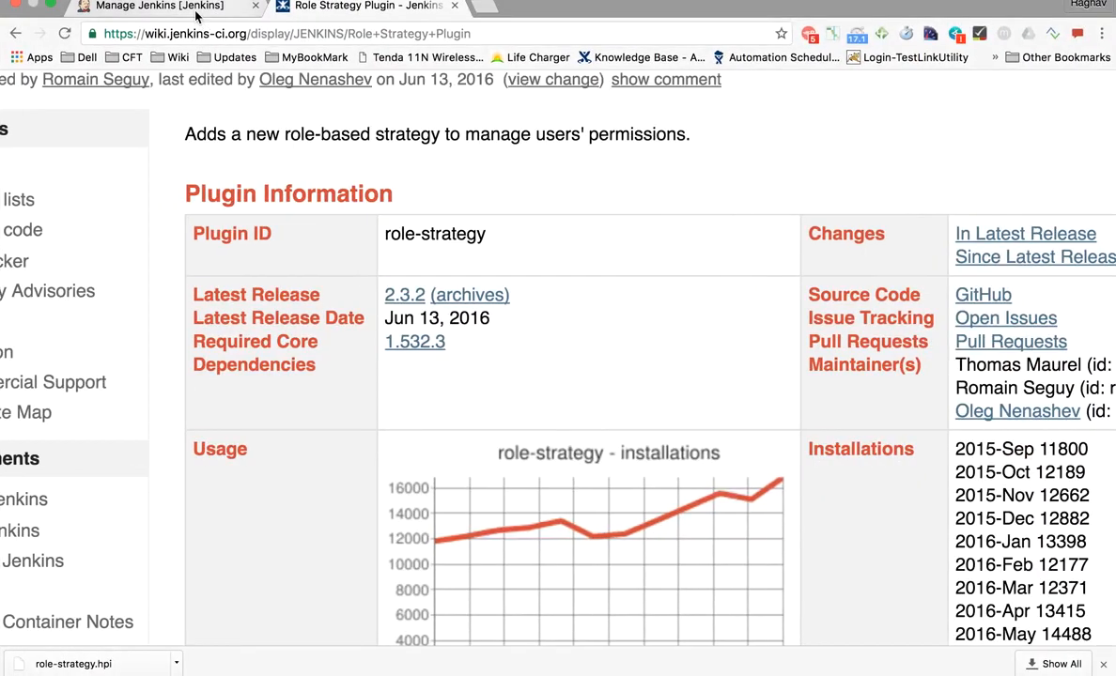
click(195, 13)
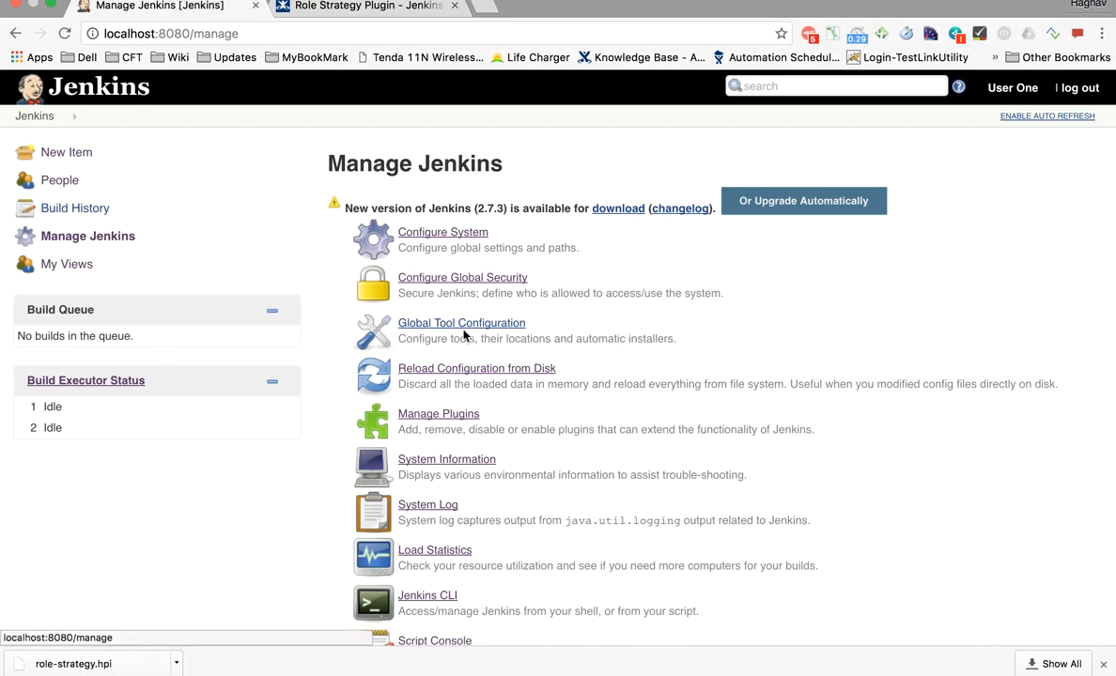
- Open Manage Plugins and filter the Available plugins by 'role'
scroll(553, 398, down, 3)
scroll(449, 330, up, 3)
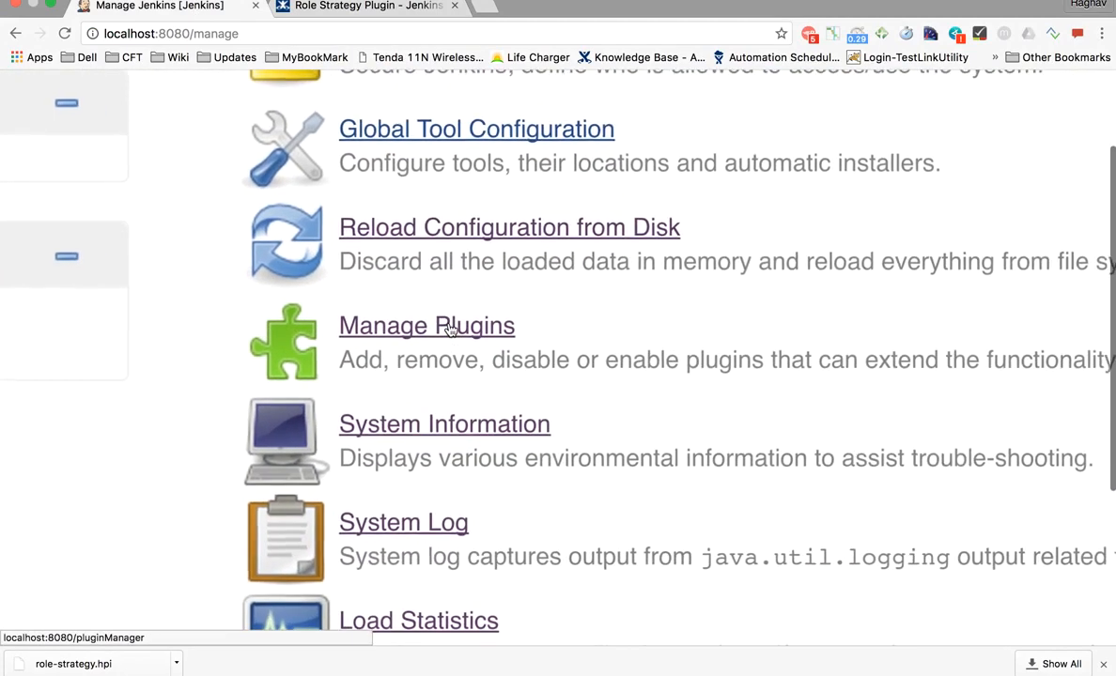
click(416, 287)
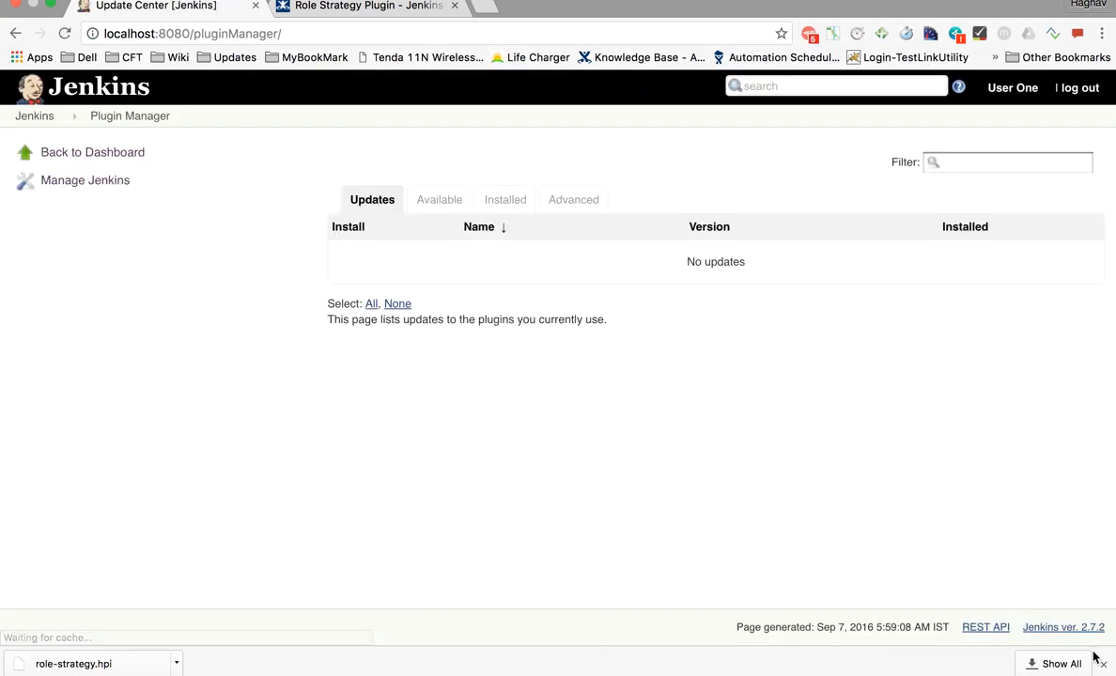
click(1102, 664)
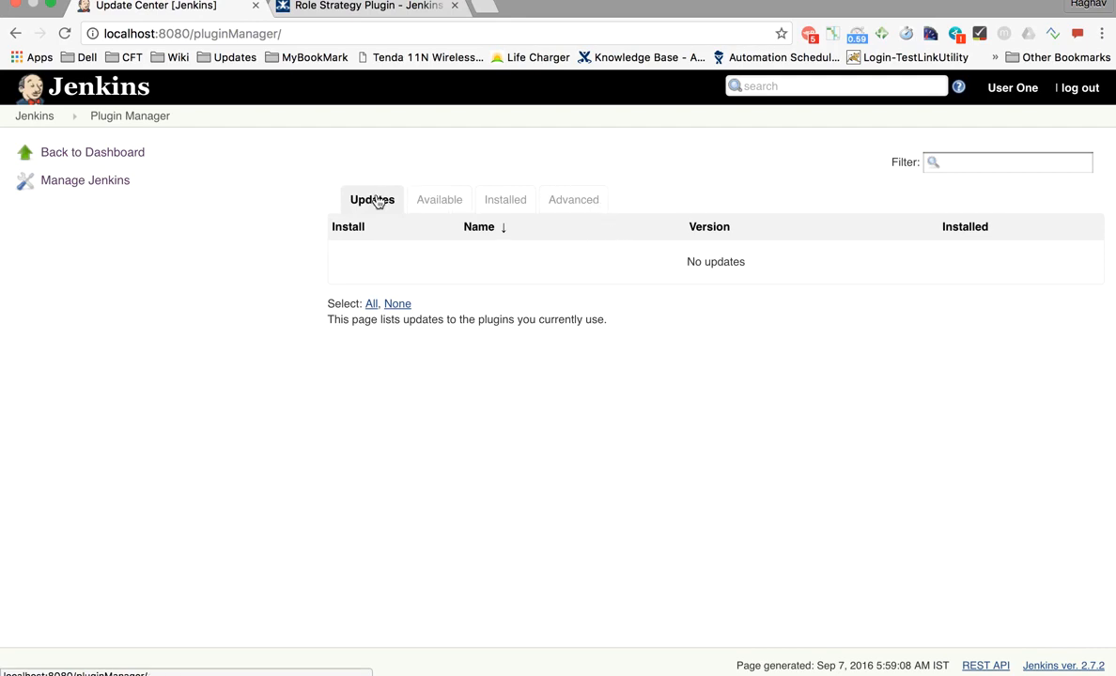
click(497, 206)
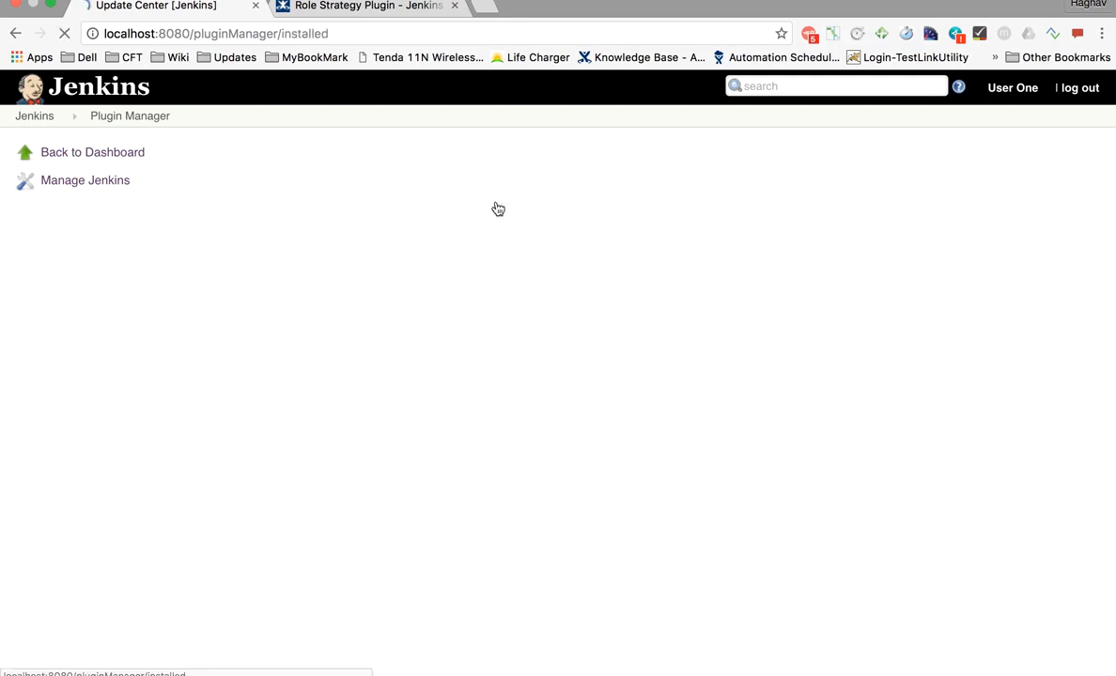
click(555, 200)
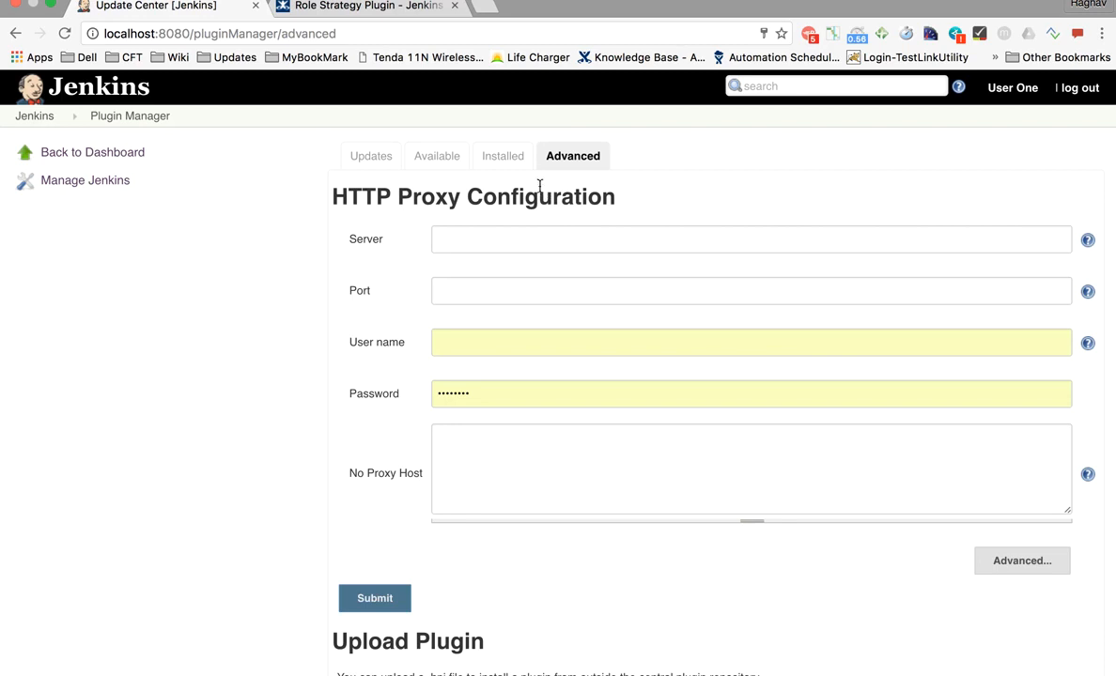
click(447, 160)
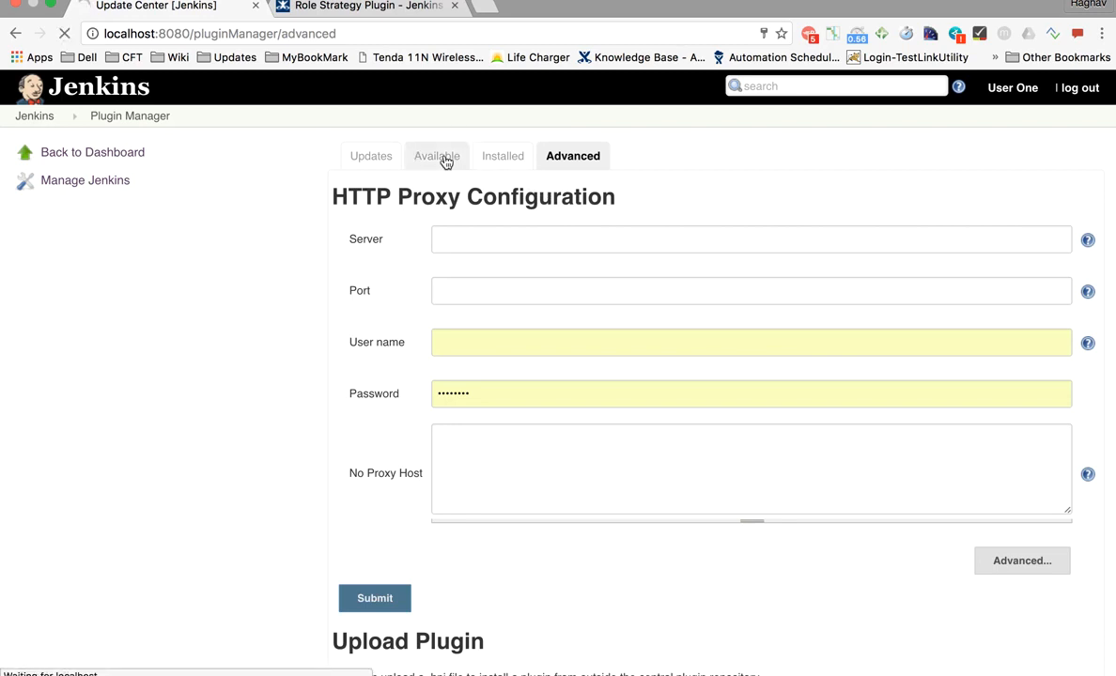
click(973, 165)
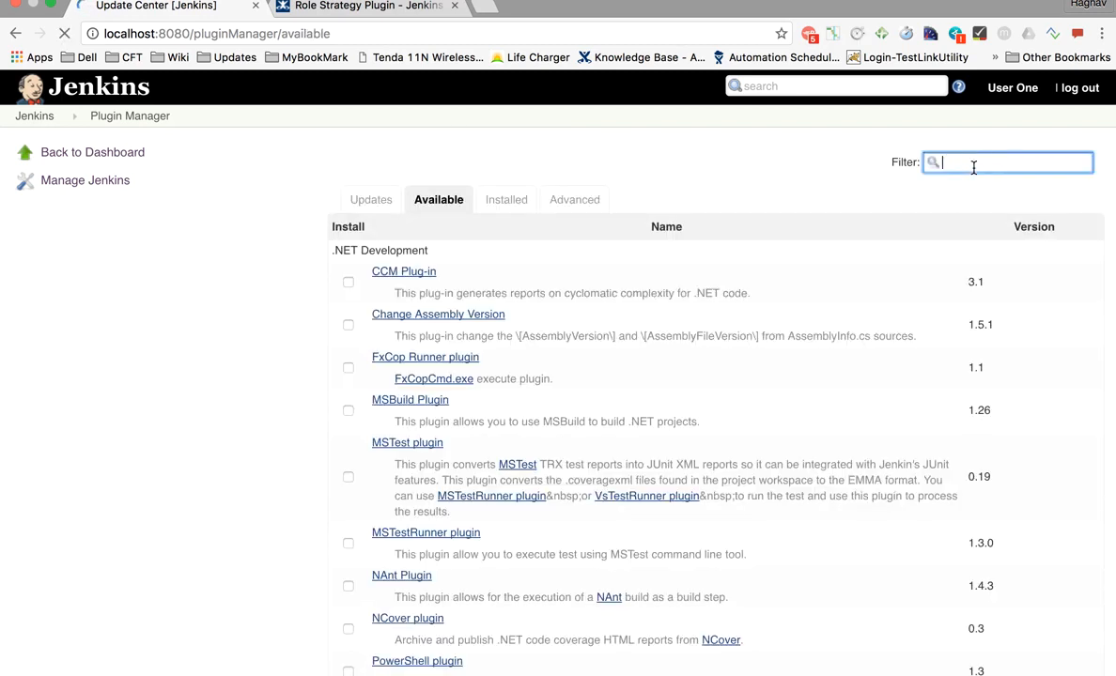
text(role)
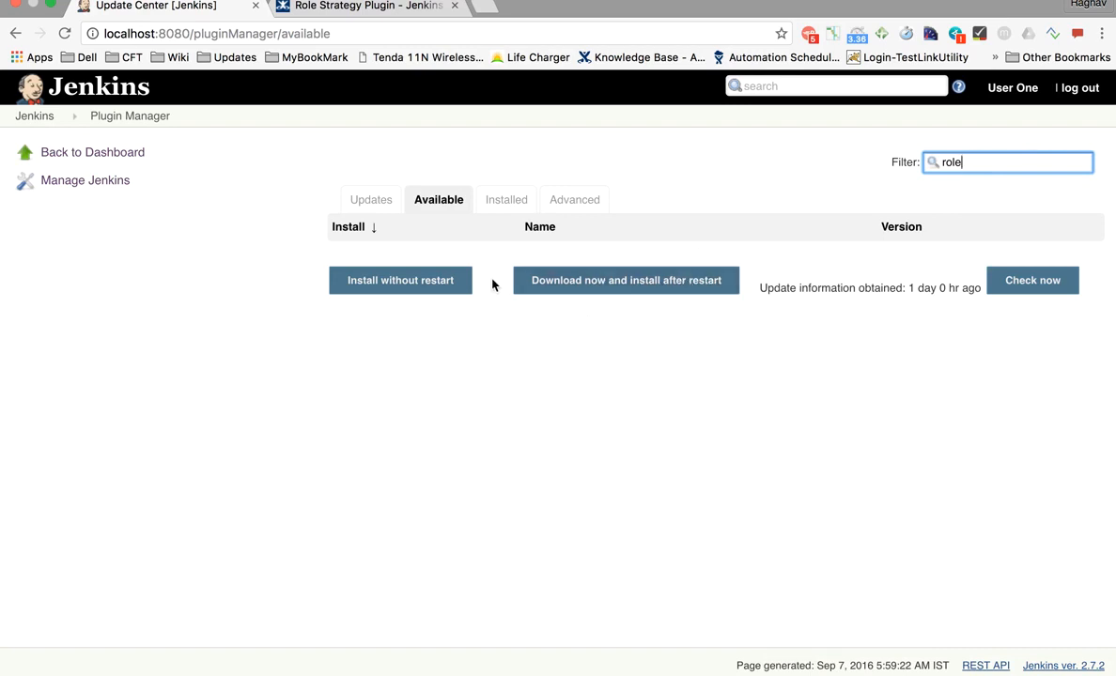
- Filter Installed plugins by 'role' to confirm Role-based Authorization Strategy, then view Advanced settings
click(504, 214)
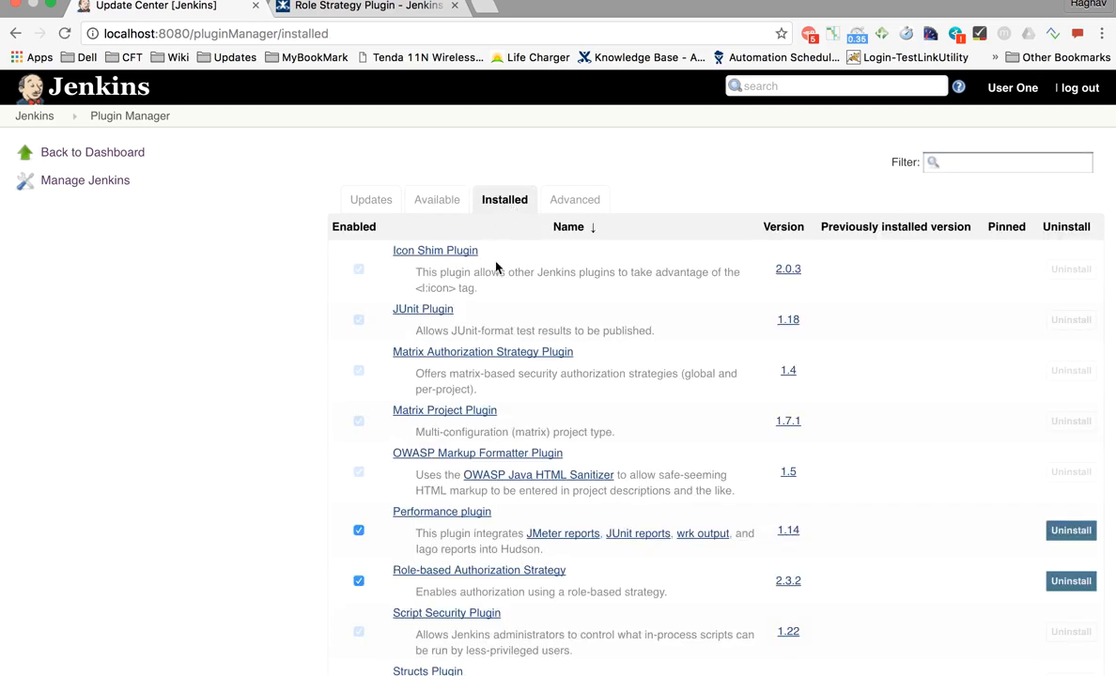
click(977, 165)
text(role)
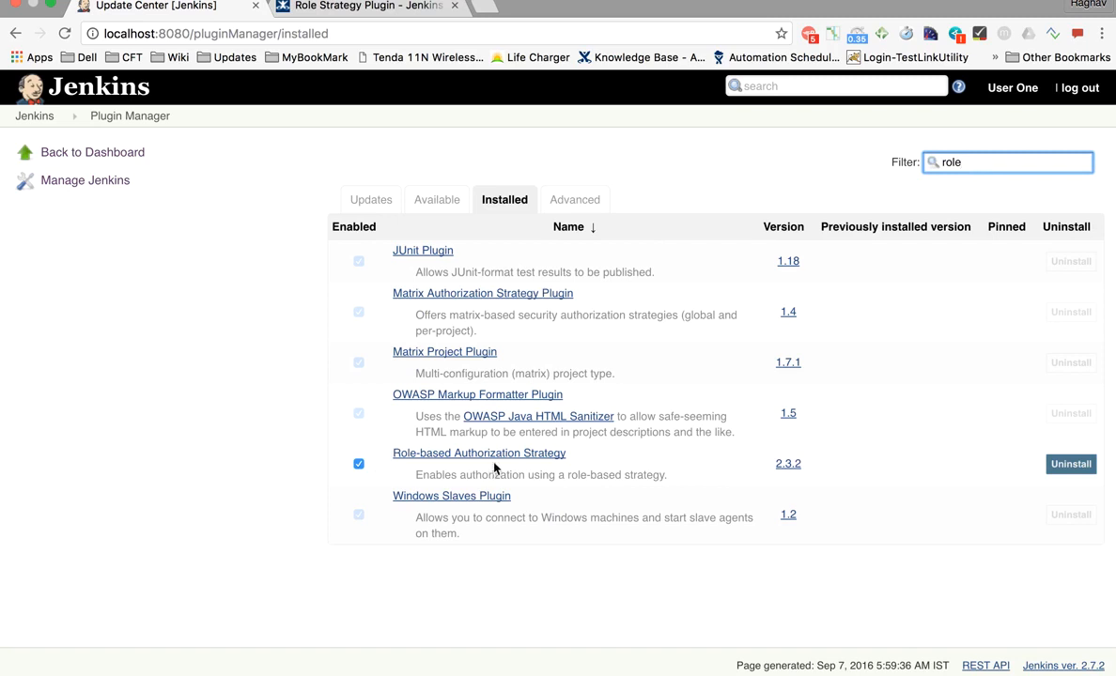
click(438, 211)
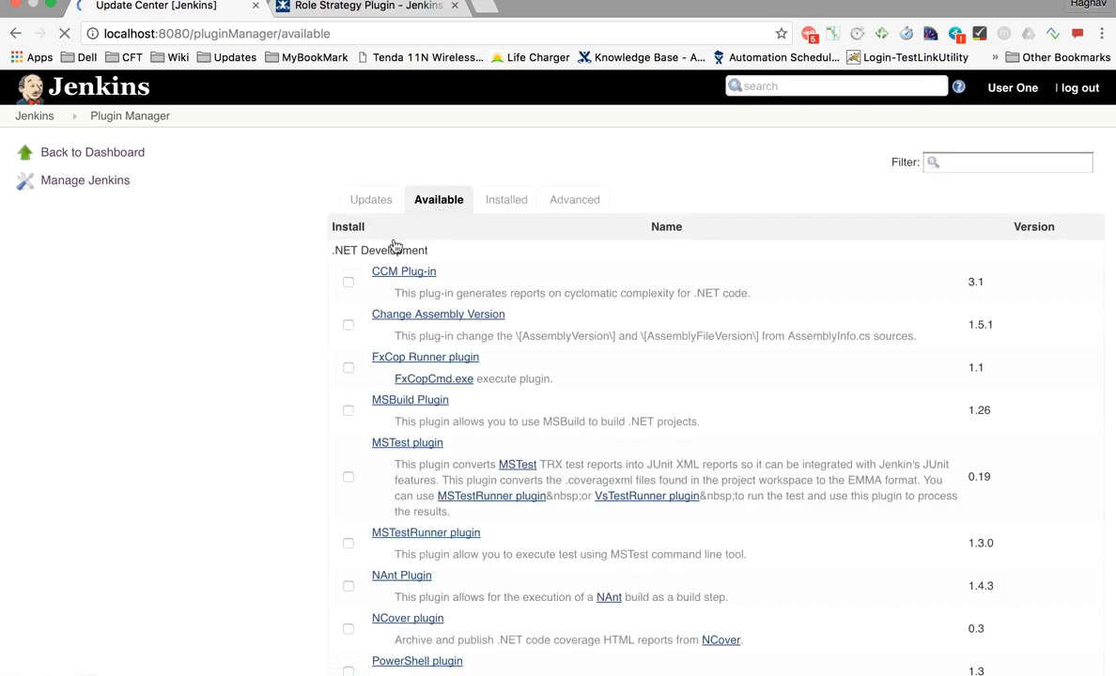
scroll(460, 350, down, 20)
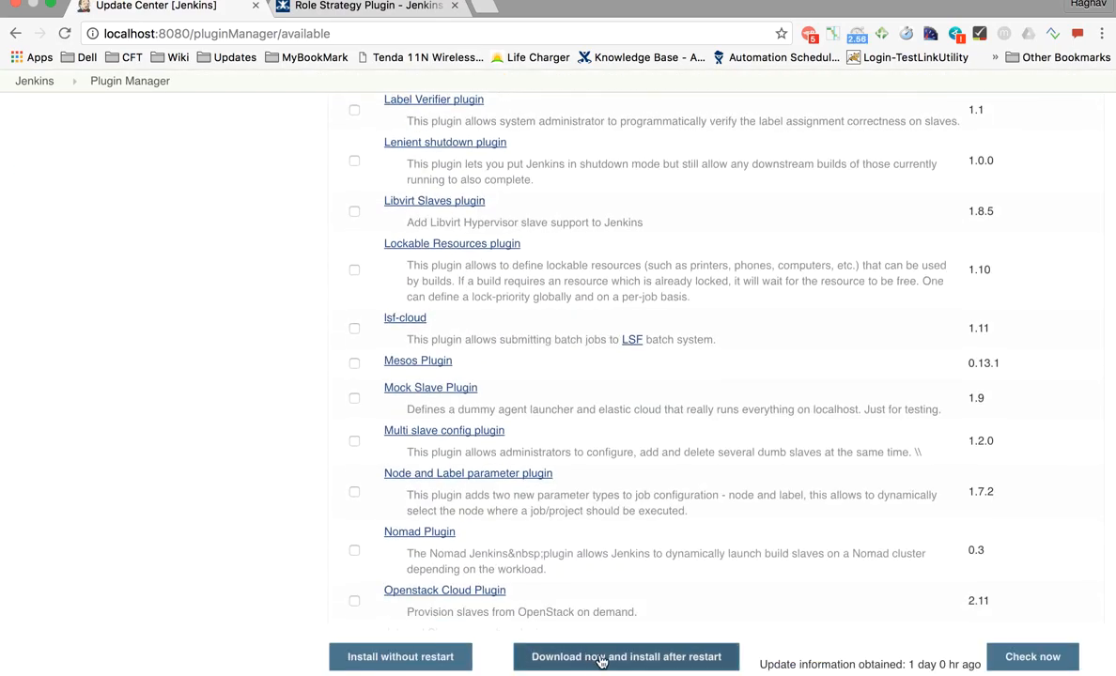
scroll(548, 331, up, 10)
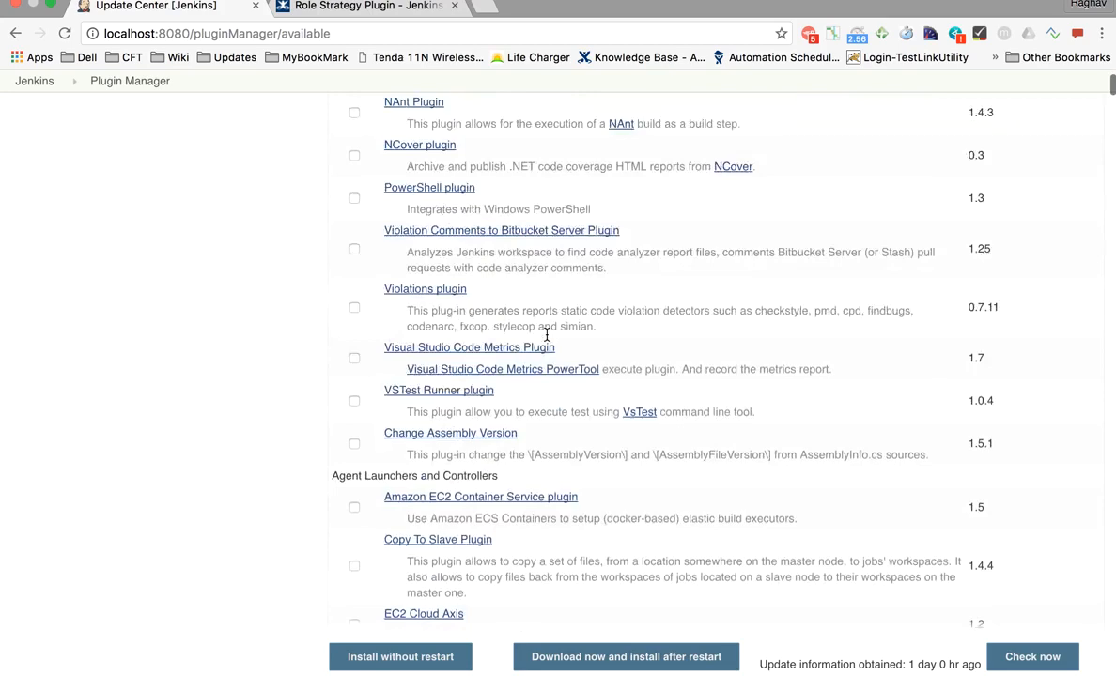
scroll(546, 339, up, 3)
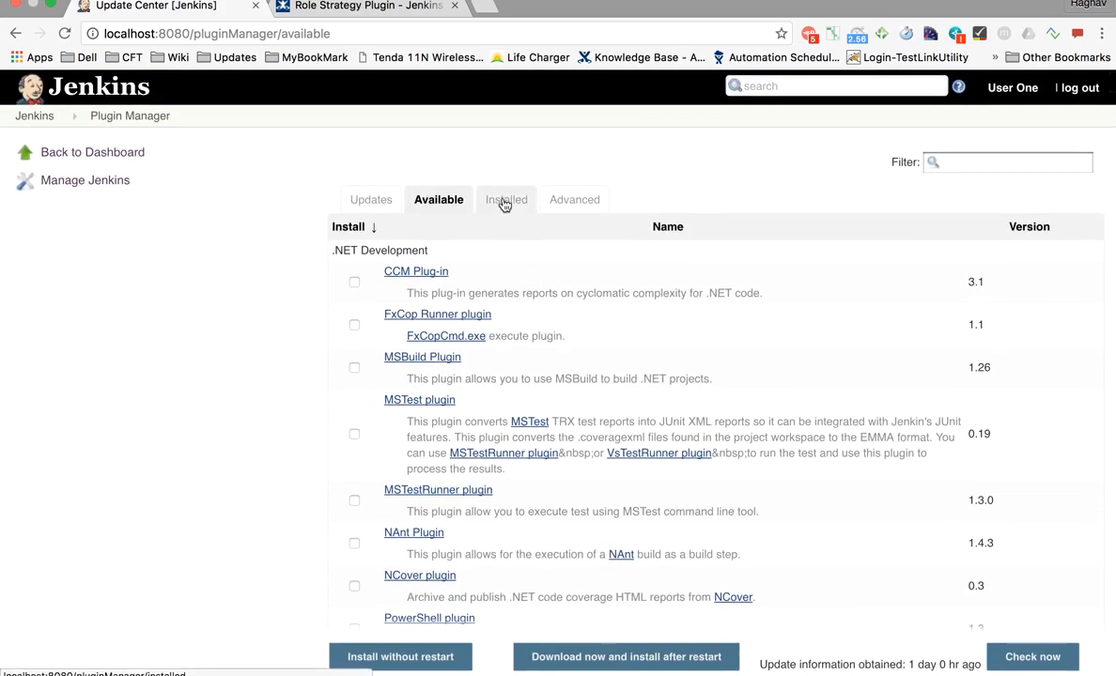
click(568, 208)
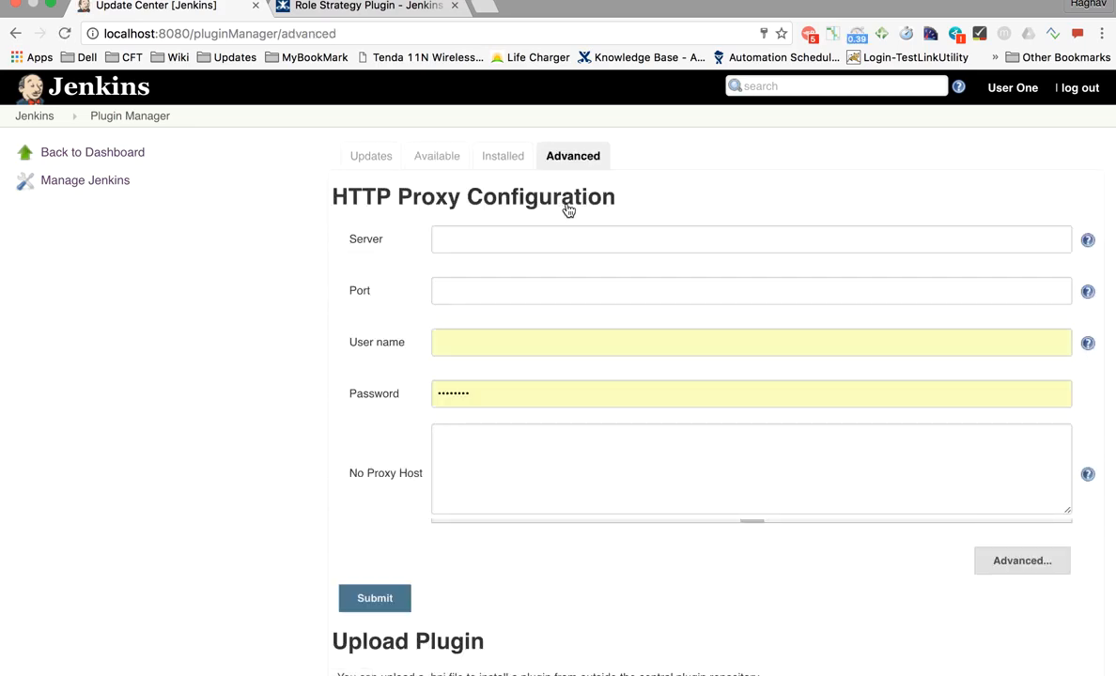
- Review the Advanced tab's upload options, then open Configure Global Security
scroll(424, 515, down, 5)
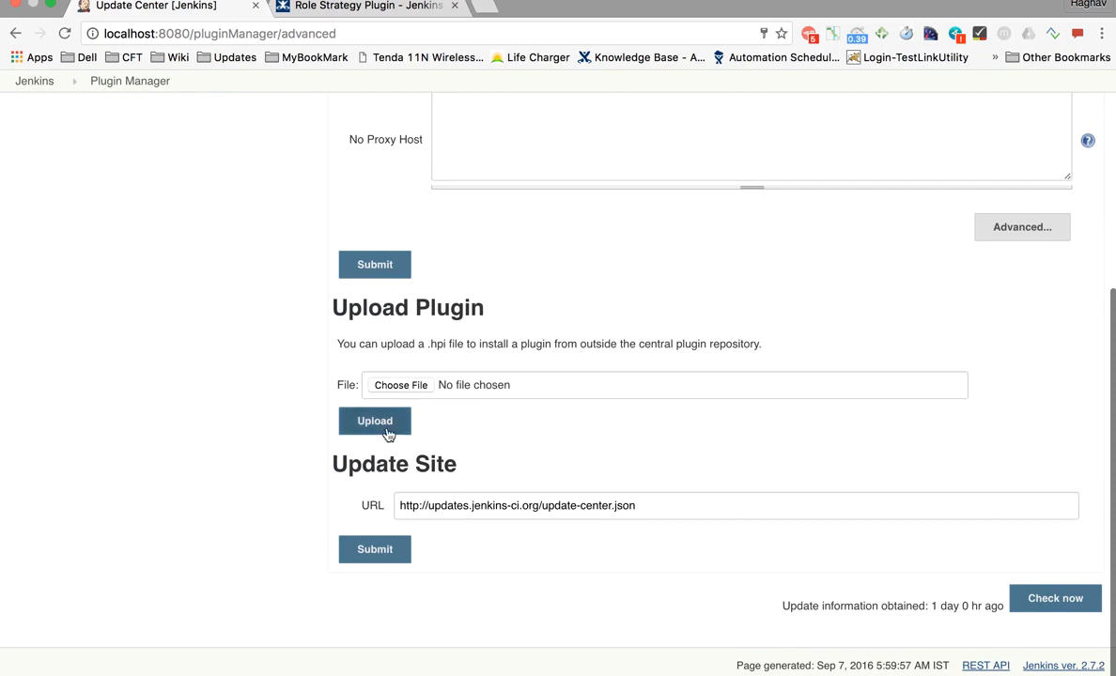
scroll(385, 433, up, 5)
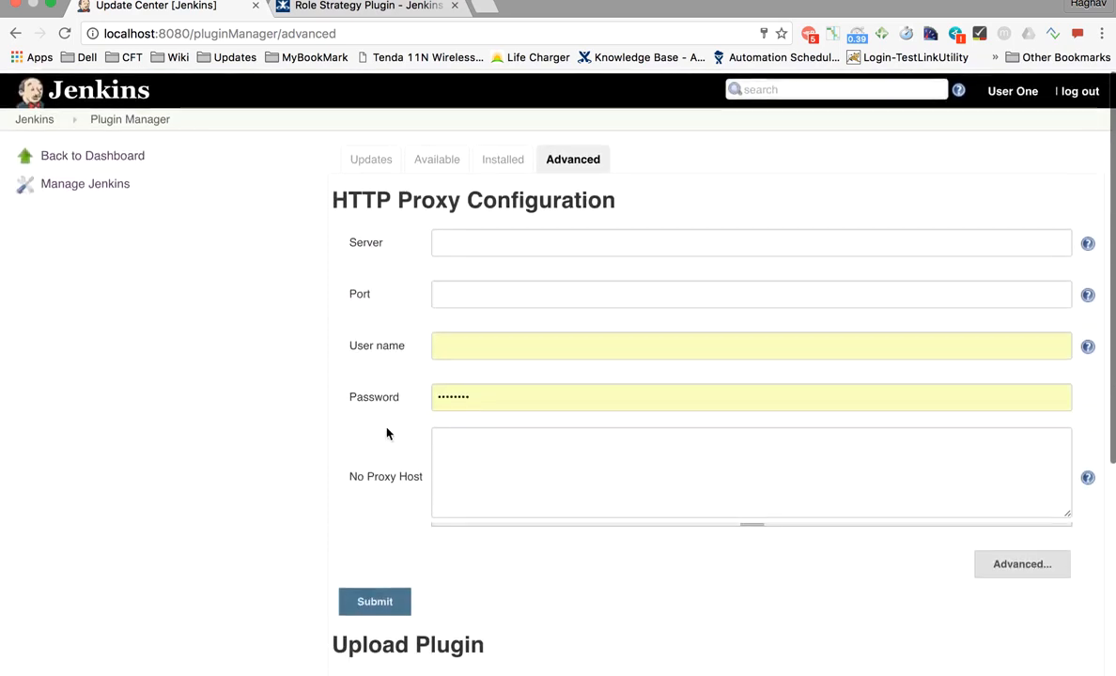
click(105, 181)
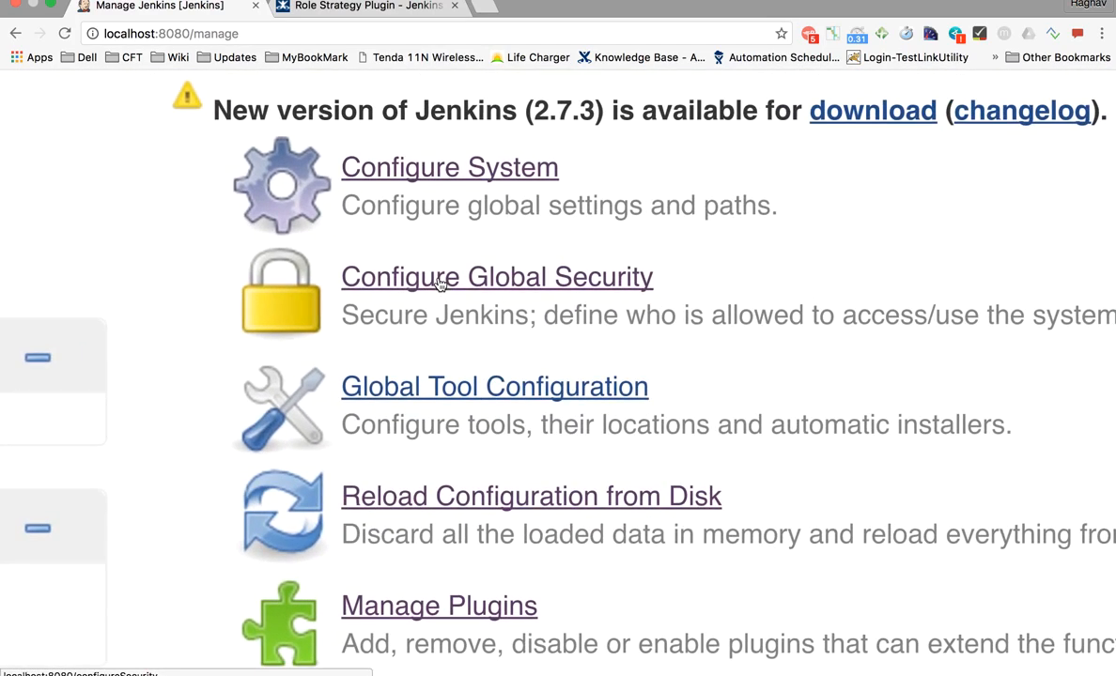
click(458, 284)
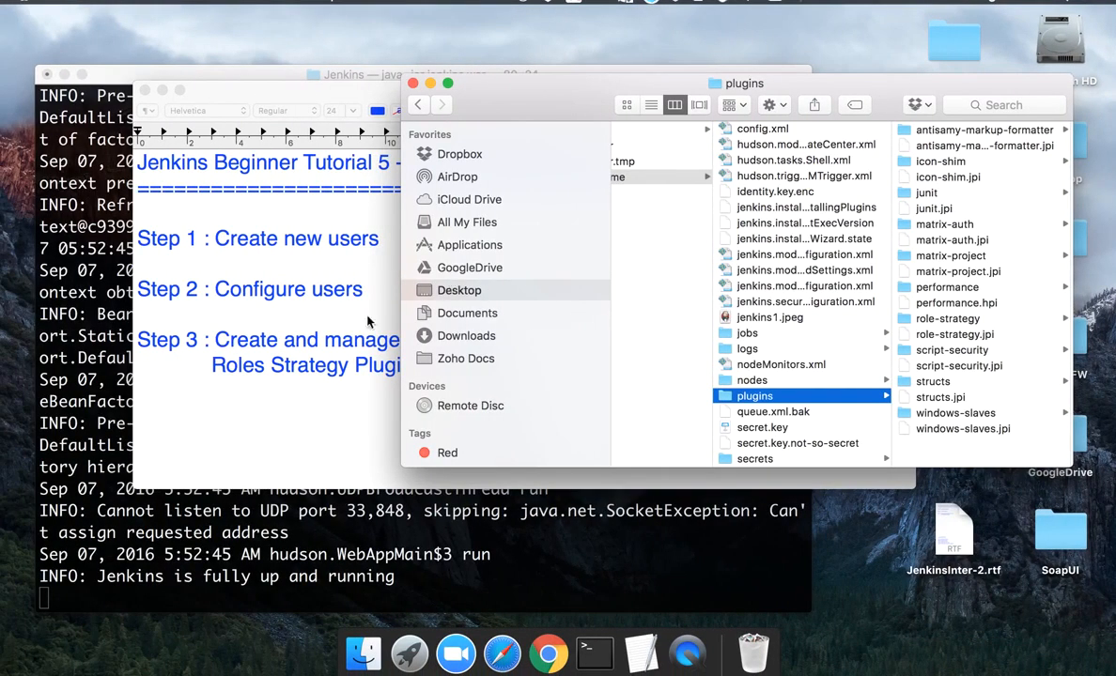
click(369, 249)
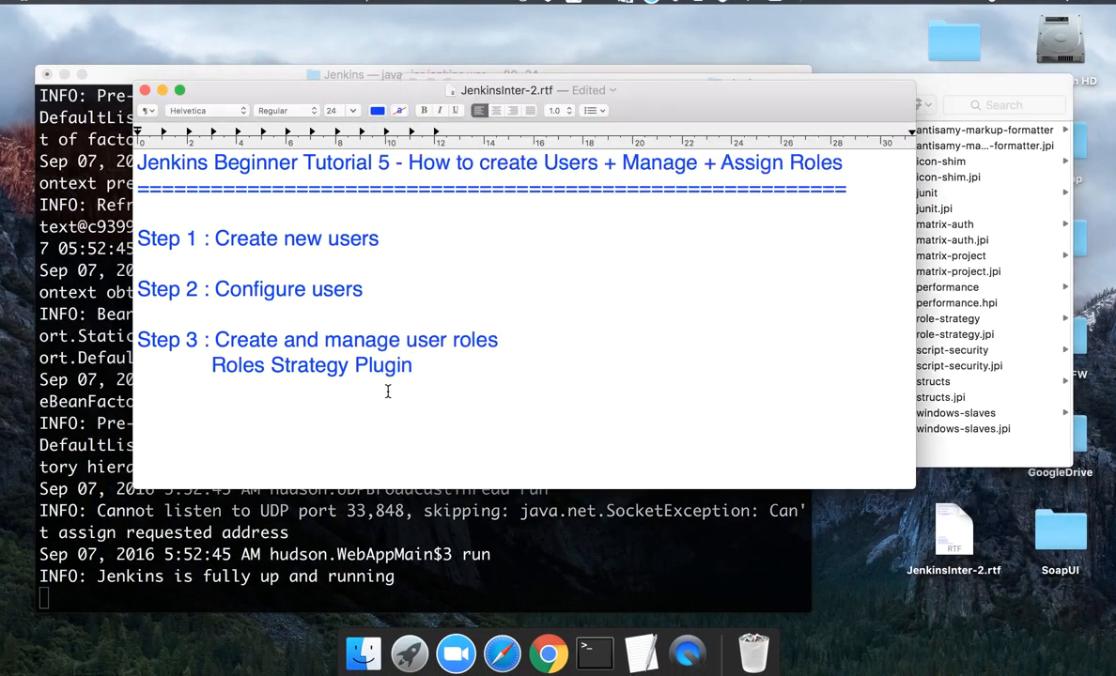
- Append '- download - restart jenkins' to the Roles Strategy Plugin line in the notes
text(- install)
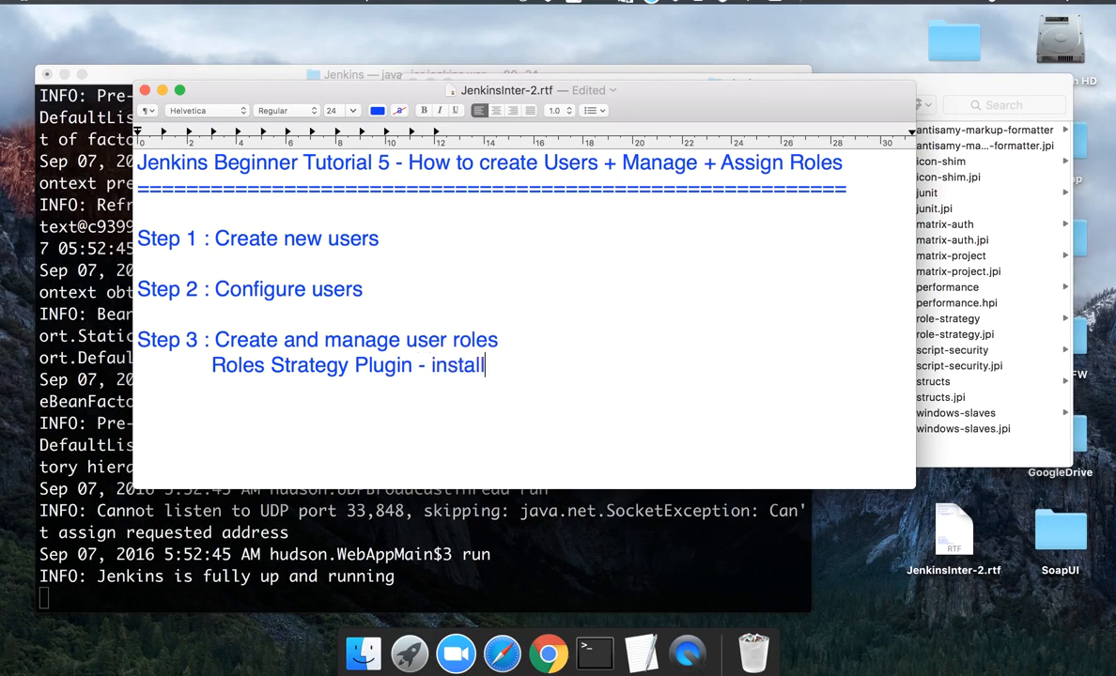
text( - res)
double_click(464, 353)
text(w)
key(BackSpace)
text(dw)
key(BackSpace)
text(ownload)
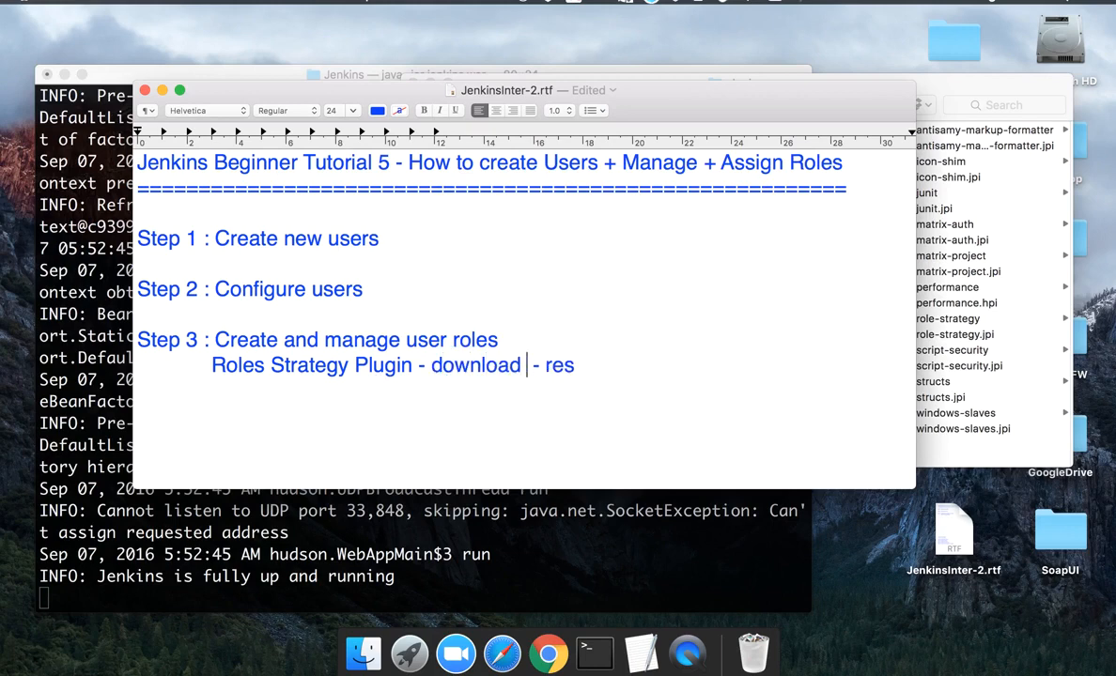
key(BackSpace)
text(tart jenkins)
key(Return)
key(Return)
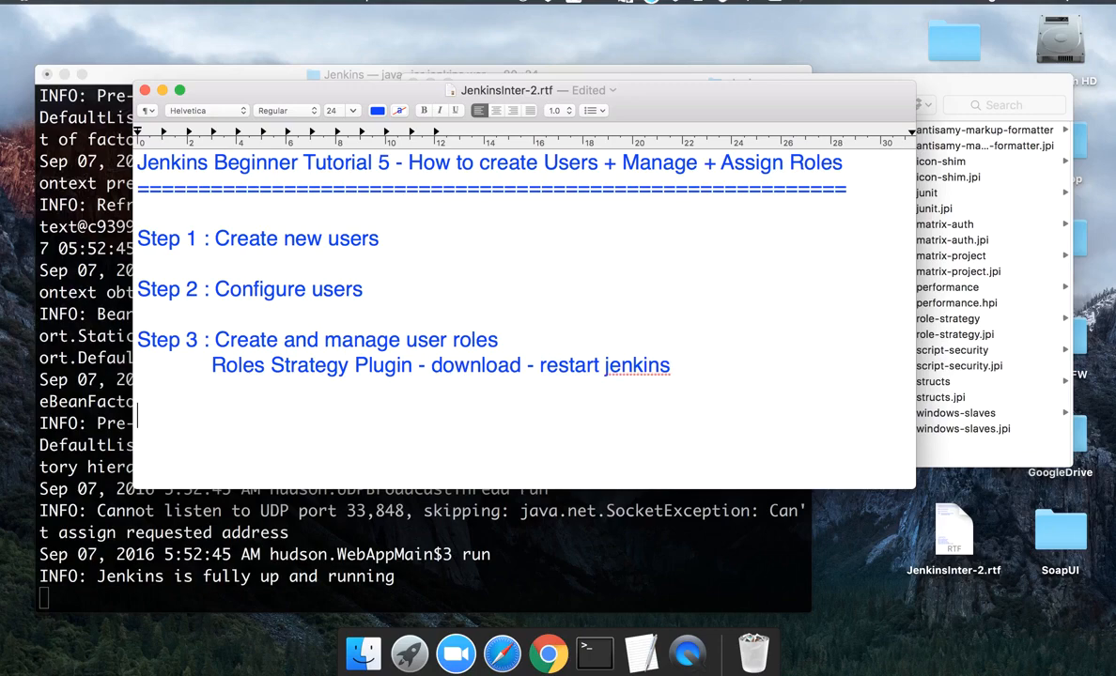
- Add the line 'Step 4 : Manage Jenkins -> Configure Global Security ->' to the notes
text(Step 4 )
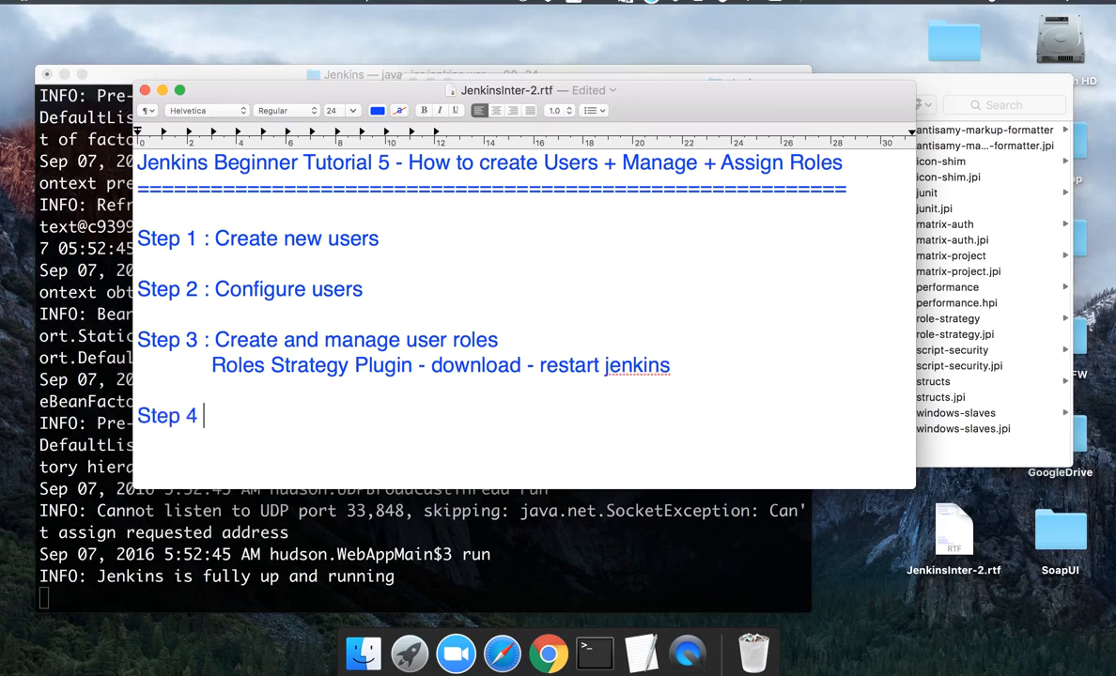
text(:)
key(ctrl+Right)
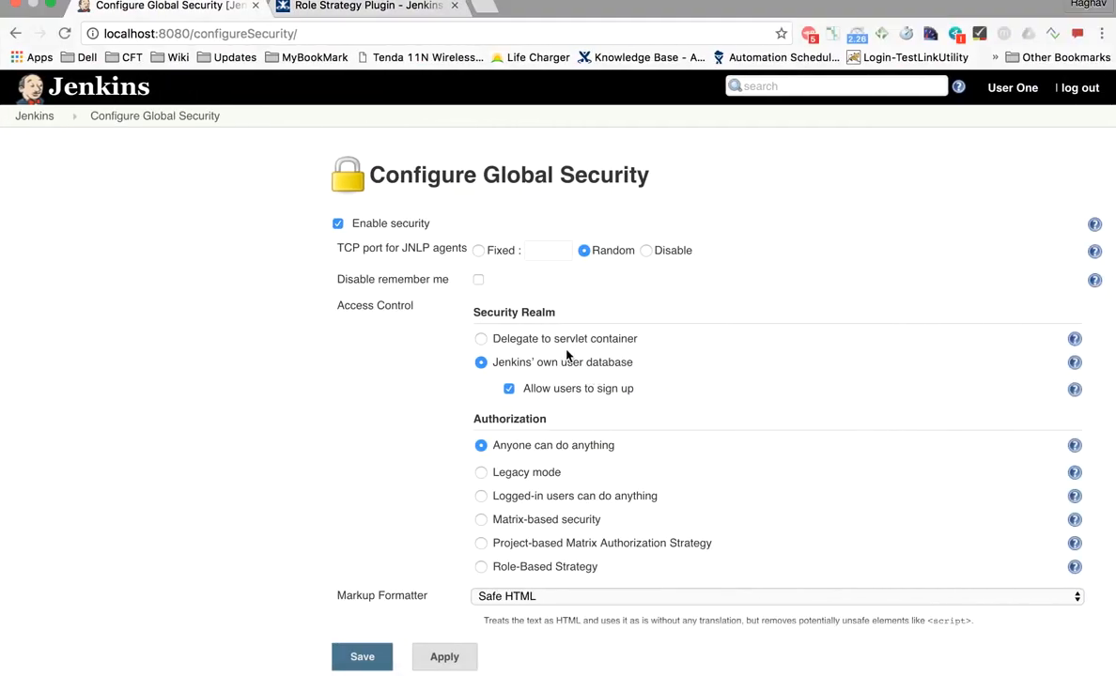
key(ctrl+Left)
text(Manage )
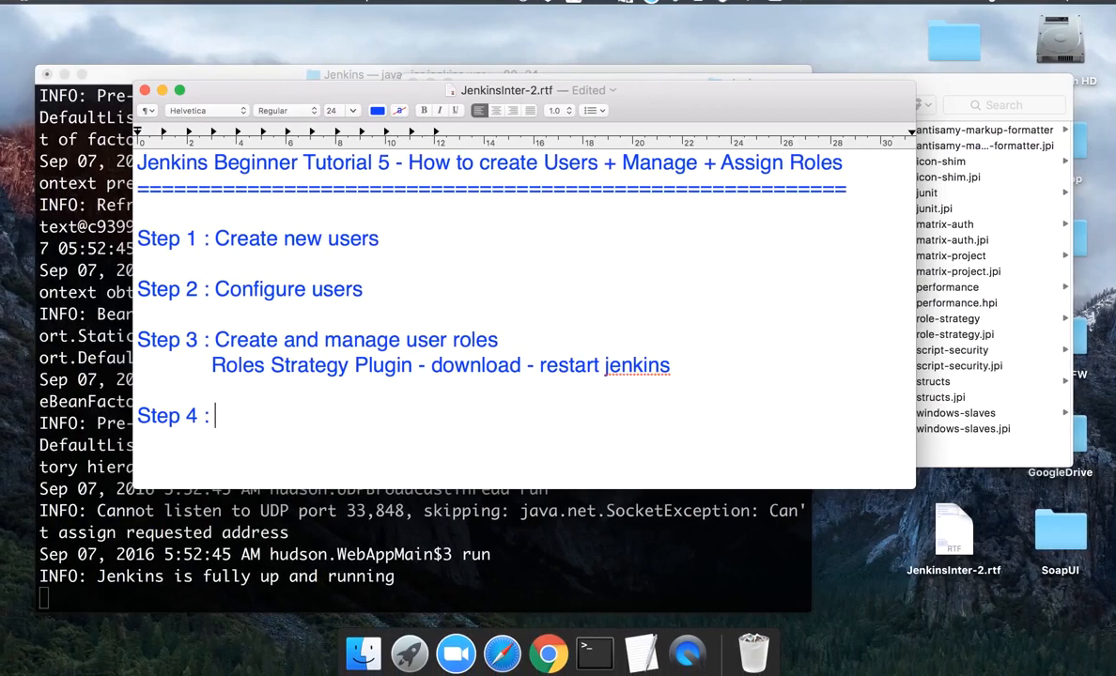
text(Jen)
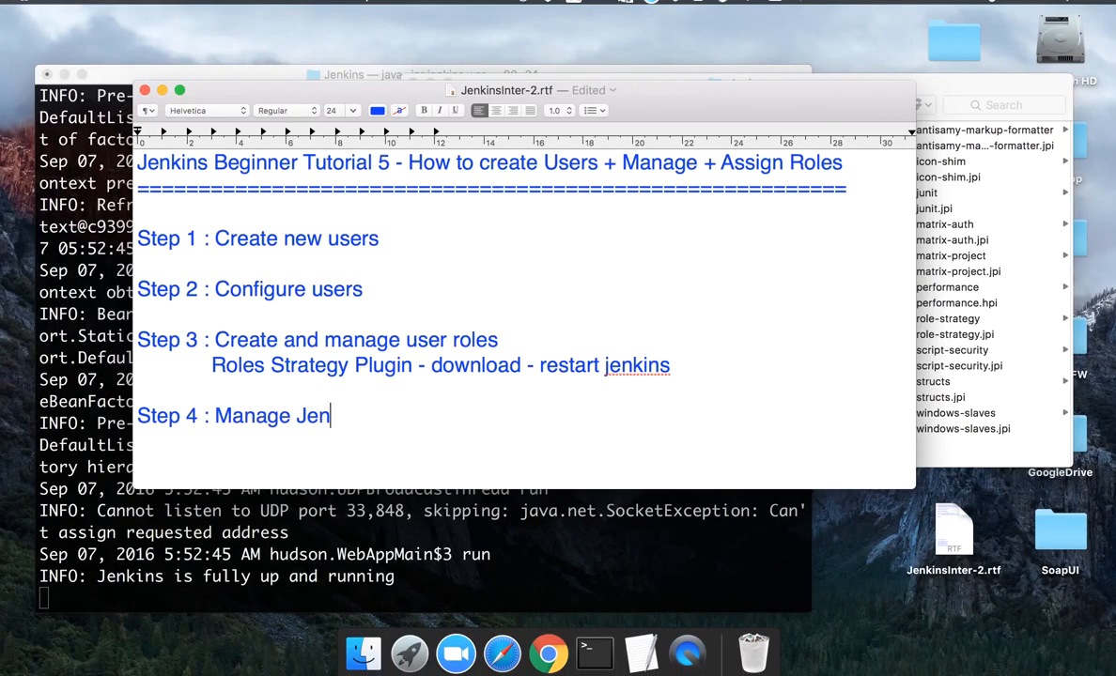
text(kins -> Configure )
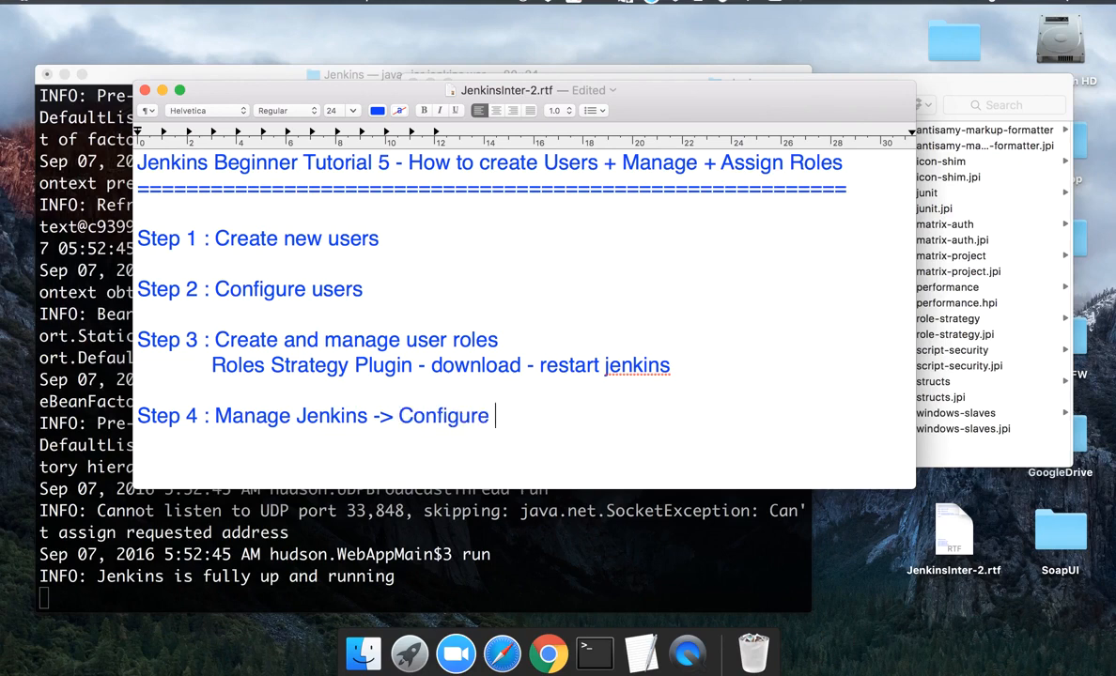
text(Global Secur)
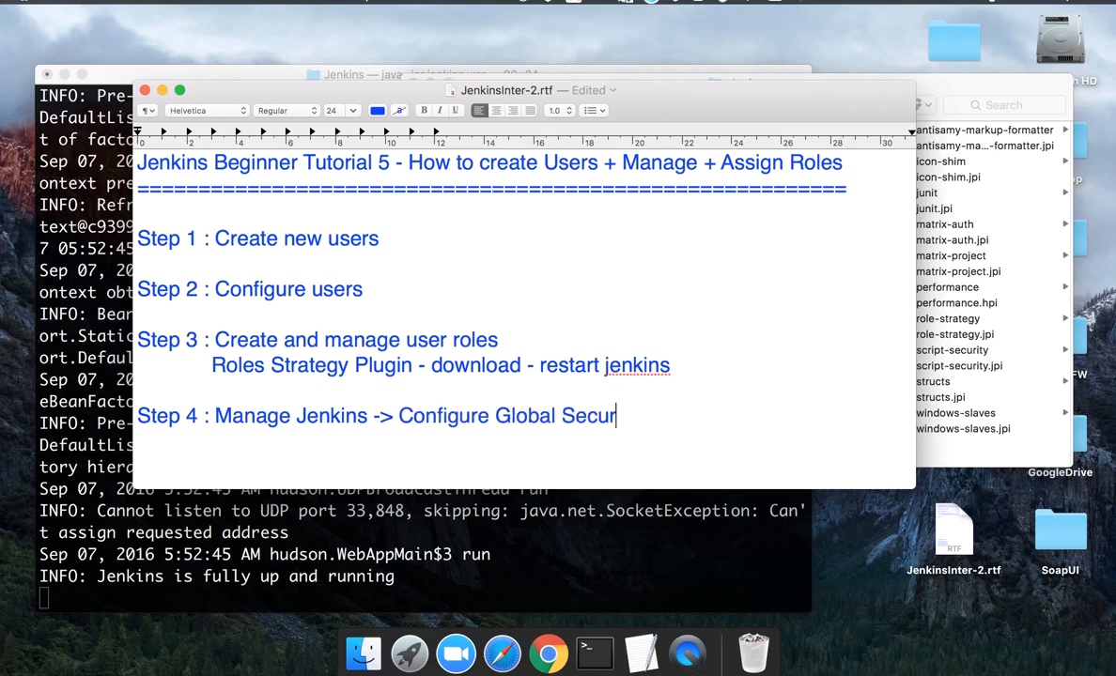
text(ity ->)
key(ctrl+Right)
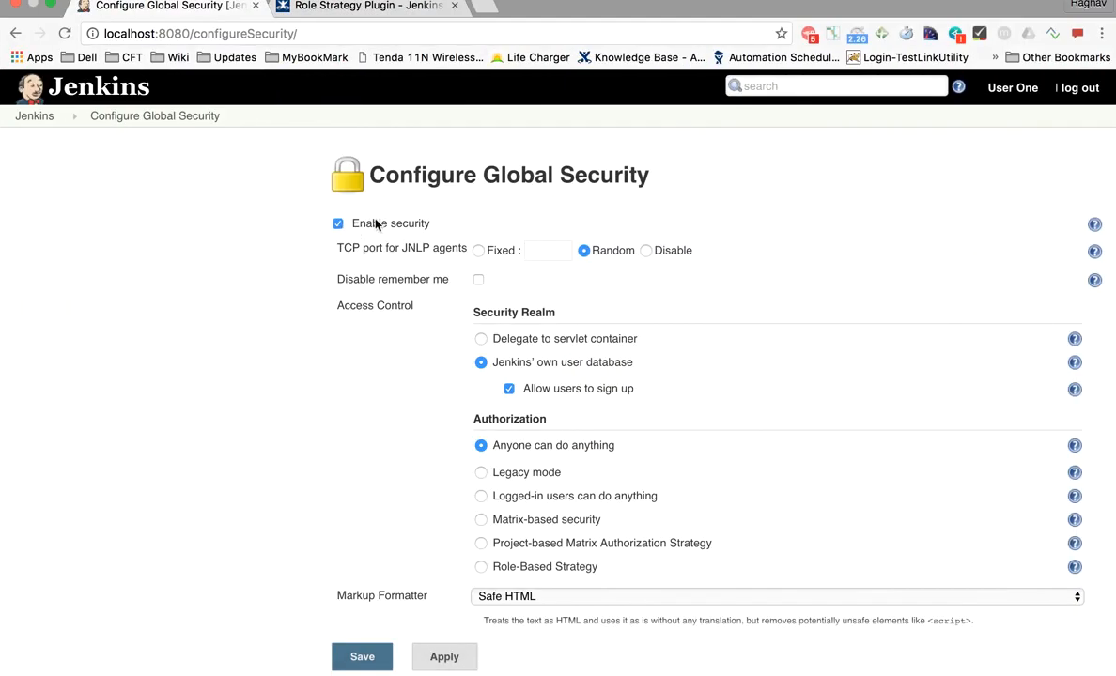
- Select Role-Based Strategy under Authorization and highlight its label
scroll(451, 371, down, 5)
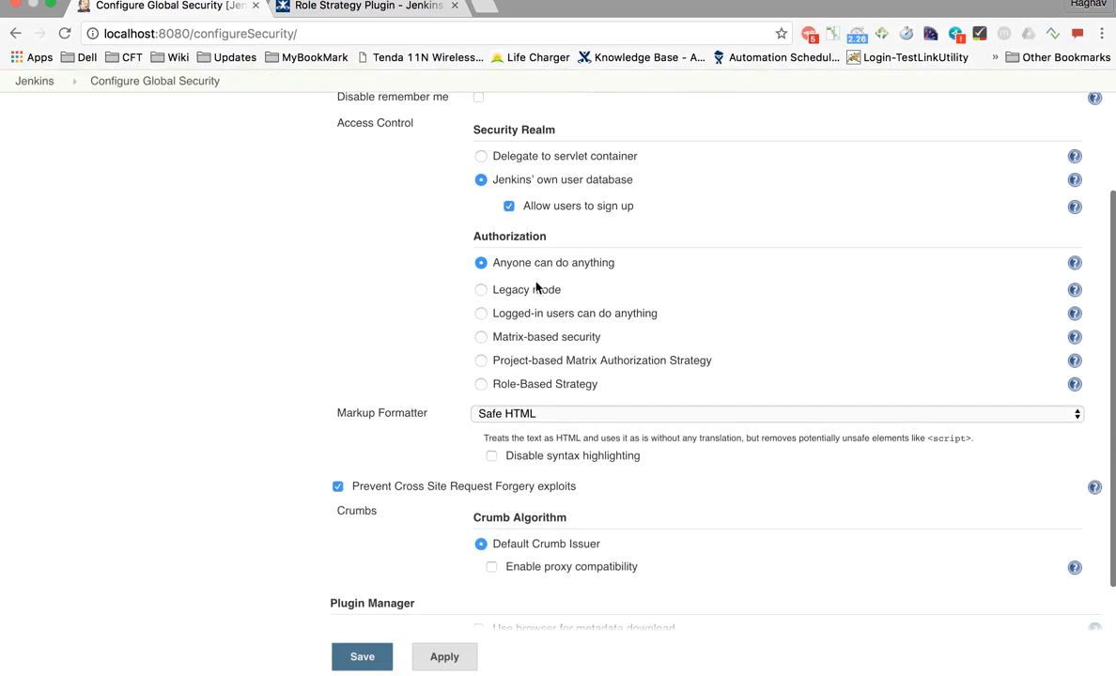
scroll(540, 263, up, 5)
scroll(553, 256, down, 2)
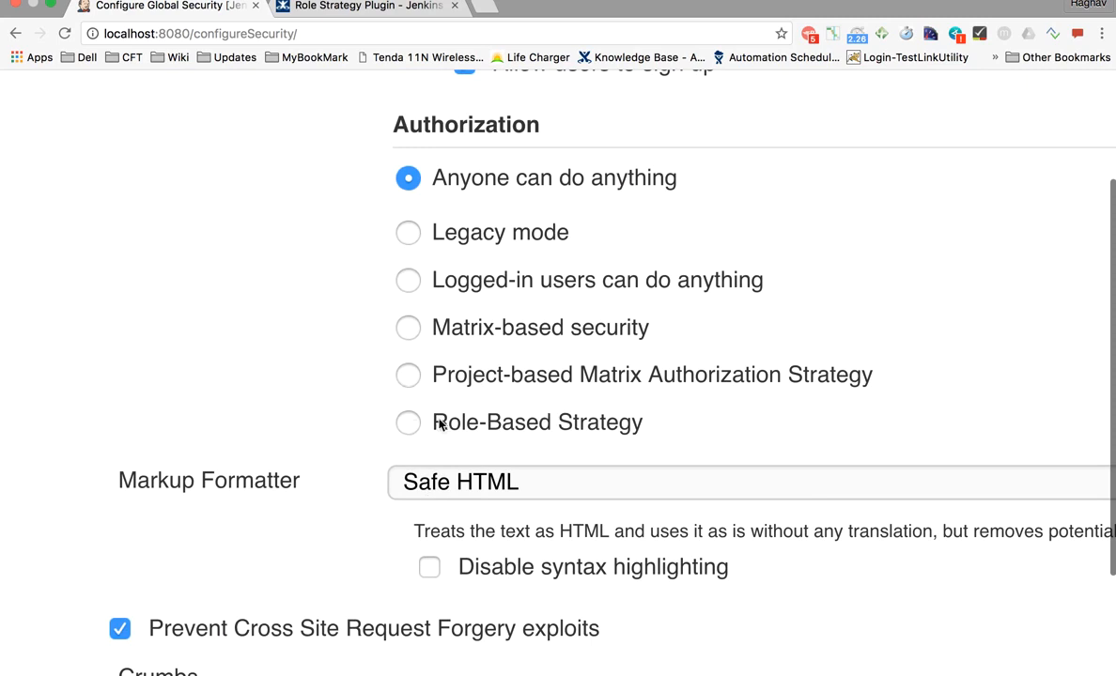
click(407, 424)
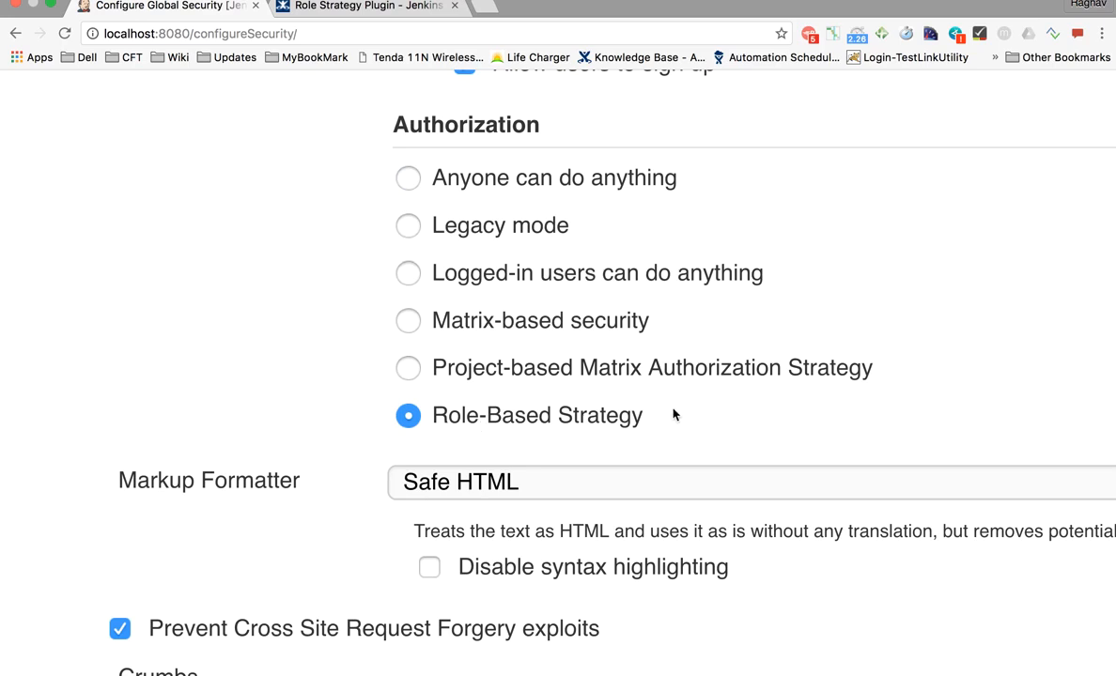
drag(673, 420, 621, 419)
drag(521, 411, 444, 412)
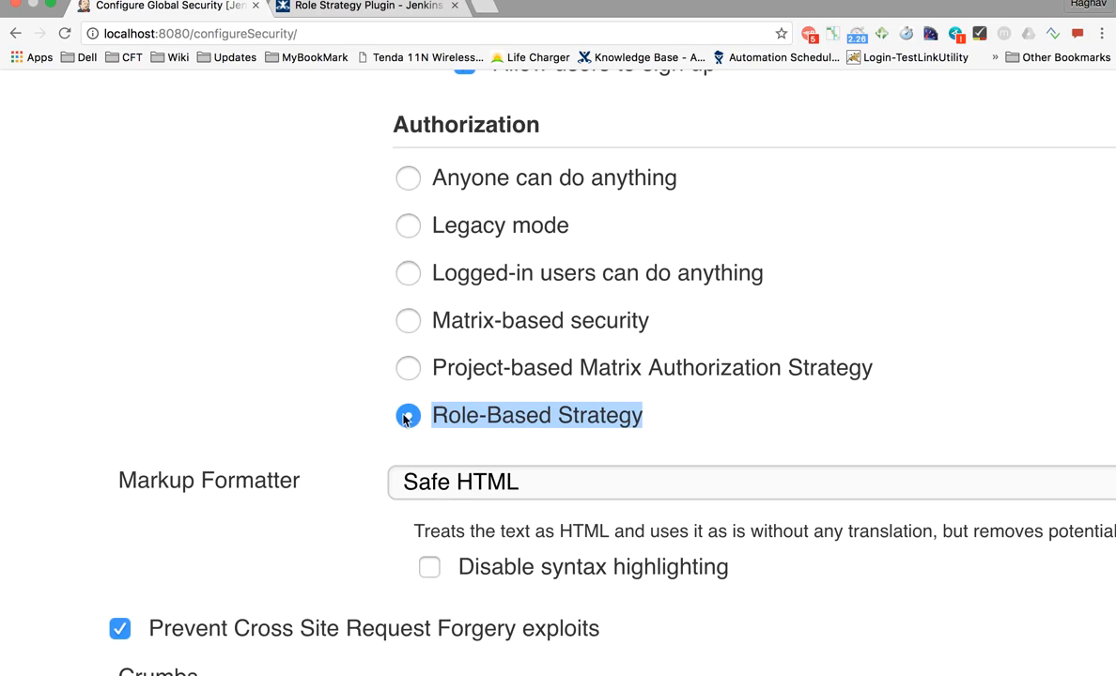
ctrl+scroll(421, 428, down, 5)
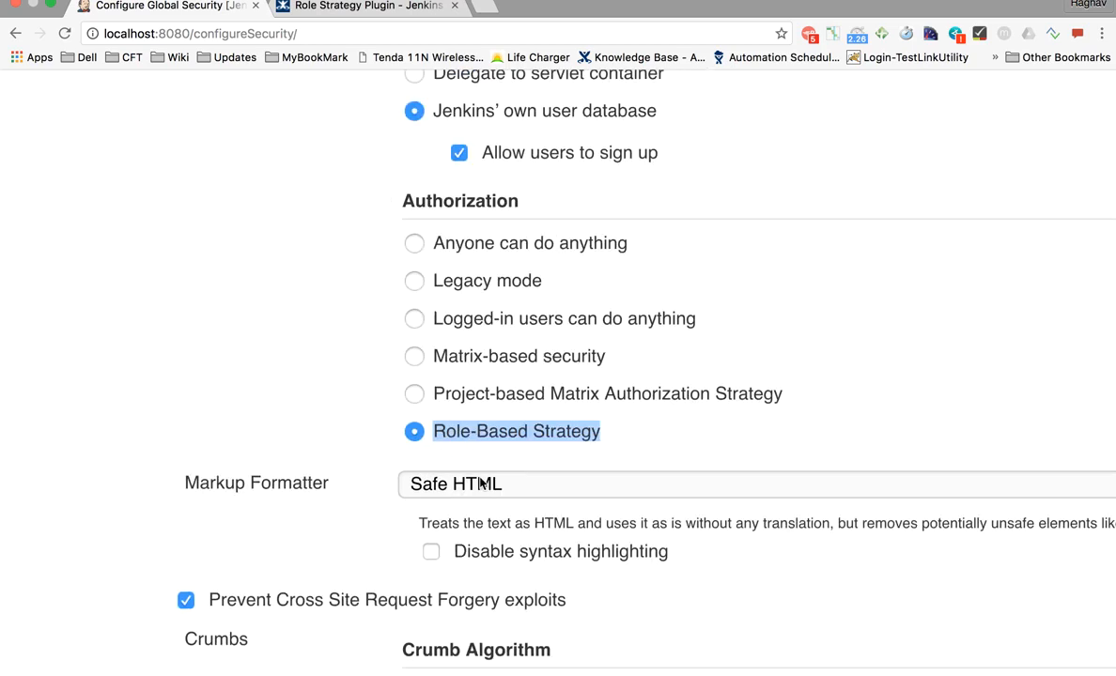
scroll(451, 526, down, 3)
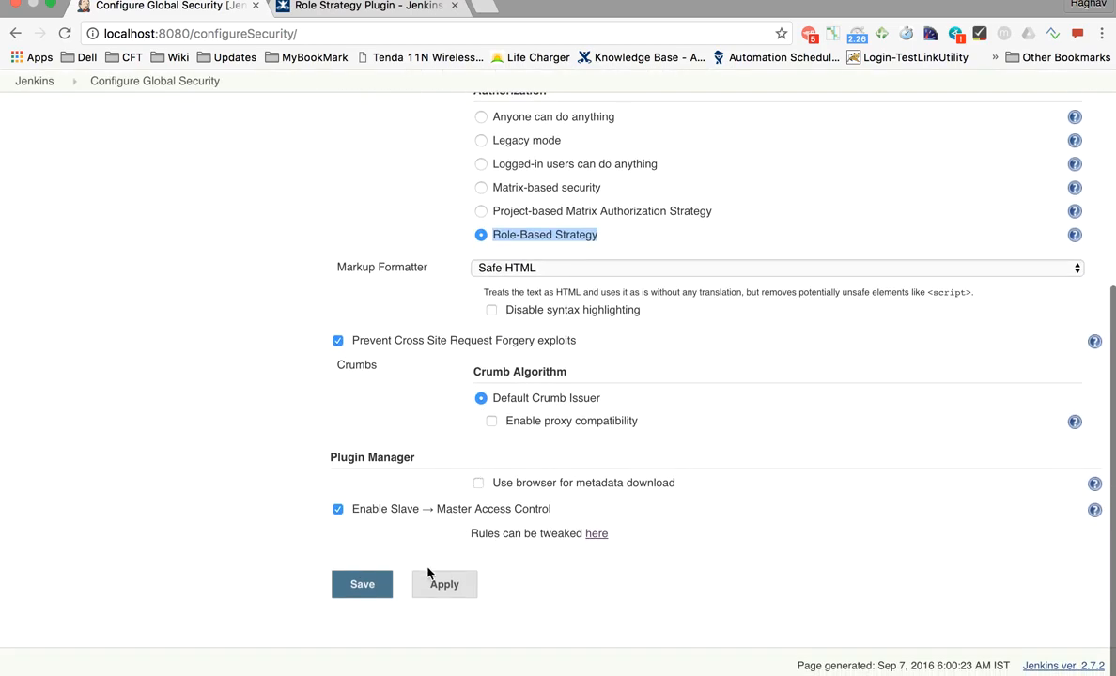
scroll(428, 576, up, 8)
scroll(427, 573, down, 3)
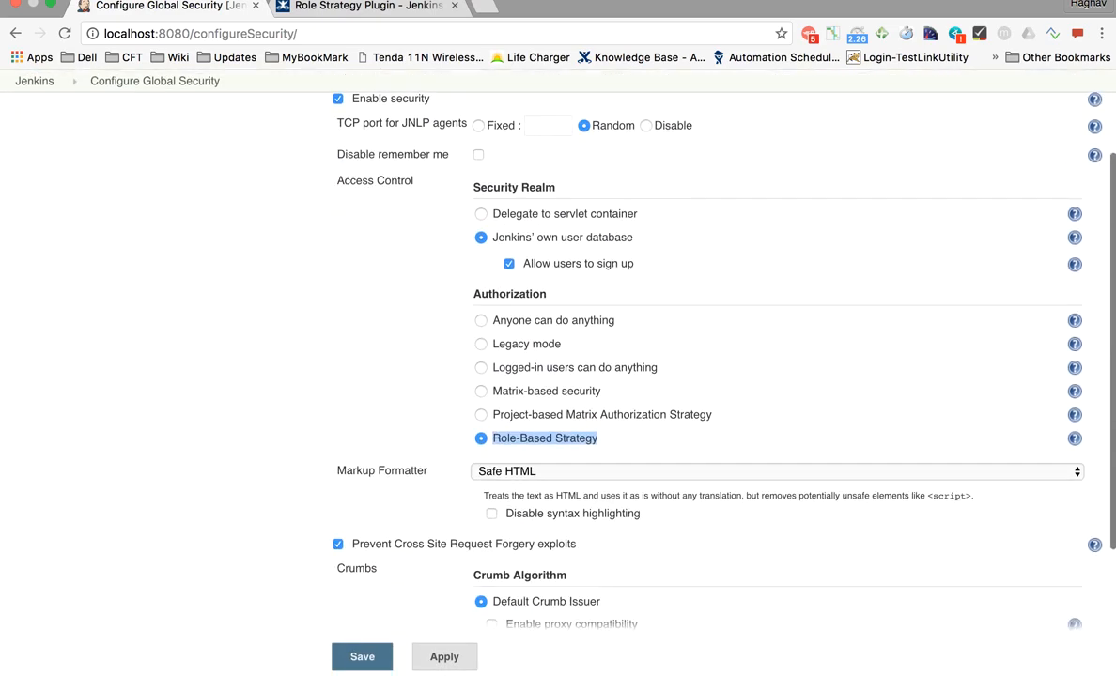
scroll(568, 371, up, 3)
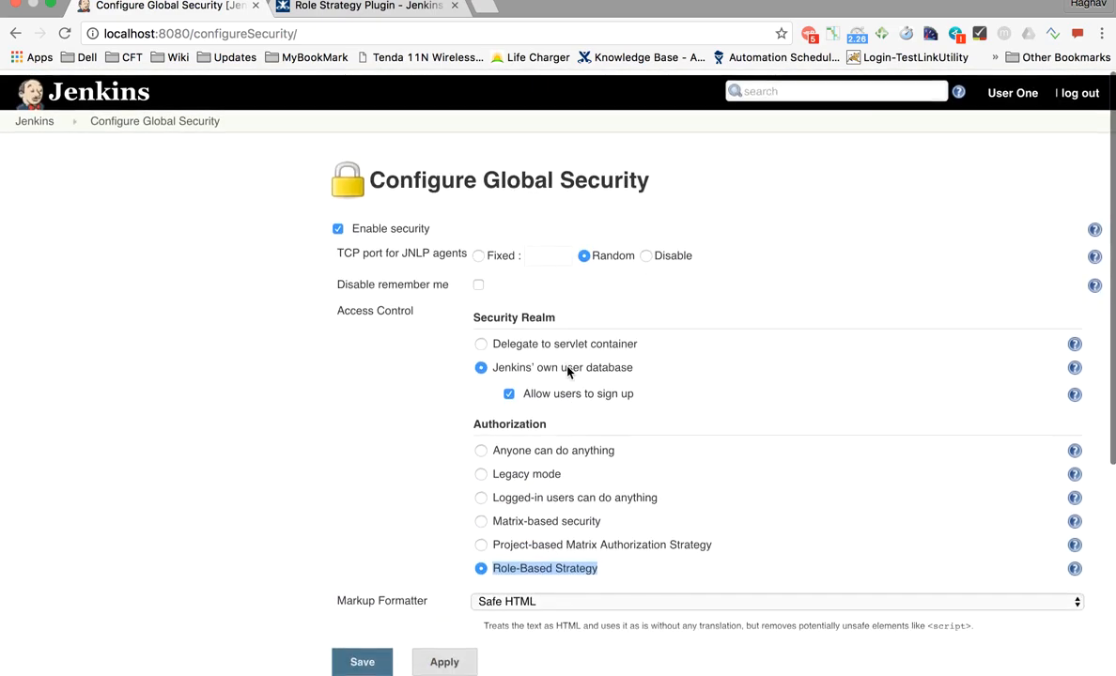
- Revert authorization to Anyone can do anything and log out, discarding the unsaved changes
click(1079, 88)
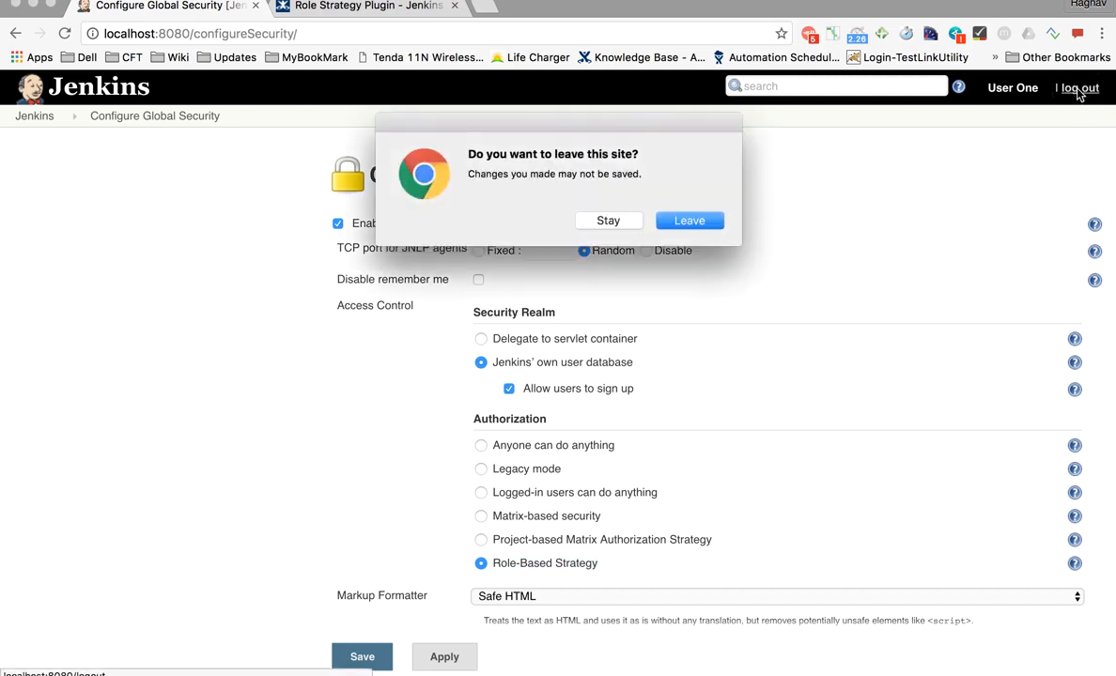
click(620, 225)
click(528, 446)
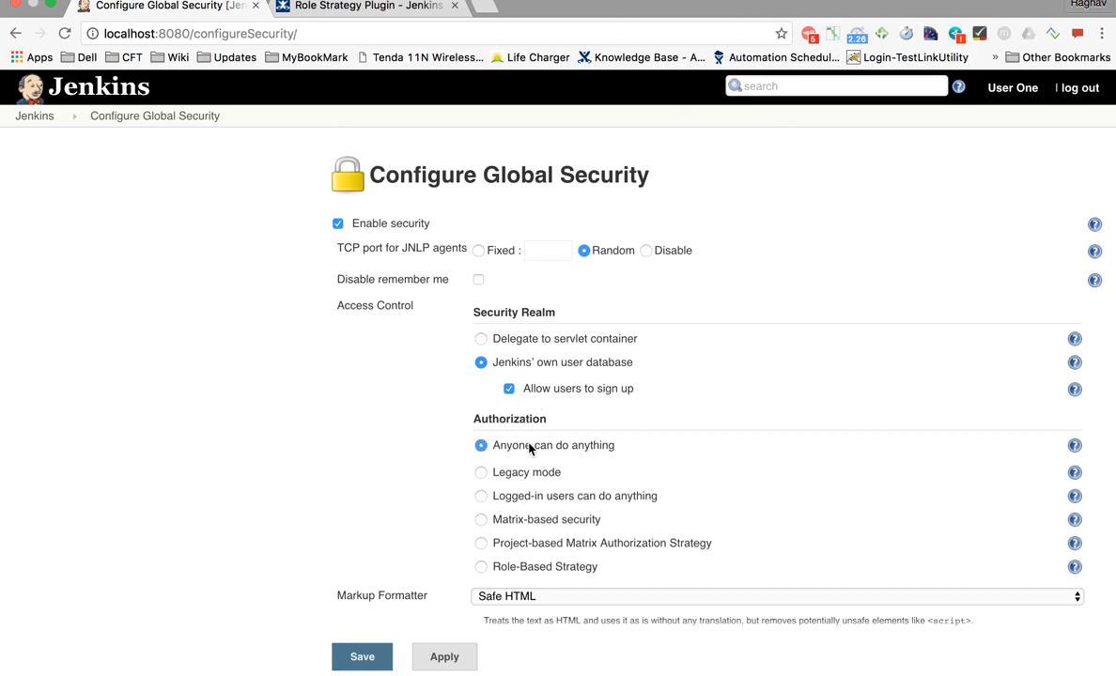
scroll(529, 449, down, 2)
scroll(1076, 124, up, 5)
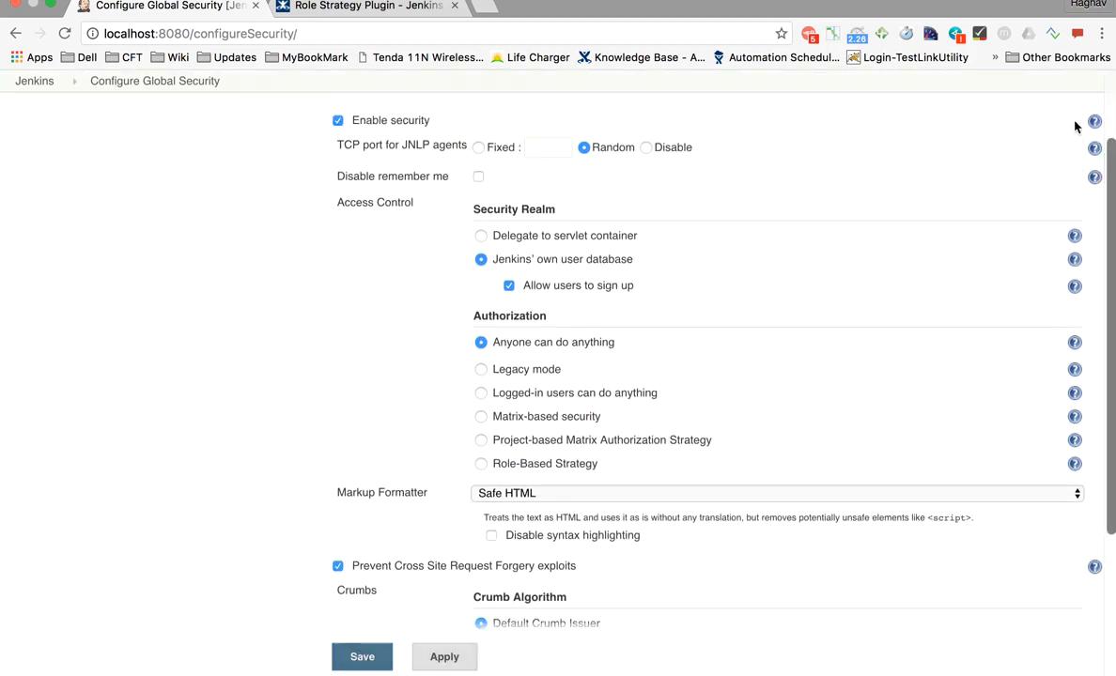
click(1078, 88)
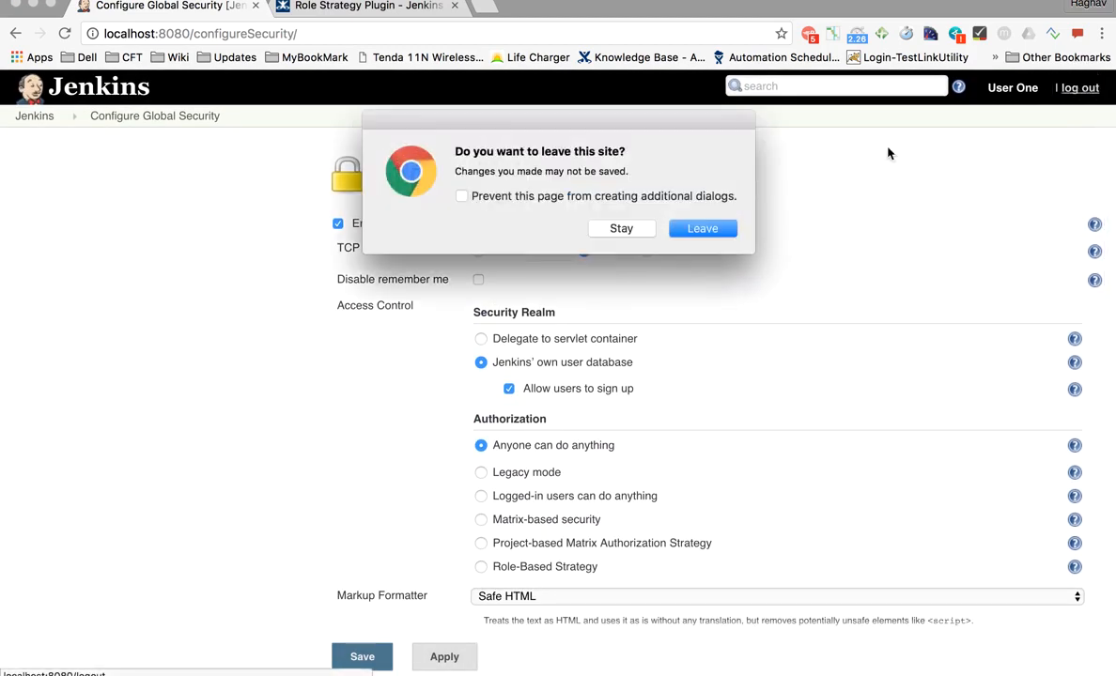
click(700, 232)
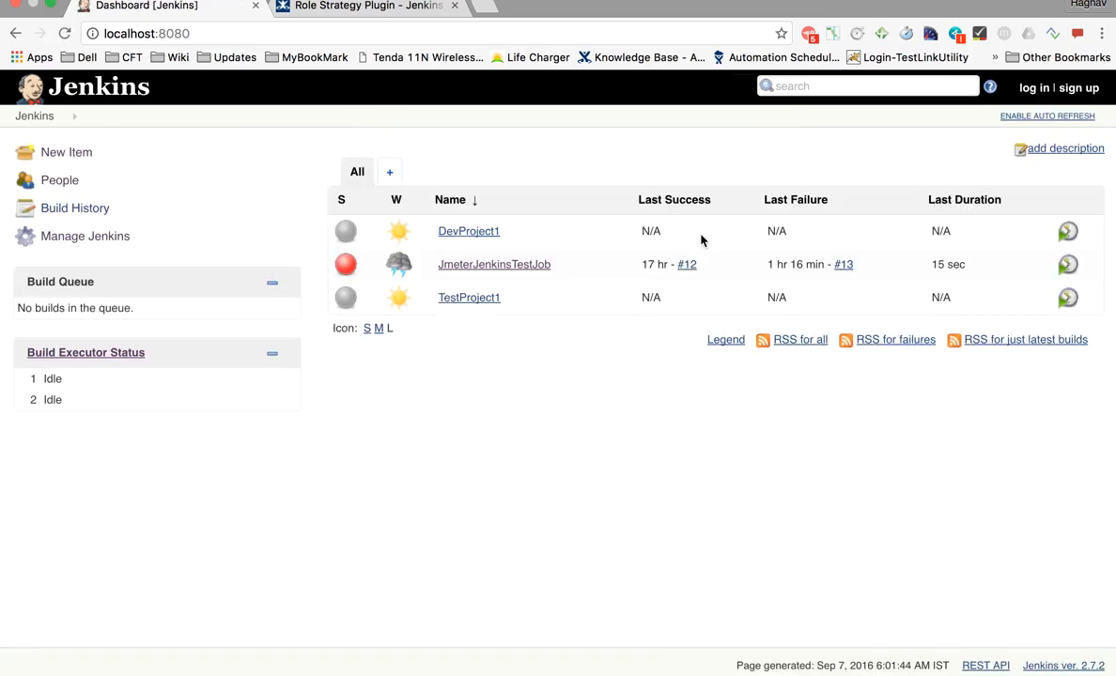
- Sign in to Jenkins as the administrator
click(1024, 90)
text(admin)
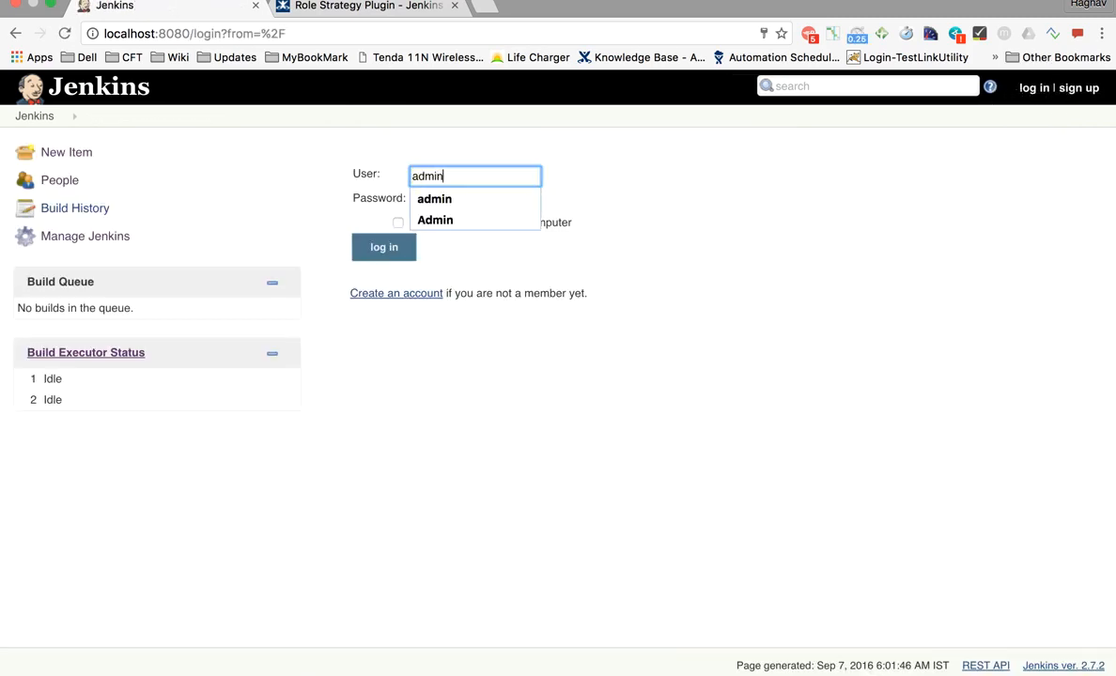
key(Tab)
click(375, 251)
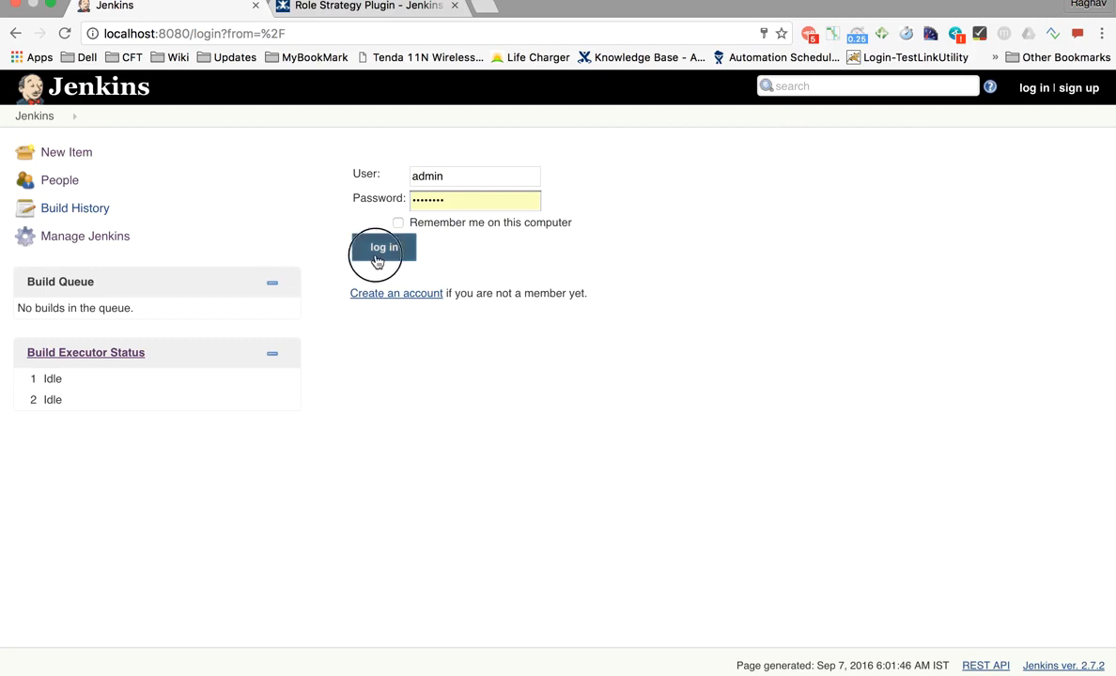
- In Configure Global Security, choose Role-Based Strategy authorization, then apply and save
click(75, 235)
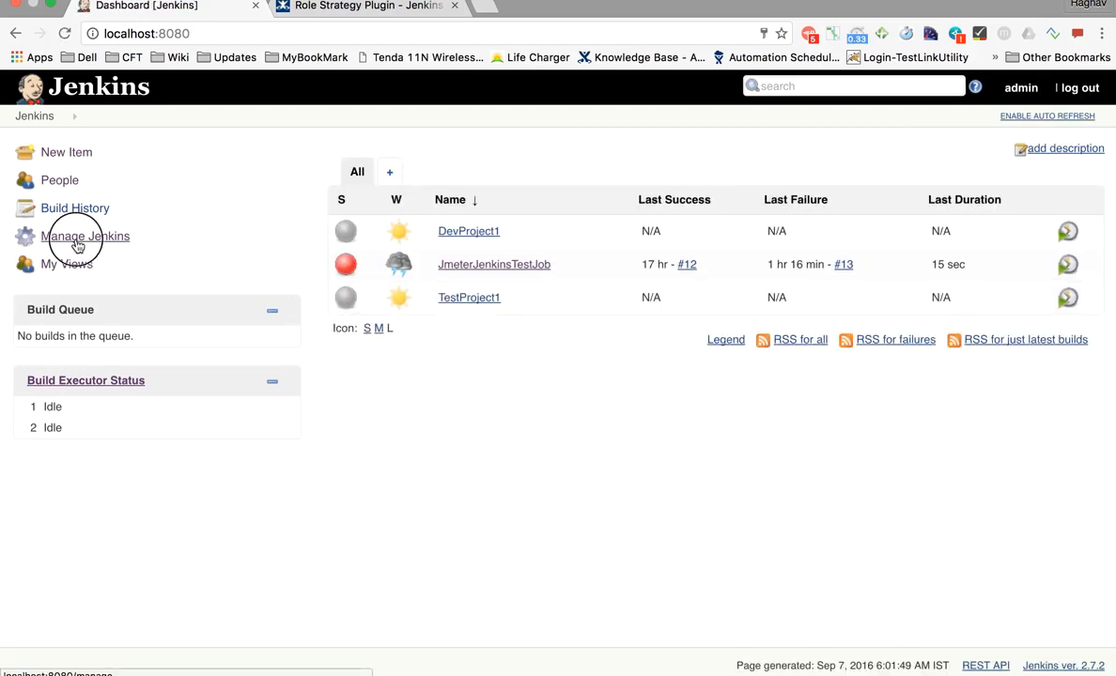
click(431, 282)
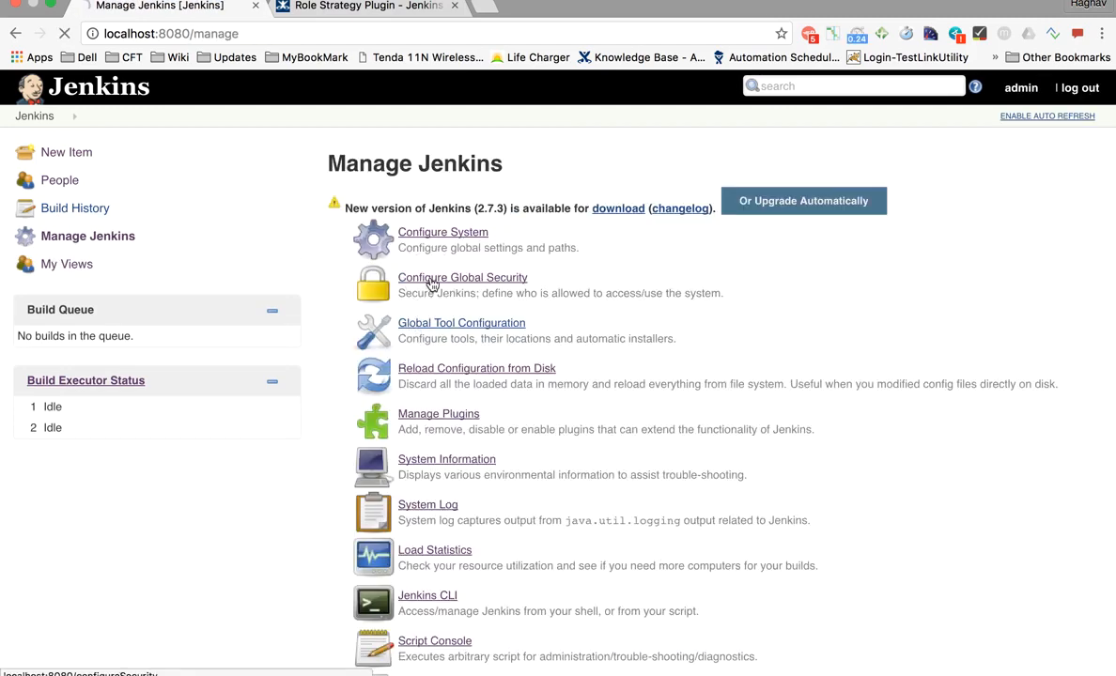
scroll(467, 382, down, 5)
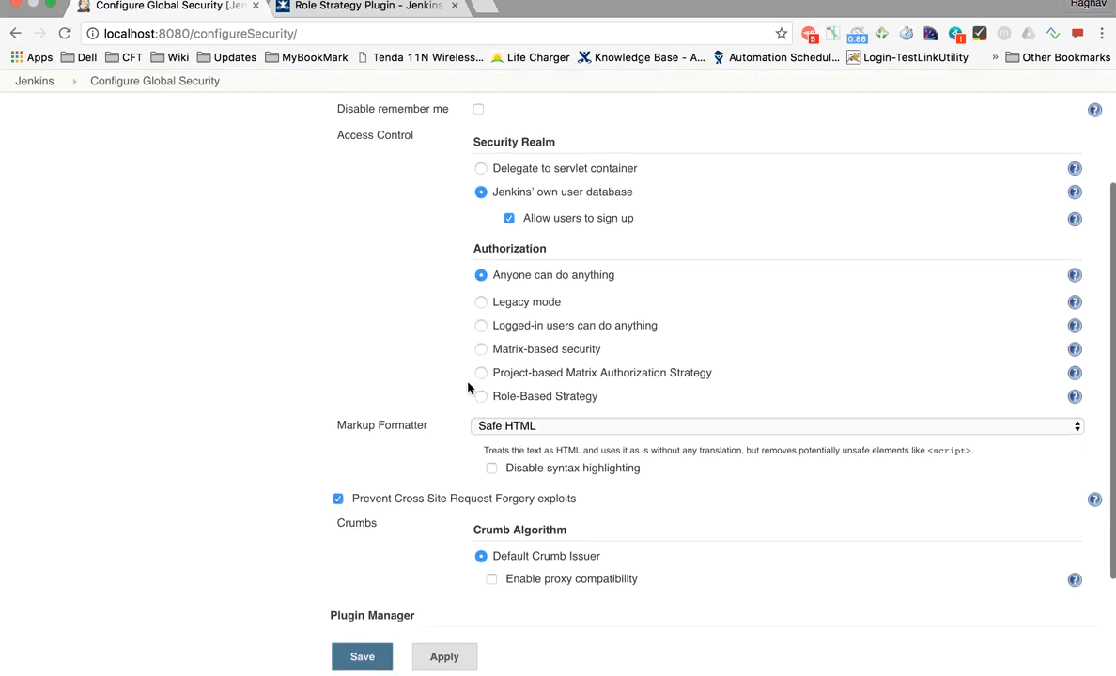
scroll(466, 388, up, 5)
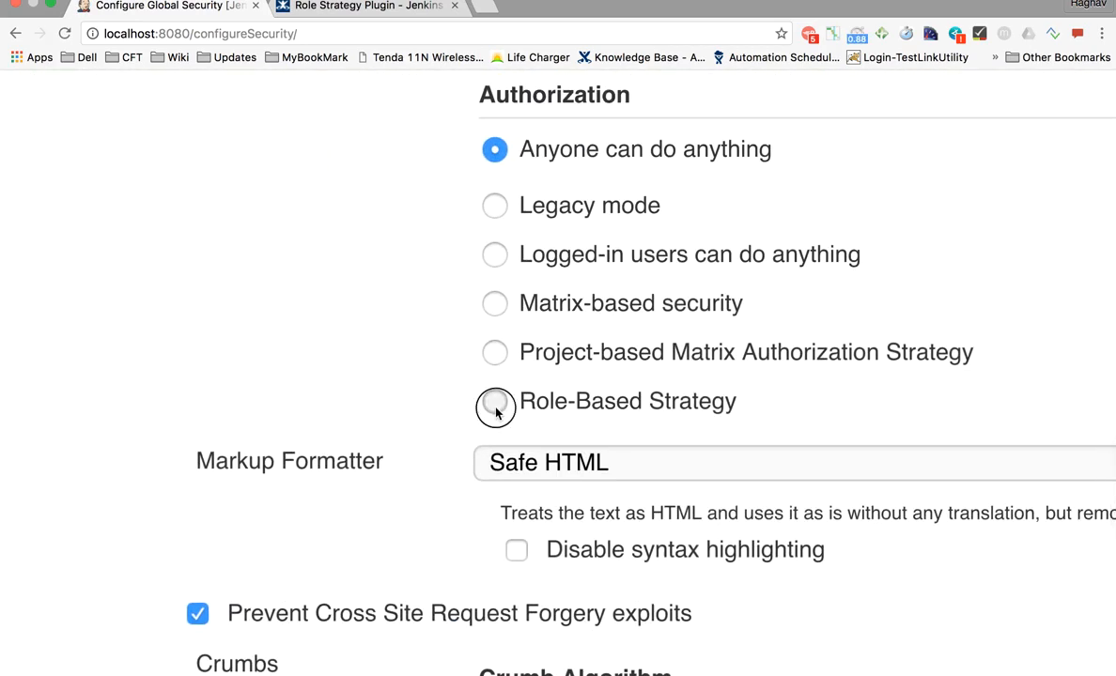
click(495, 402)
scroll(497, 411, down, 5)
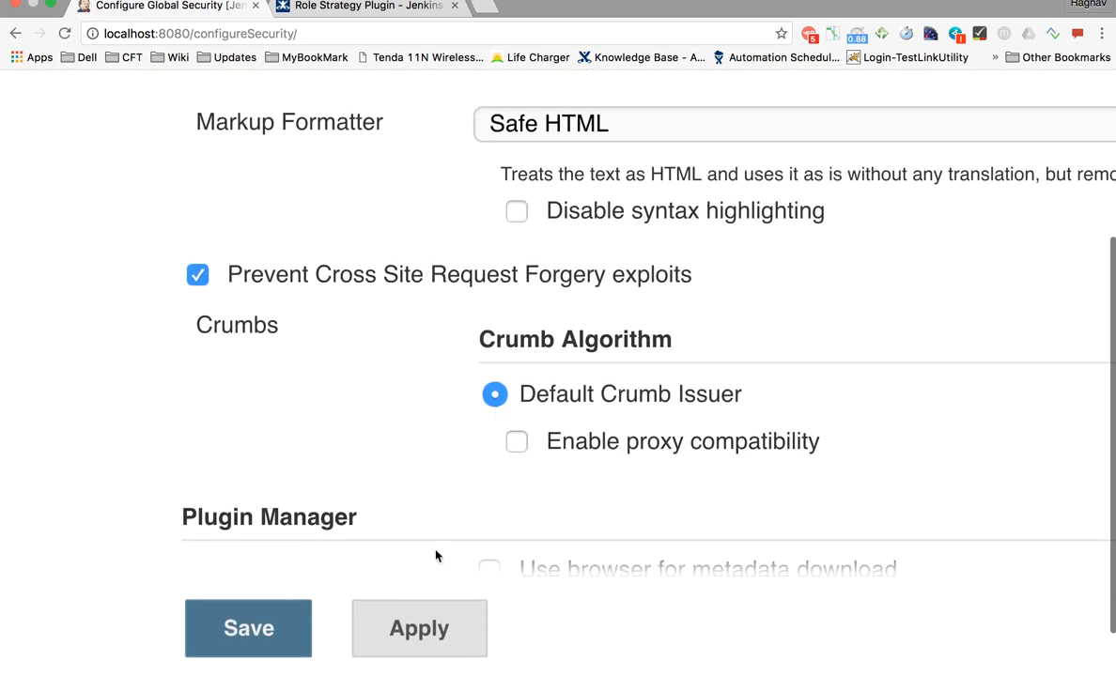
click(424, 627)
key(super+minus)
key(super+minus)
key(super+minus)
key(super+minus)
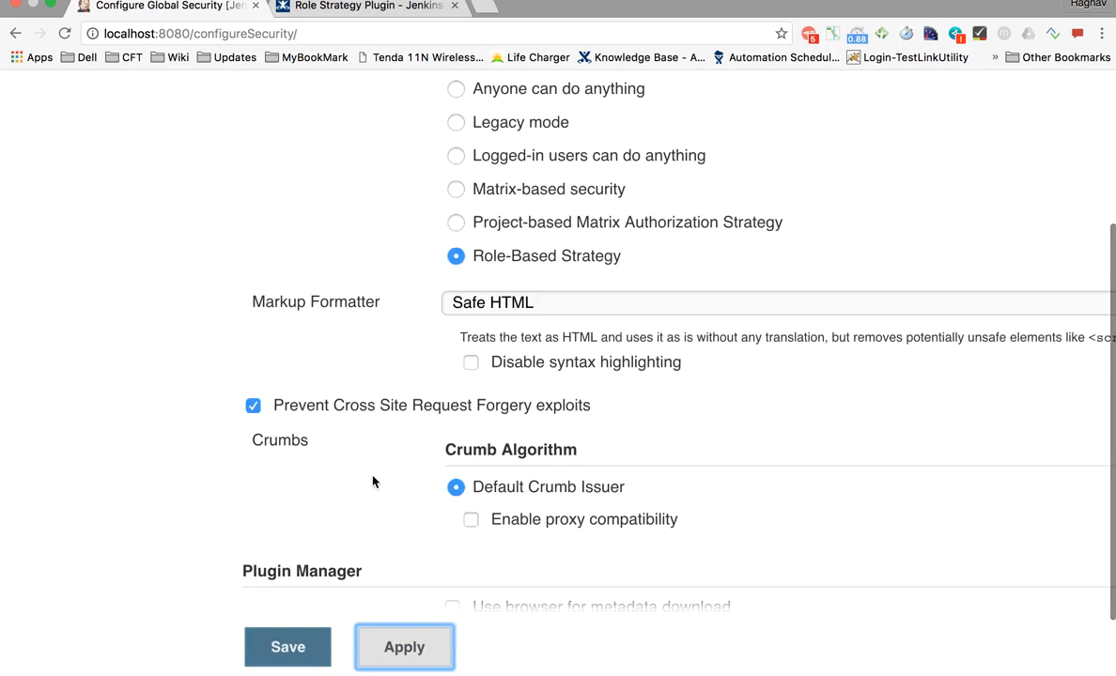
click(361, 657)
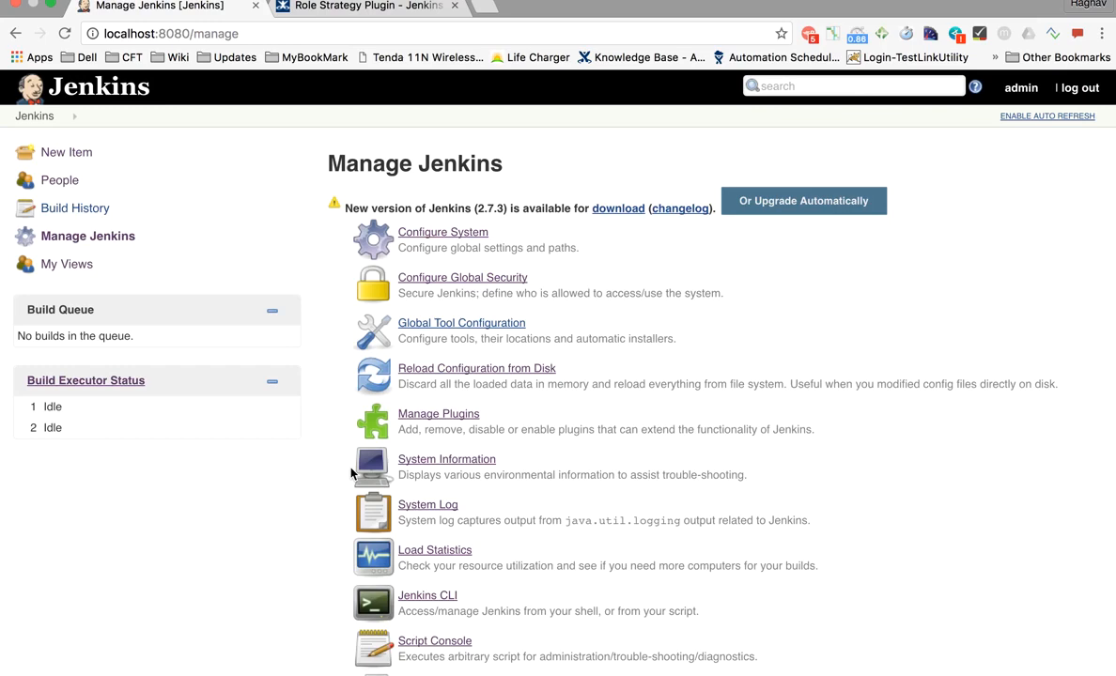
- Add the indented note 'Authorization -> Role Based Strategy' under Step 4
key(ctrl+Left)
text(r)
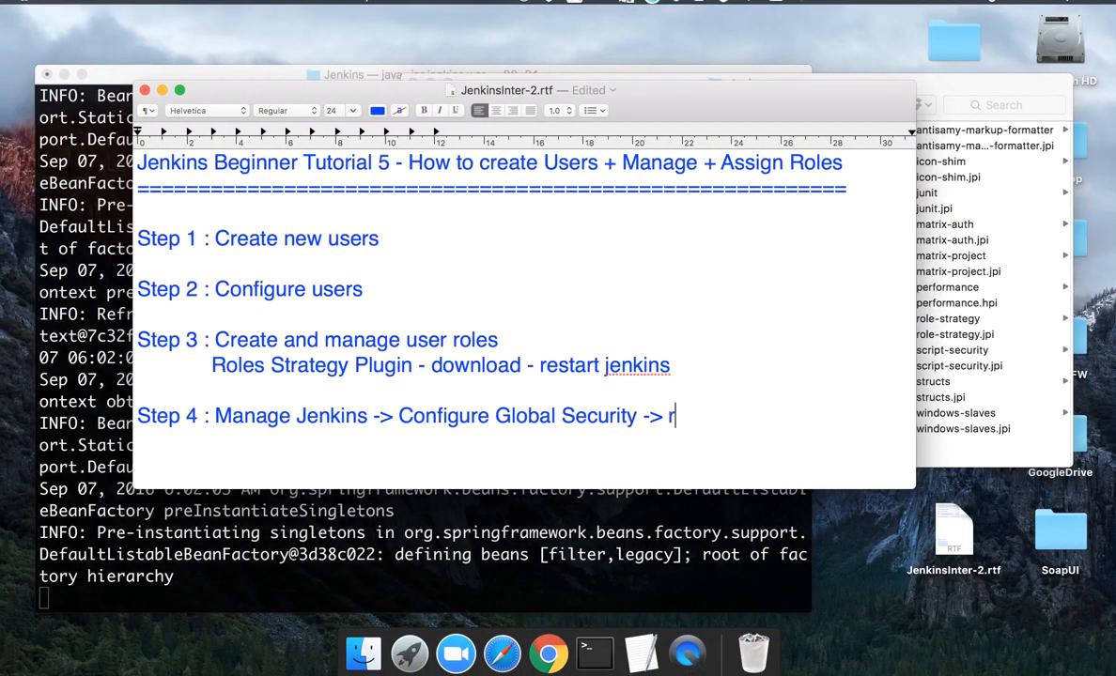
key(Tab)
key(Tab)
text(Authorization -> Role Based Strategy)
key(ctrl+Right)
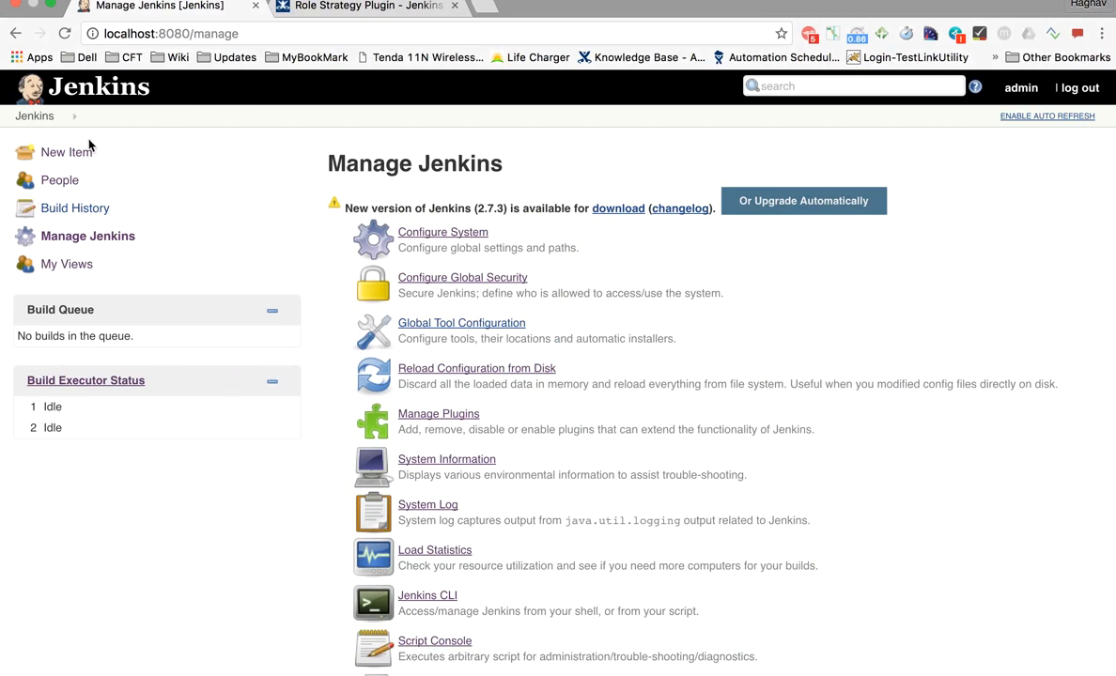
- Sign the administrator out and log in as User1 with its password
click(1080, 88)
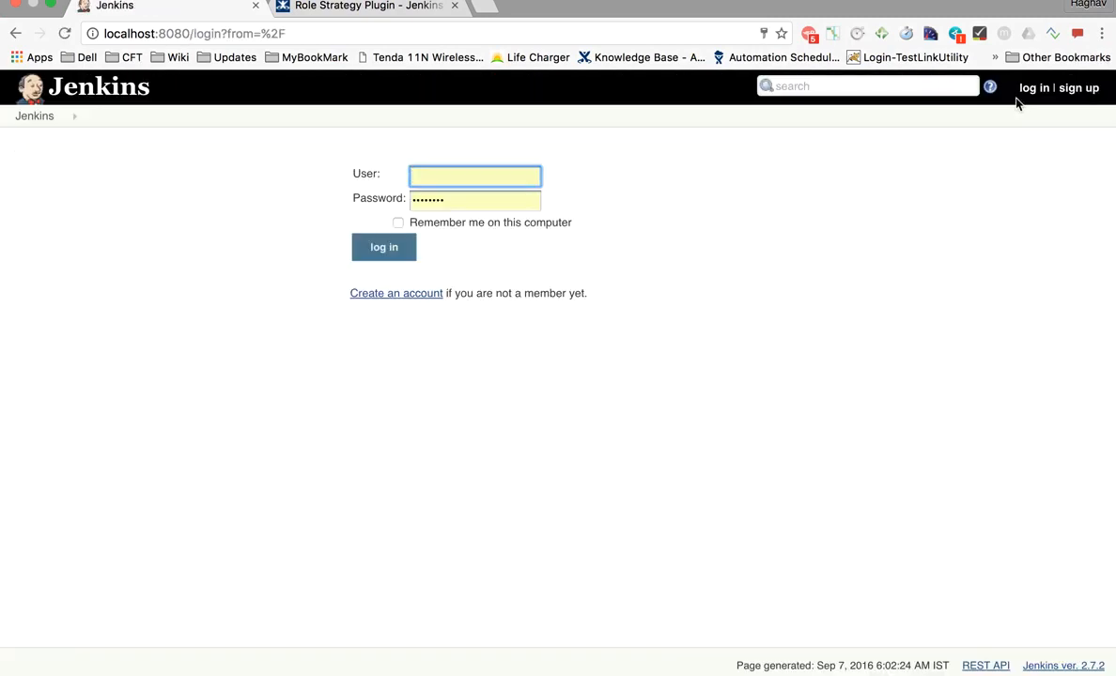
click(527, 167)
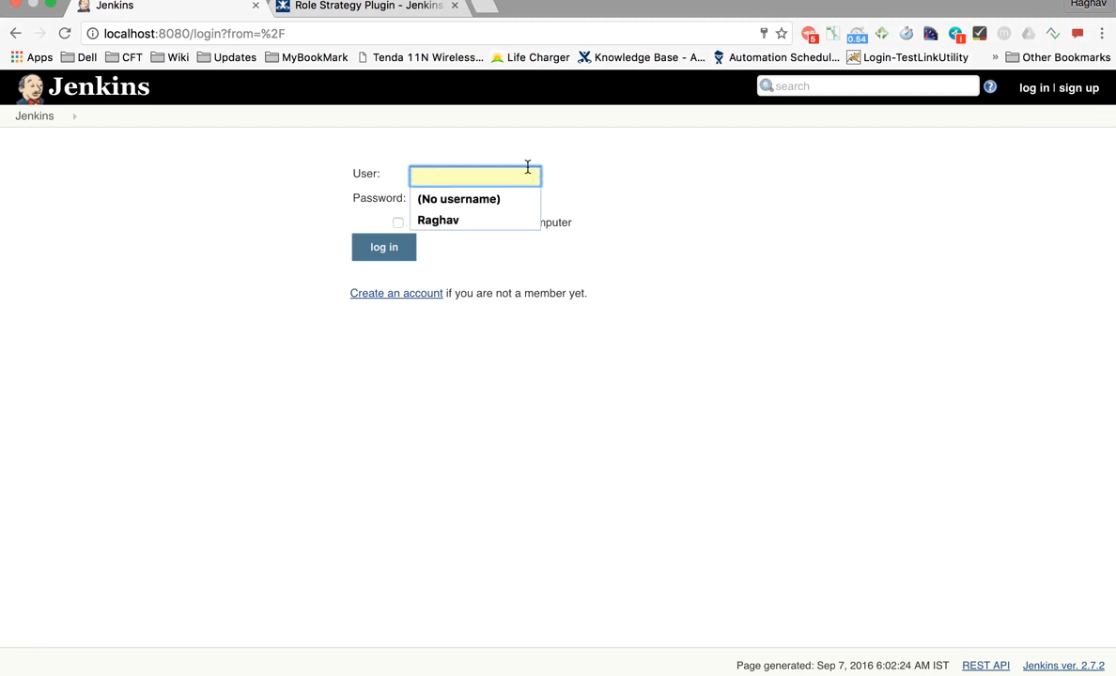
text(User)
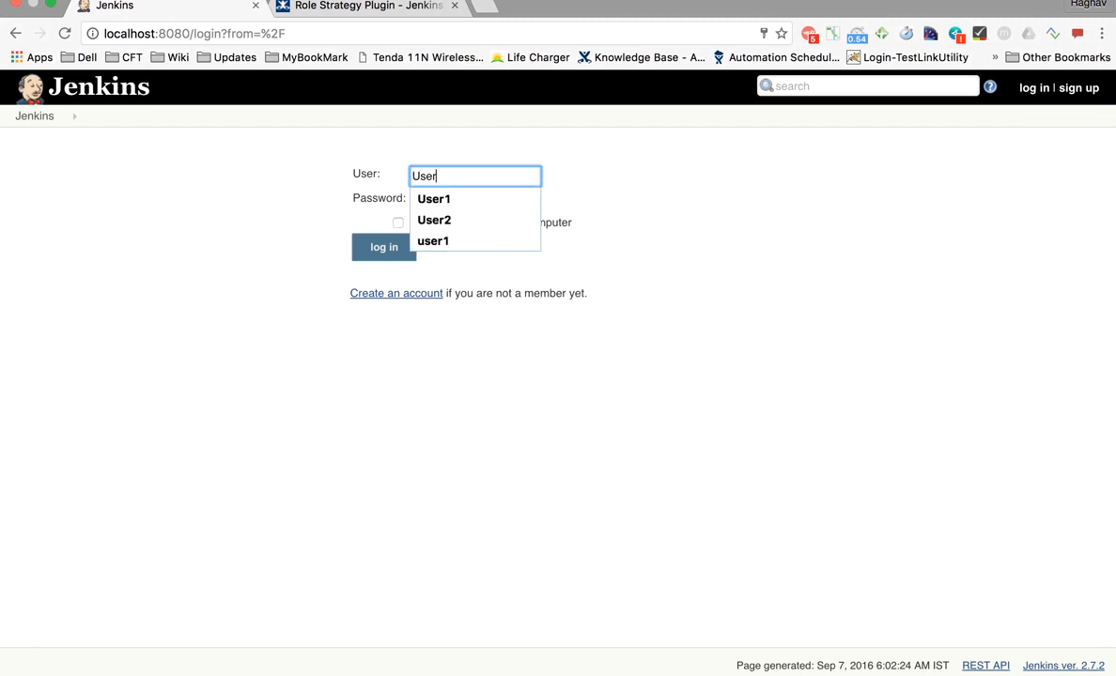
text(1)
key(Tab)
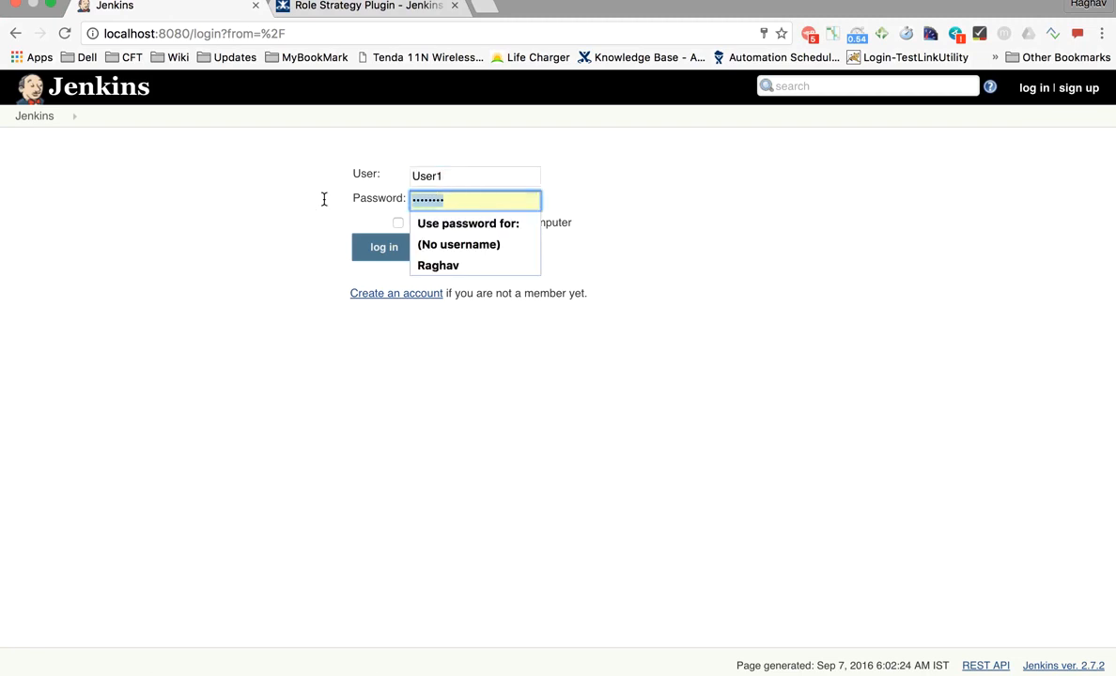
text(u)
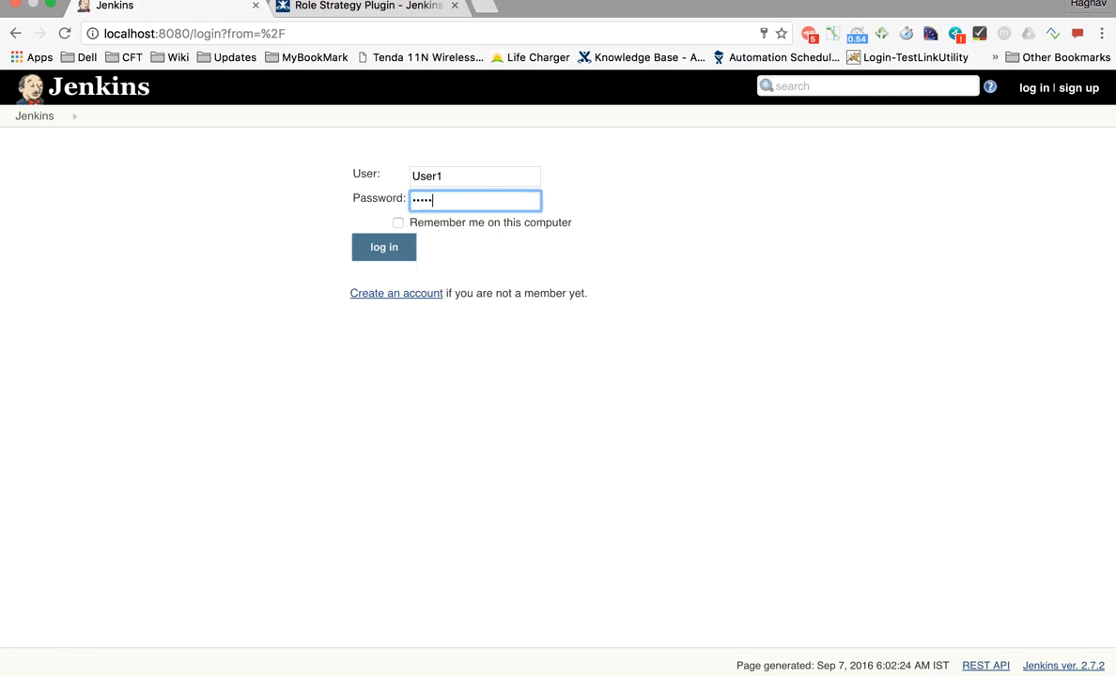
click(364, 256)
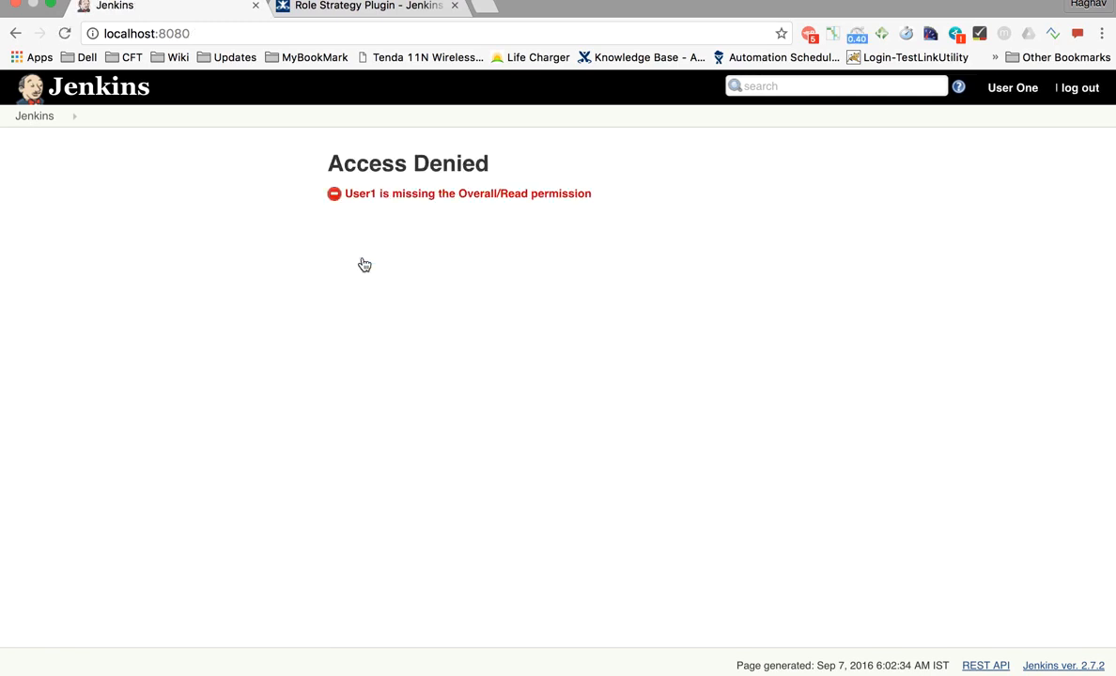
- Zoom in on the Access Denied message about missing Overall/Read, then reset the zoom
key(super+equal)
key(super+equal)
key(super+equal)
key(super+equal)
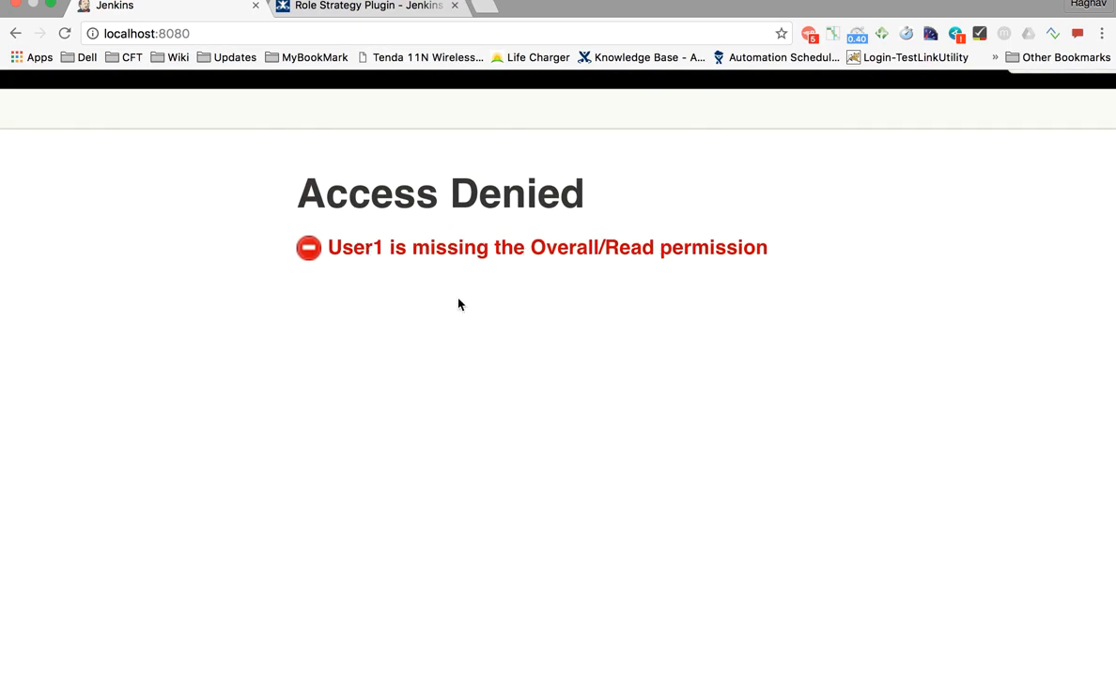
key(super+0)
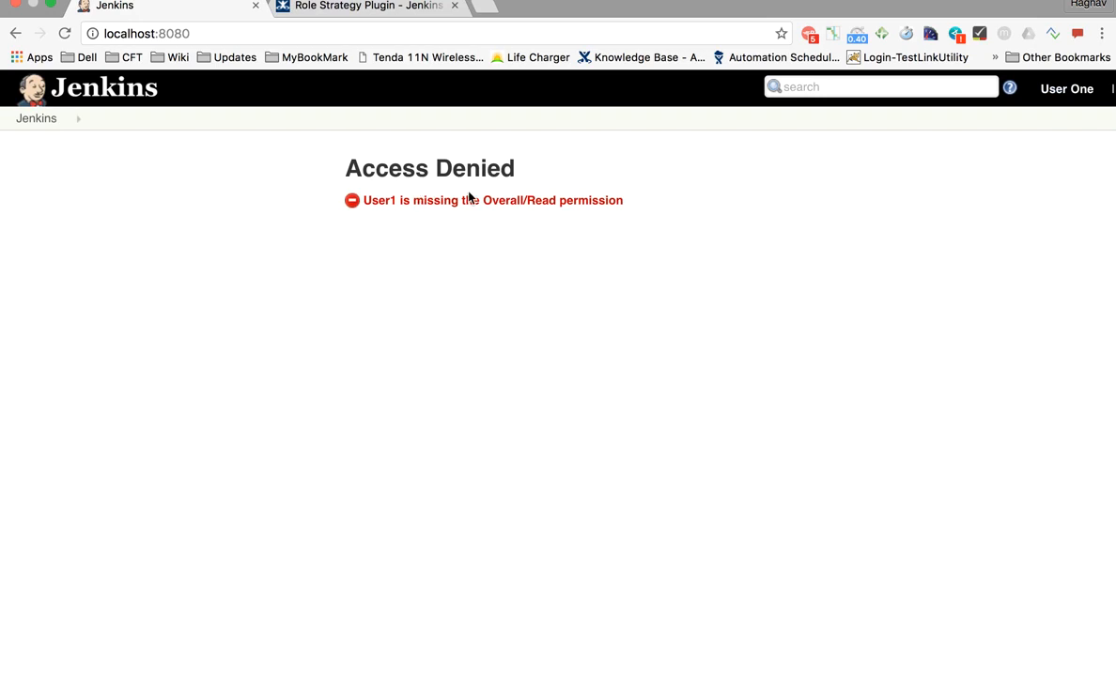
scroll(1014, 150, right, 3)
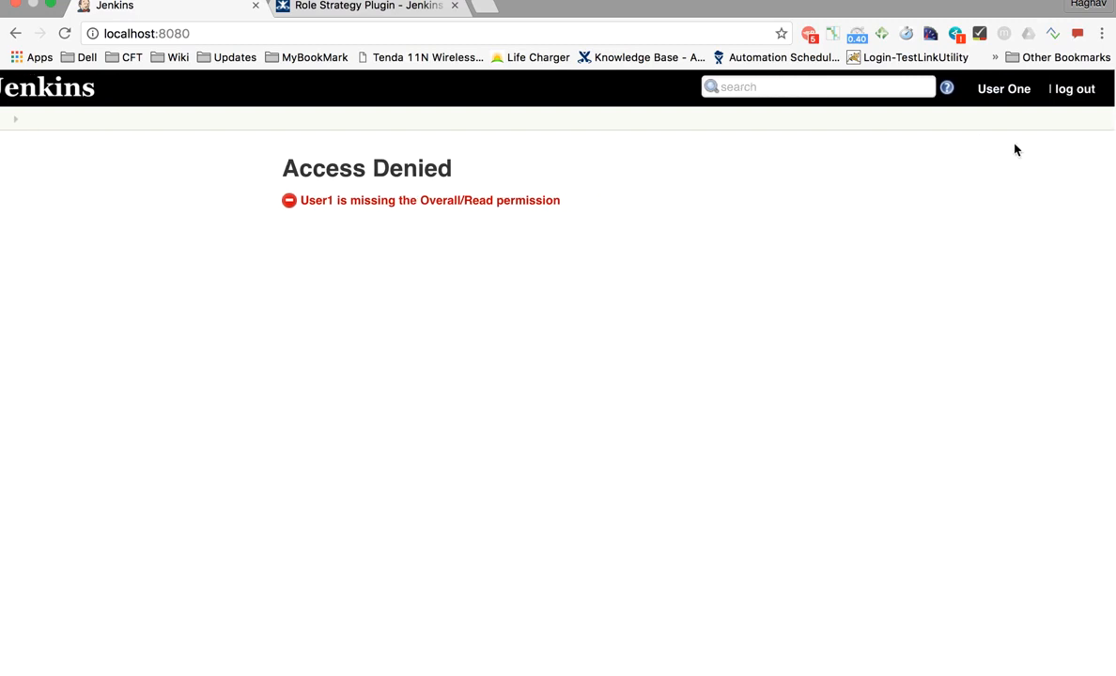
- Sign User1 out and log back in as admin
click(1076, 90)
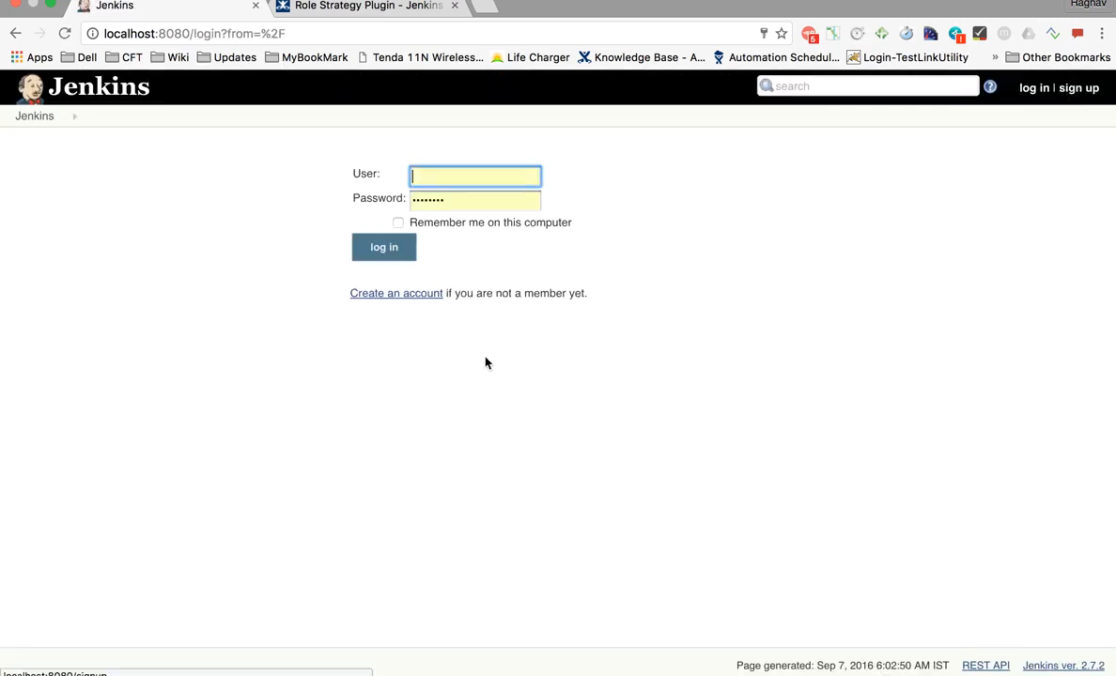
text(admin)
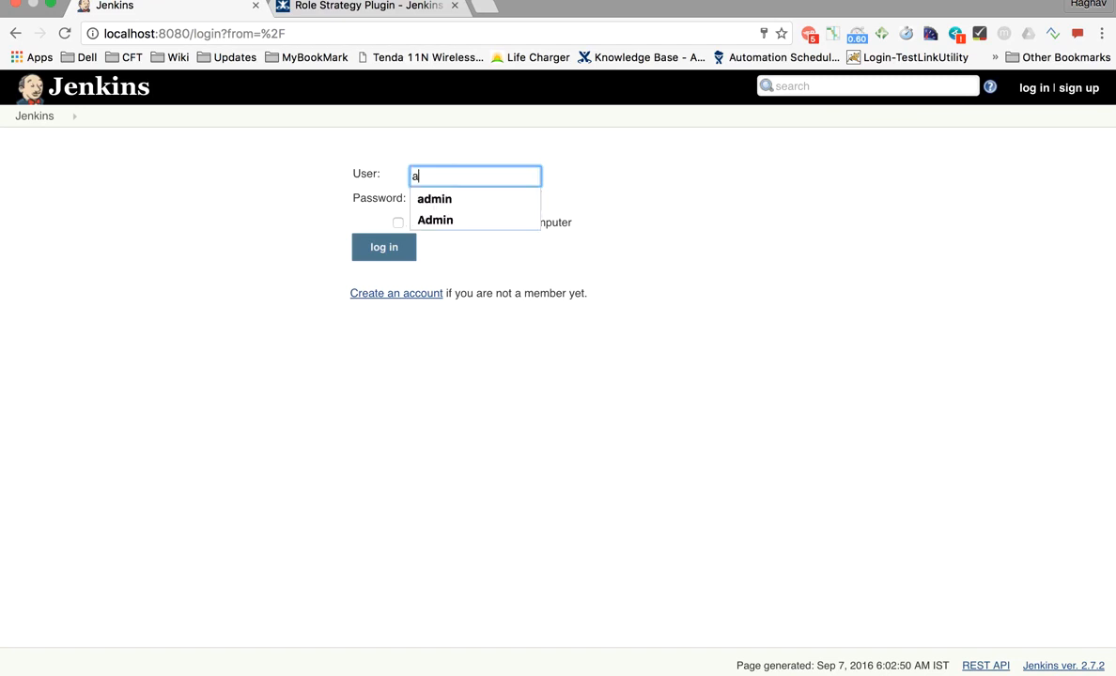
key(Return)
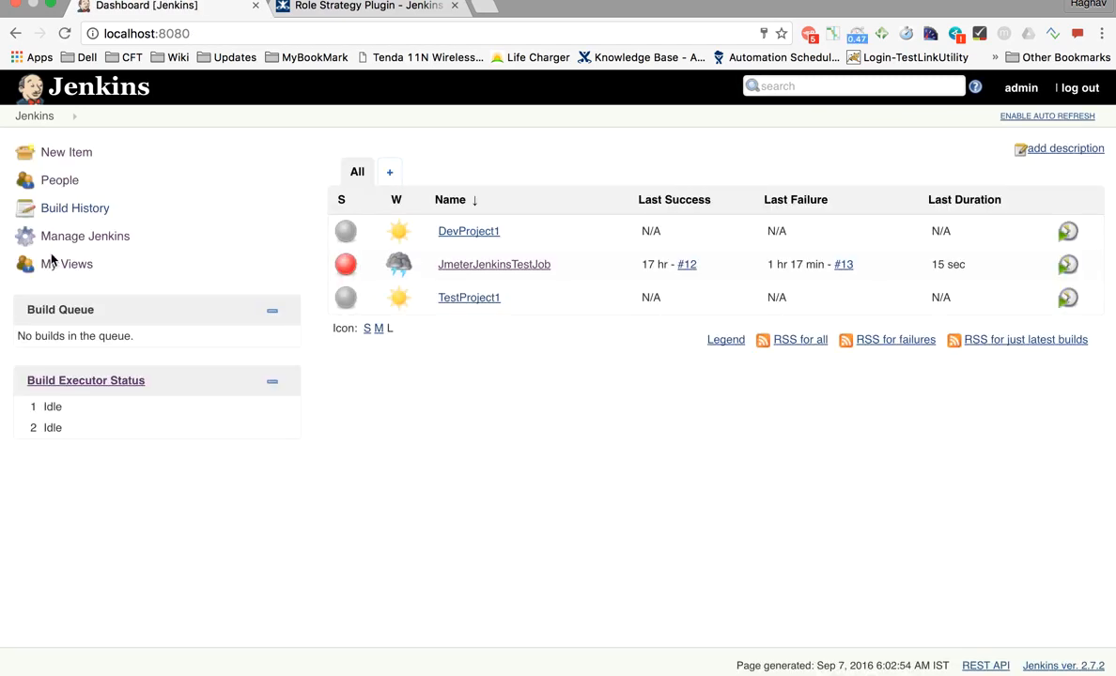
- Open Manage Jenkins and locate the Manage and Assign Roles option
scroll(70, 248, up, 5)
scroll(69, 248, down, 5)
click(88, 233)
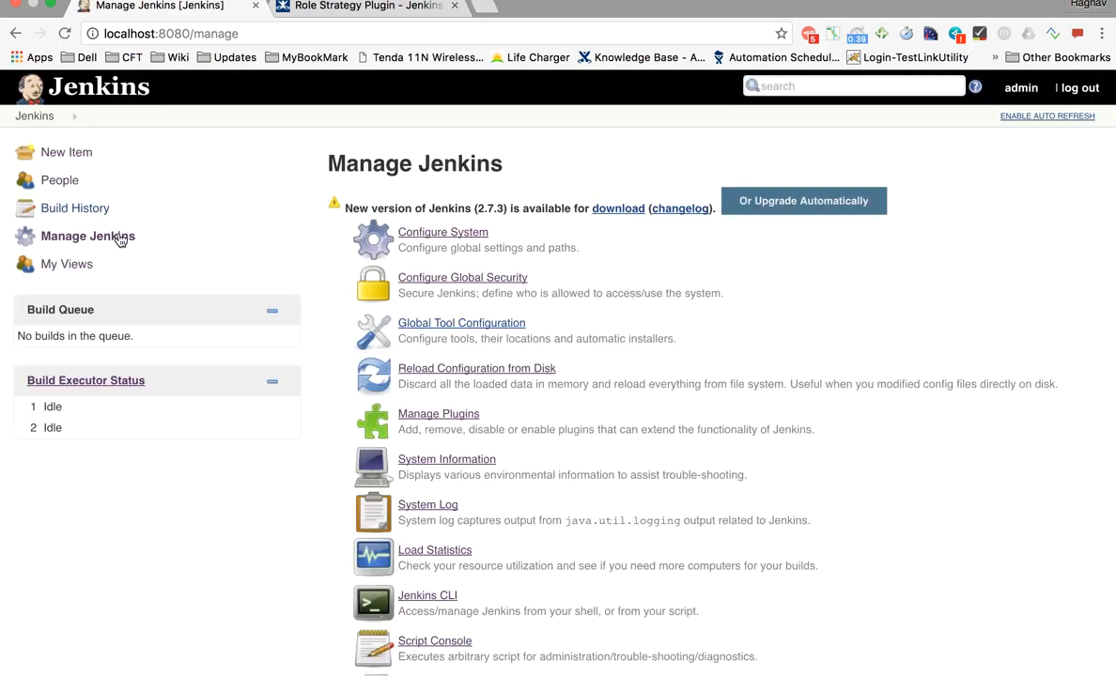
scroll(461, 404, down, 10)
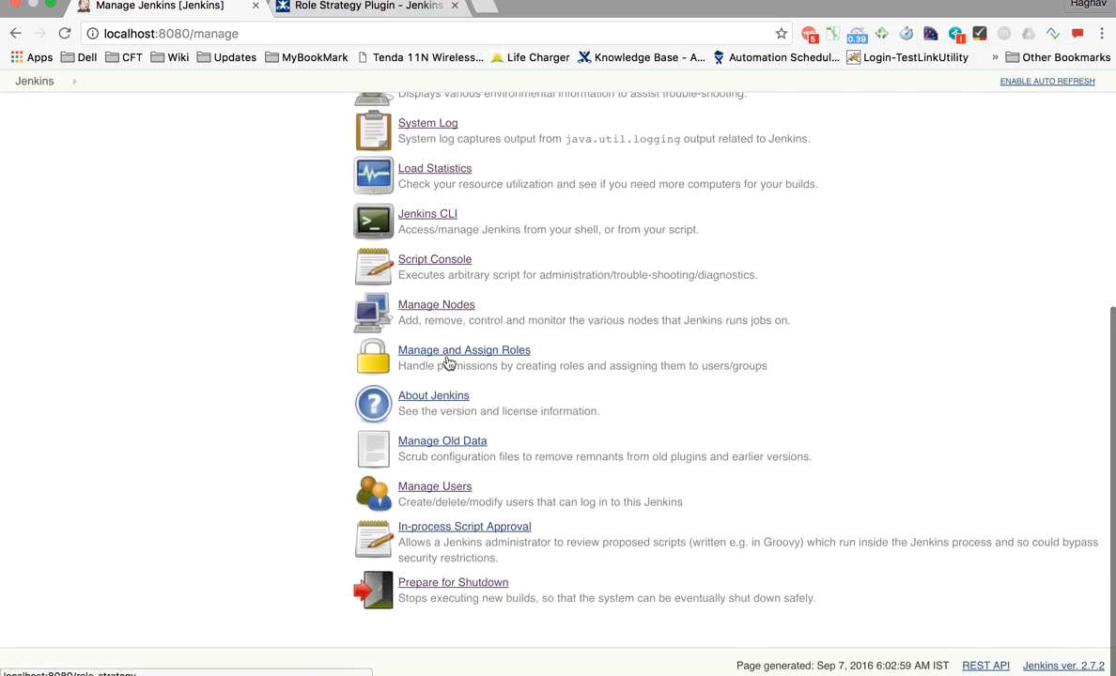
scroll(448, 363, up, 5)
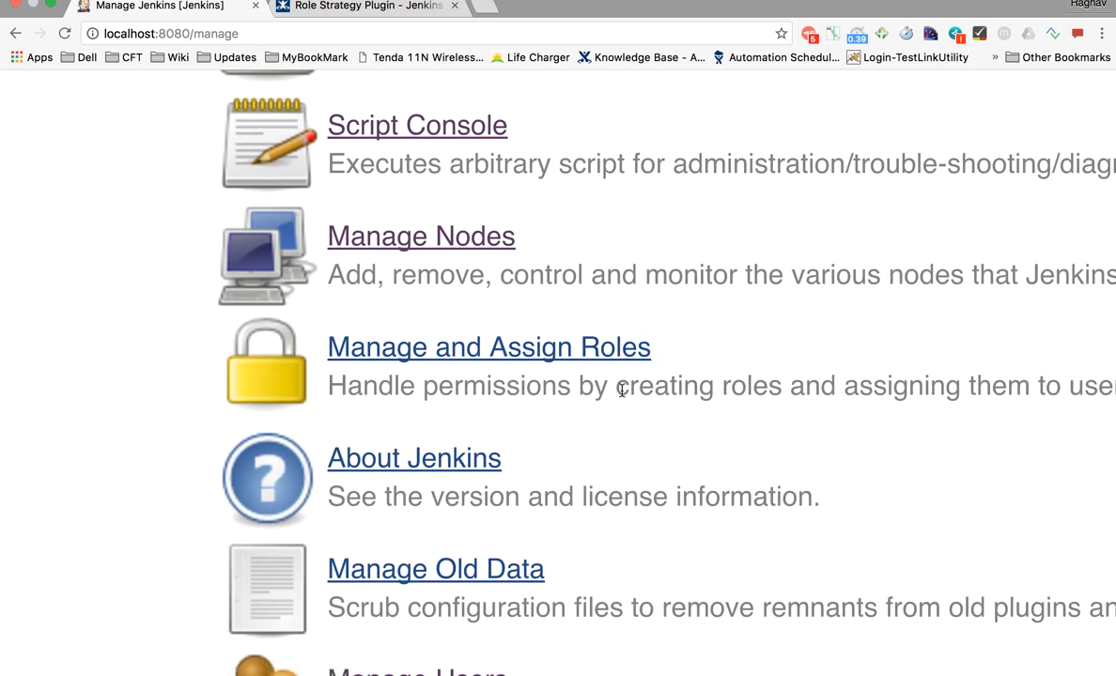
- Check 'Role Based Strategy' in the TextEdit notes, then open Manage and Assign Roles in Jenkins
key(ctrl+Left)
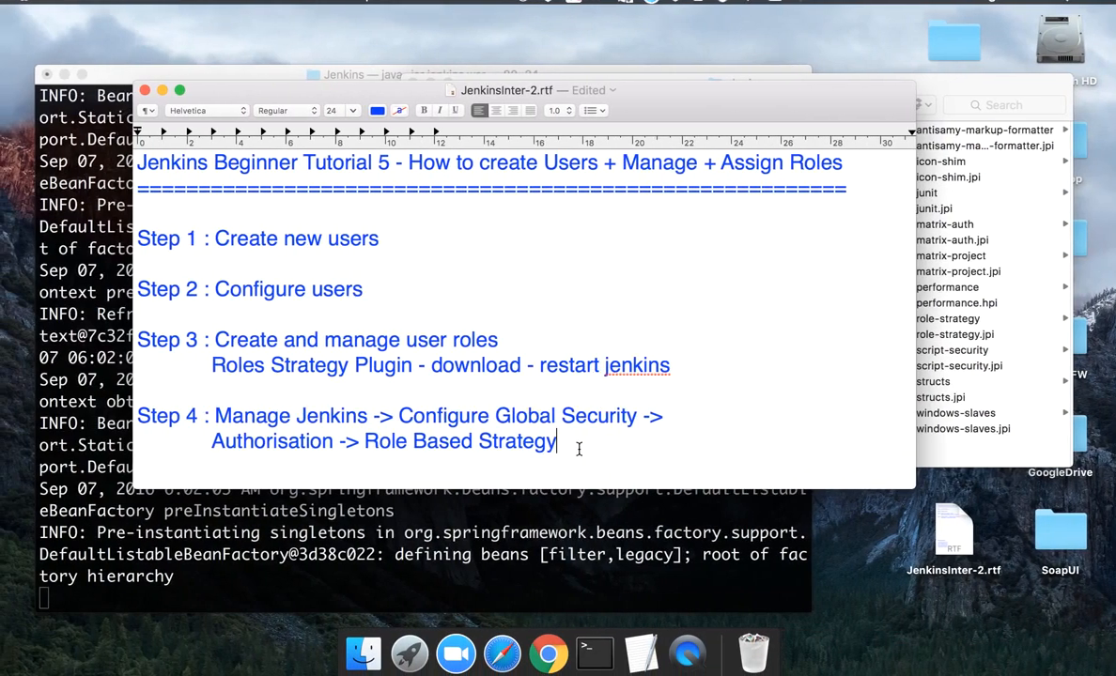
drag(550, 458, 361, 432)
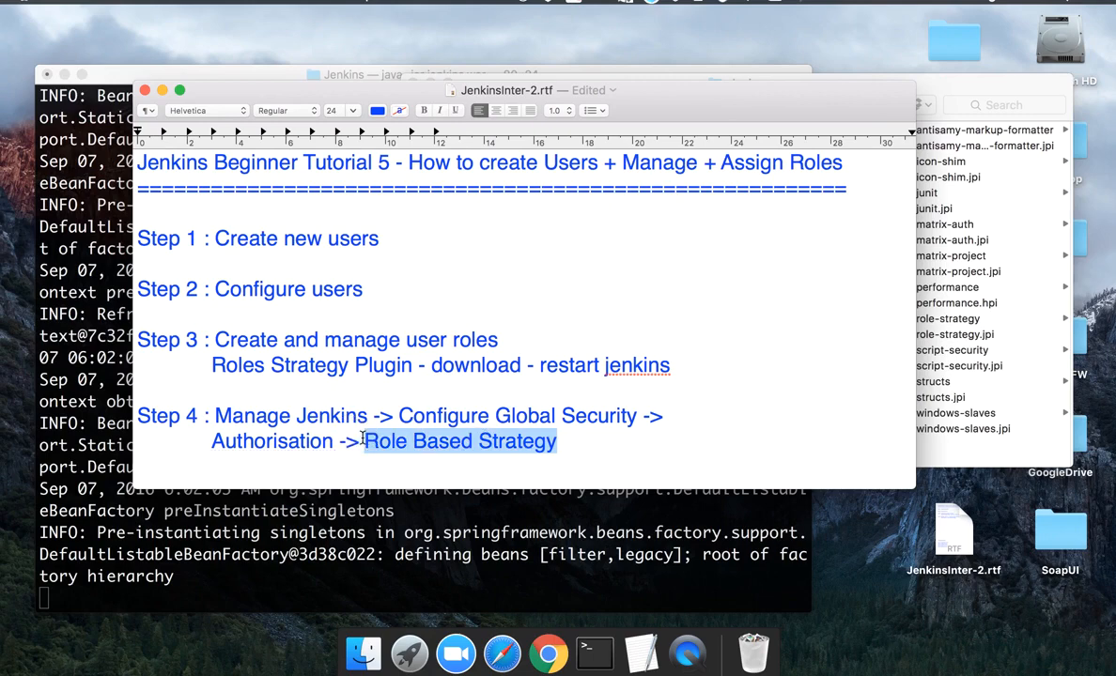
key(ctrl+Right)
click(441, 355)
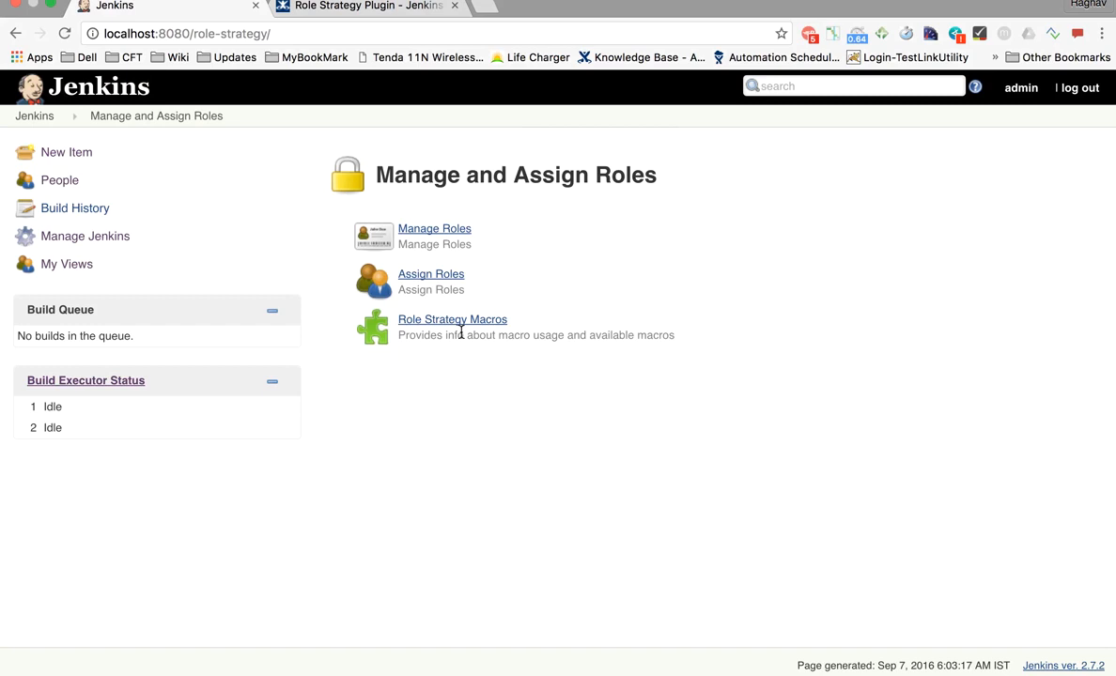
- Open Manage Roles and point out the Global, Project and Slave roles sections
click(447, 234)
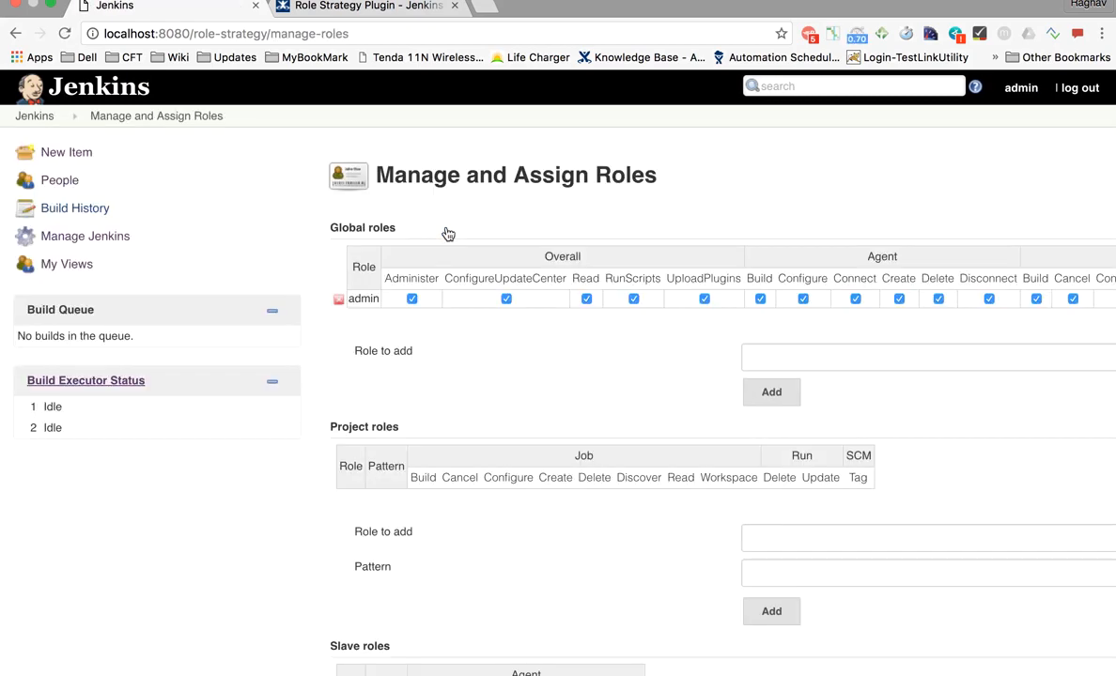
scroll(451, 353, right, 3)
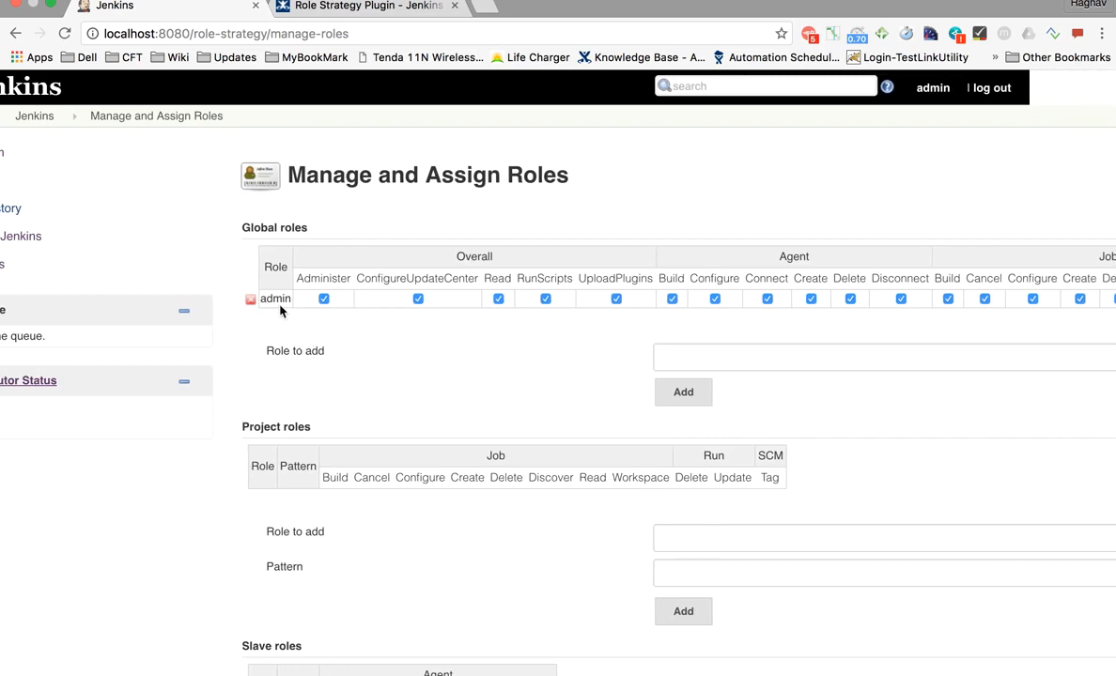
scroll(307, 405, down, 1)
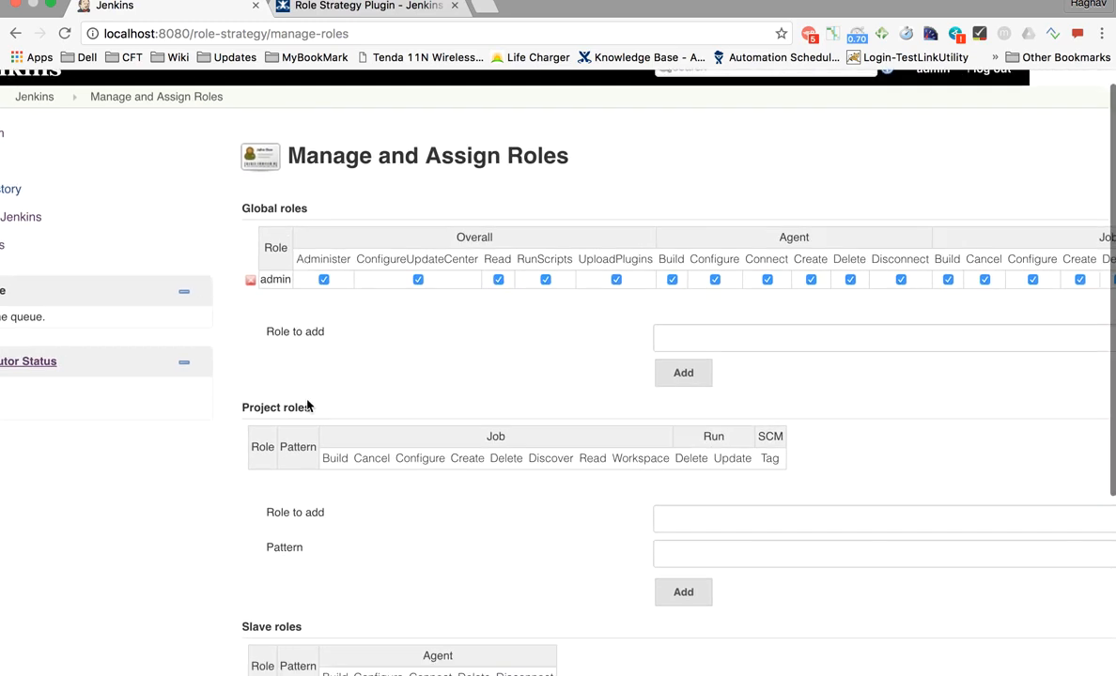
drag(224, 208, 311, 205)
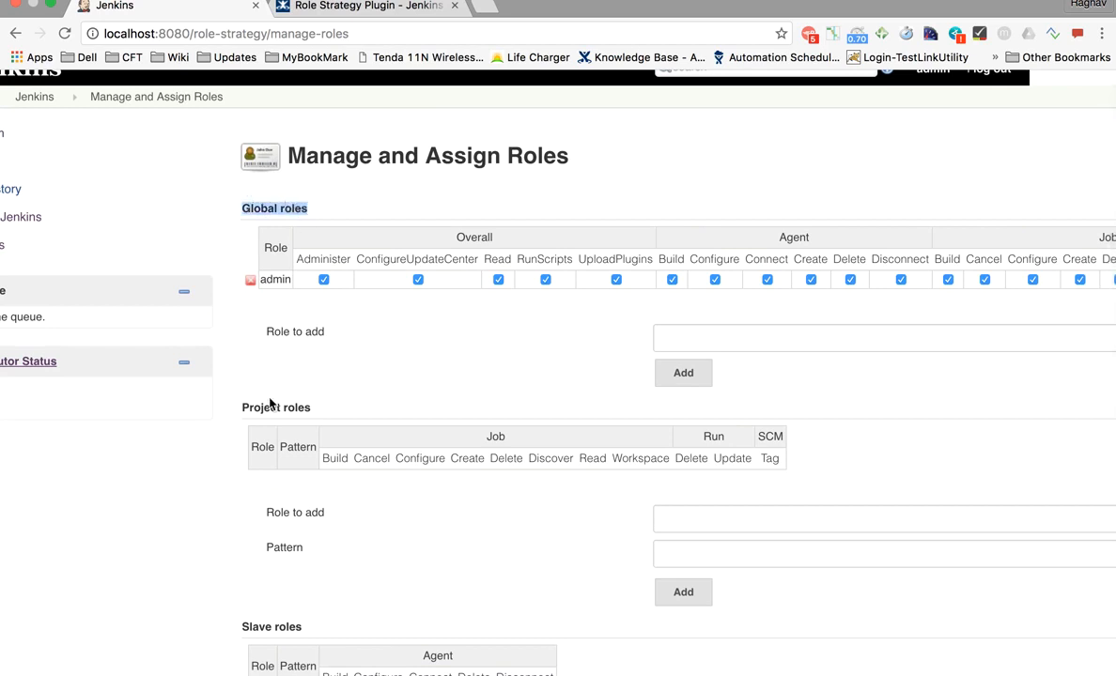
drag(238, 406, 331, 406)
scroll(331, 410, down, 4)
drag(246, 449, 324, 443)
scroll(348, 449, up, 3)
scroll(346, 408, up, 1)
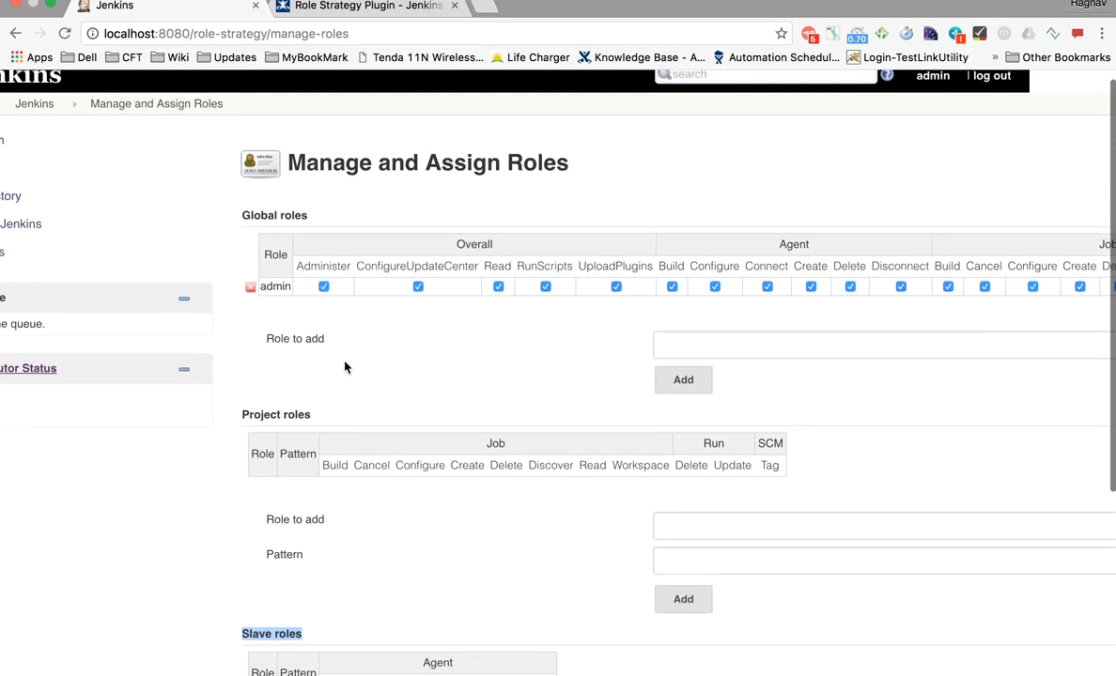
drag(231, 218, 323, 217)
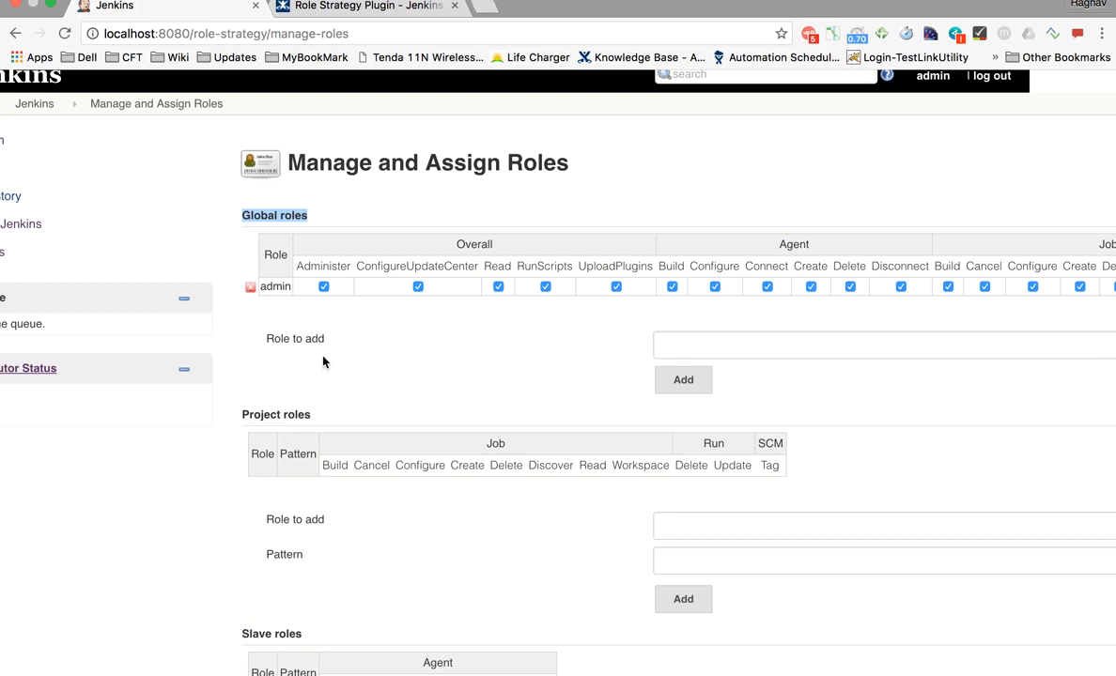
- Add a new global role named 'employee'
click(668, 344)
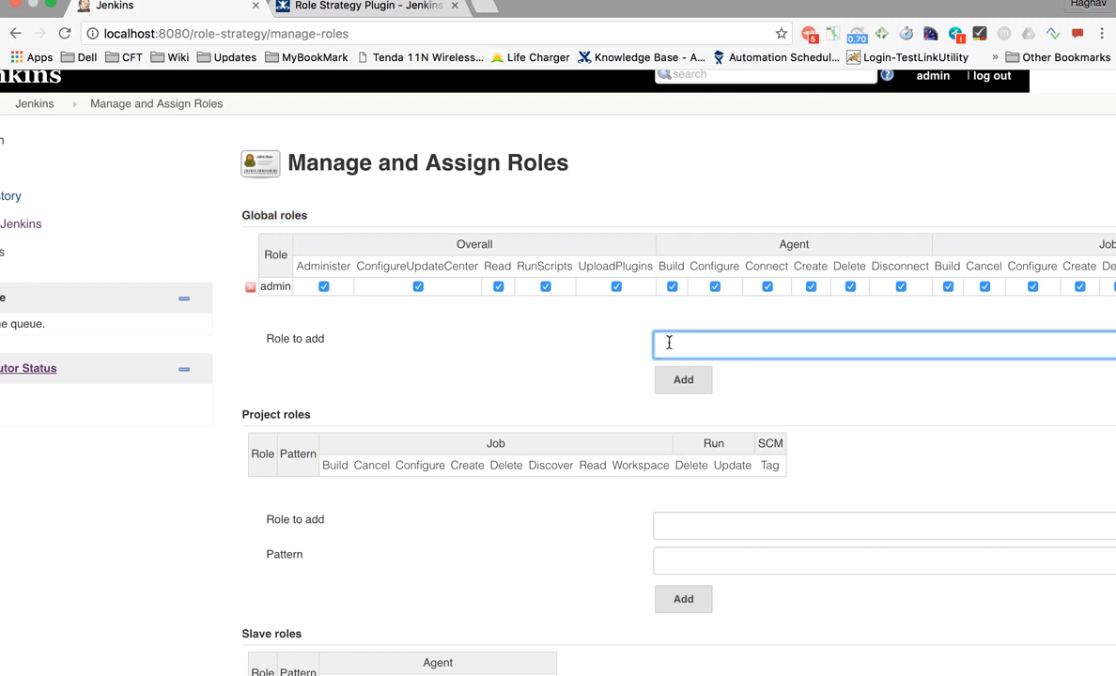
text(employee)
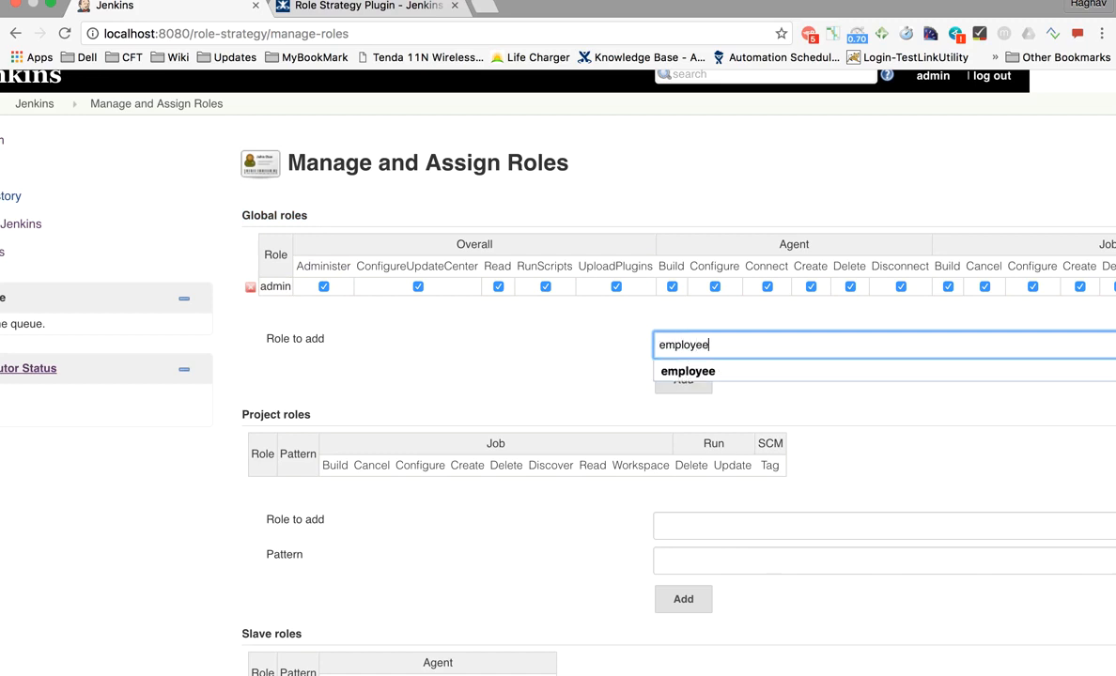
click(511, 355)
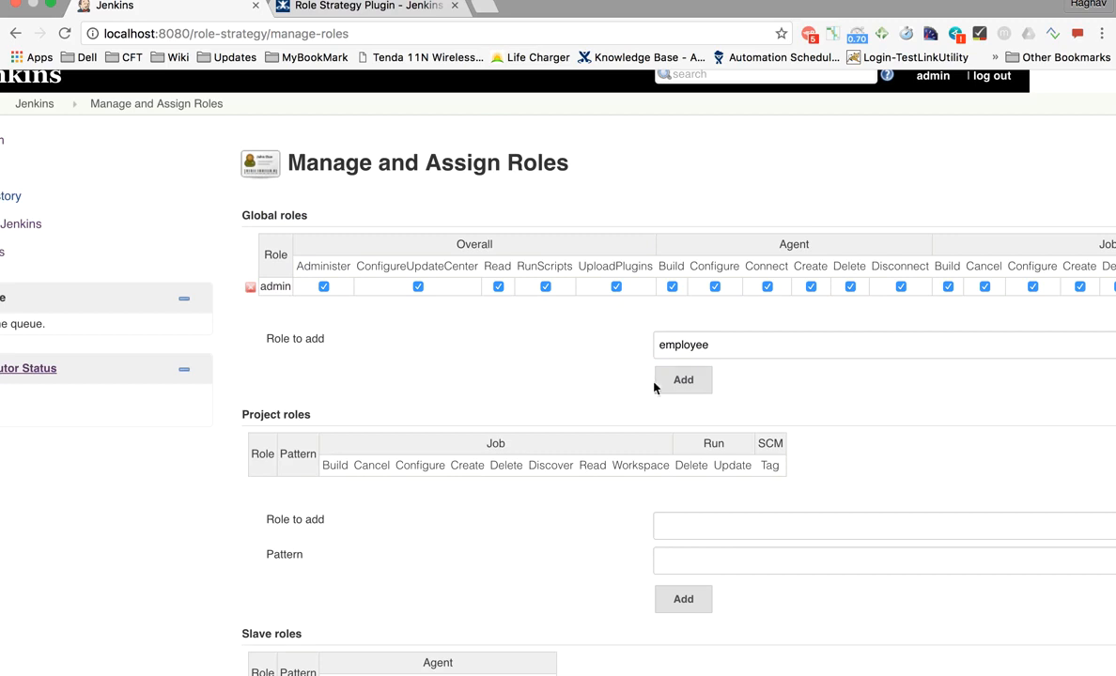
click(683, 390)
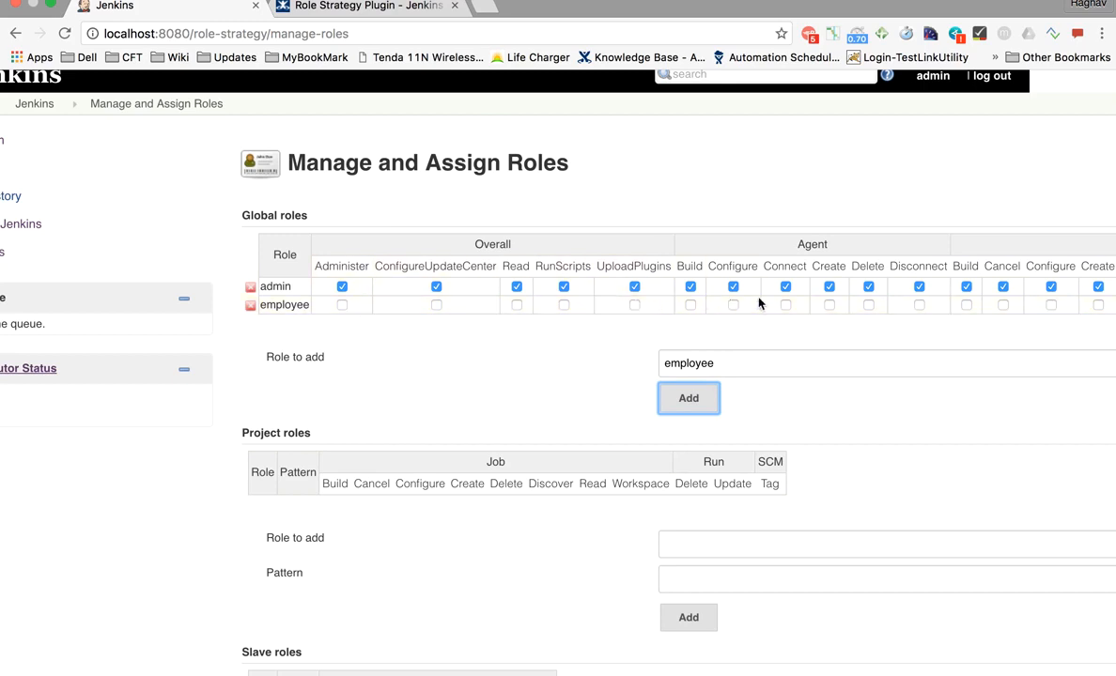
- Grant employee Overall Read plus View Configure, Create and Delete, and apply
click(516, 304)
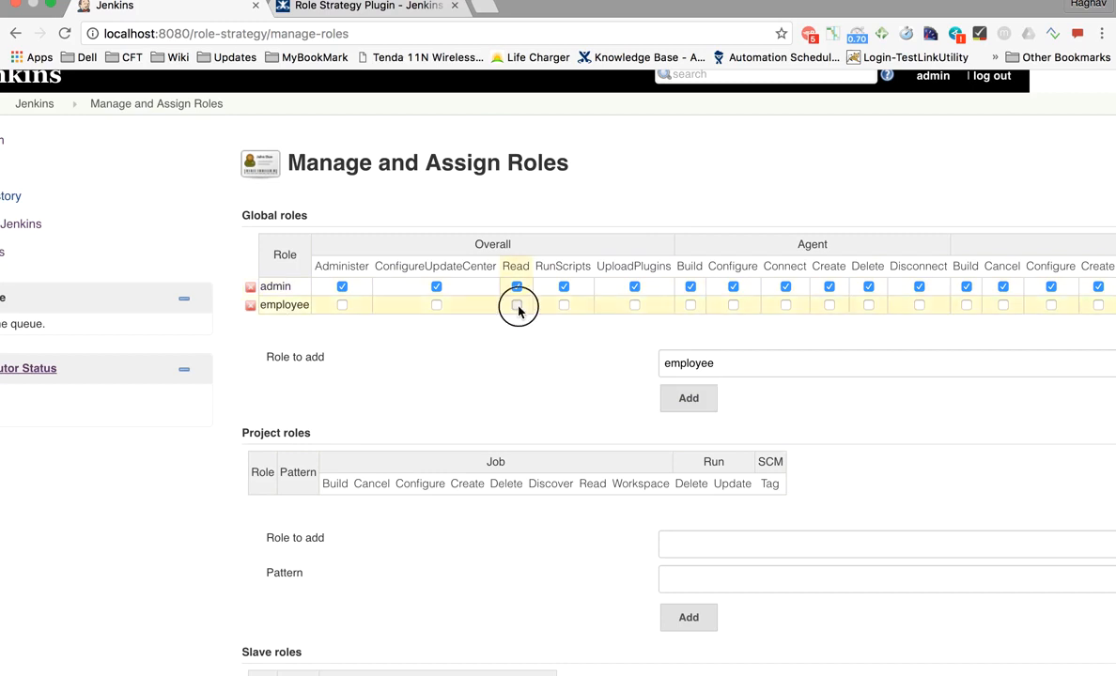
scroll(524, 329, right, 10)
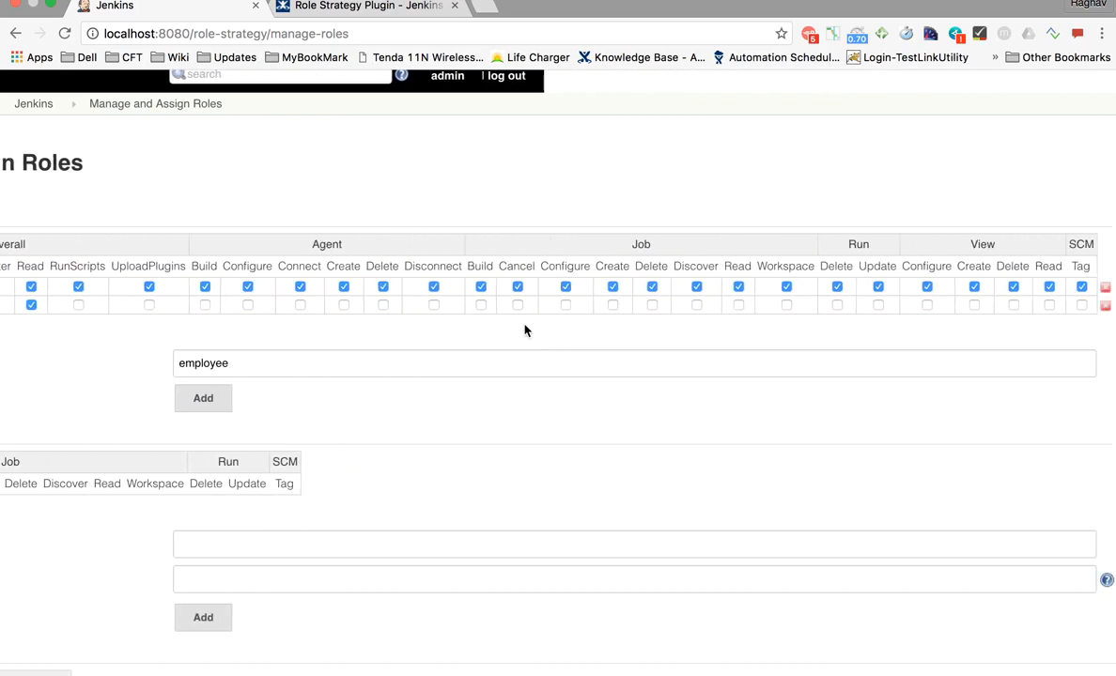
click(928, 304)
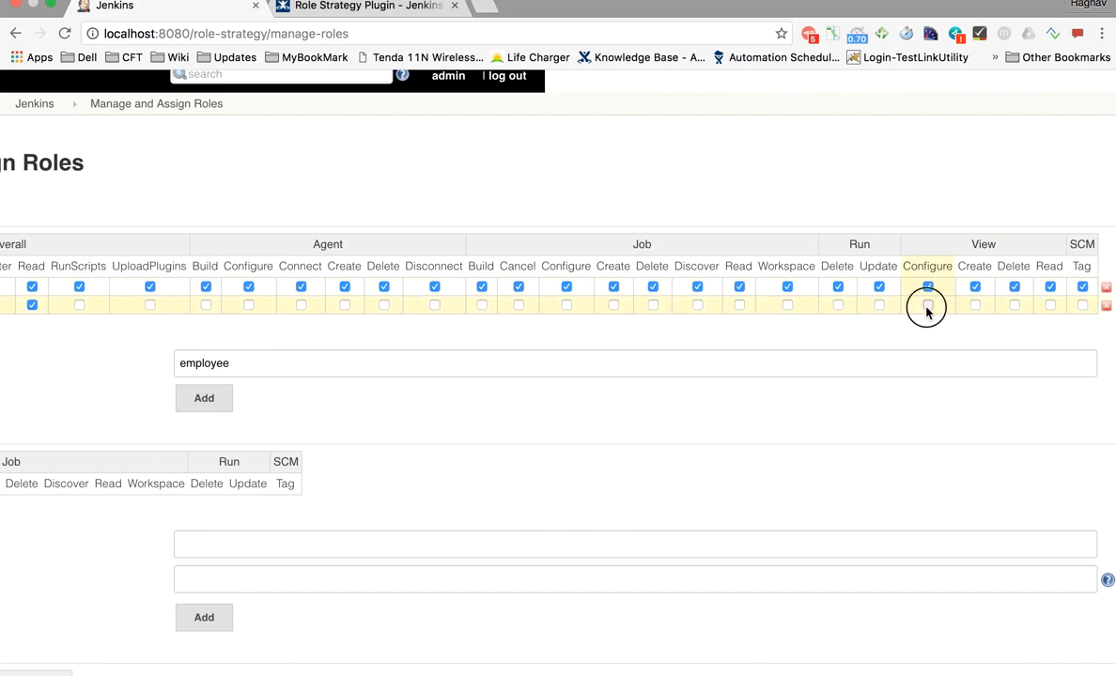
click(974, 304)
click(1010, 304)
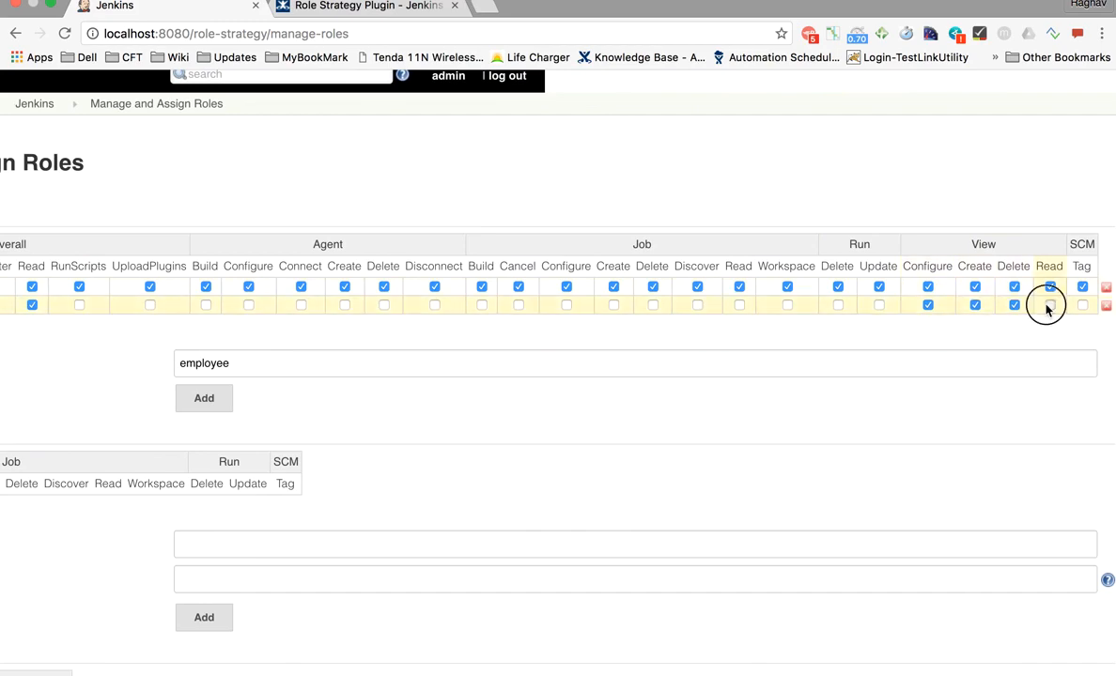
scroll(678, 376, left, 10)
scroll(677, 370, down, 5)
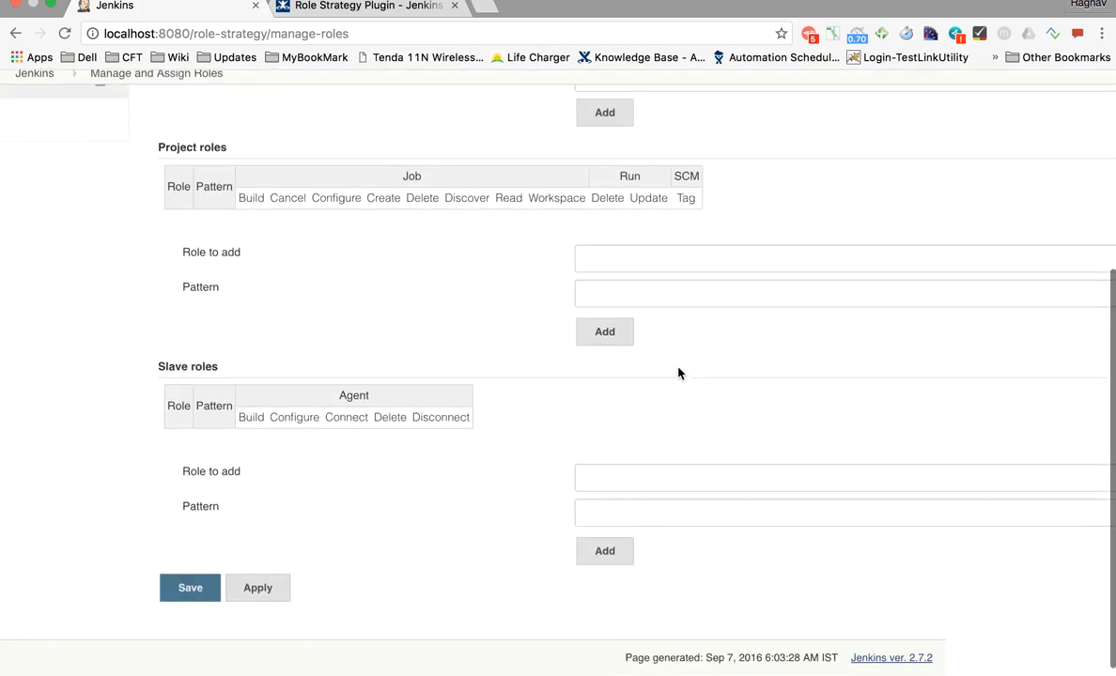
click(269, 598)
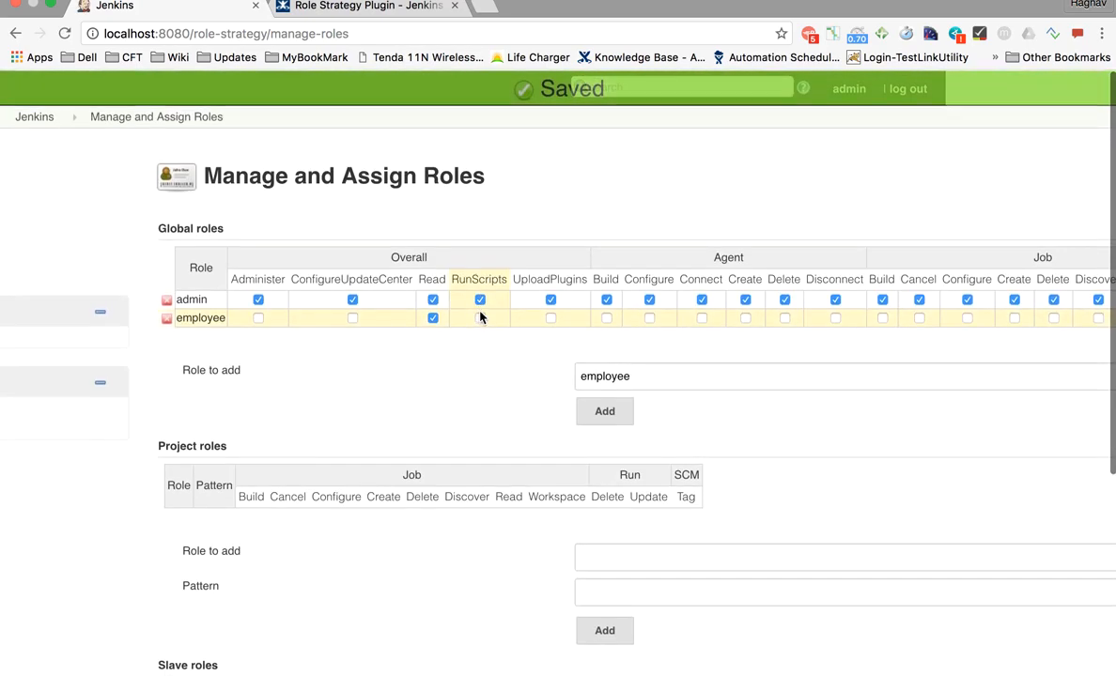
- Point out the Project roles section below
scroll(310, 454, down, 3)
drag(221, 302, 143, 301)
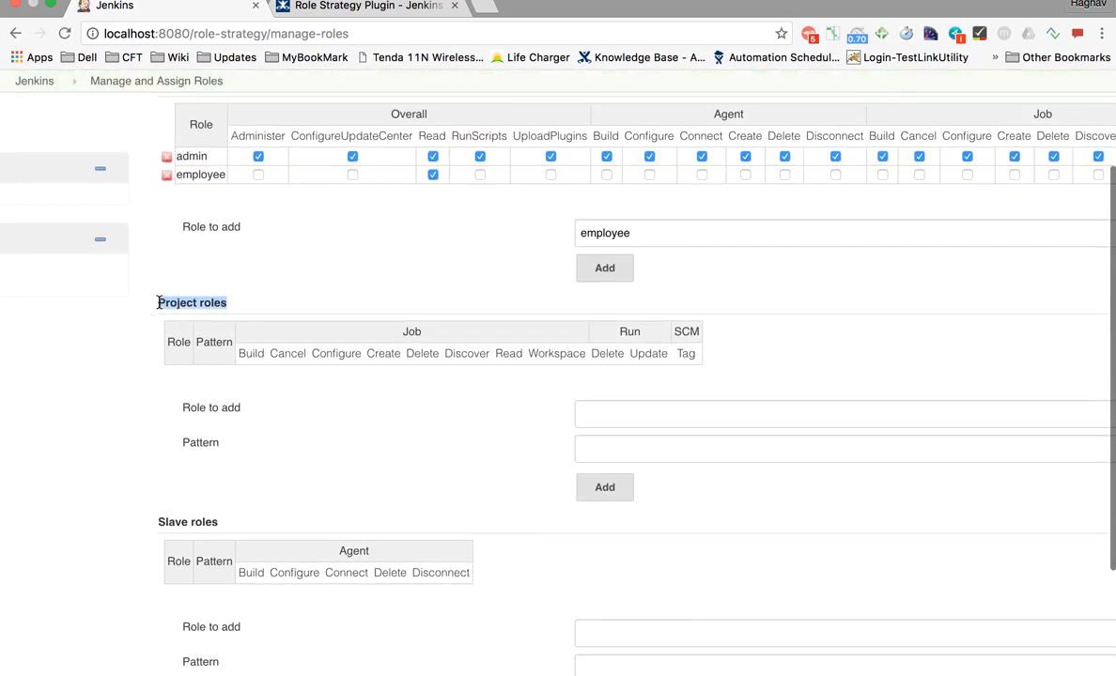
scroll(277, 389, down, 2)
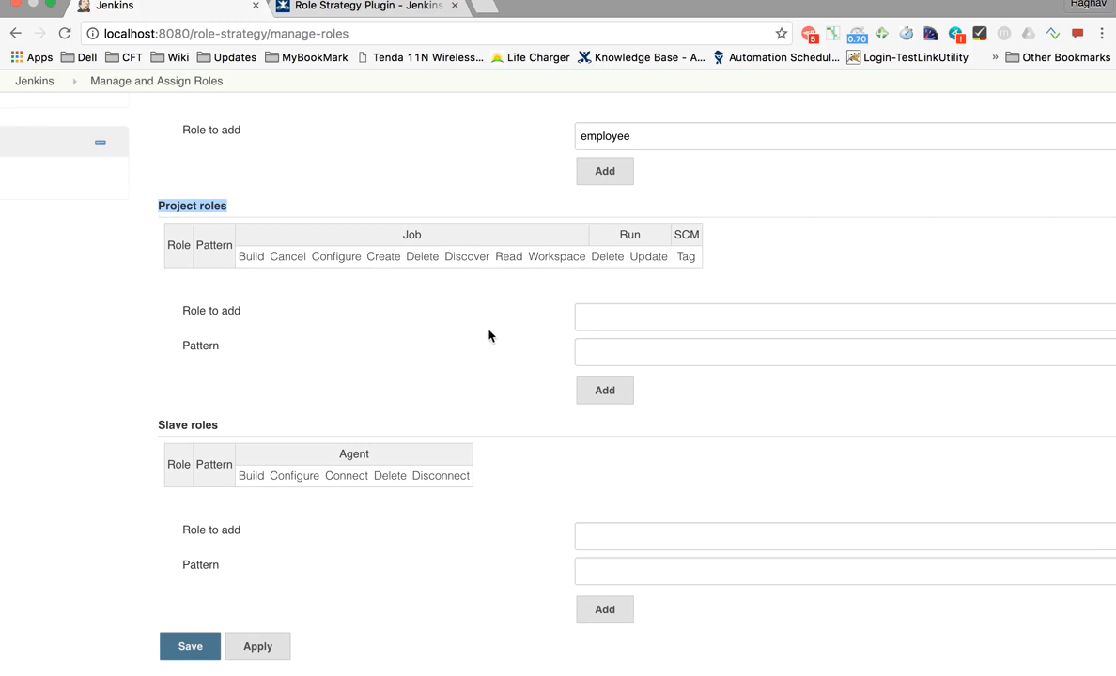
- Add a 'developer' project role with pattern 'Dev.*'
click(588, 320)
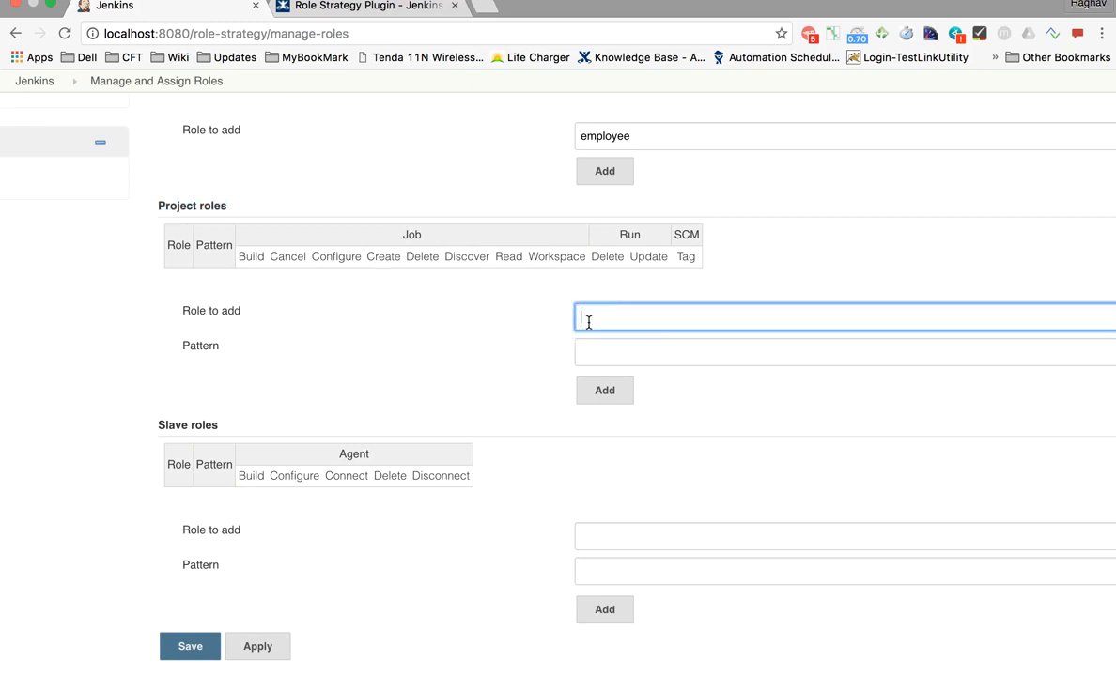
text(de)
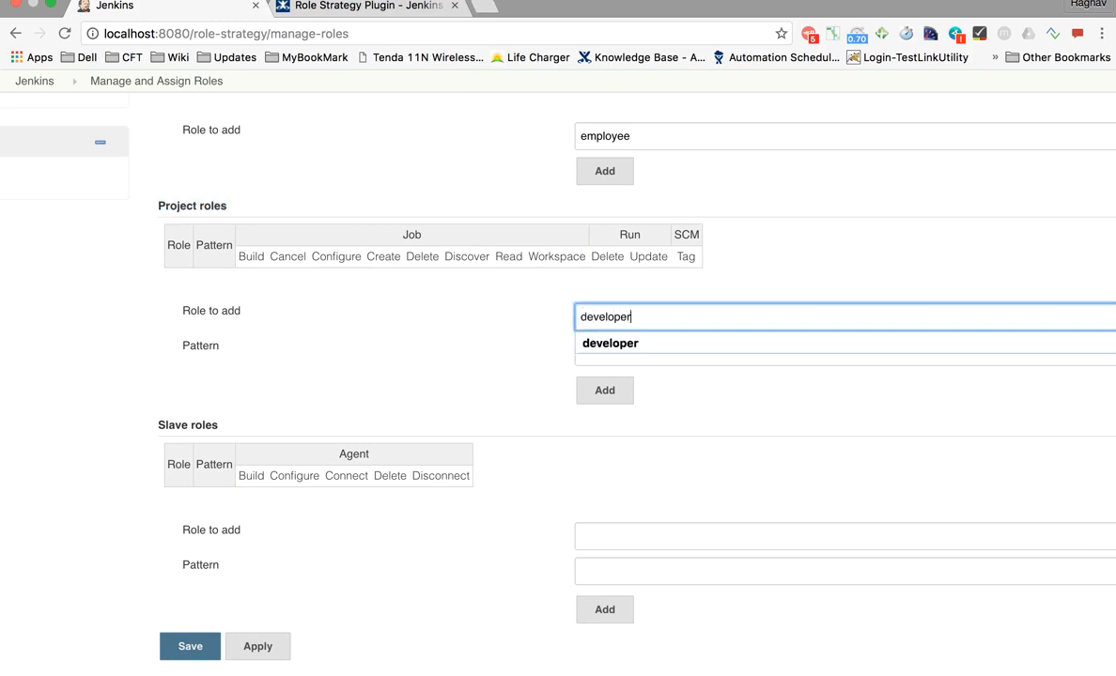
text(veloper)
click(480, 354)
click(643, 351)
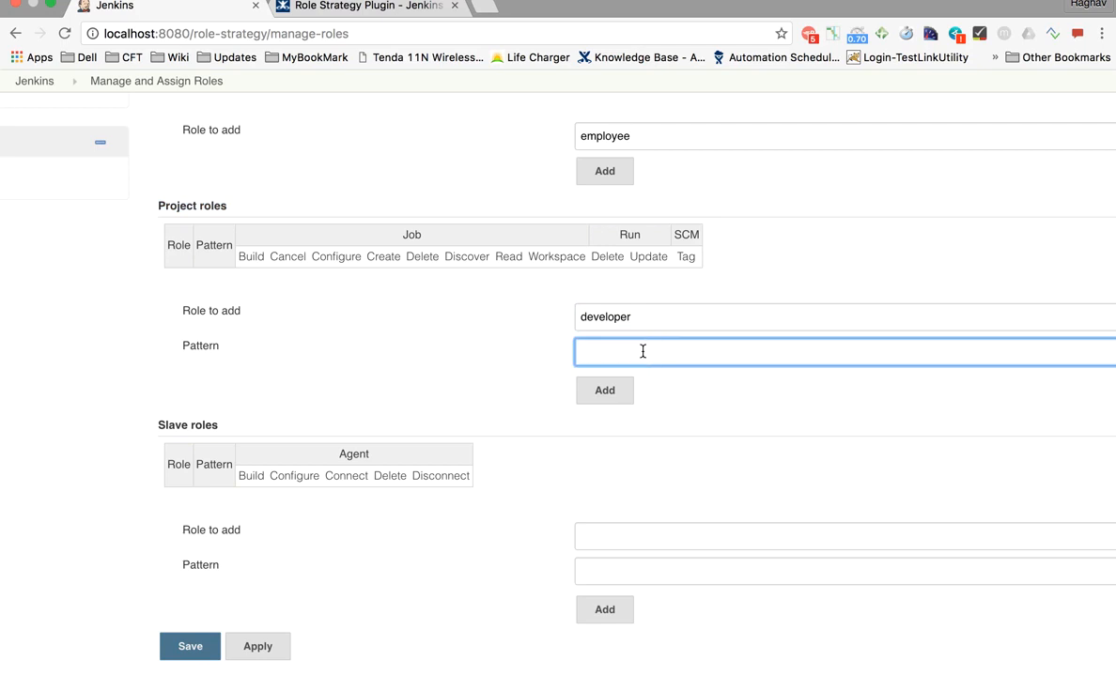
text(Dev.*)
click(619, 399)
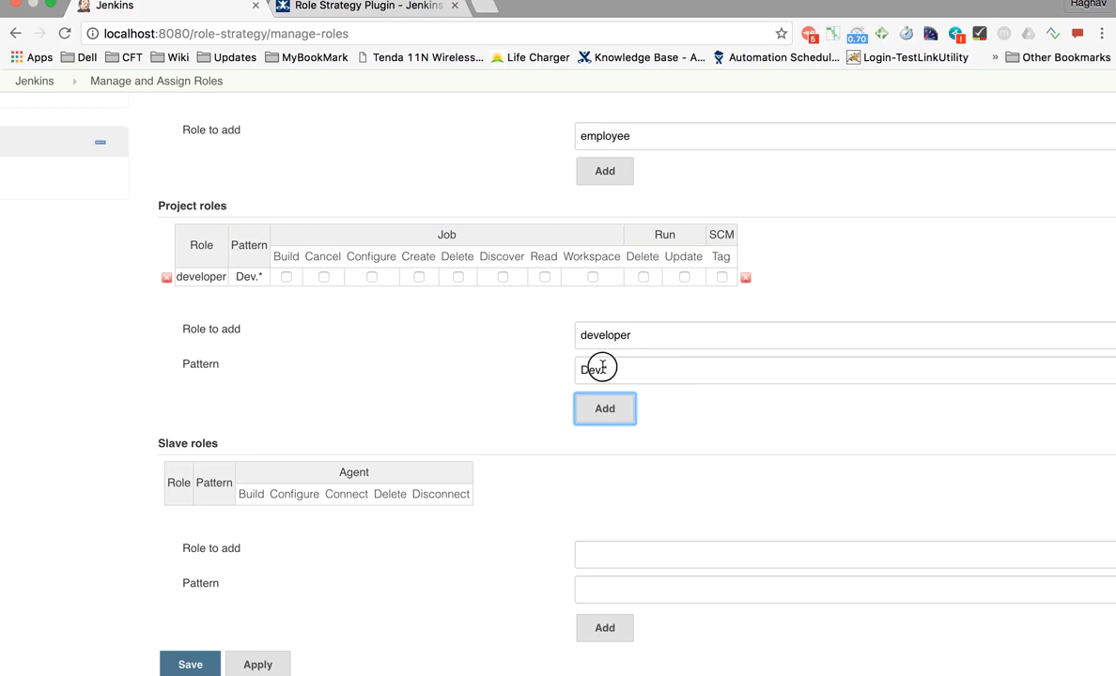
drag(602, 367, 568, 367)
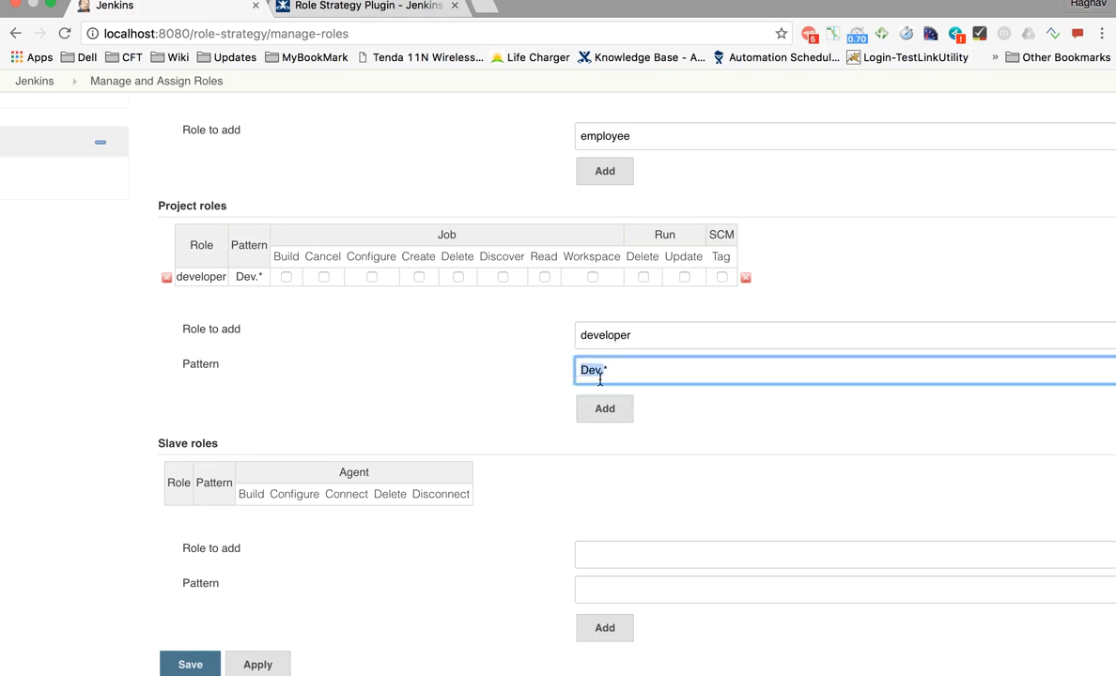
drag(584, 373, 601, 373)
- Grant developer every Job, Run and SCM permission and apply
click(287, 277)
click(323, 277)
click(371, 277)
click(418, 277)
click(457, 277)
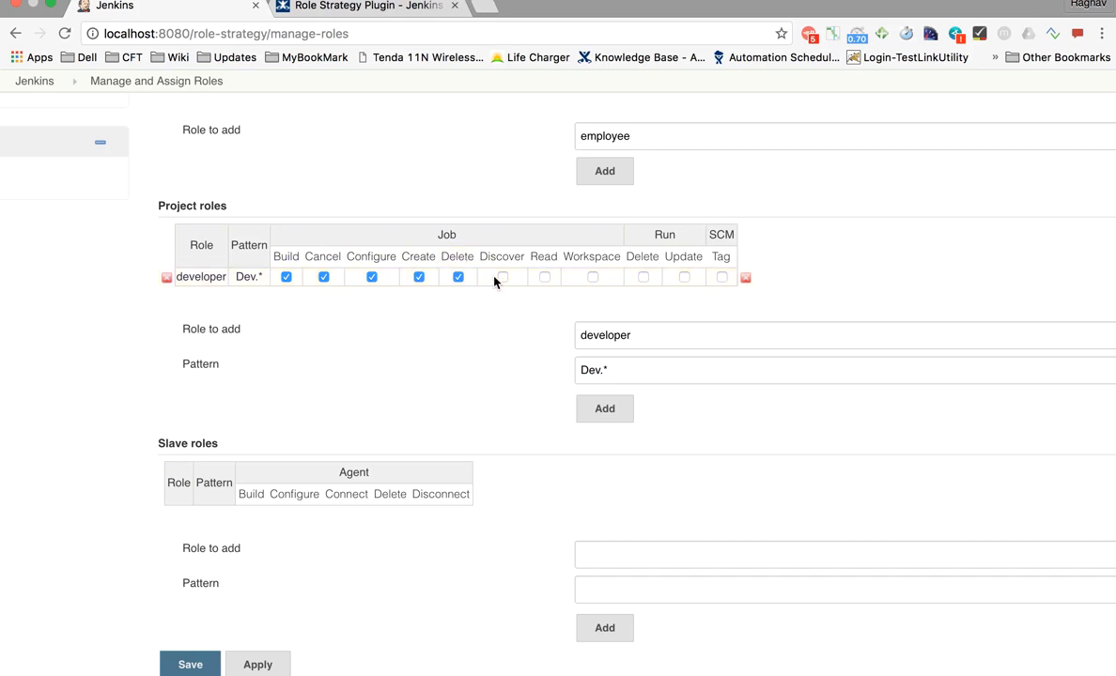
click(545, 278)
click(592, 278)
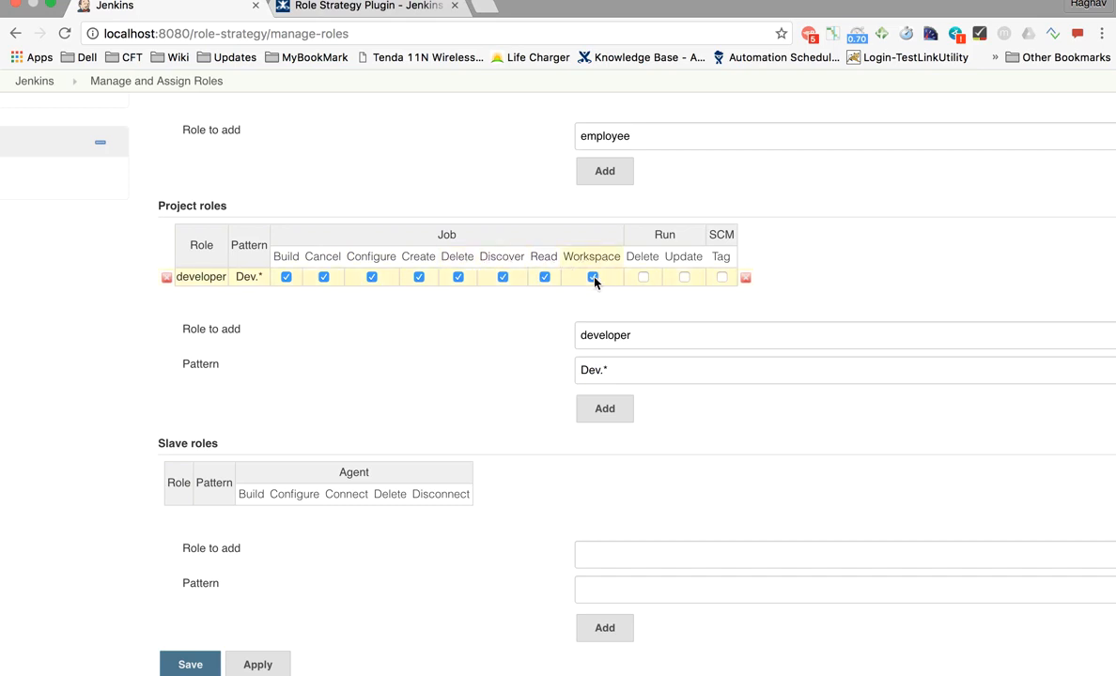
click(643, 278)
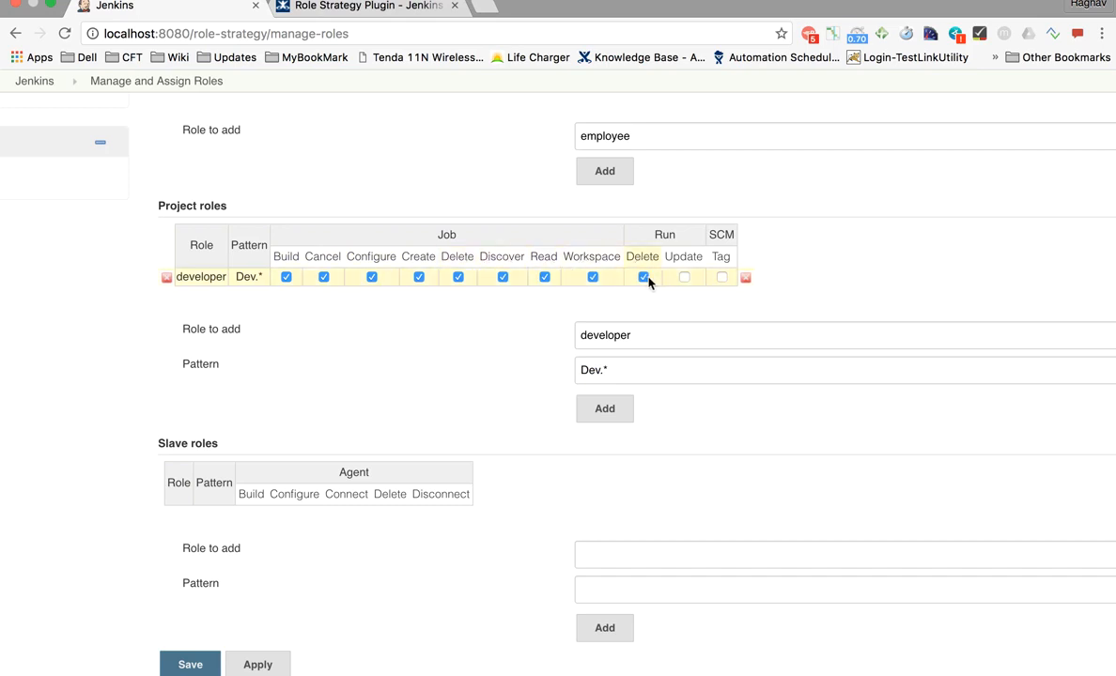
click(721, 277)
scroll(331, 403, down, 2)
click(256, 600)
scroll(488, 323, up, 5)
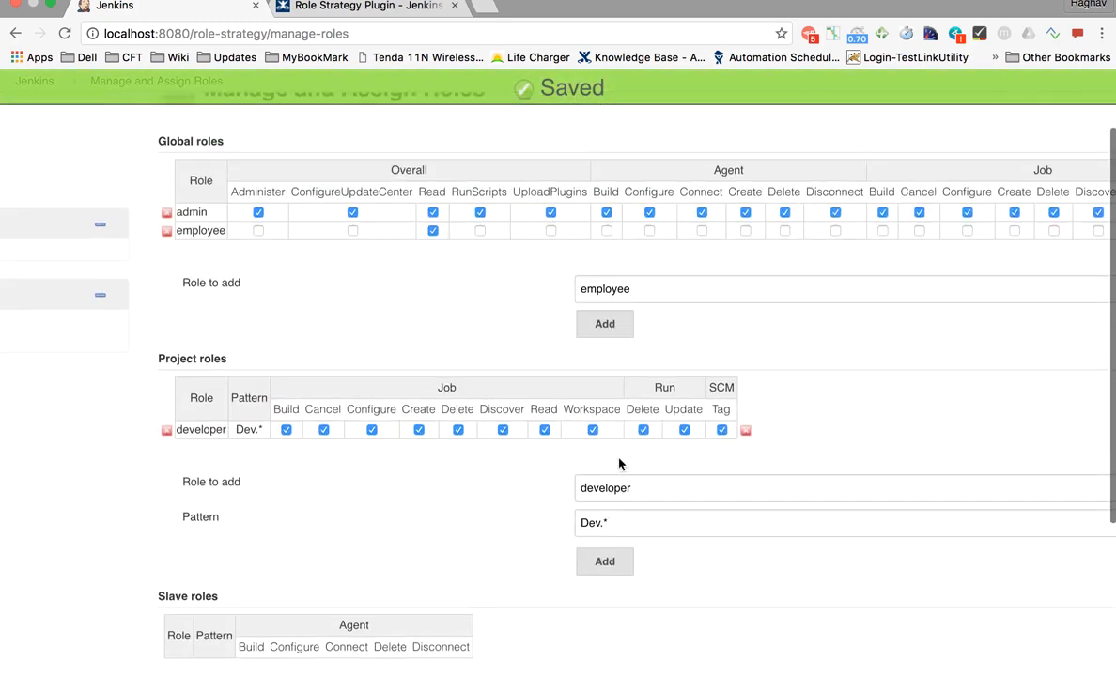
- Add a 'tester' project role with pattern 'Test.*'
double_click(639, 485)
text(tester)
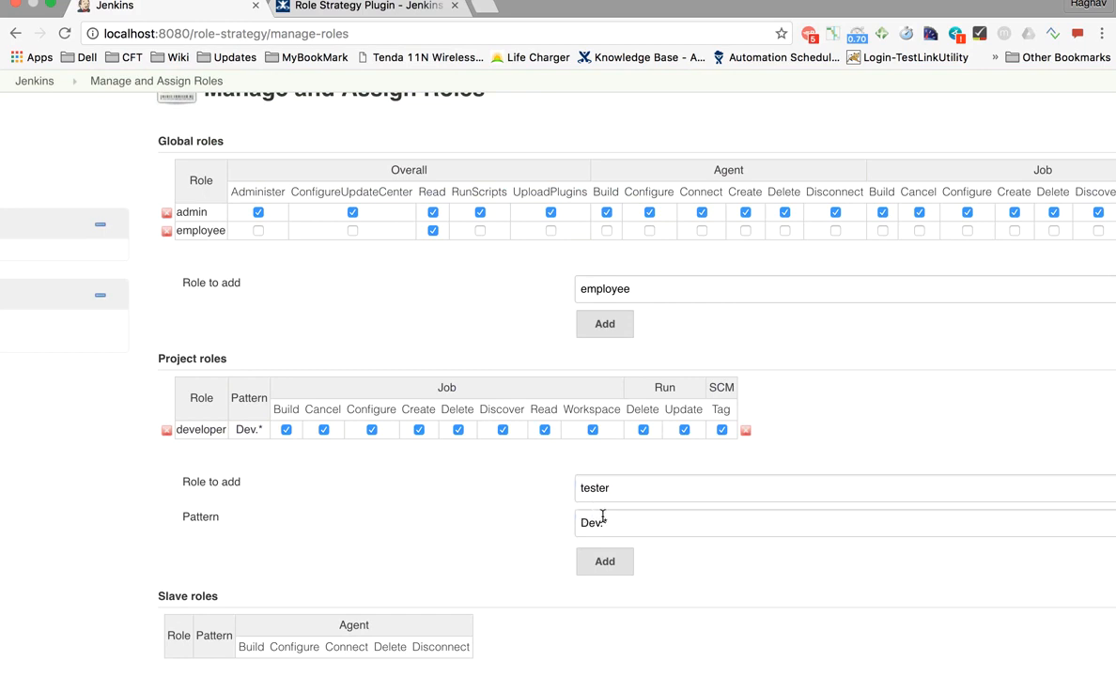
drag(602, 522, 536, 520)
text(Test.*)
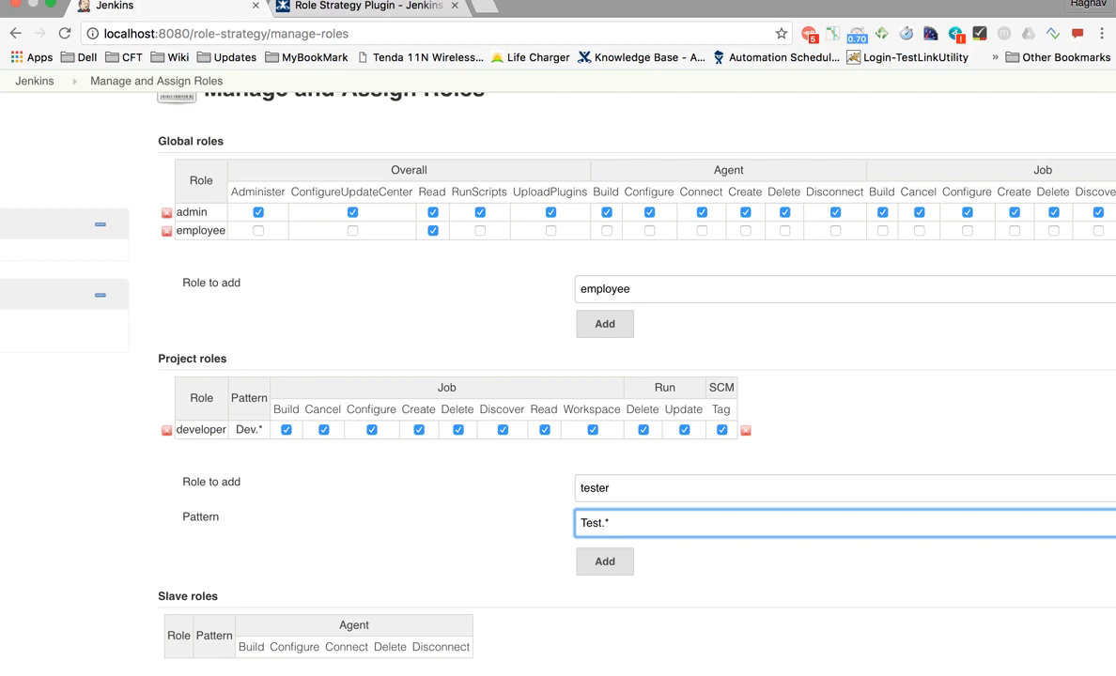
scroll(339, 561, down, 3)
click(605, 502)
- Grant tester every Job, Run and SCM permission, from Build through Tag
click(286, 388)
click(324, 388)
click(370, 388)
click(419, 390)
click(503, 388)
click(545, 389)
click(591, 388)
click(643, 388)
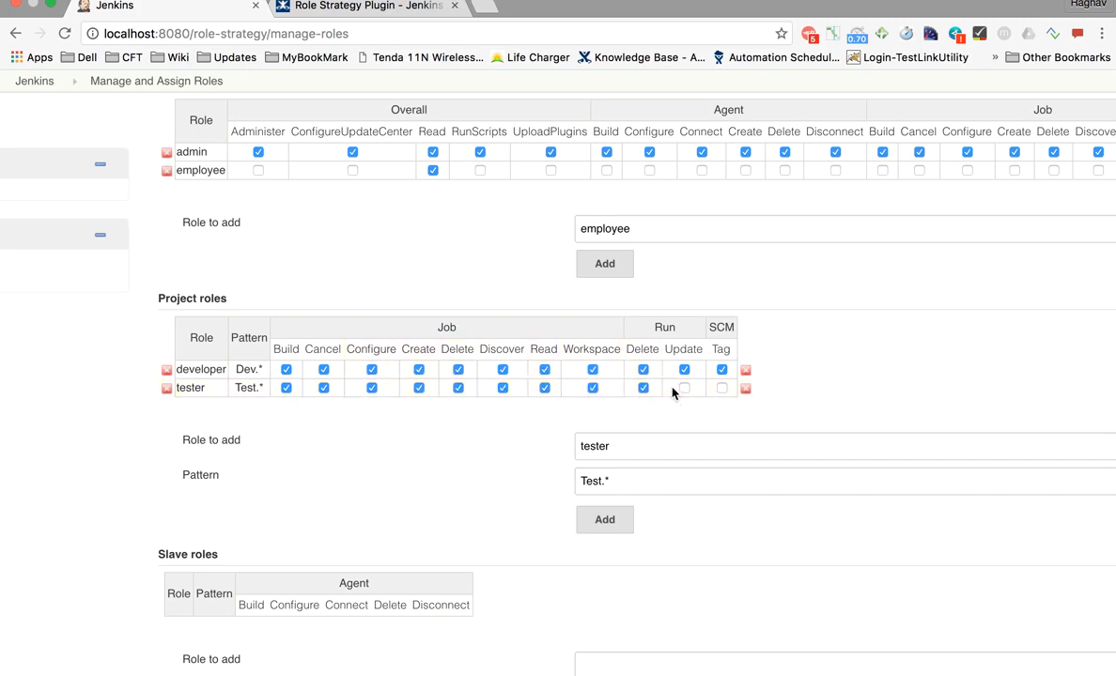
click(685, 389)
click(723, 389)
- Apply and save the role definitions, returning to Manage and Assign Roles
scroll(366, 458, down, 3)
click(272, 642)
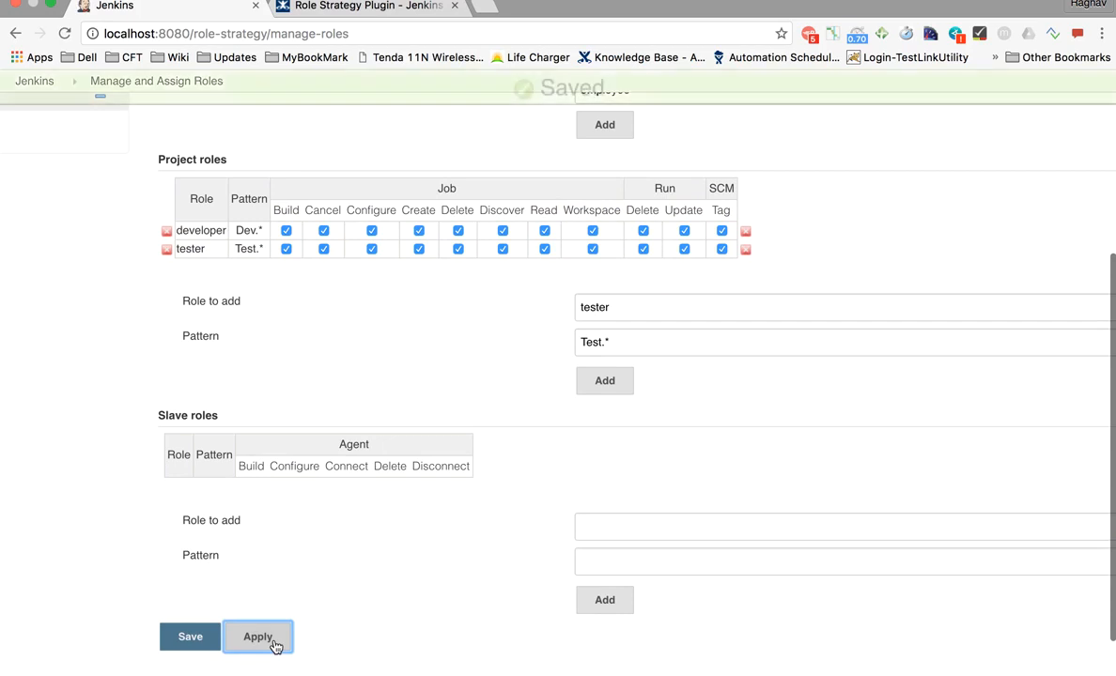
click(208, 644)
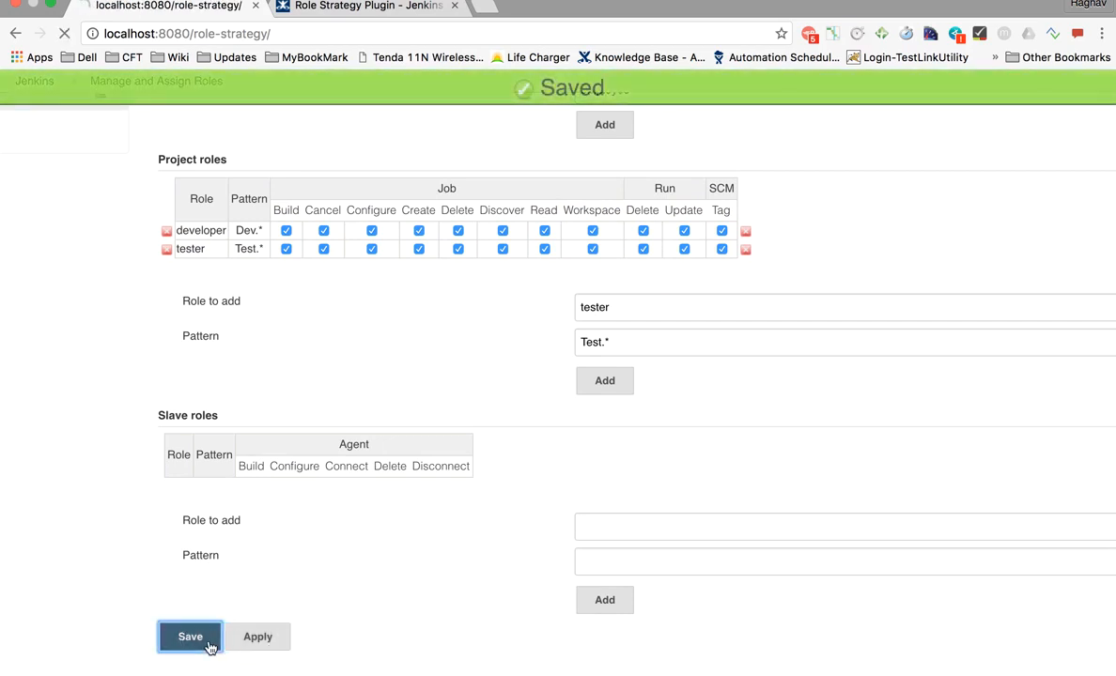
click(428, 229)
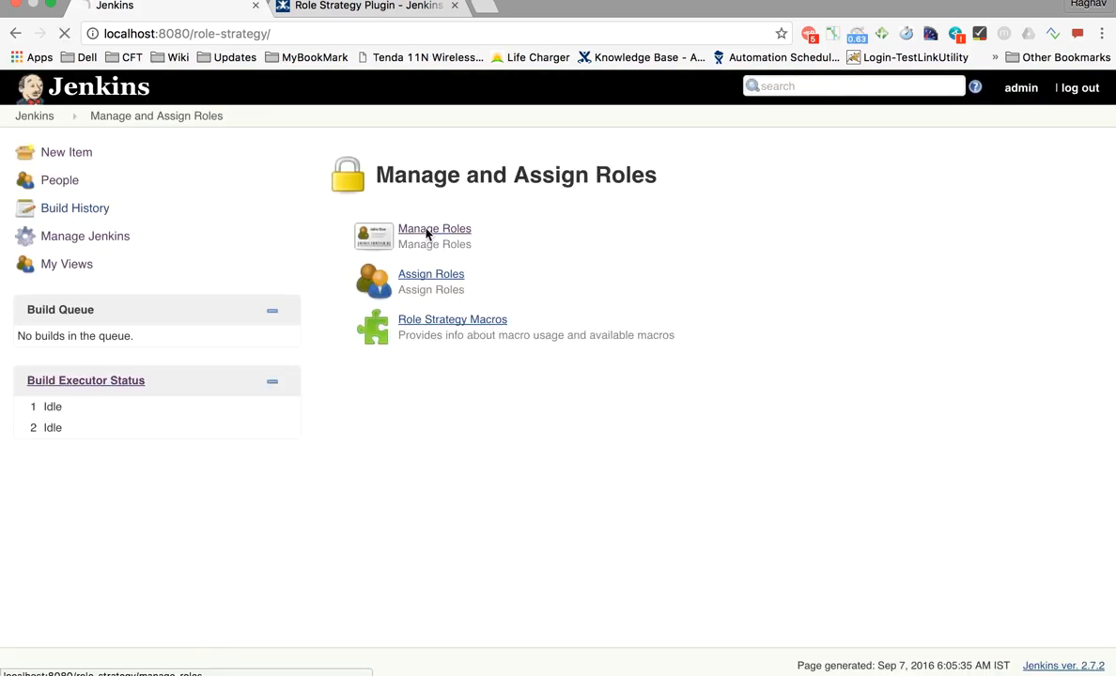
scroll(460, 404, right, 3)
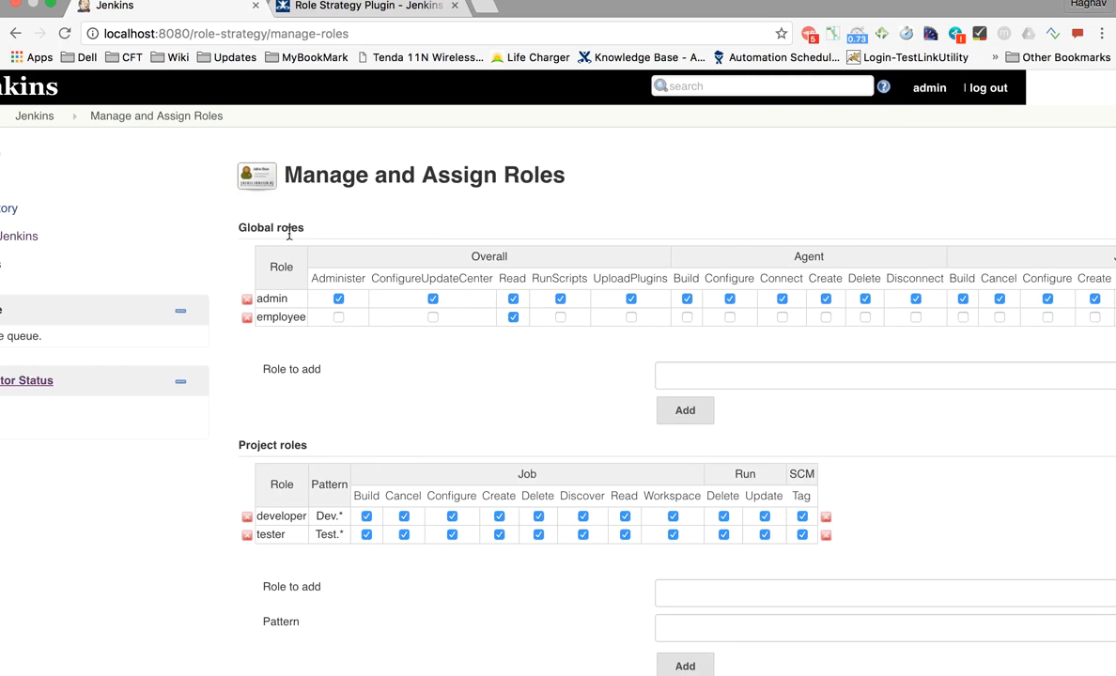
scroll(310, 282, down, 3)
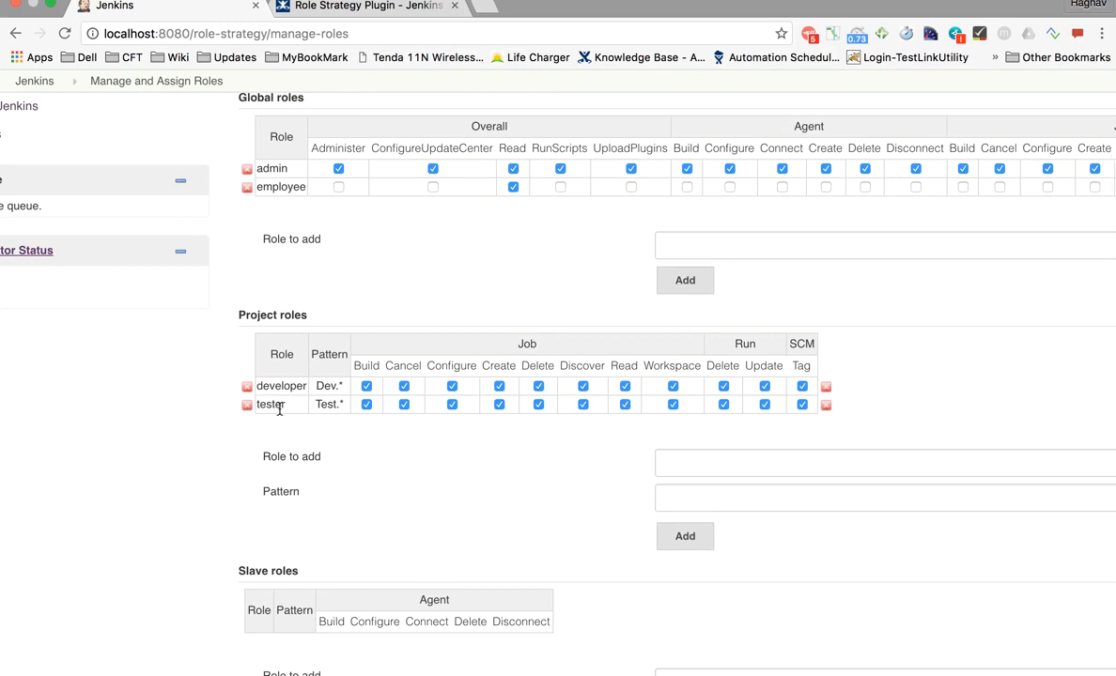
scroll(293, 451, down, 2)
scroll(293, 451, up, 5)
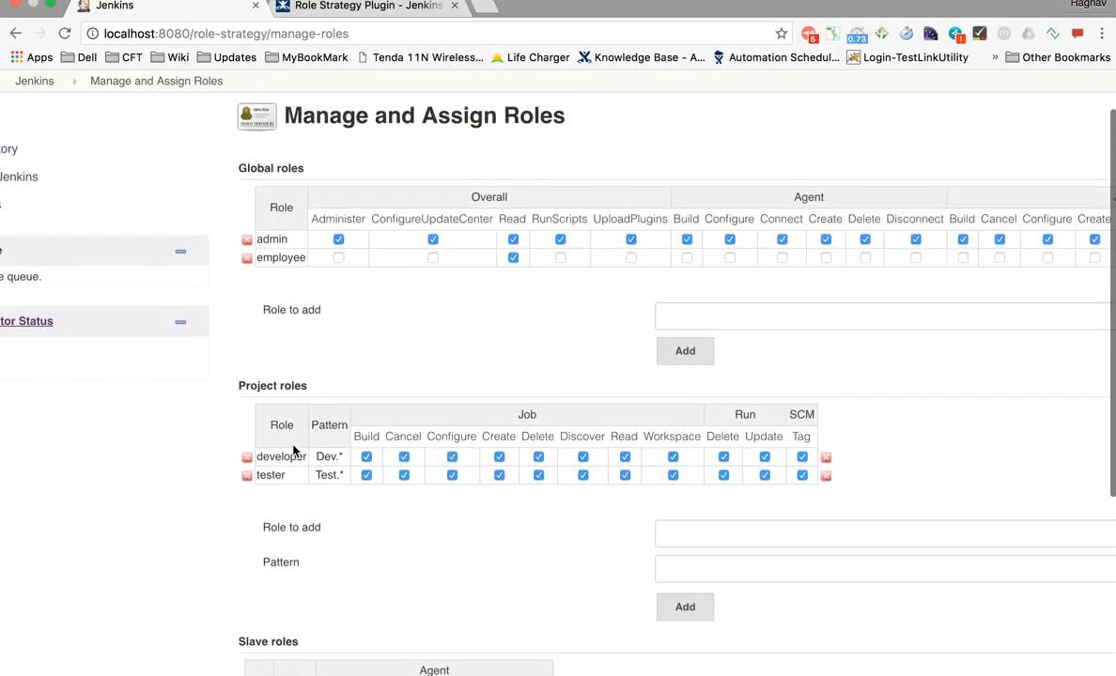
scroll(293, 446, left, 2)
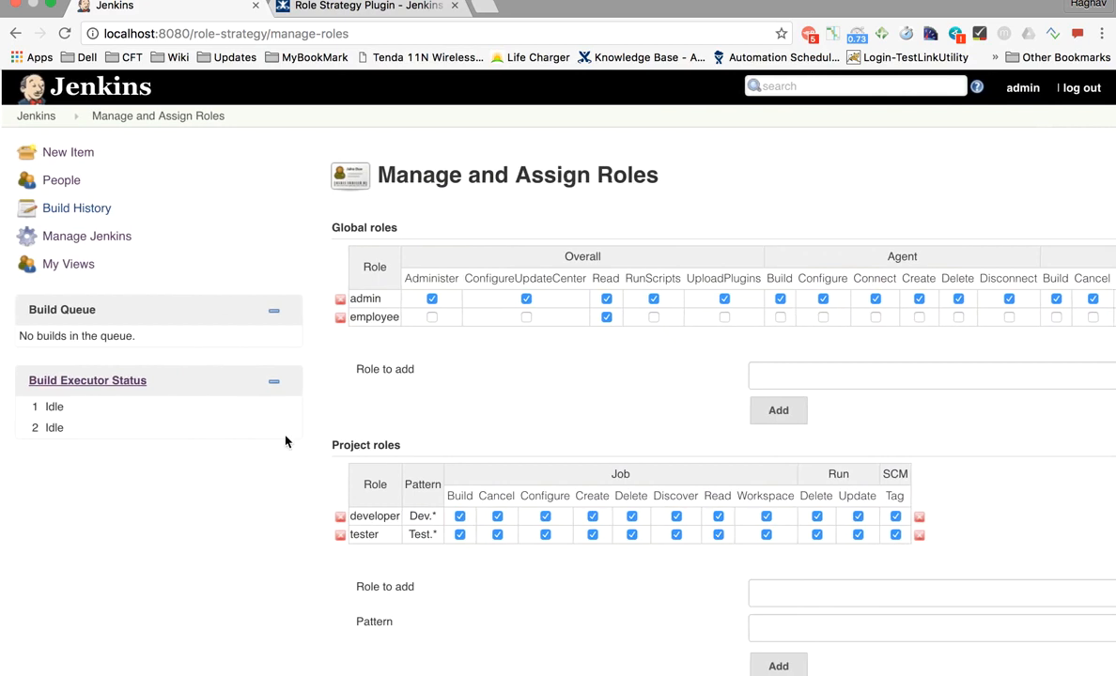
click(16, 33)
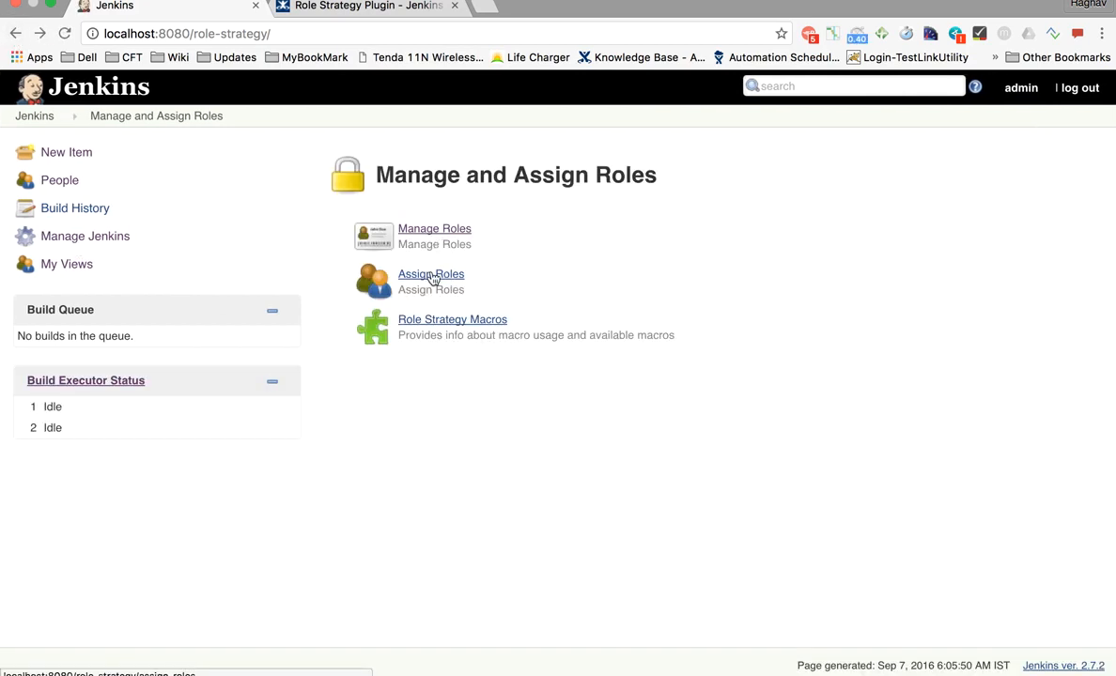
- Open Assign Roles and point out its Global and Project roles sections
click(431, 275)
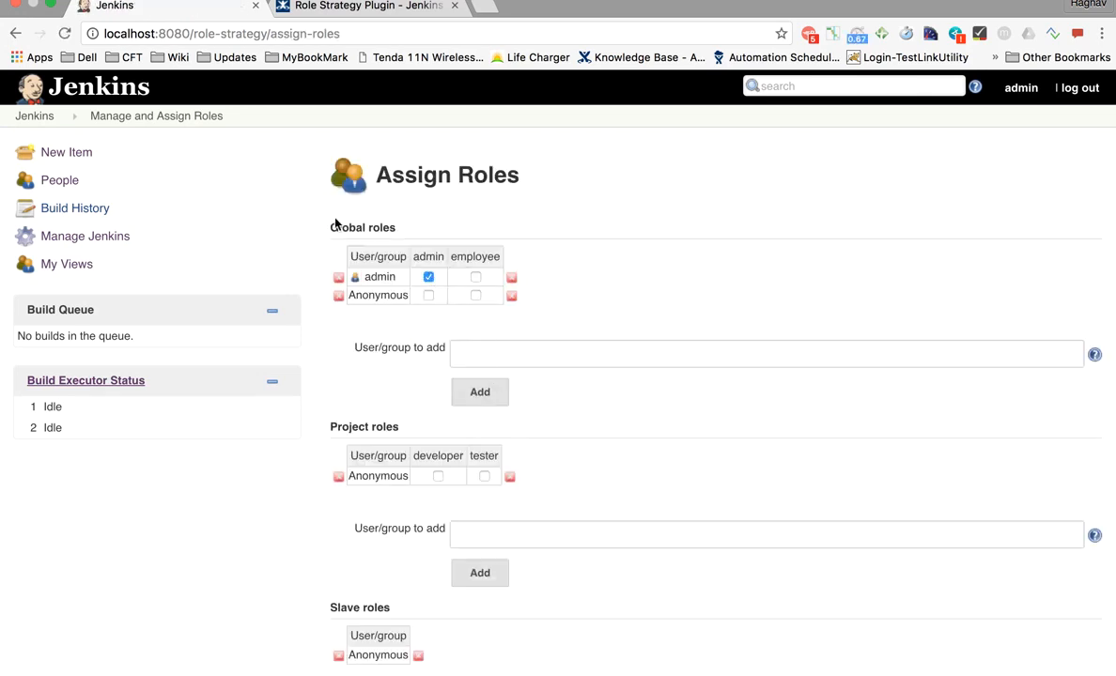
drag(320, 229, 405, 226)
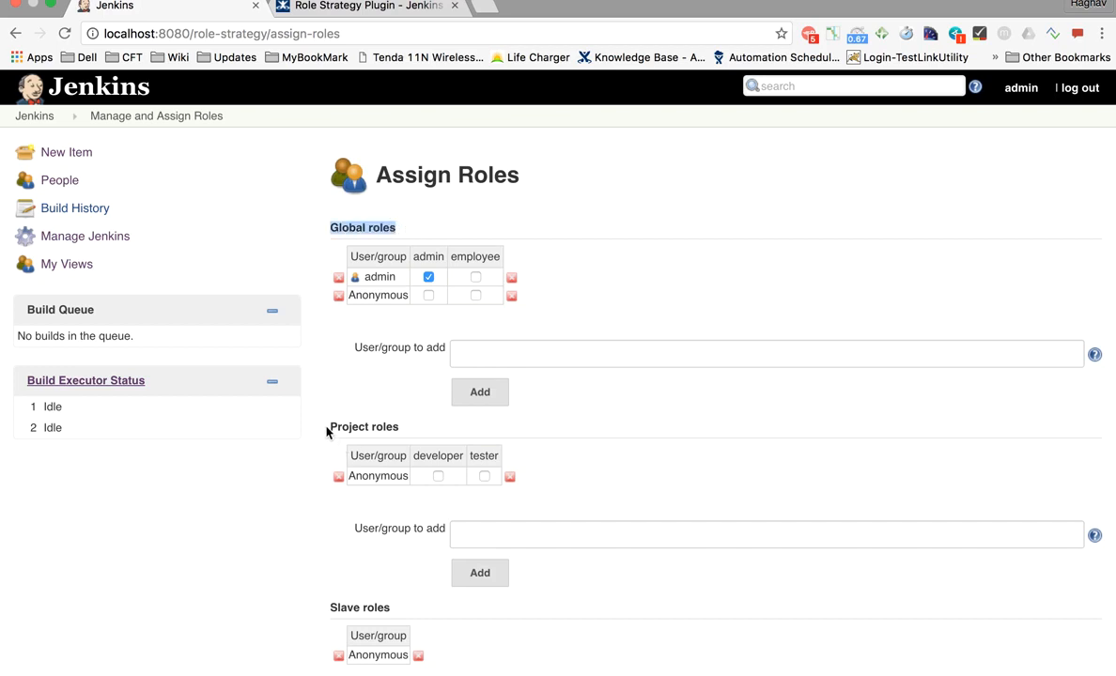
drag(325, 428, 404, 426)
- Add User1 and User2 to the global role assignments table
click(470, 355)
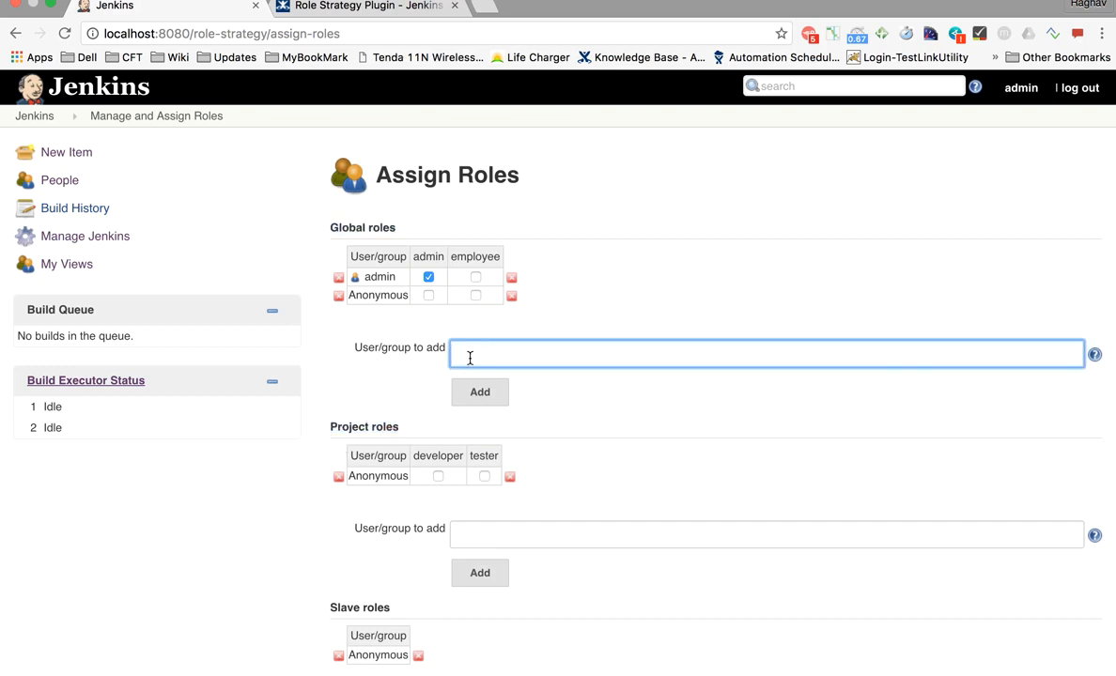
text(User1)
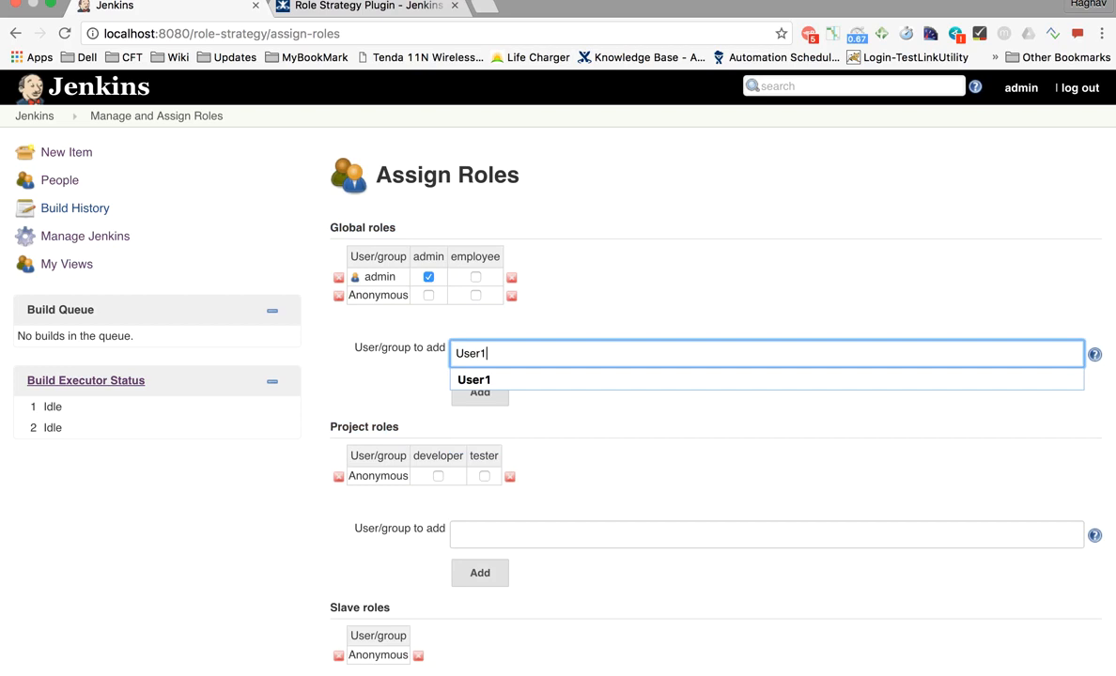
click(492, 388)
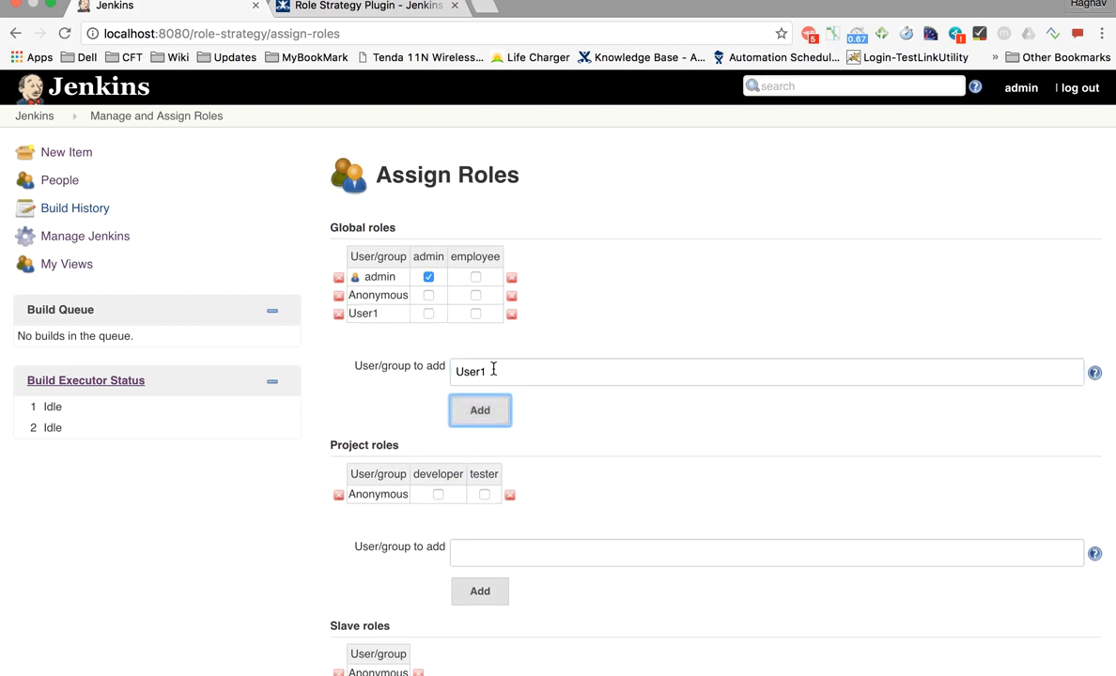
click(494, 369)
key(BackSpace)
text(2)
click(393, 406)
click(477, 410)
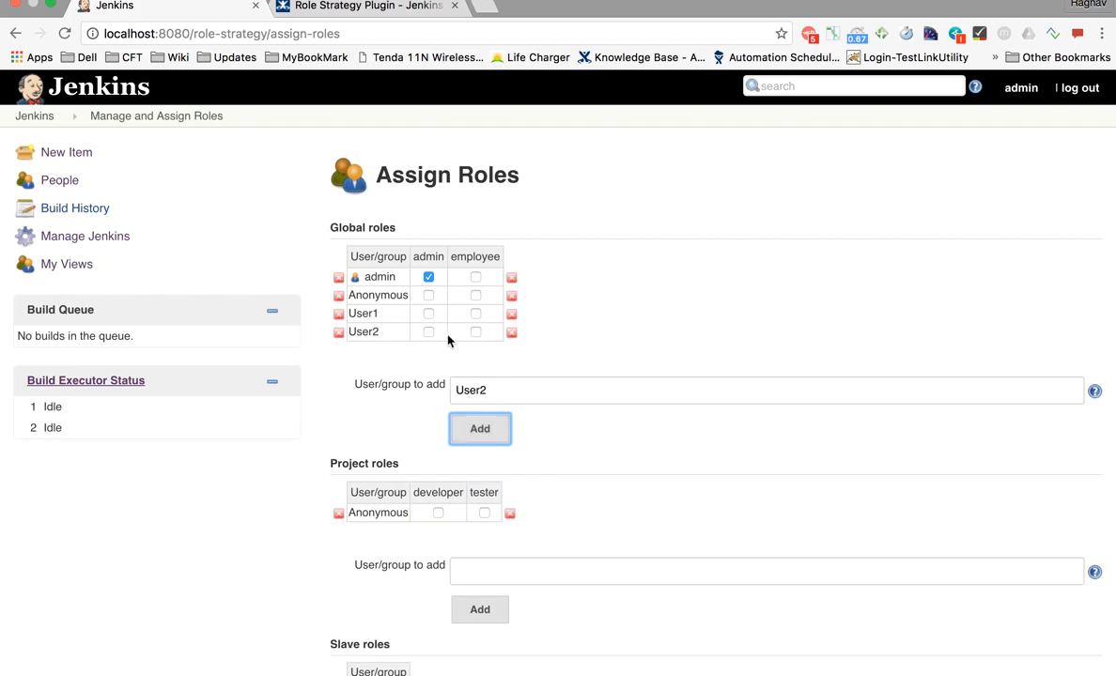
scroll(448, 340, up, 5)
scroll(448, 341, up, 2)
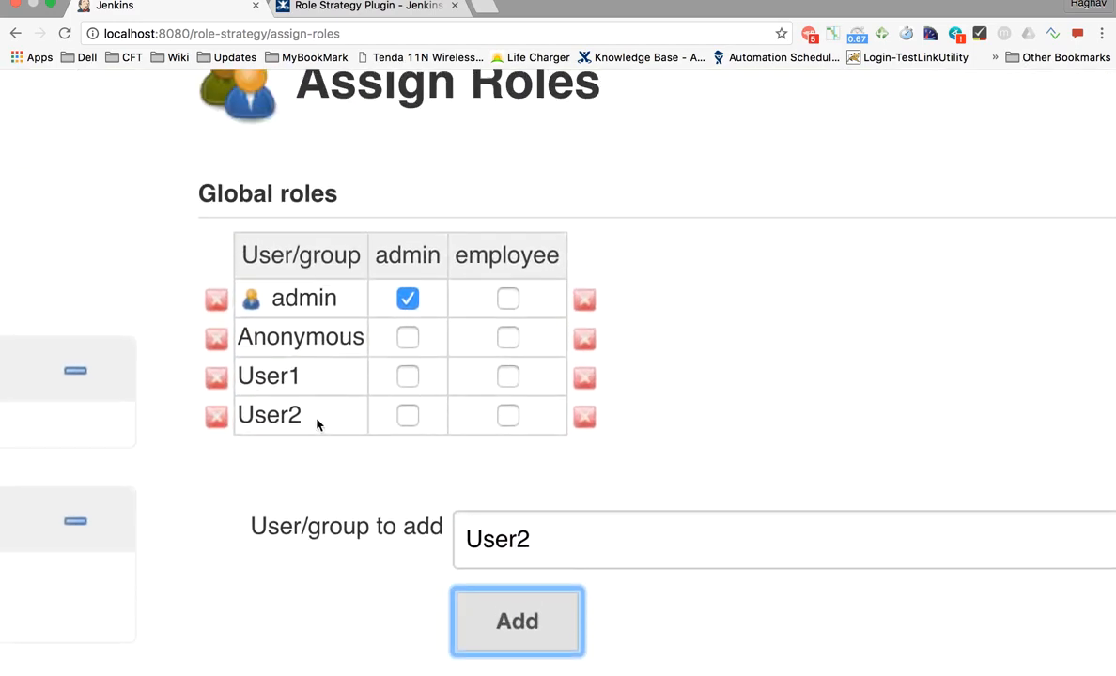
- Give User1 and User2 the employee global role and apply
click(507, 377)
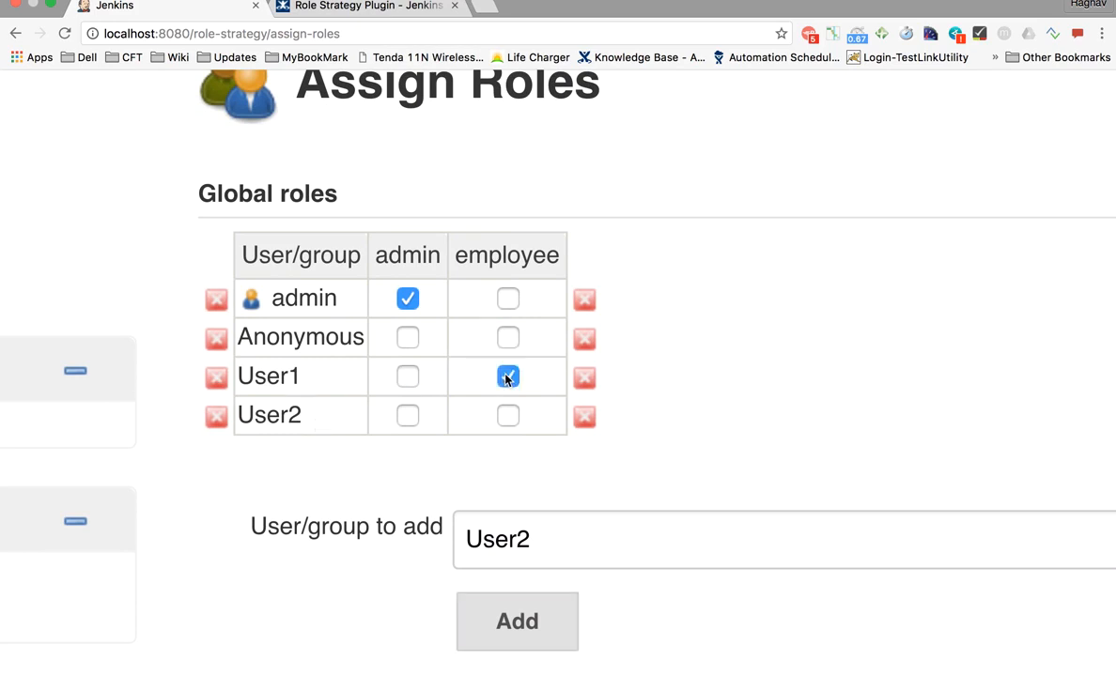
click(508, 418)
key(super+minus)
key(super+minus)
key(super+minus)
key(super+minus)
key(super+minus)
key(super+minus)
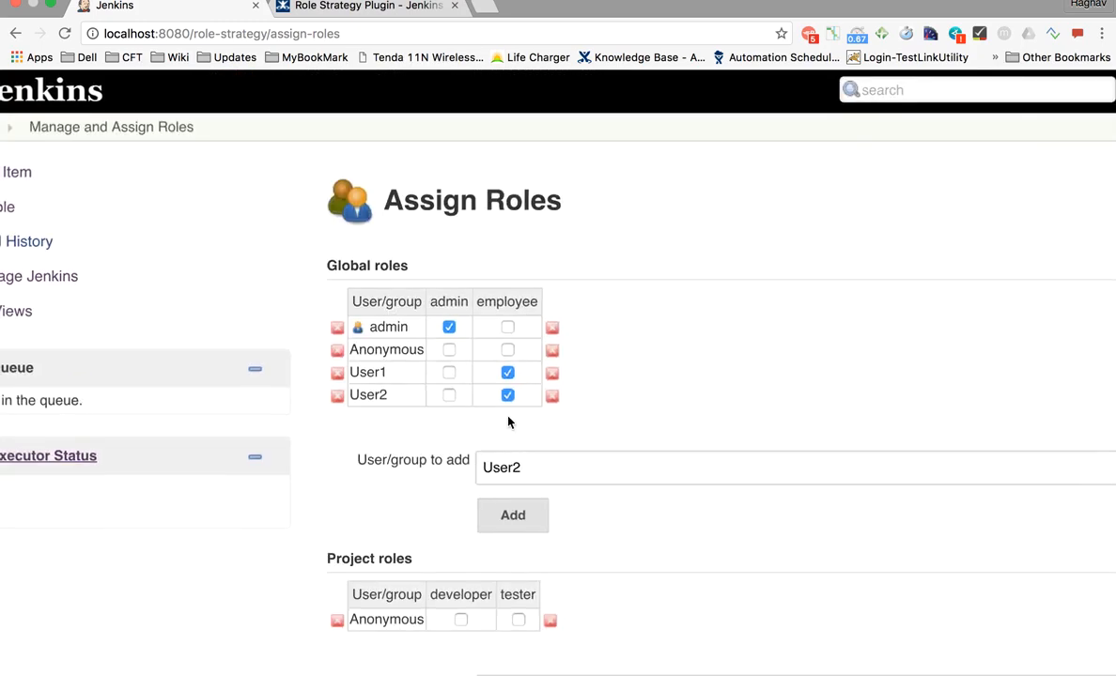
scroll(508, 416, down, 3)
click(430, 592)
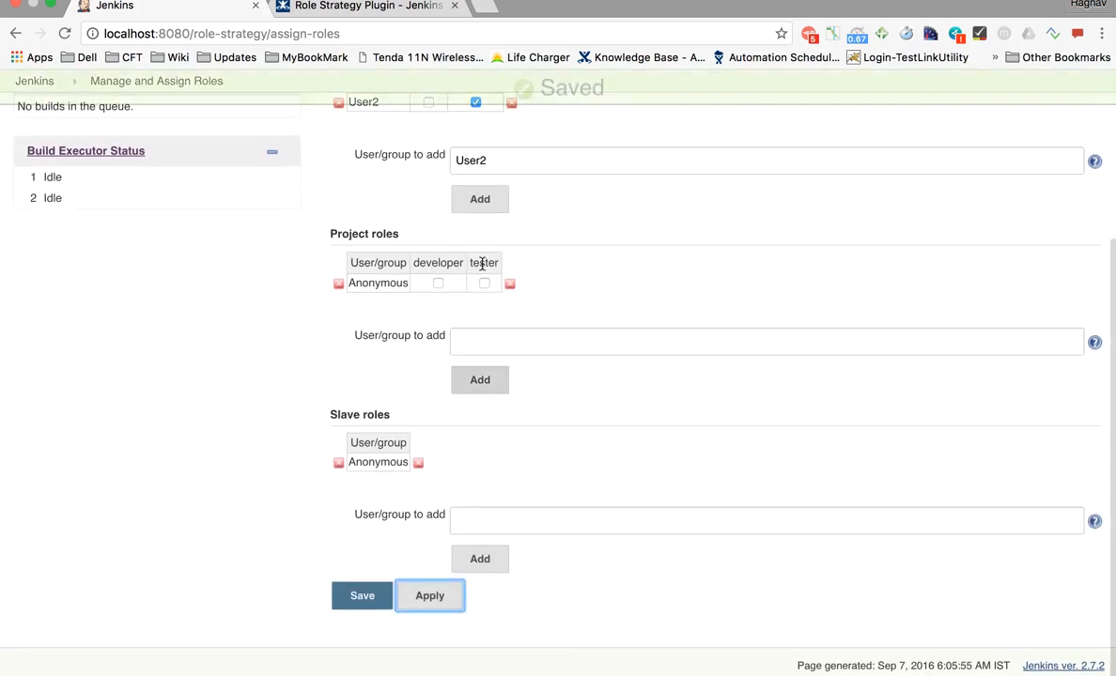
- Add User1 and User2 to the project role assignments table
scroll(456, 386, up, 5)
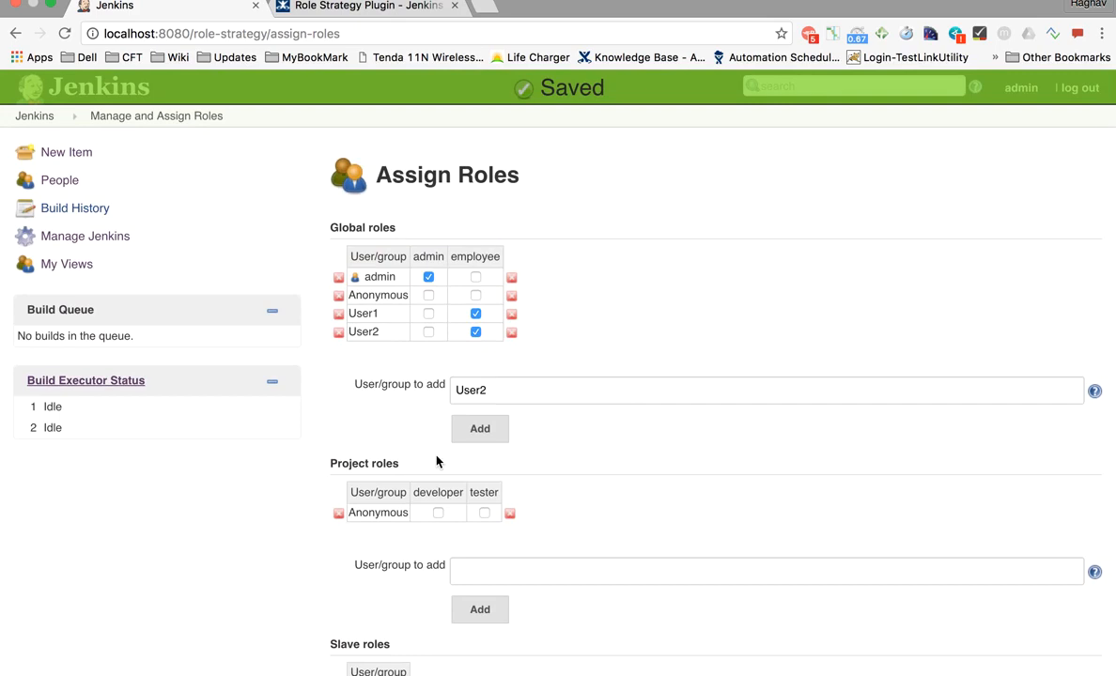
scroll(419, 468, down, 4)
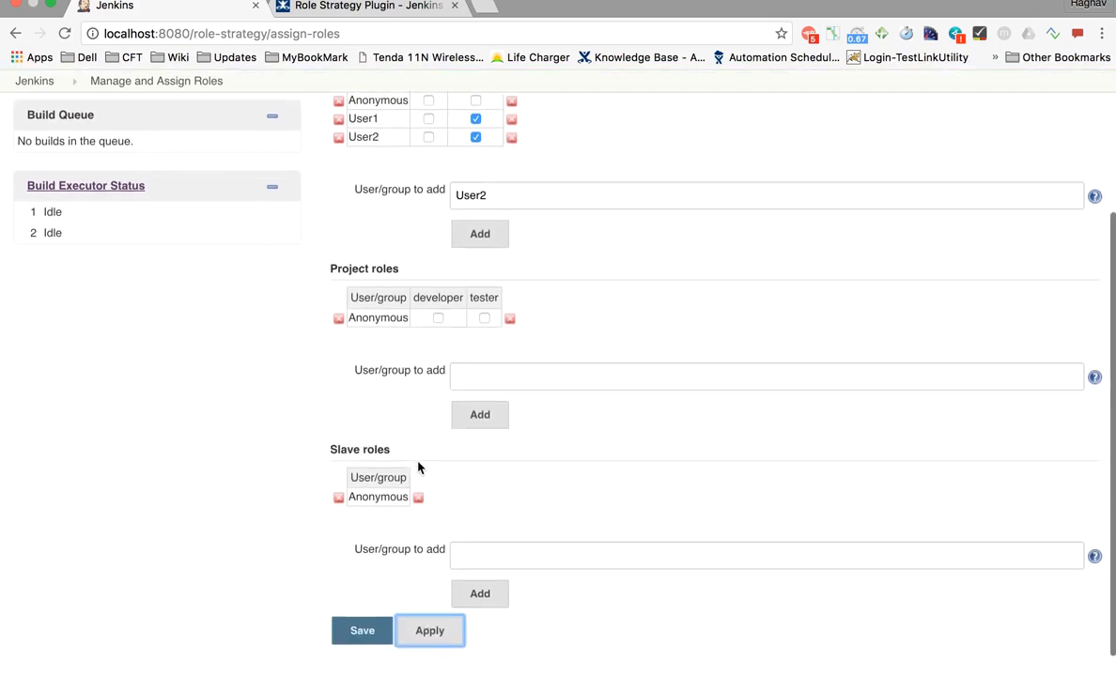
scroll(385, 332, up, 5)
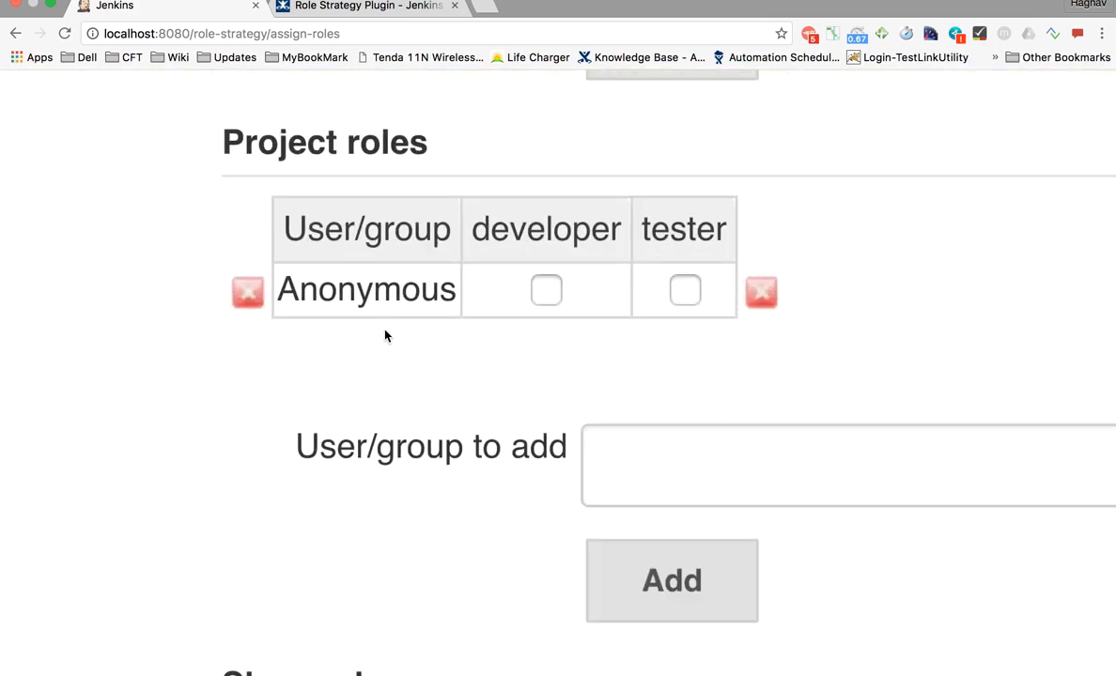
click(639, 452)
text(U)
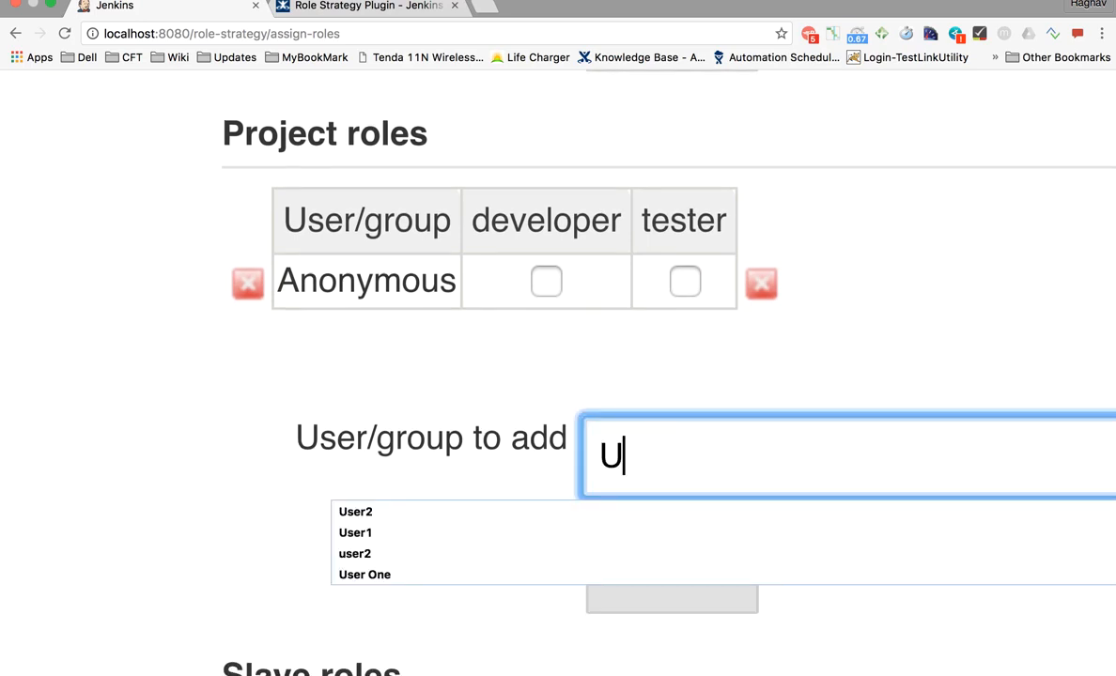
text(ser1)
click(480, 495)
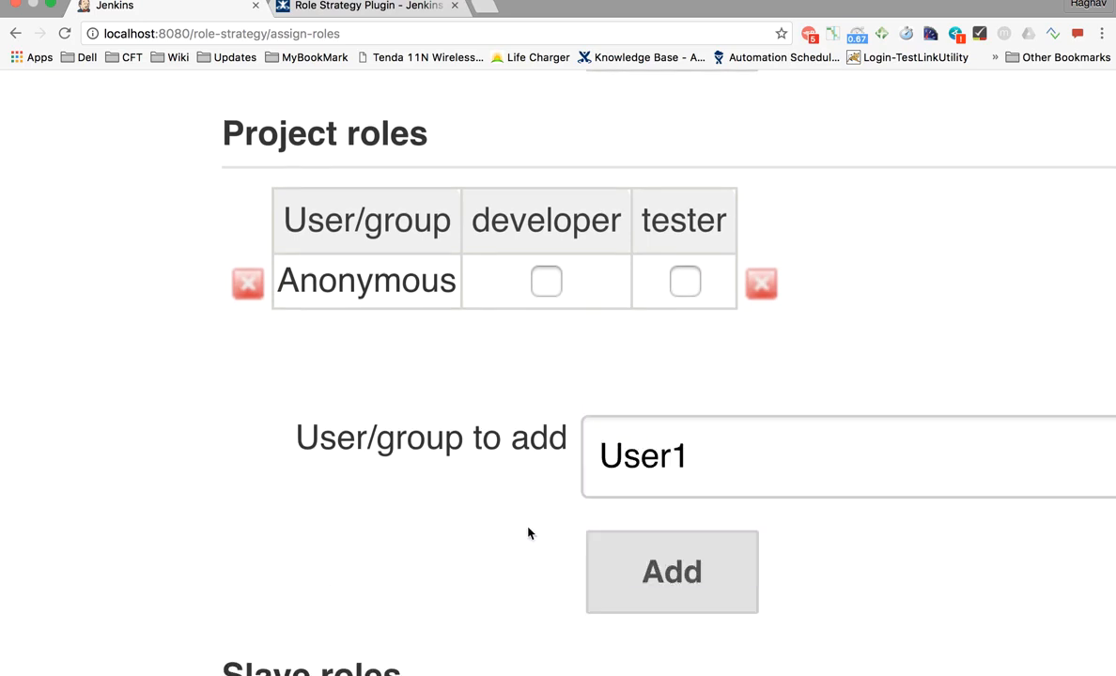
click(610, 602)
click(657, 507)
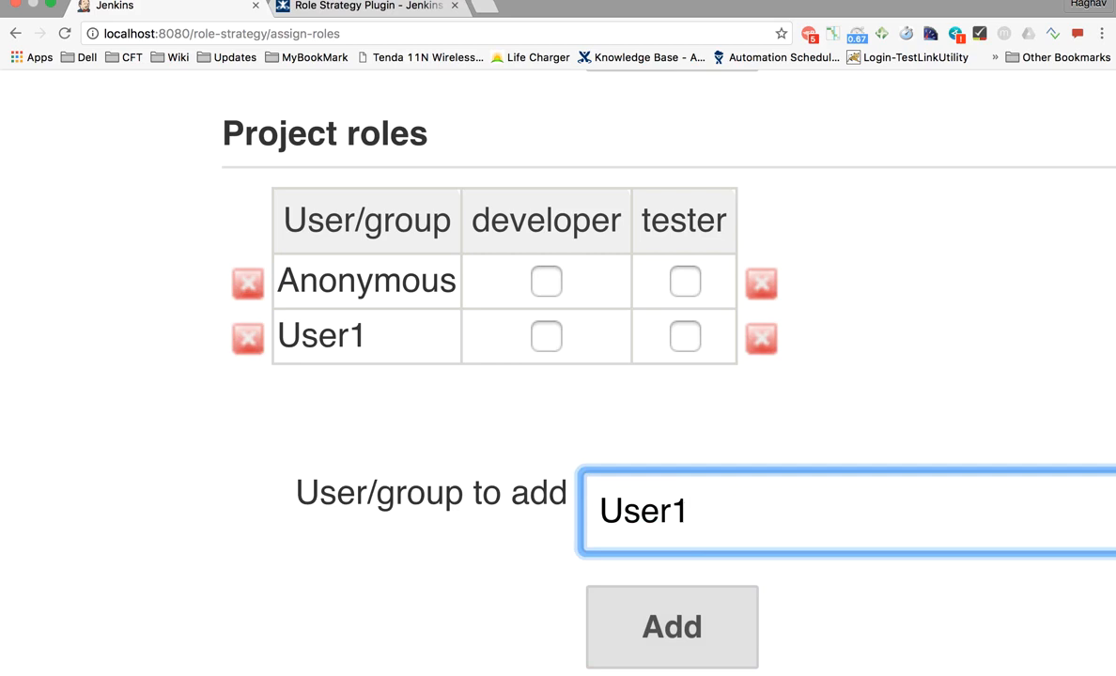
key(BackSpace)
text(2)
scroll(643, 511, down, 3)
click(668, 466)
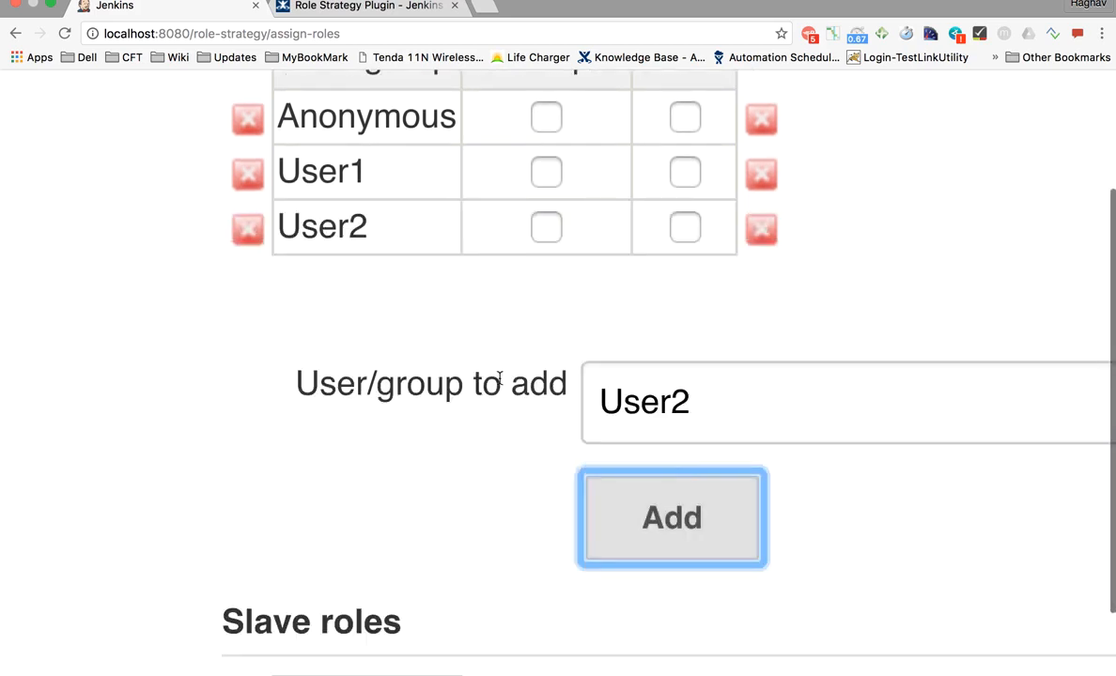
scroll(500, 378, up, 3)
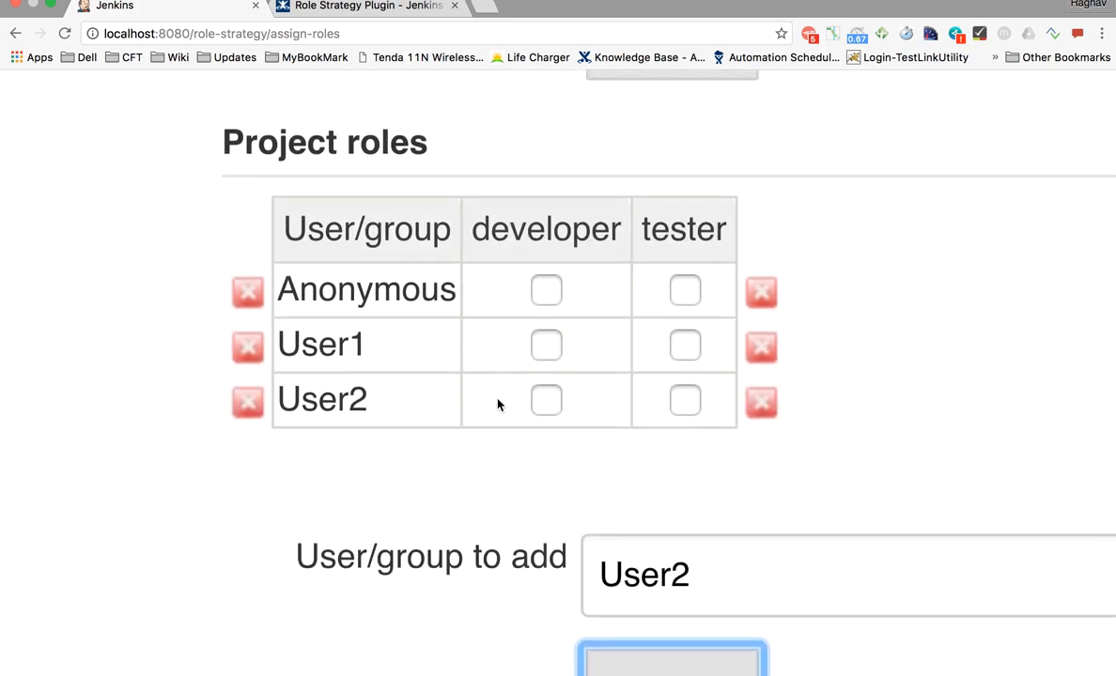
- Give User1 the developer project role and apply the assignments
click(552, 348)
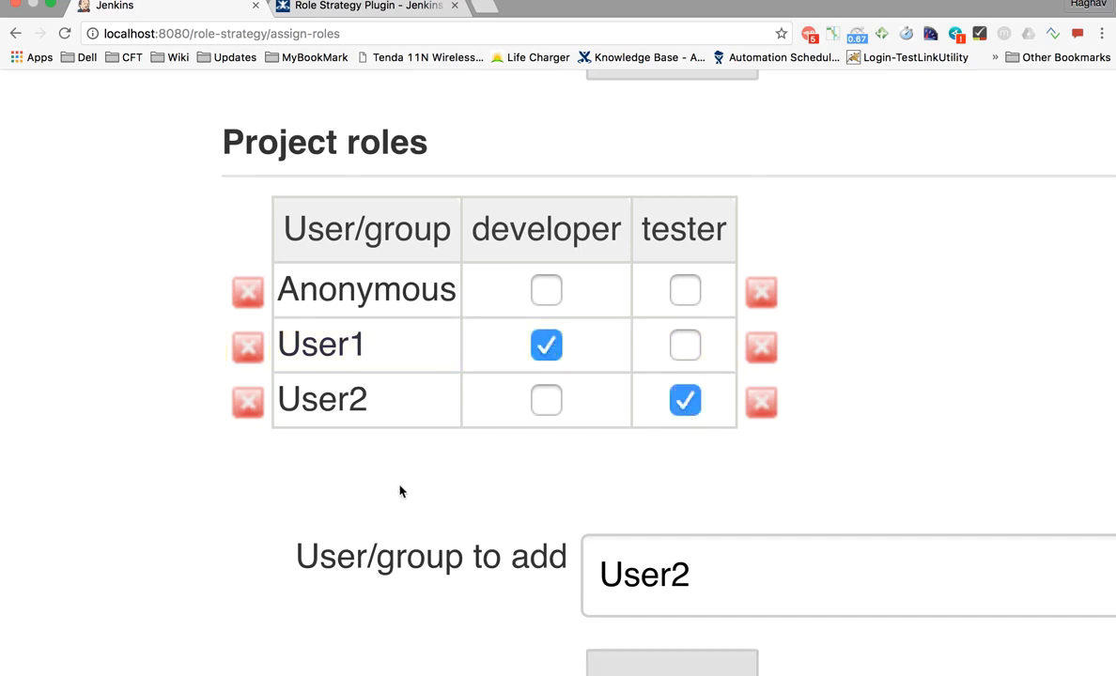
key(super+minus)
key(super+minus)
key(super+minus)
key(super+minus)
key(super+minus)
key(super+minus)
scroll(394, 502, down, 3)
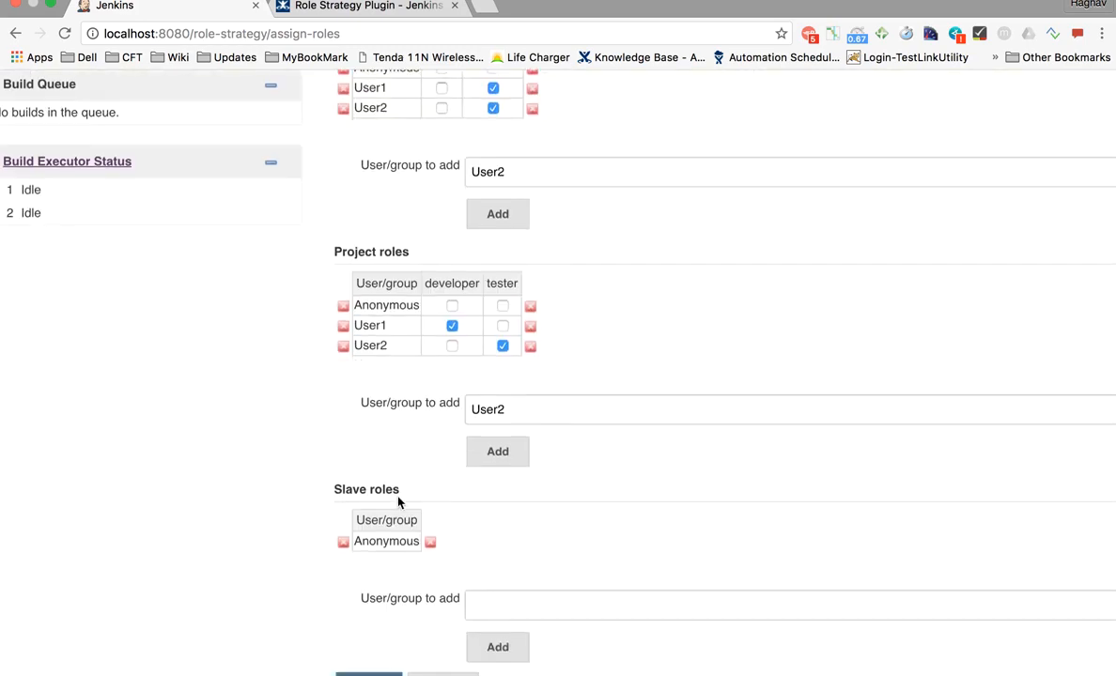
click(438, 588)
scroll(451, 326, down, 3)
scroll(451, 327, down, 1)
scroll(449, 344, up, 3)
scroll(449, 345, down, 5)
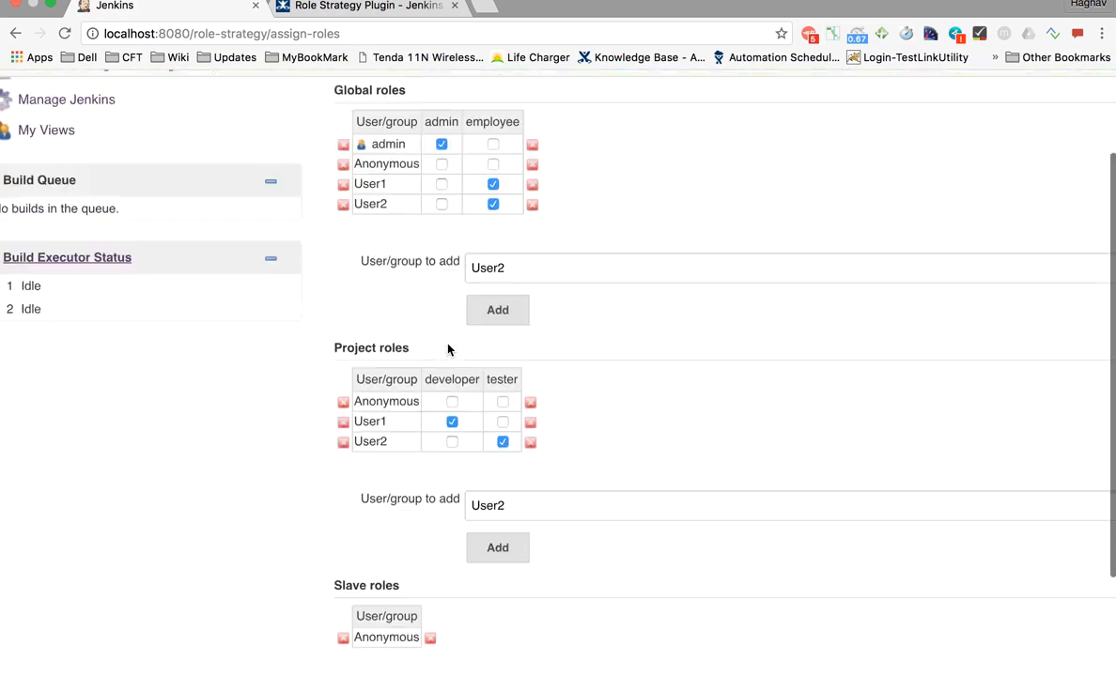
- Save the role assignments and delete DevProject1 from the dashboard
click(365, 598)
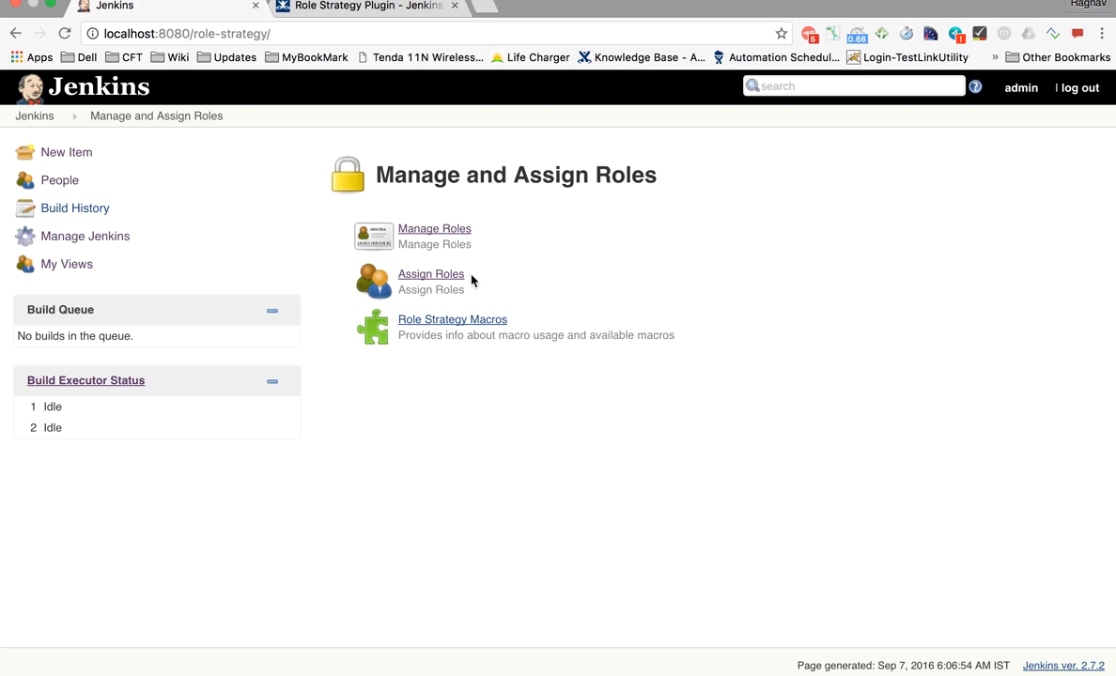
click(45, 118)
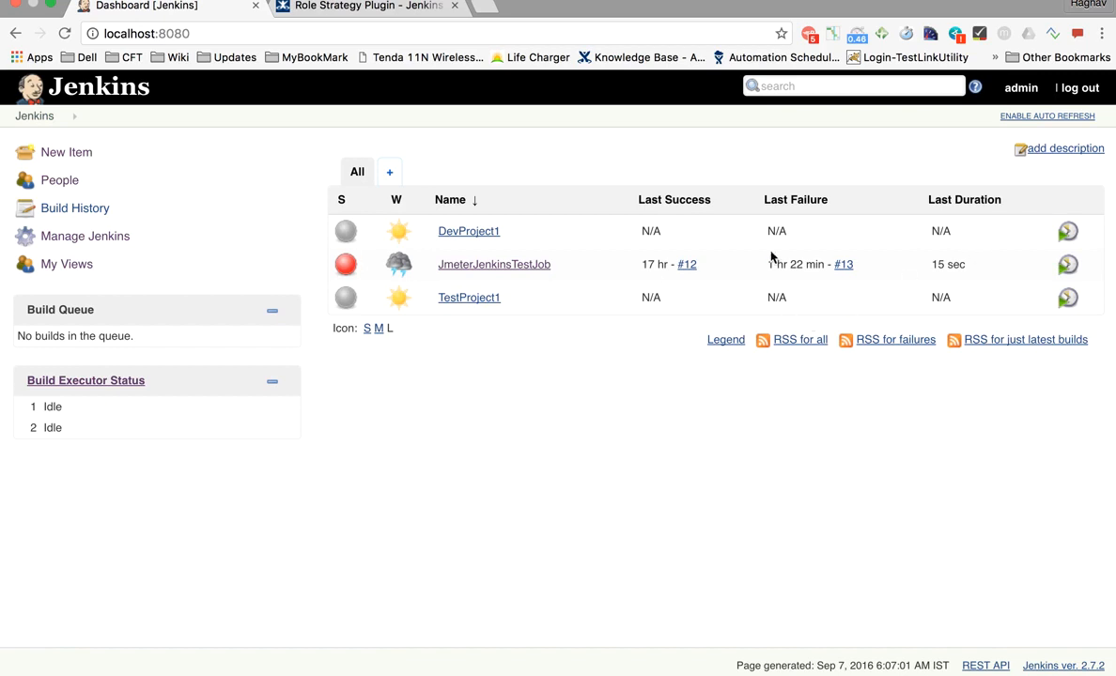
click(507, 233)
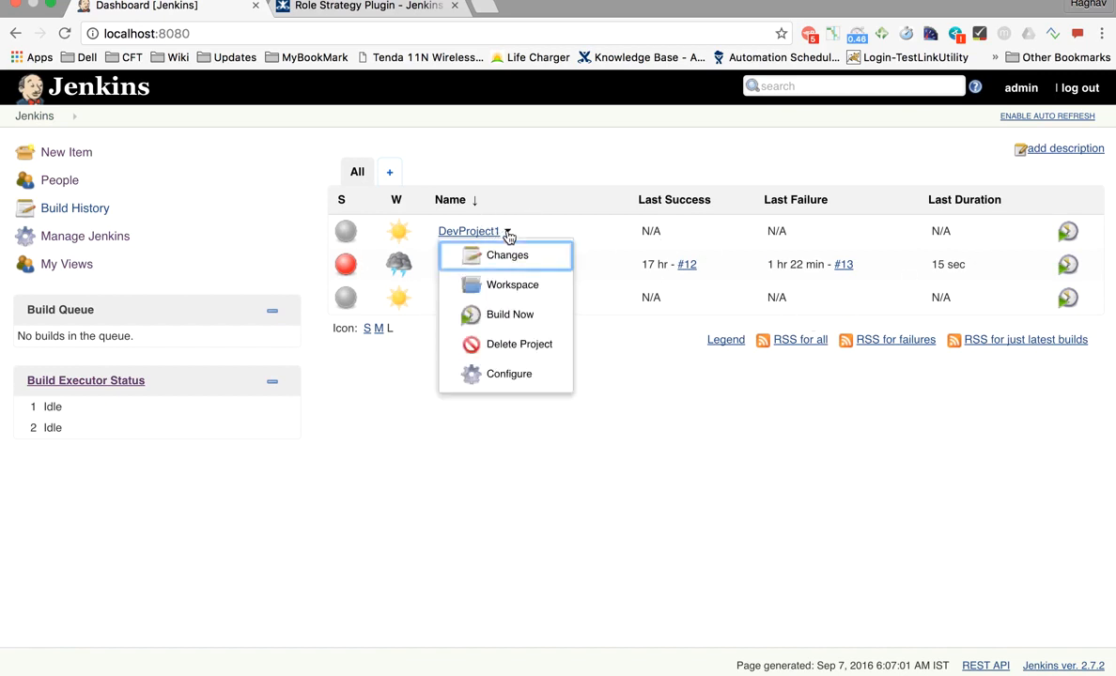
click(505, 346)
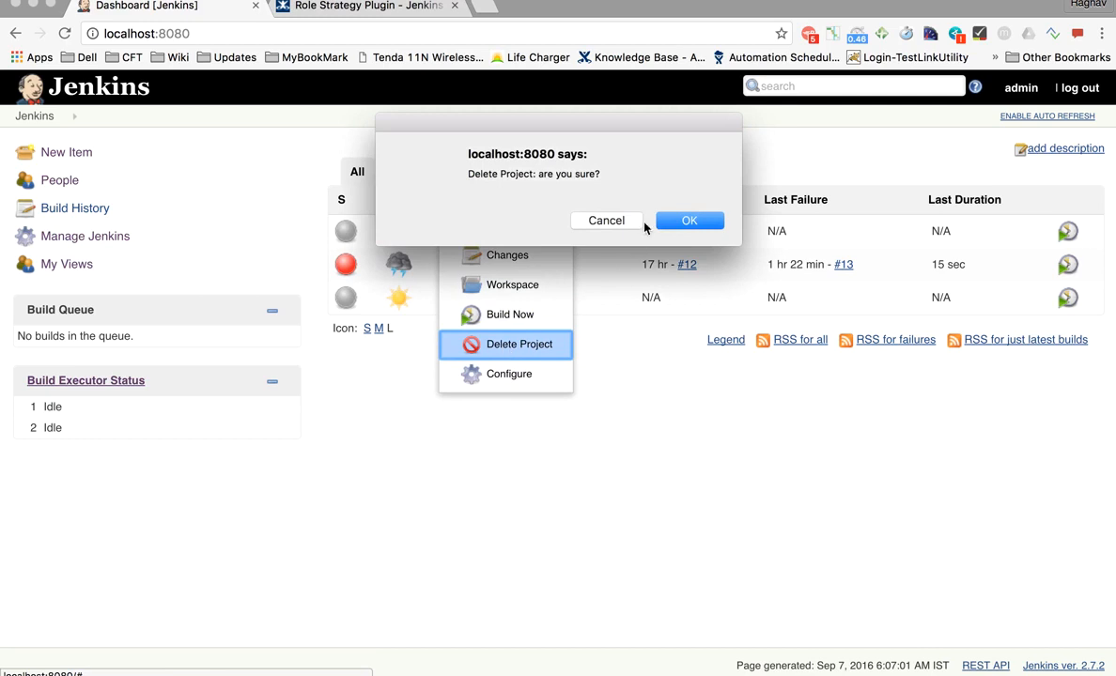
click(692, 220)
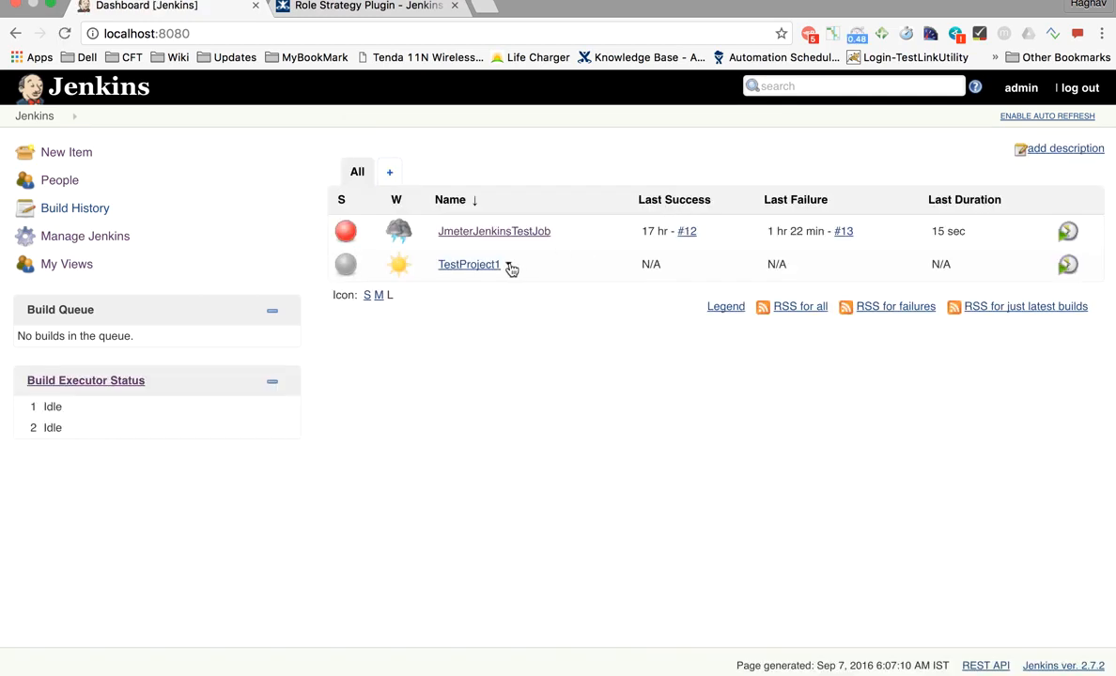
- Delete TestProject1, leaving only JmeterJenkinsTestJob
click(509, 266)
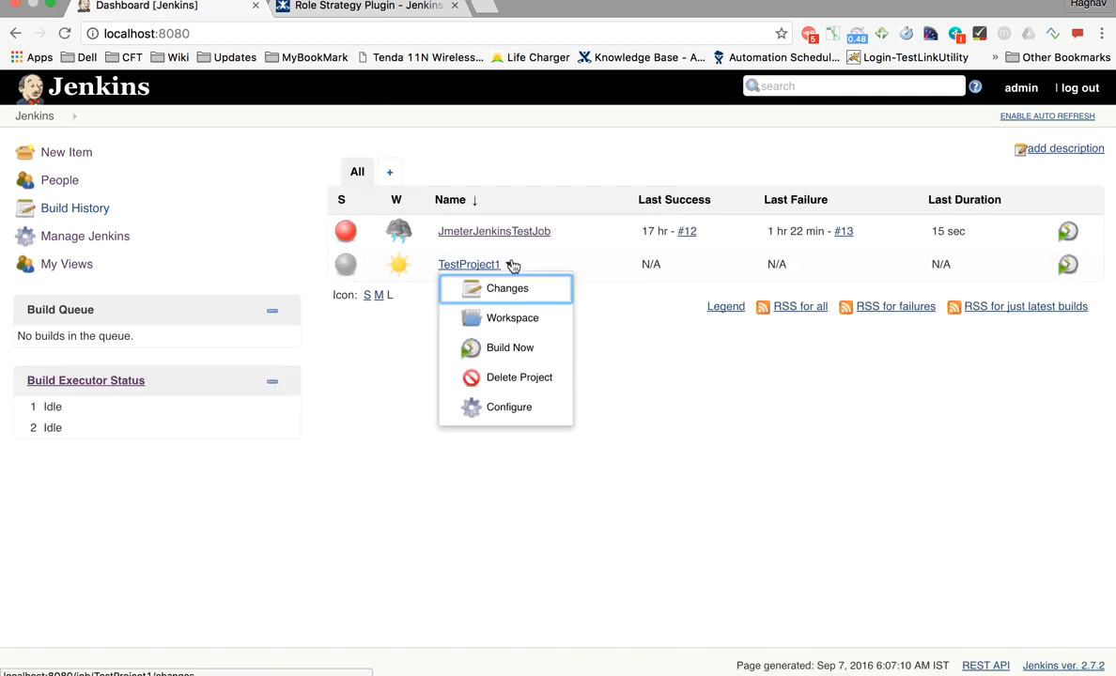
click(474, 377)
click(690, 224)
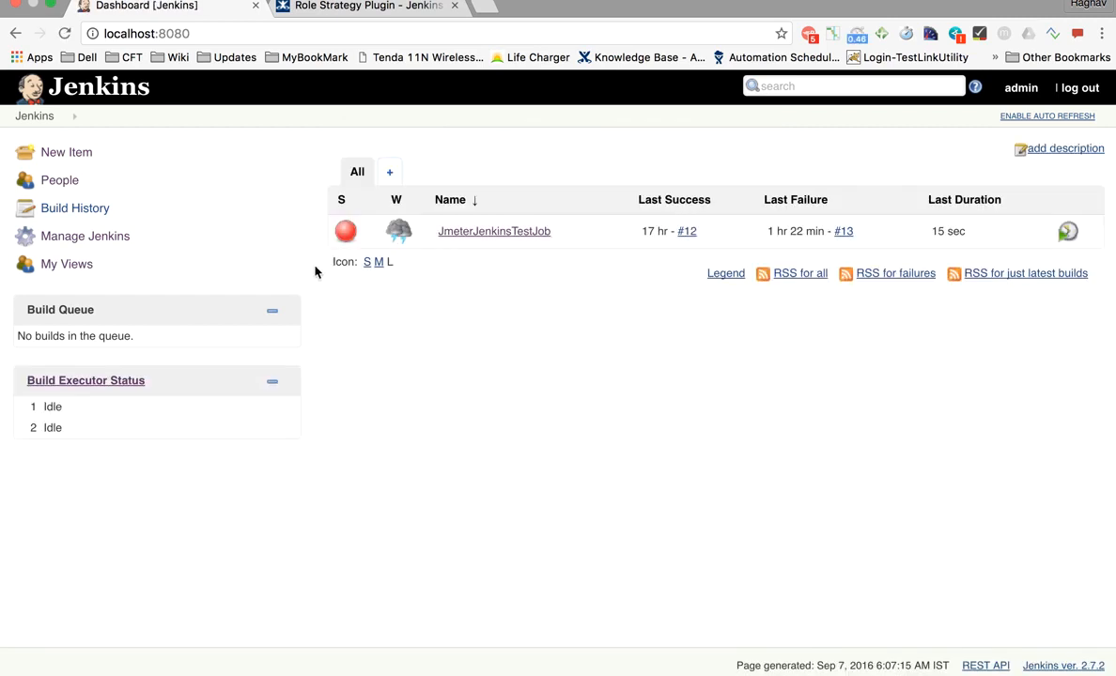
- Create and save DevProject1 as a freestyle project, then go back to the dashboard
click(67, 153)
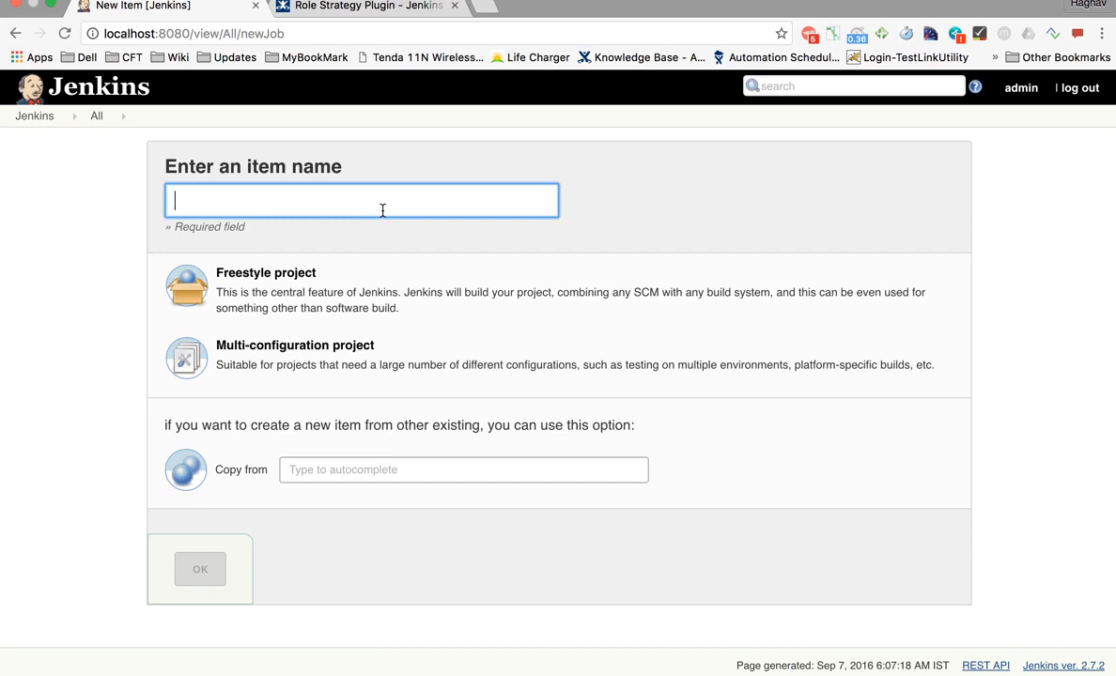
text(Dev)
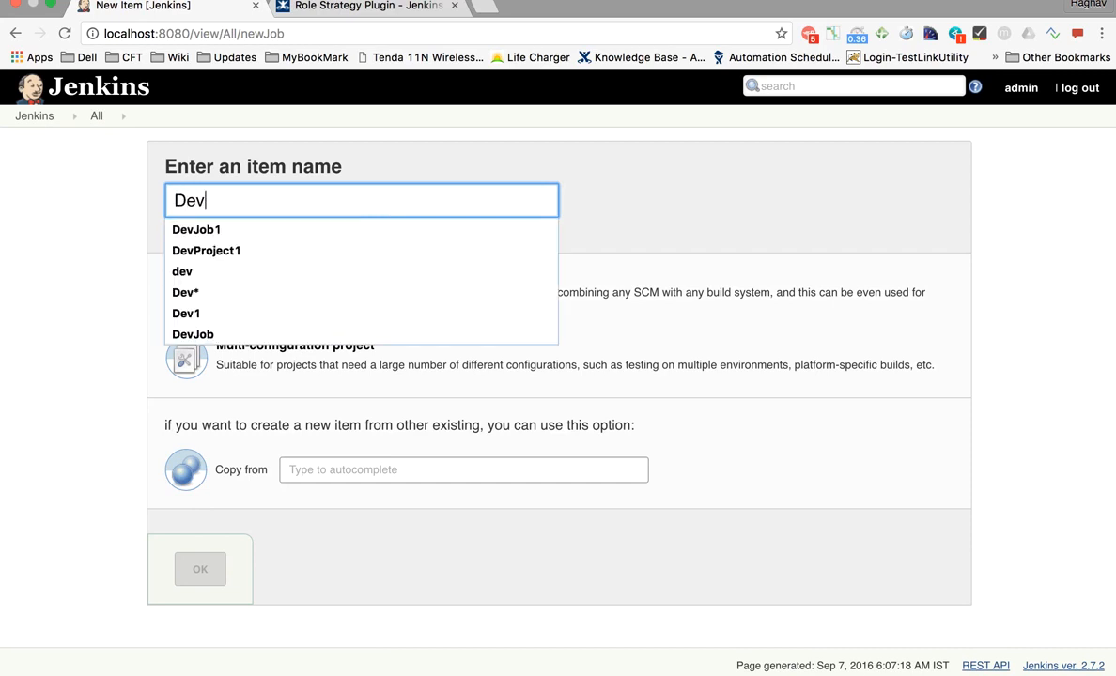
key(Down)
key(Down)
key(Return)
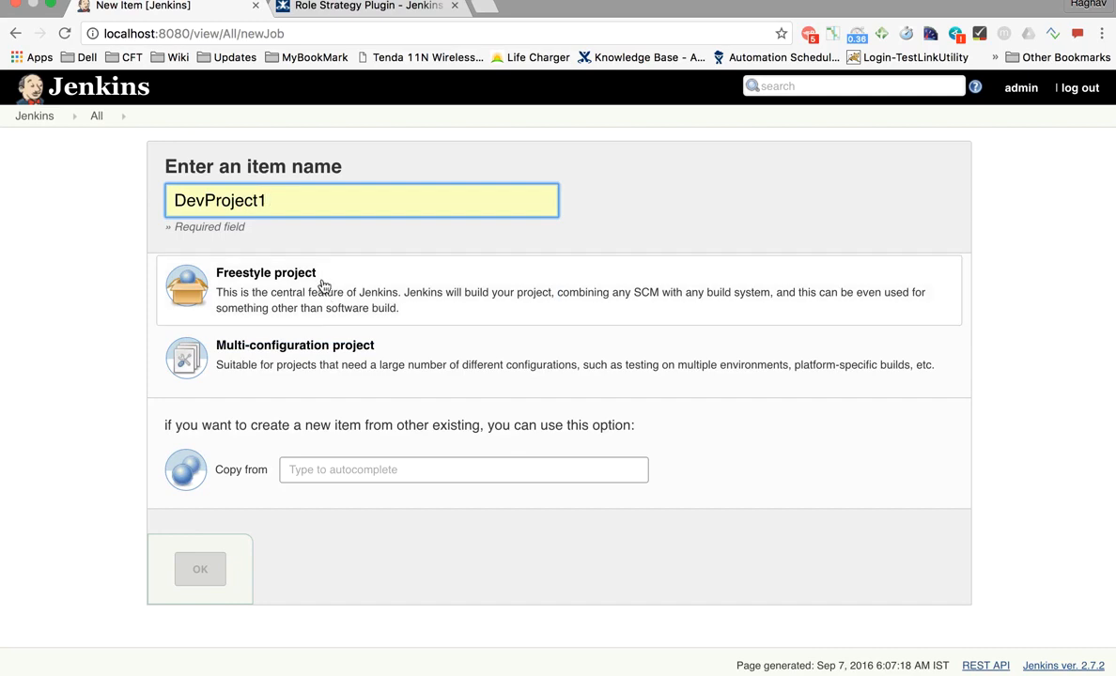
click(320, 282)
click(204, 570)
scroll(371, 489, down, 10)
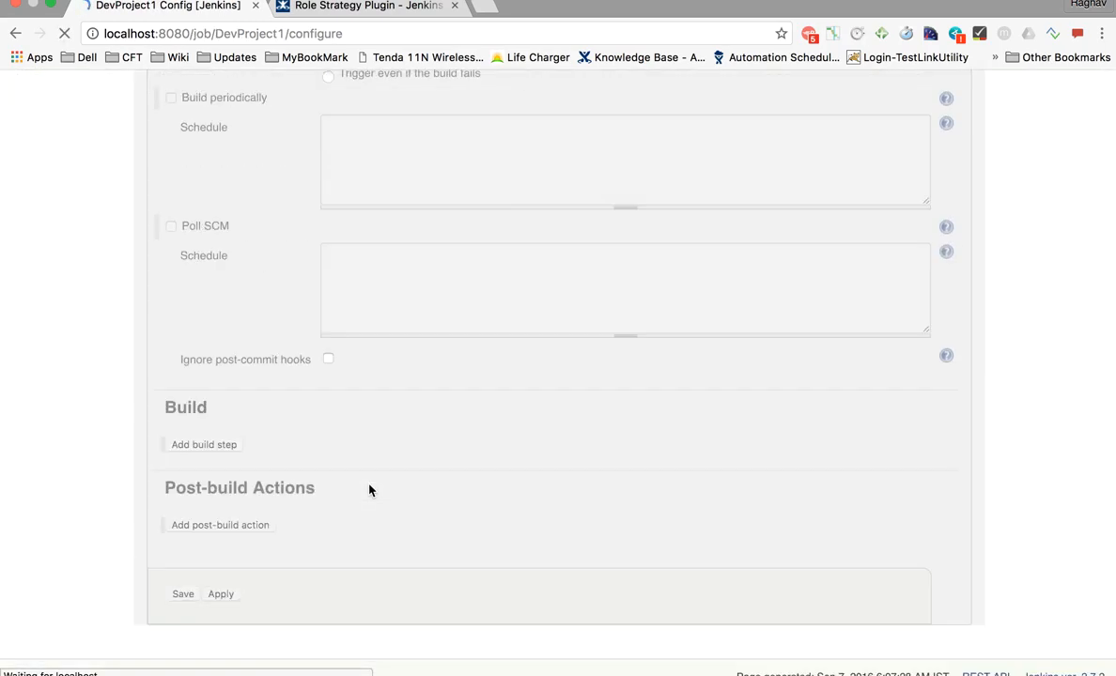
click(200, 608)
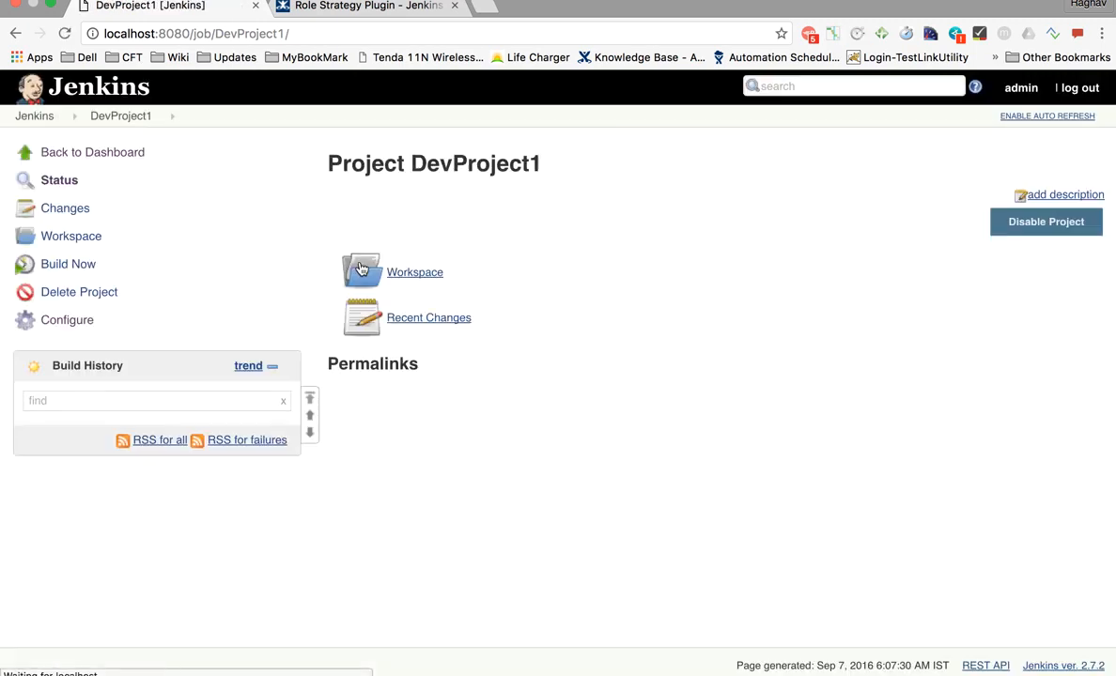
click(47, 115)
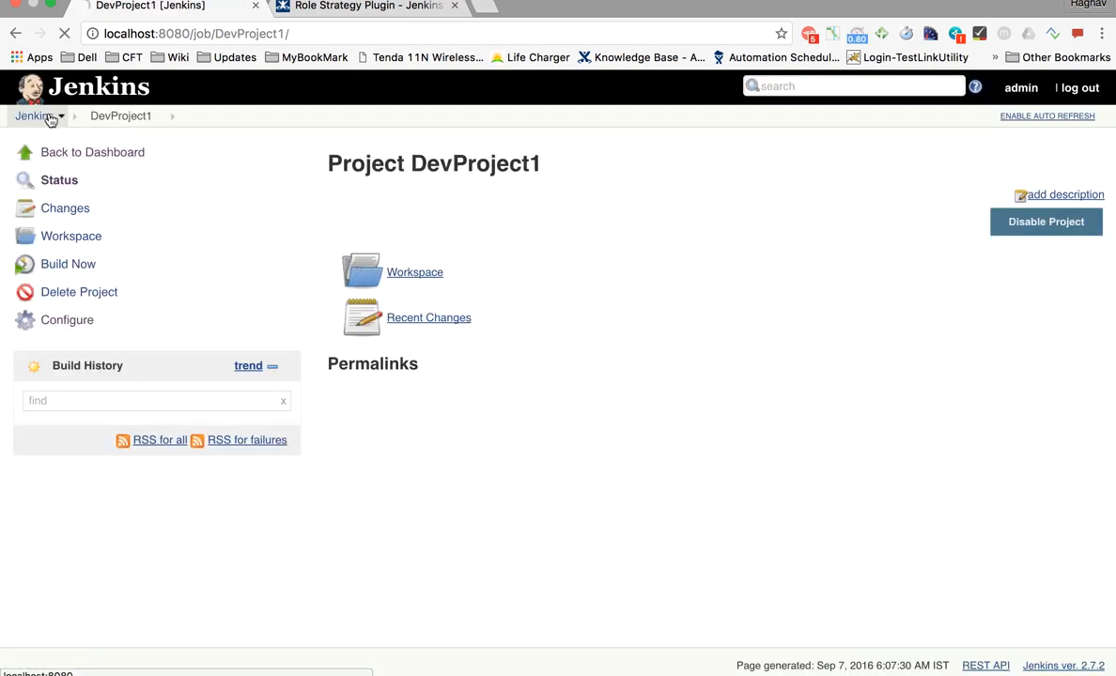
- Create and save TestProject1 as a freestyle project, then go back to the dashboard
click(68, 153)
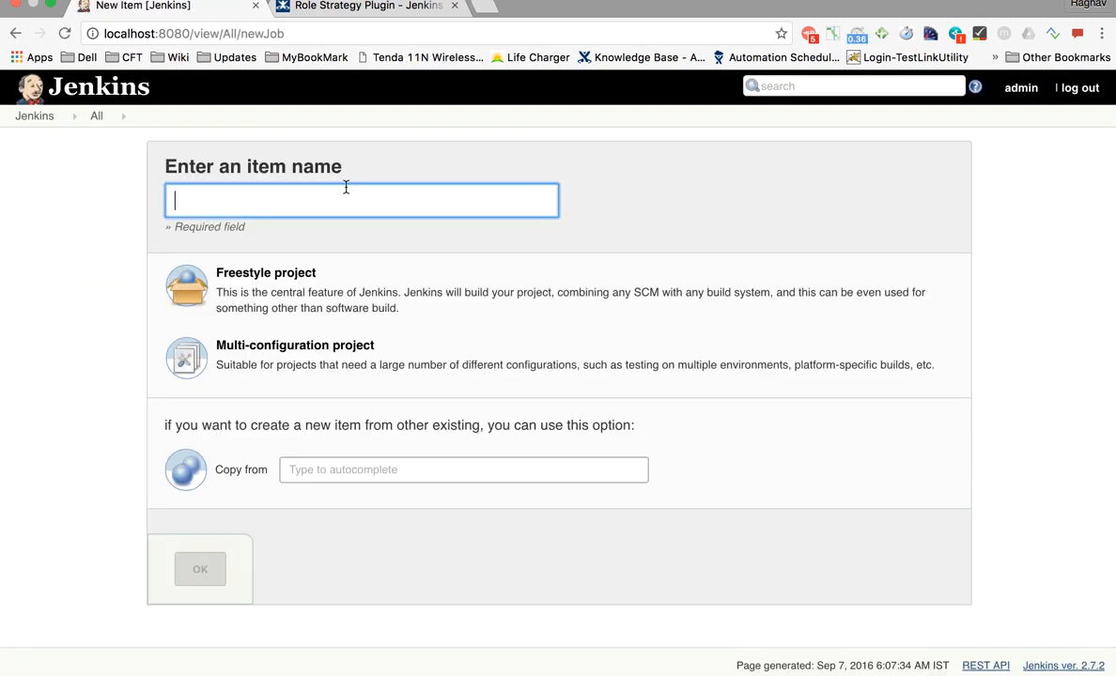
text(Test)
key(Down)
key(Down)
key(Down)
key(Down)
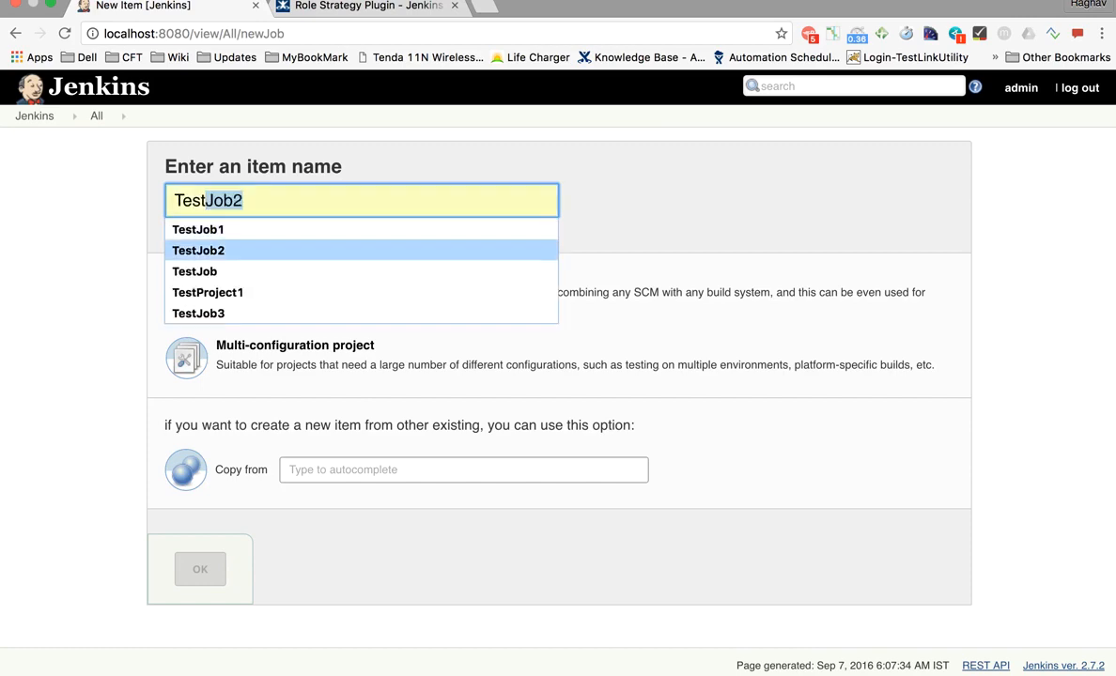
key(Return)
click(319, 268)
click(200, 575)
scroll(202, 582, down, 5)
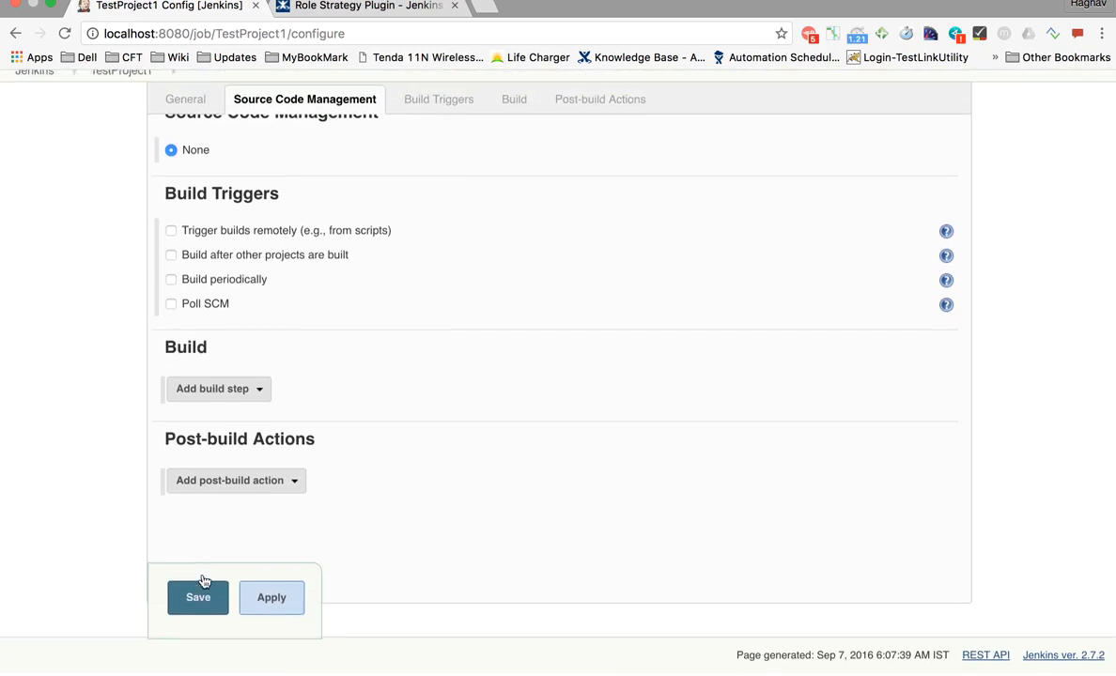
click(202, 575)
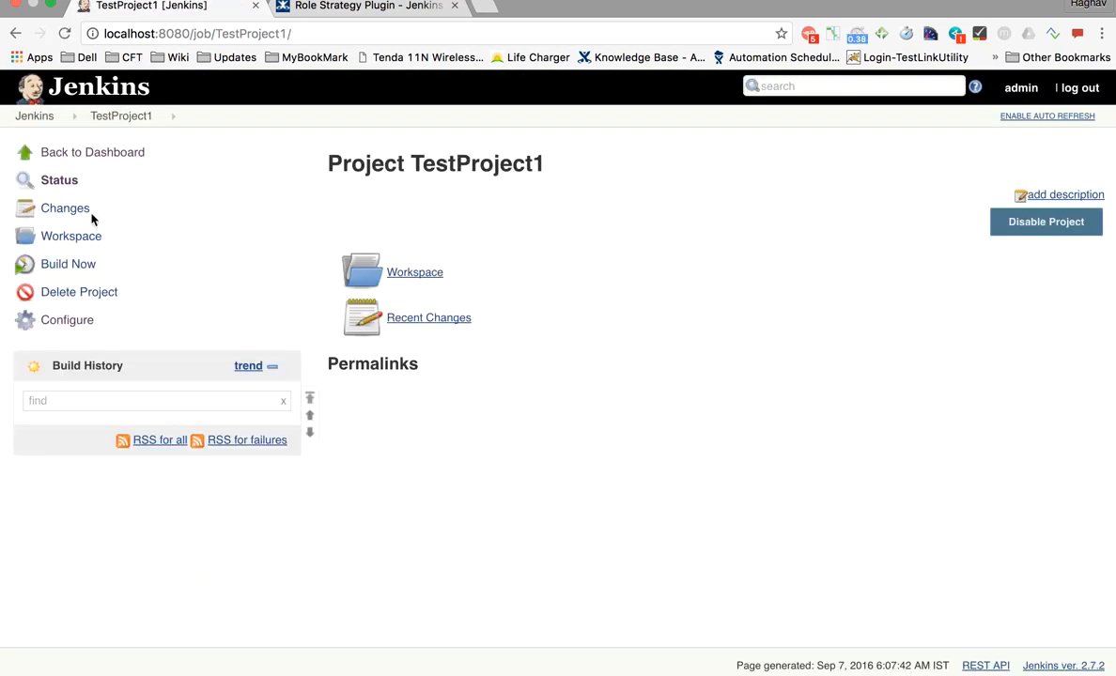
click(42, 118)
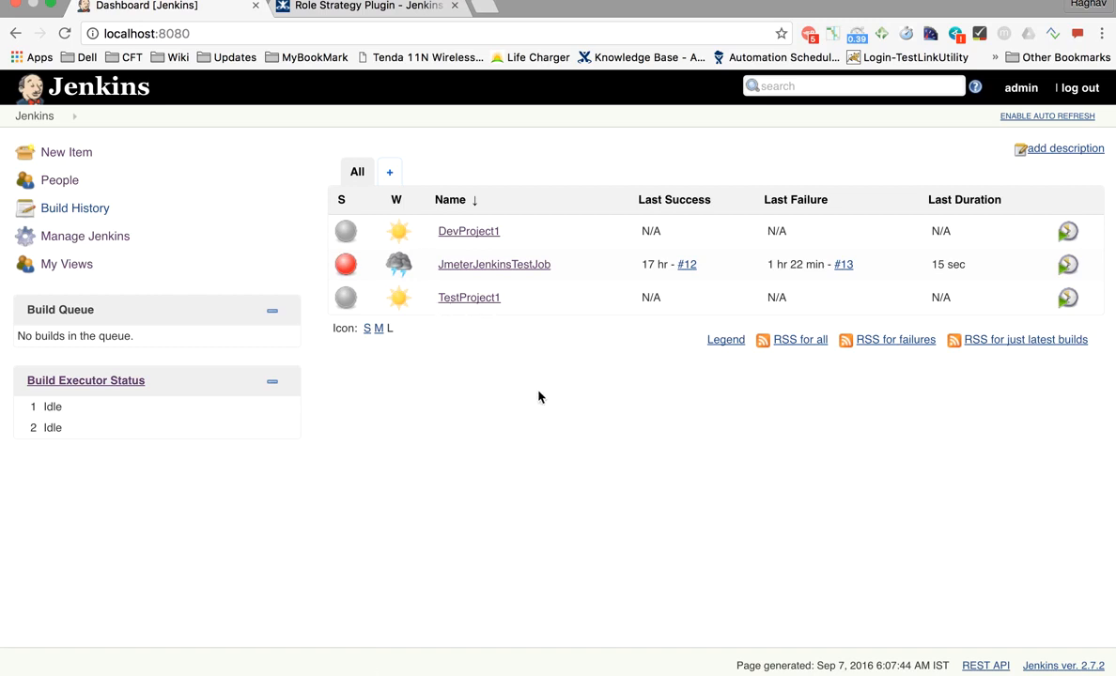
- Log out of admin and sign in as User1 with that account's password
click(1078, 90)
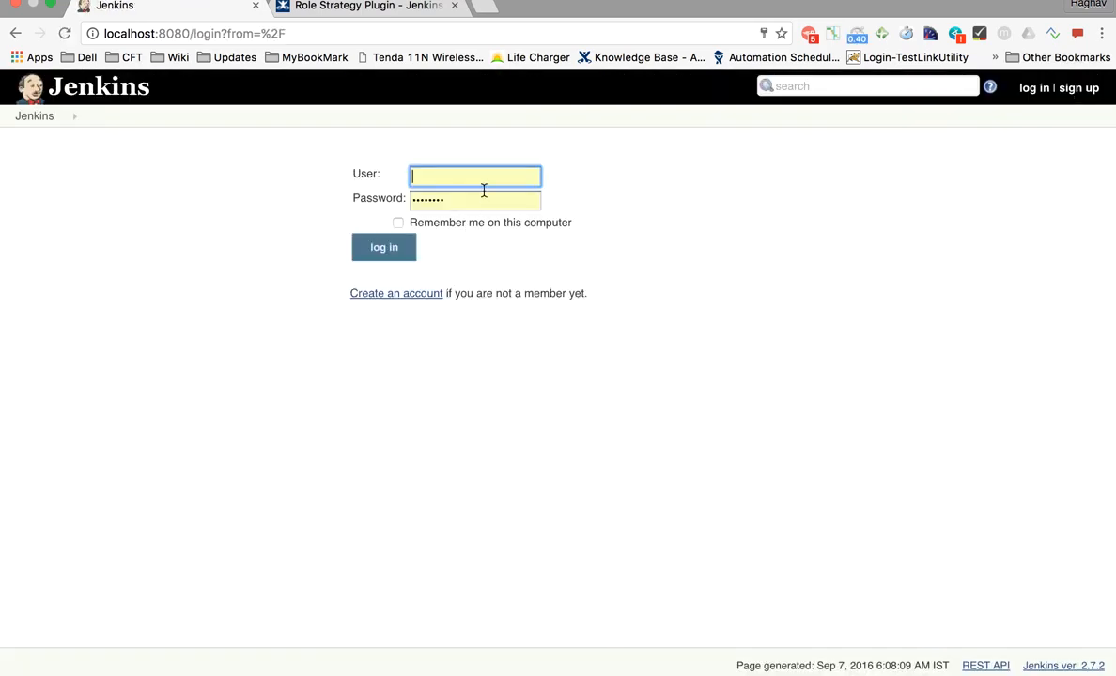
text(User1)
click(461, 275)
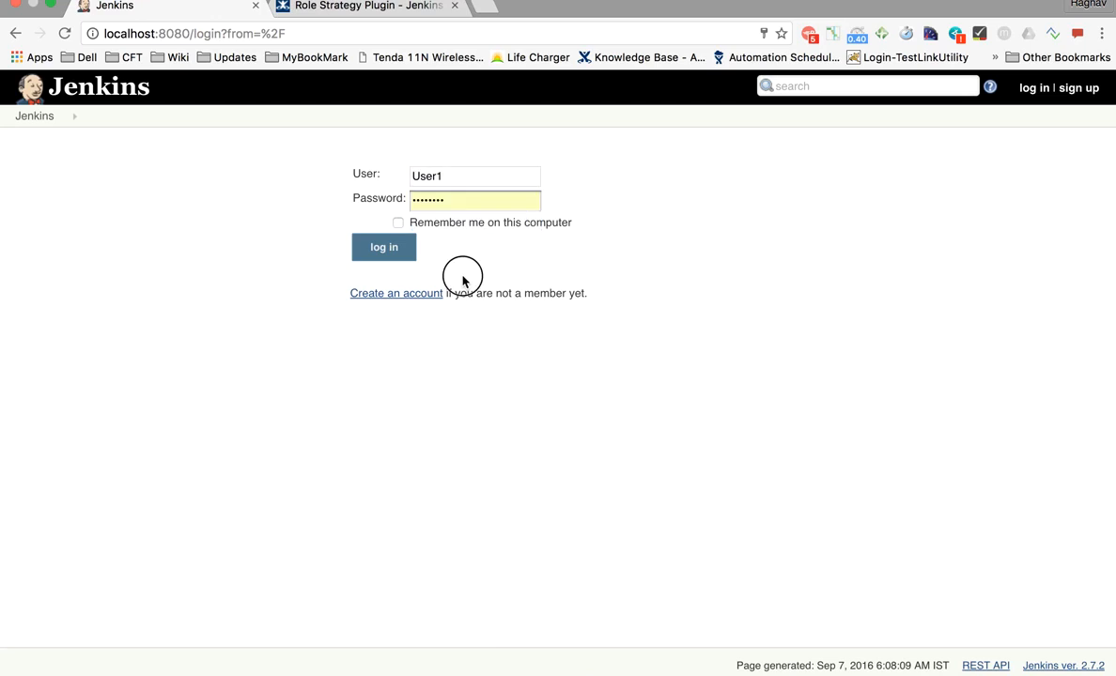
click(349, 199)
text(••••)
click(371, 248)
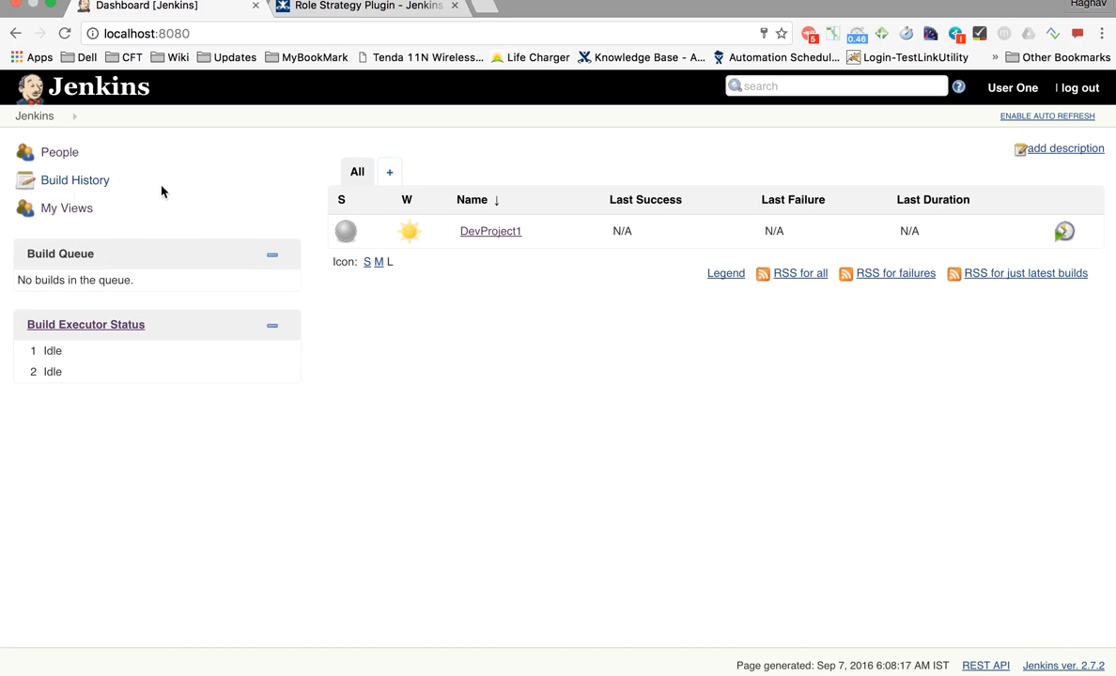
- Log out of User1 and sign in as User2 with that account's password
click(1079, 87)
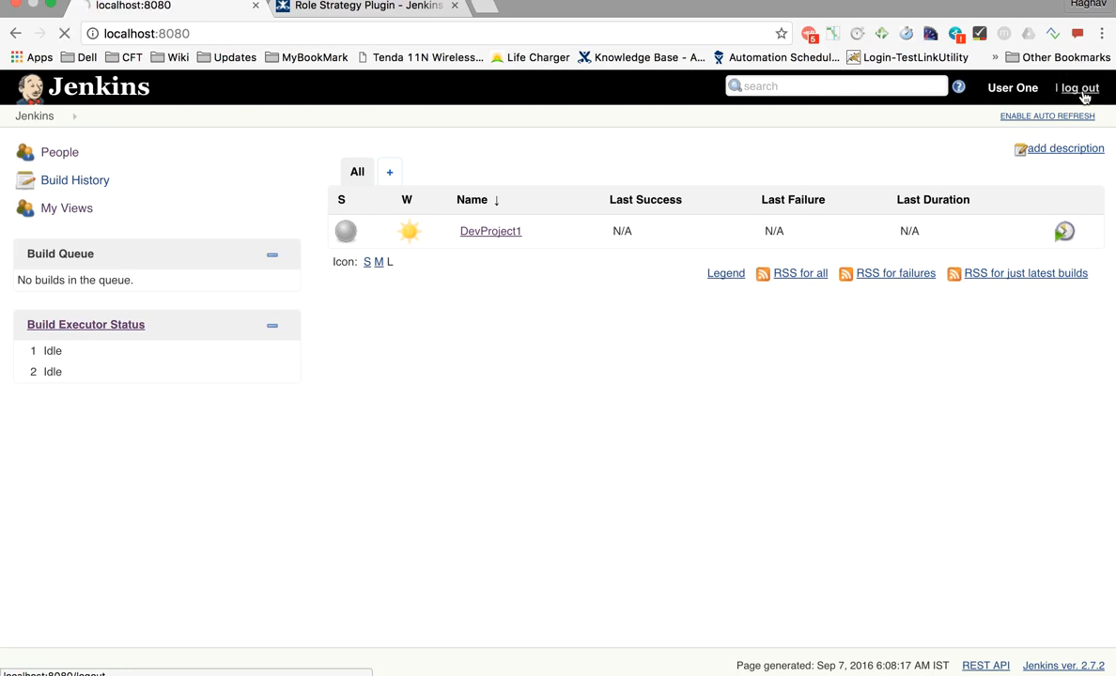
text(User)
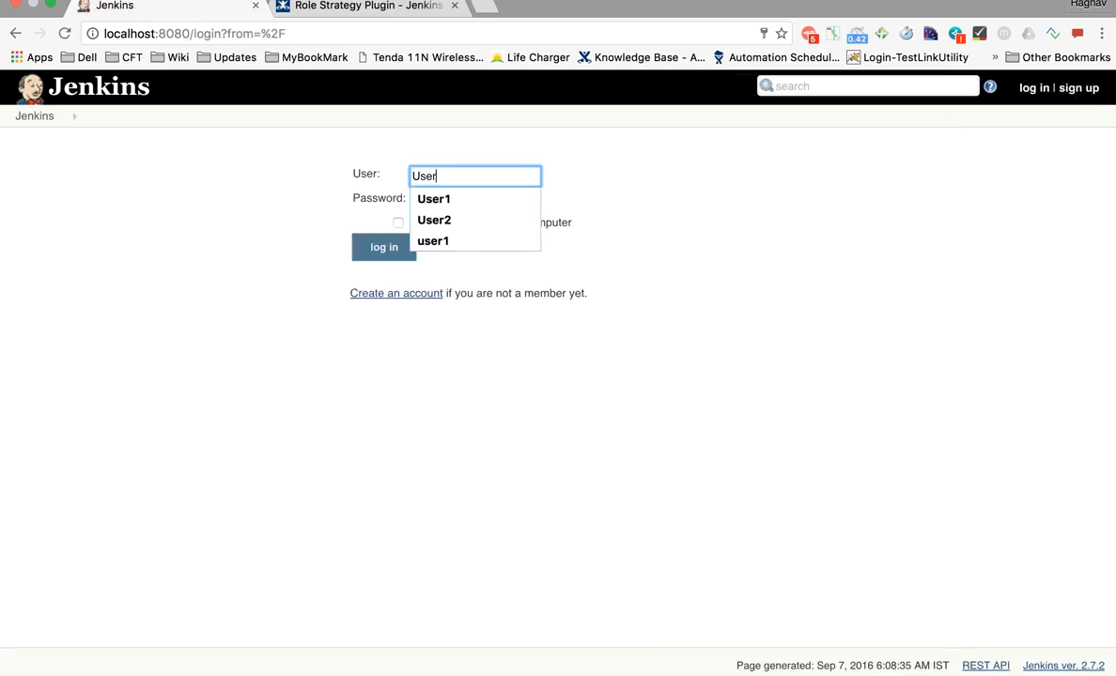
text(2)
click(691, 317)
drag(494, 203, 271, 201)
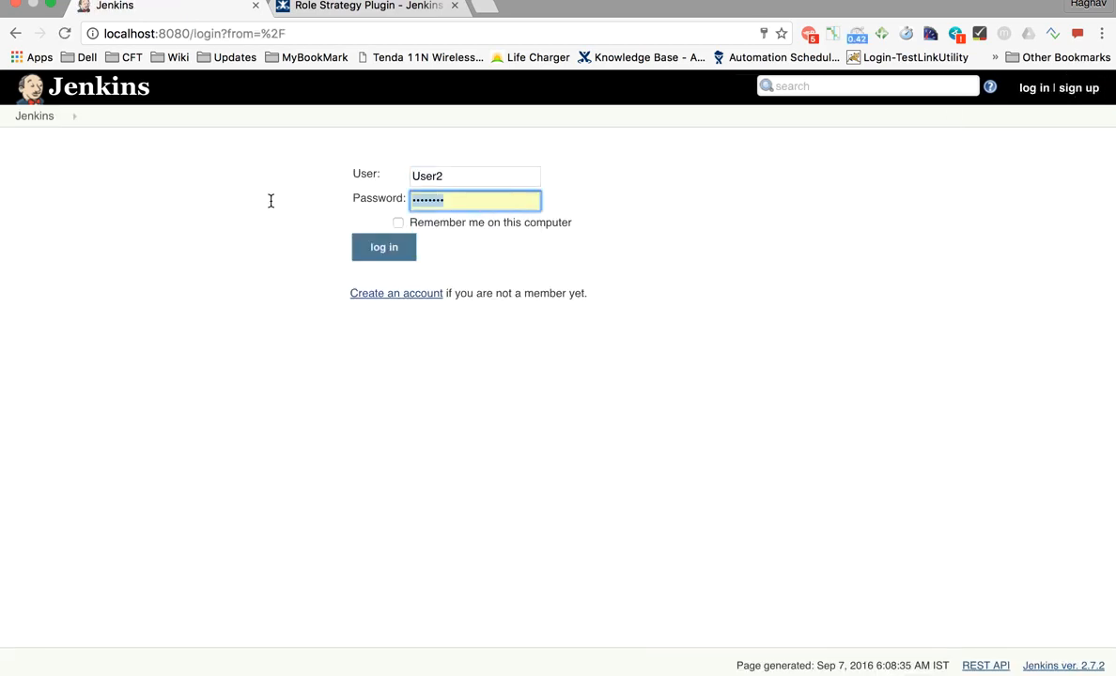
text(p)
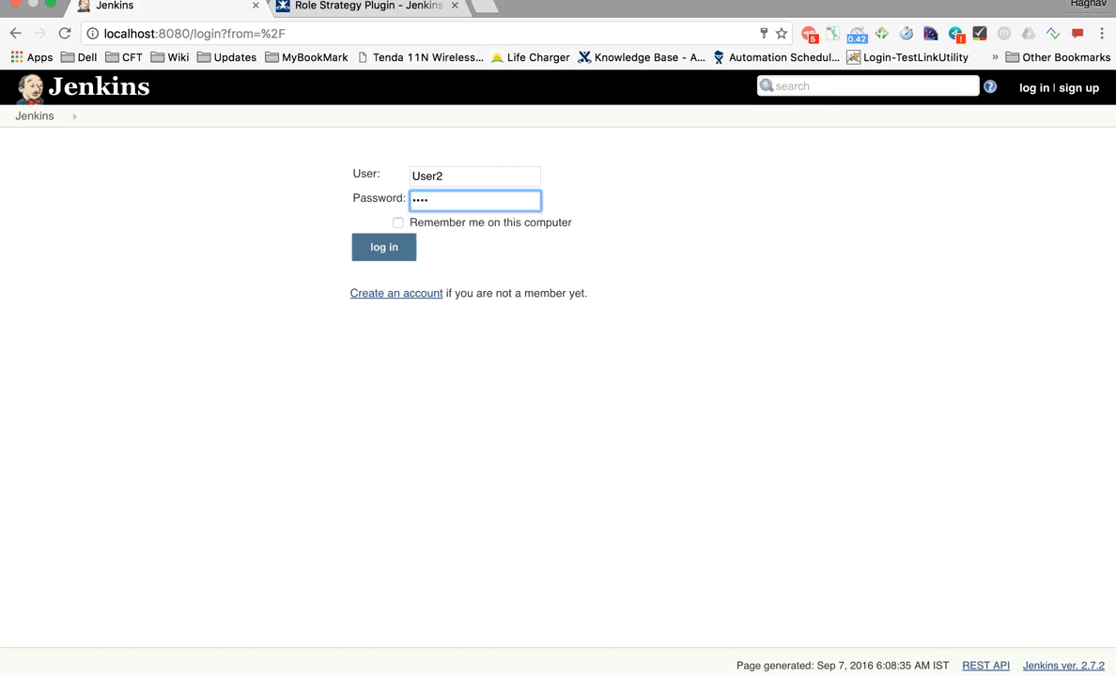
click(511, 268)
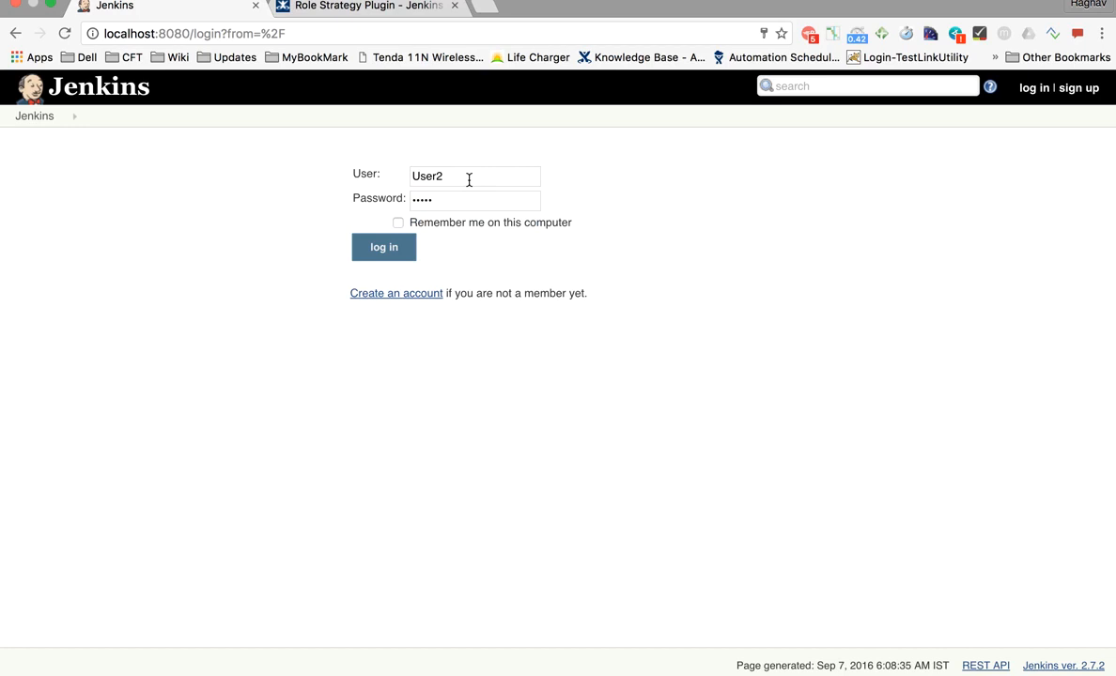
click(386, 247)
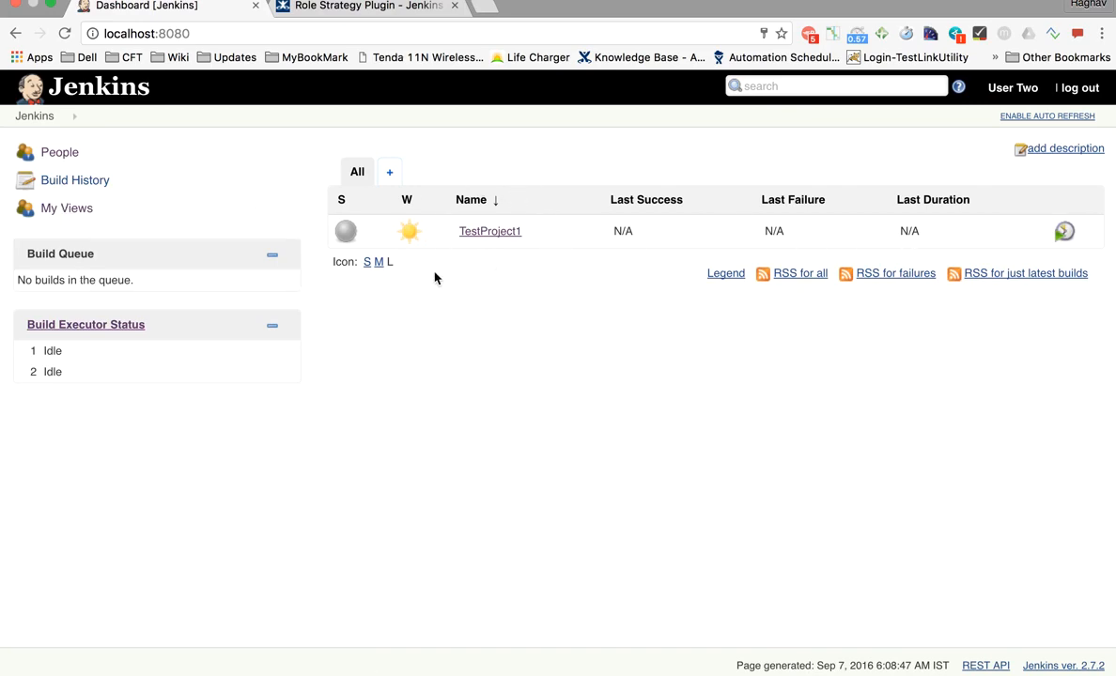
- Switch back to the TextEdit tutorial notes document
key(super+Tab)
click(368, 366)
scroll(365, 411, down, 2)
scroll(352, 411, up, 2)
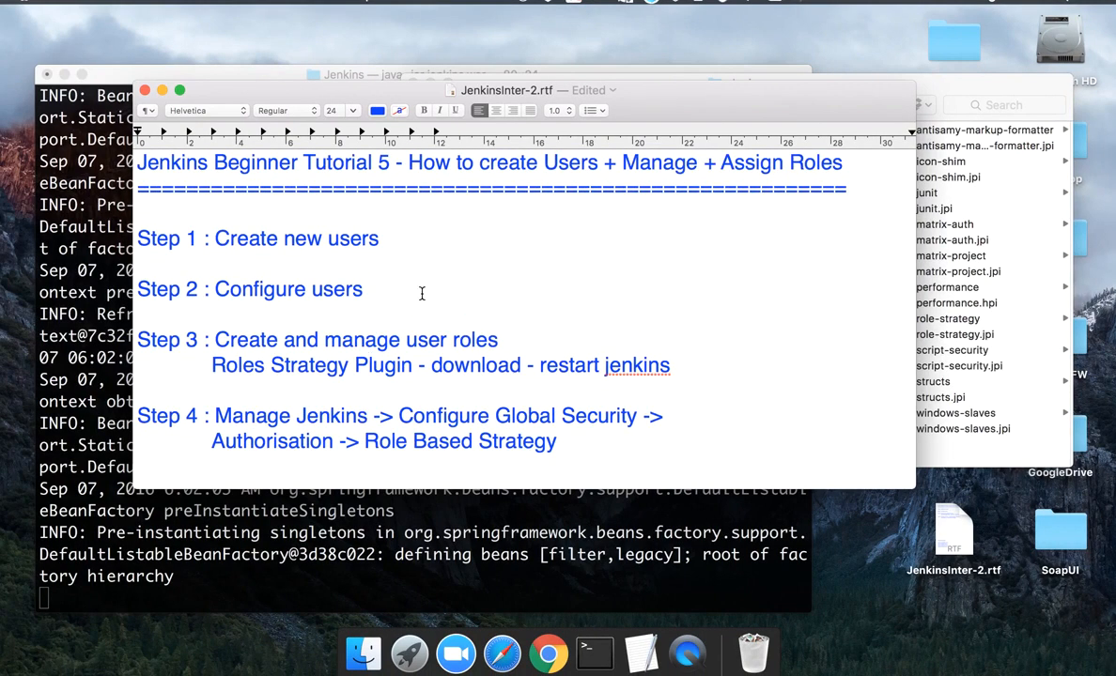